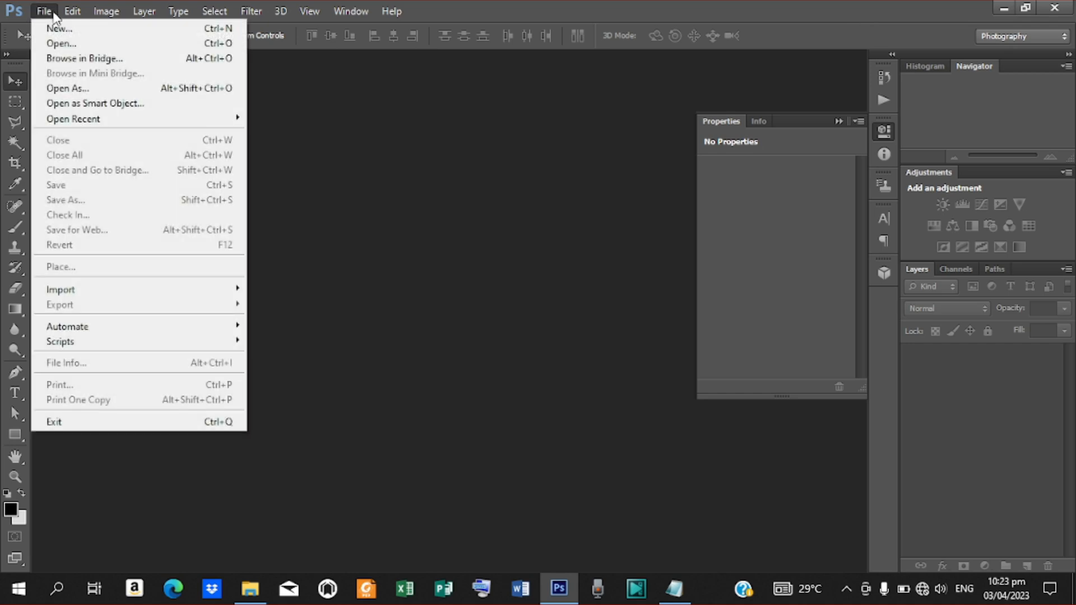
- Create a new CMYK document 8 inches wide and 10 inches high at 100 pixels/inch with a white background
{"action": "left_click", "coordinate": [56, 29]}
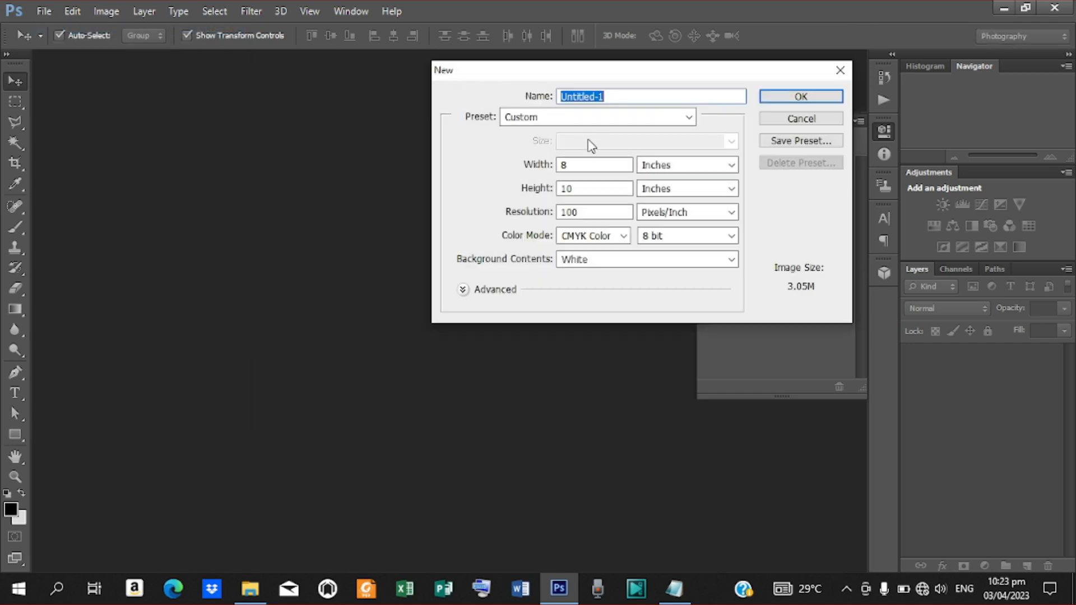
{"action": "left_click_drag", "start_coordinate": [588, 164], "coordinate": [558, 167]}
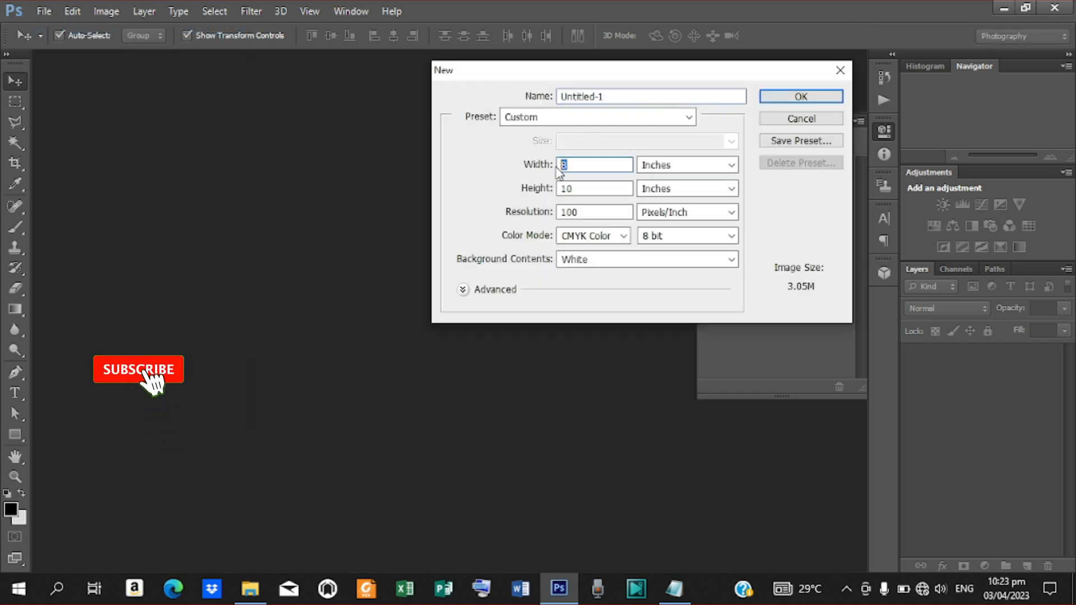
{"action": "type", "text": "8"}
{"action": "key", "text": "Tab"}
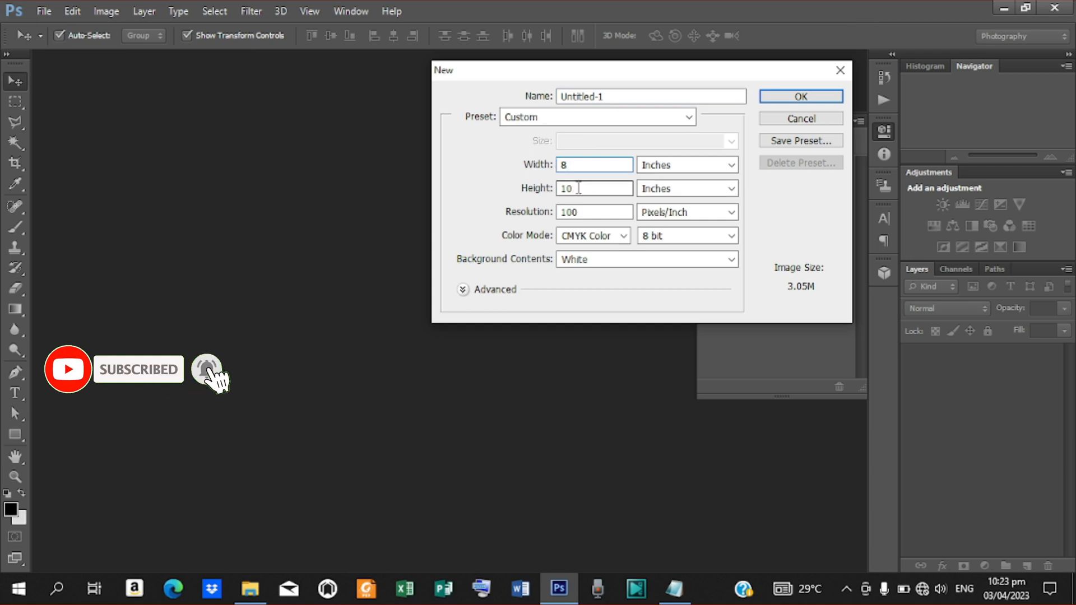
{"action": "type", "text": "10"}
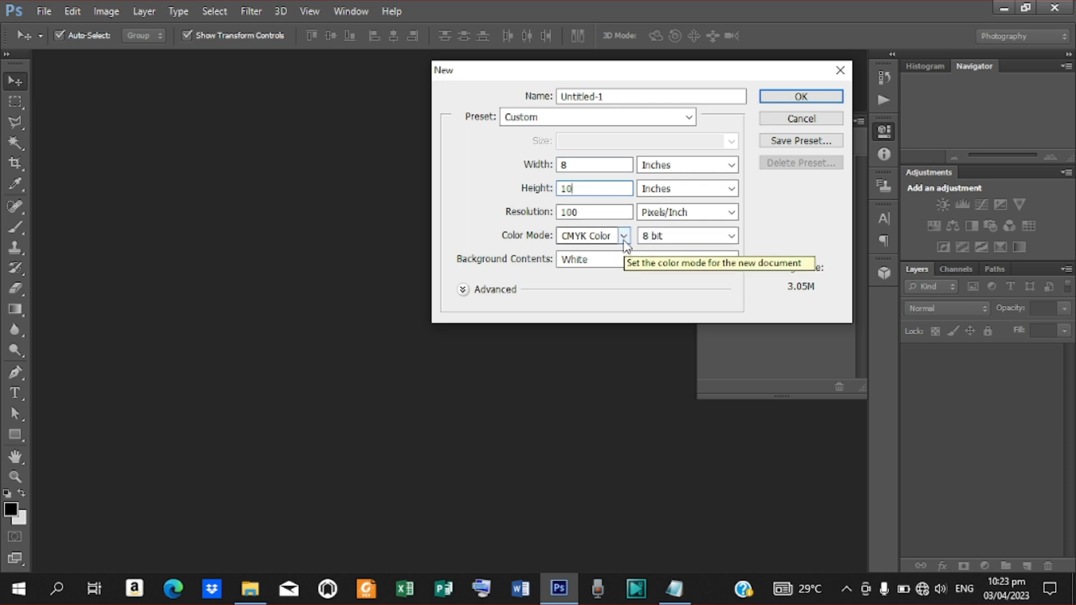
{"action": "left_click", "coordinate": [777, 96]}
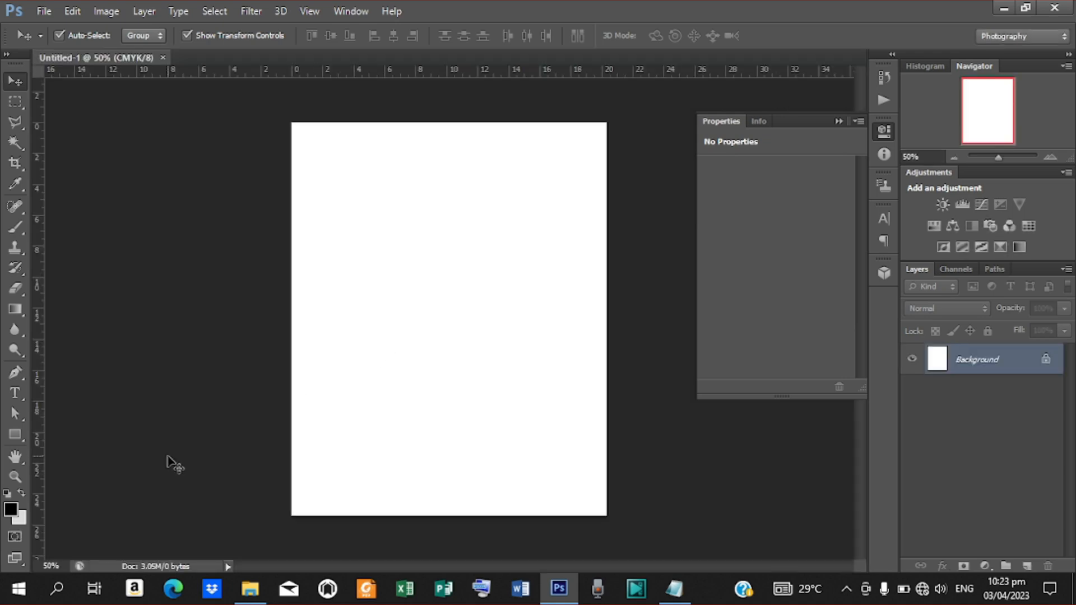
- Duplicate the Background layer and add a Gradient Overlay effect to the copy
{"action": "left_click", "coordinate": [15, 477]}
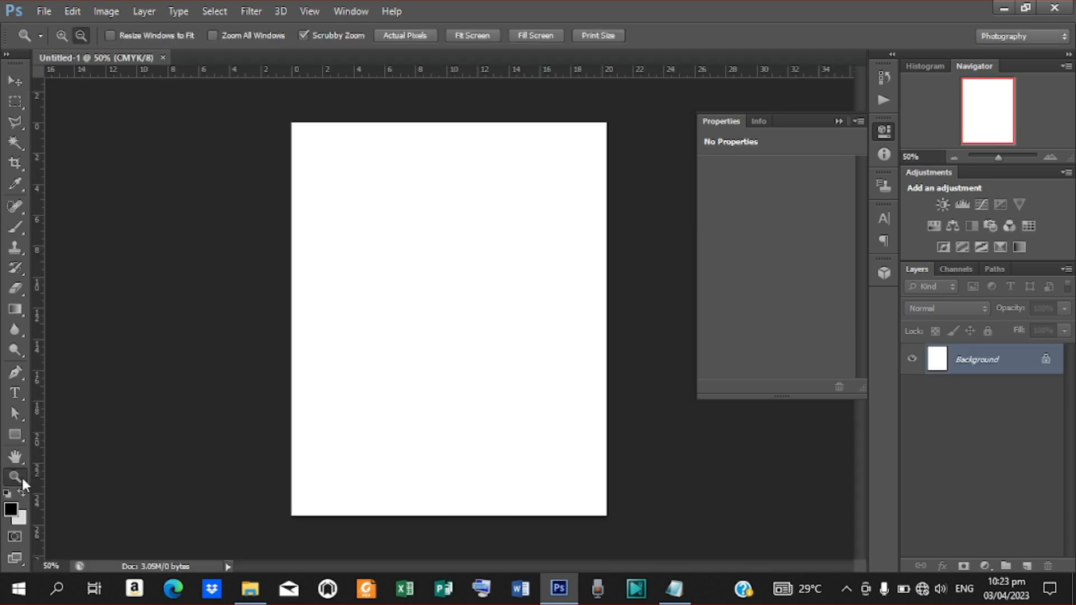
{"action": "left_click", "coordinate": [456, 35]}
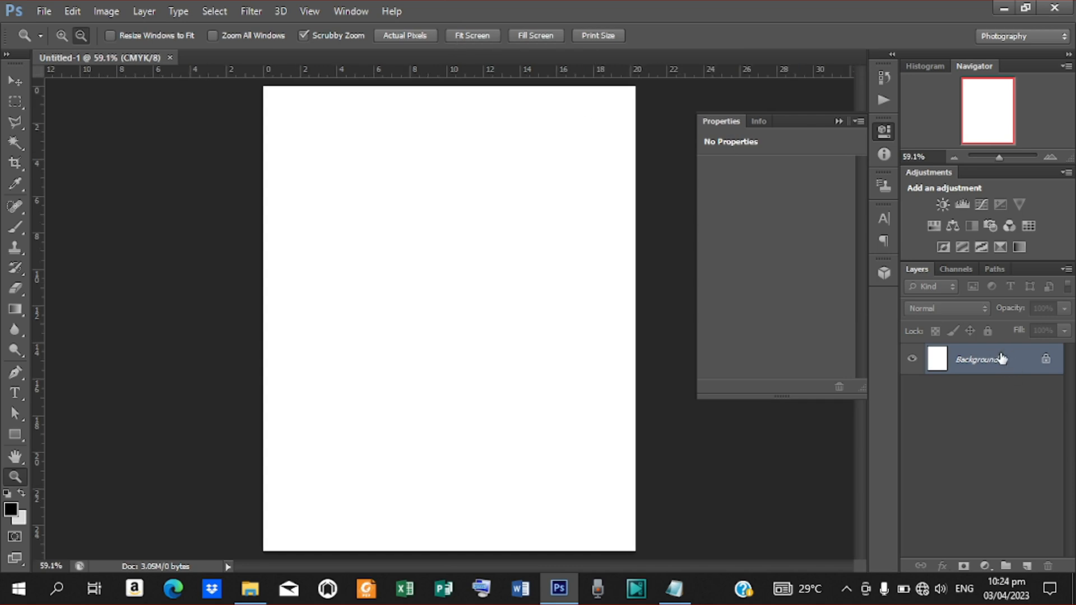
{"action": "left_click_drag", "start_coordinate": [1002, 359], "coordinate": [1026, 567]}
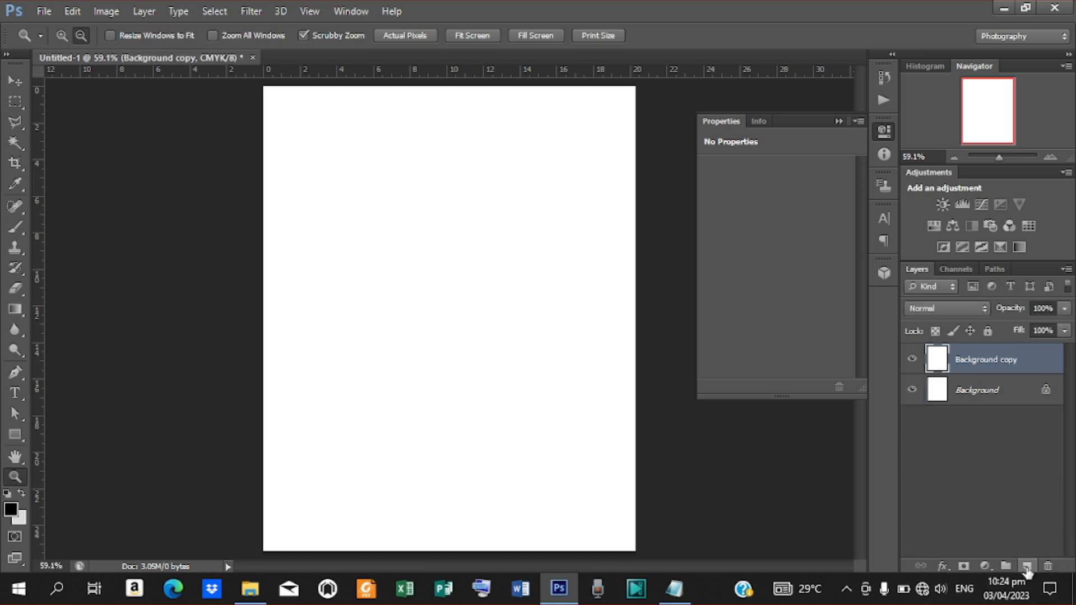
{"action": "left_click", "coordinate": [937, 566]}
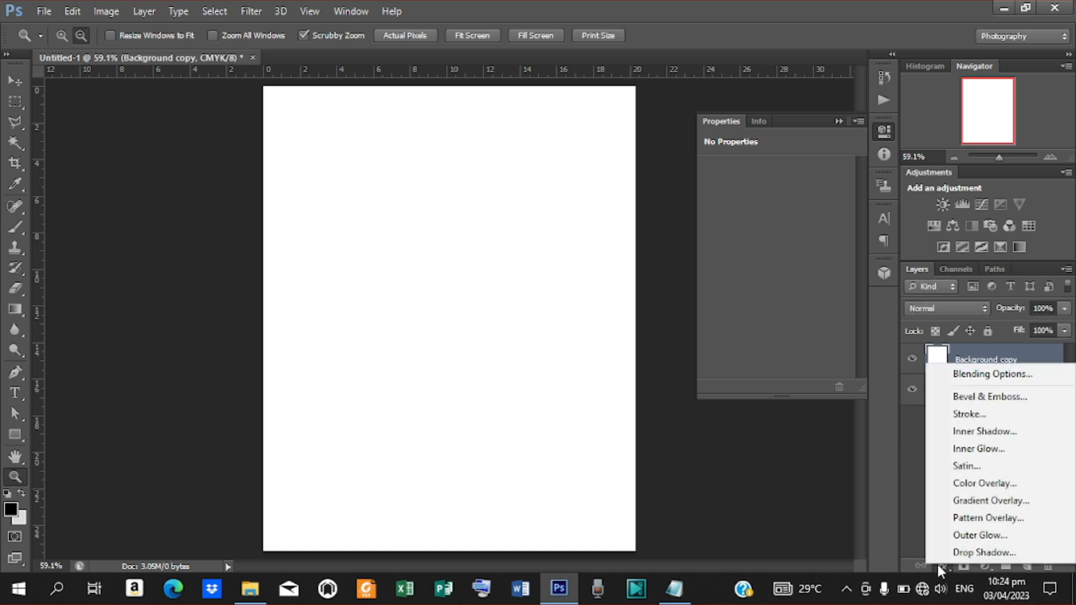
{"action": "left_click", "coordinate": [985, 502]}
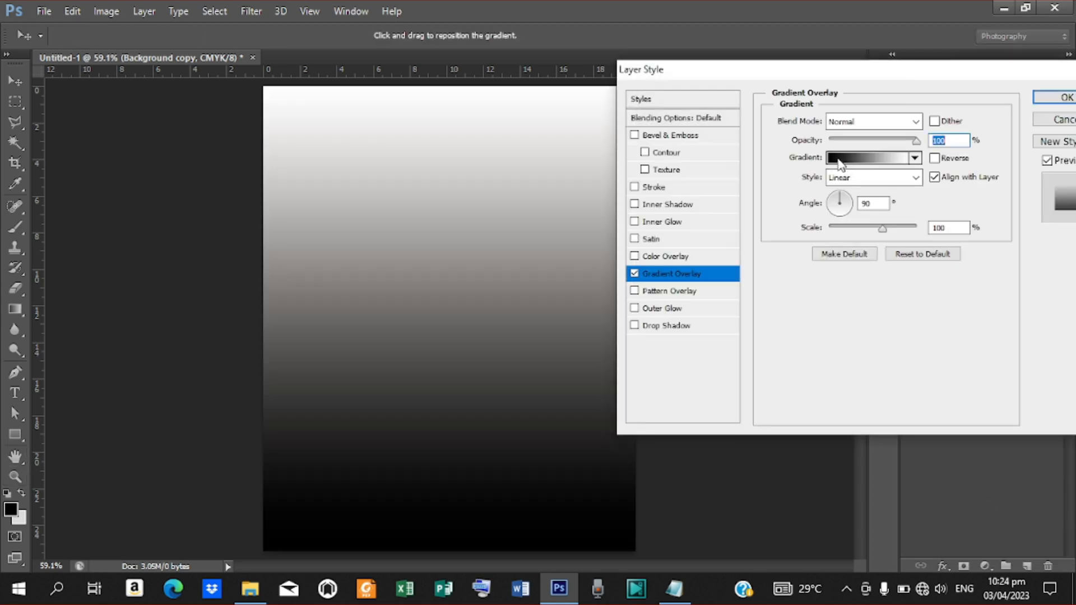
- Open the overlay gradient's black stop color for editing and copy the background code d2b48c from the Notepad notes
{"action": "left_click", "coordinate": [839, 158]}
{"action": "left_click", "coordinate": [660, 450]}
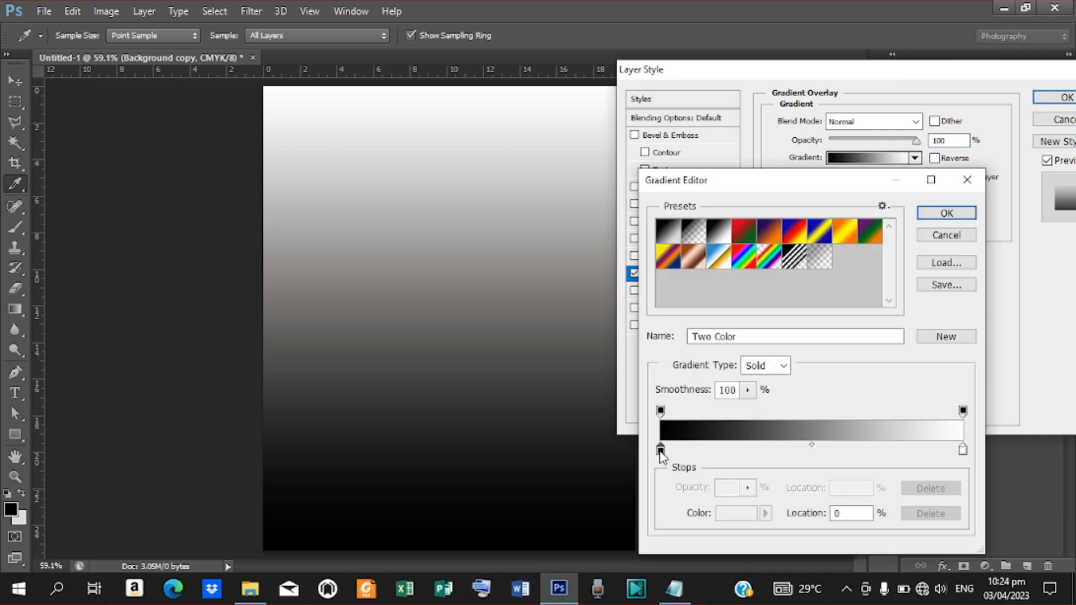
{"action": "double_click", "coordinate": [660, 450]}
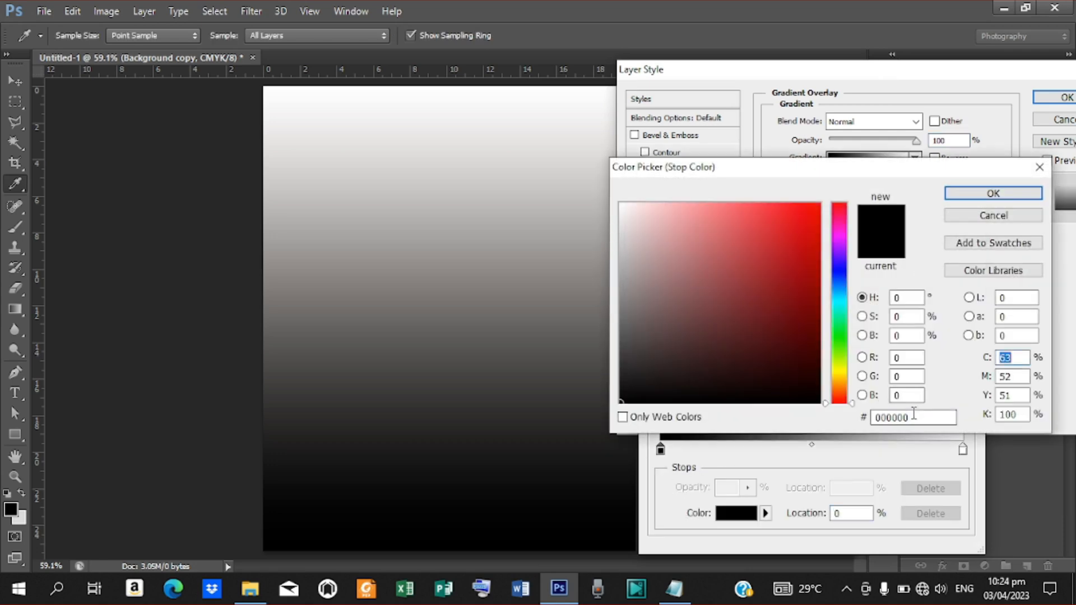
{"action": "left_click", "coordinate": [914, 417]}
{"action": "left_click", "coordinate": [675, 589]}
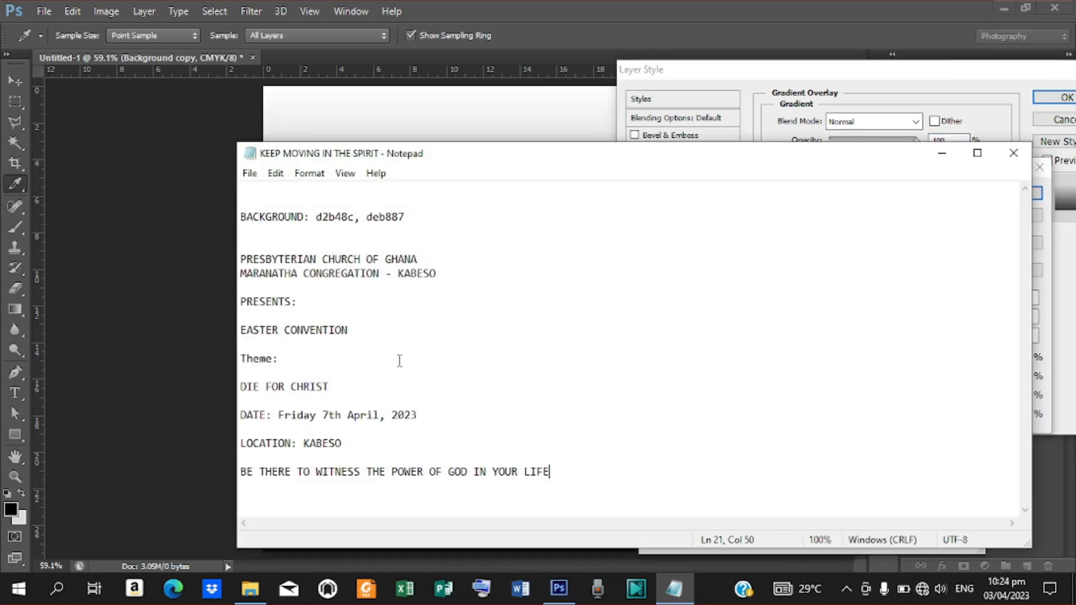
{"action": "left_click_drag", "start_coordinate": [354, 217], "coordinate": [329, 216]}
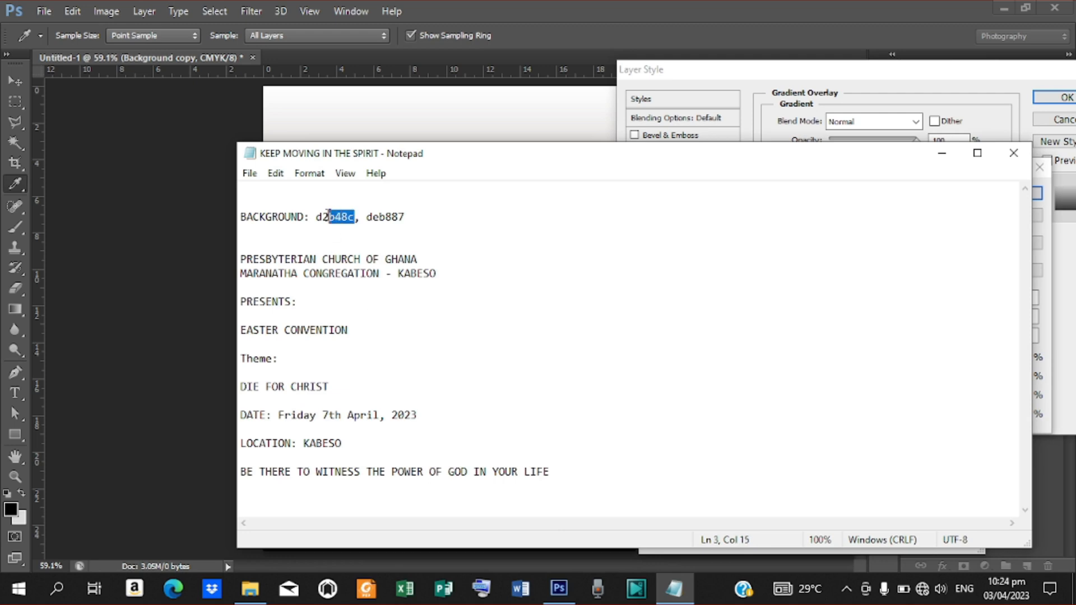
{"action": "right_click", "coordinate": [317, 218]}
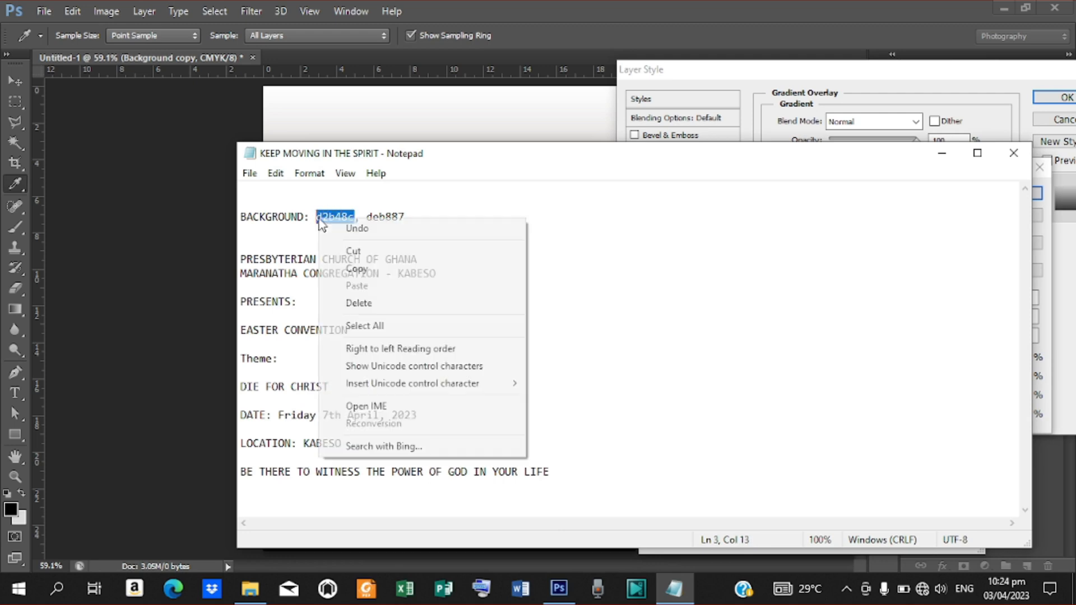
{"action": "left_click", "coordinate": [370, 274]}
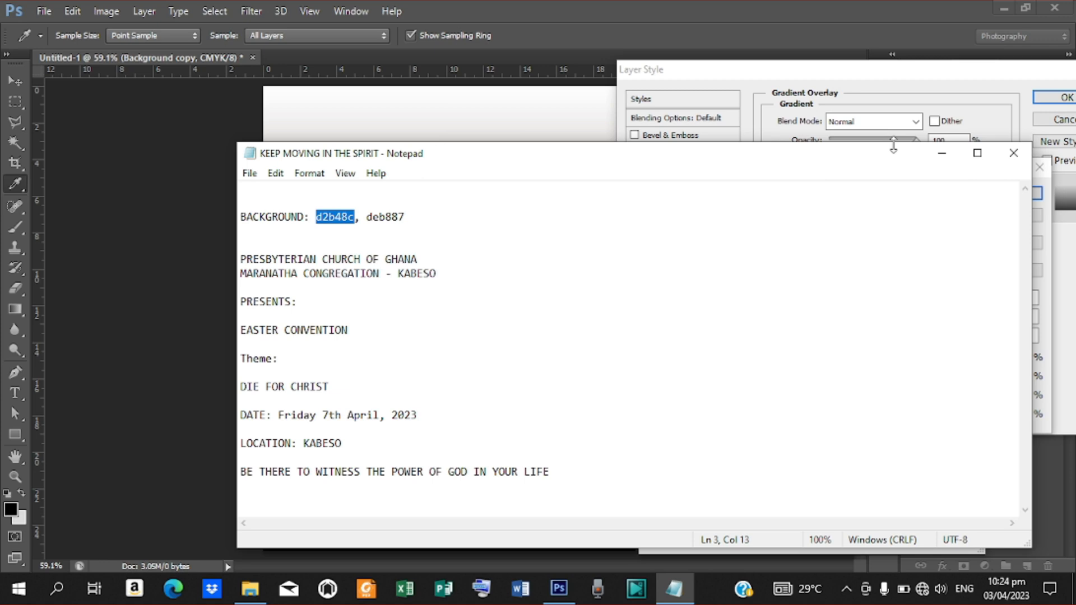
- Back in Photoshop, set the gradient's black stop to color d2b48c
{"action": "left_click", "coordinate": [941, 153]}
{"action": "left_click", "coordinate": [920, 417]}
{"action": "double_click", "coordinate": [910, 416]}
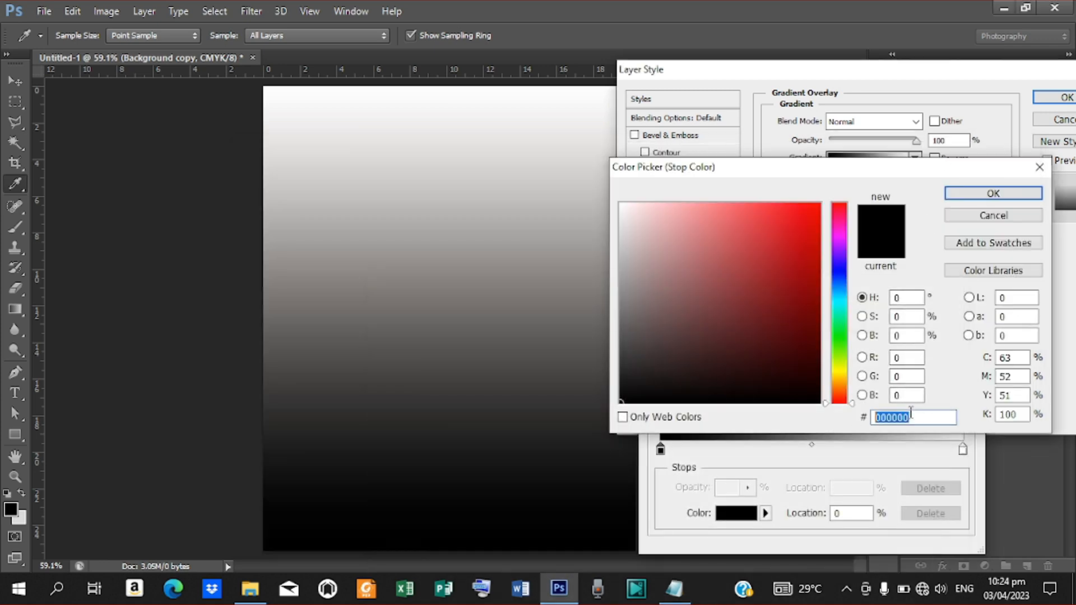
{"action": "right_click", "coordinate": [897, 419]}
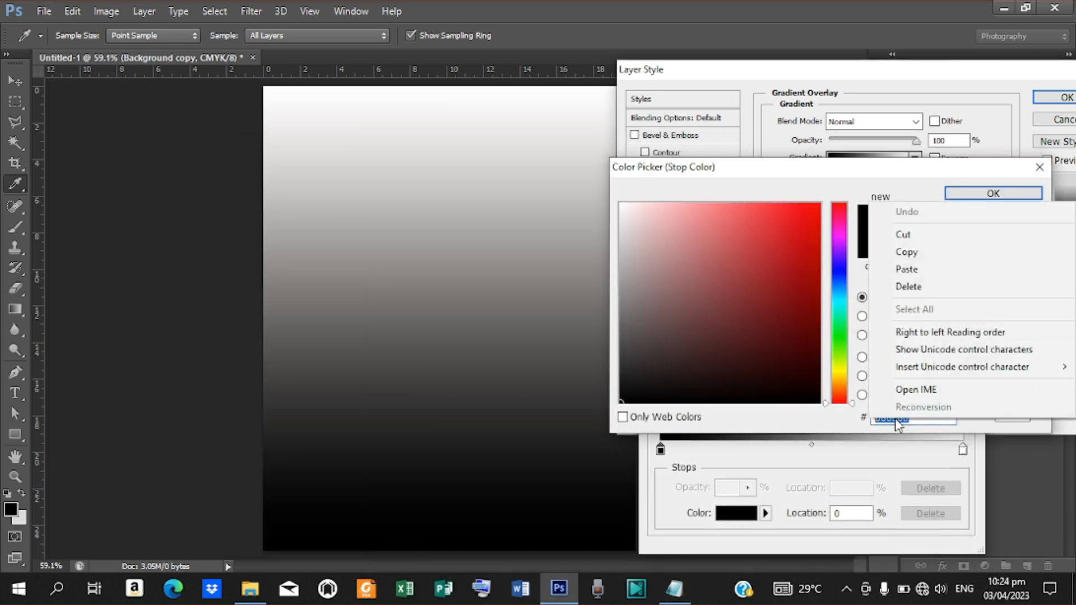
{"action": "left_click", "coordinate": [907, 270]}
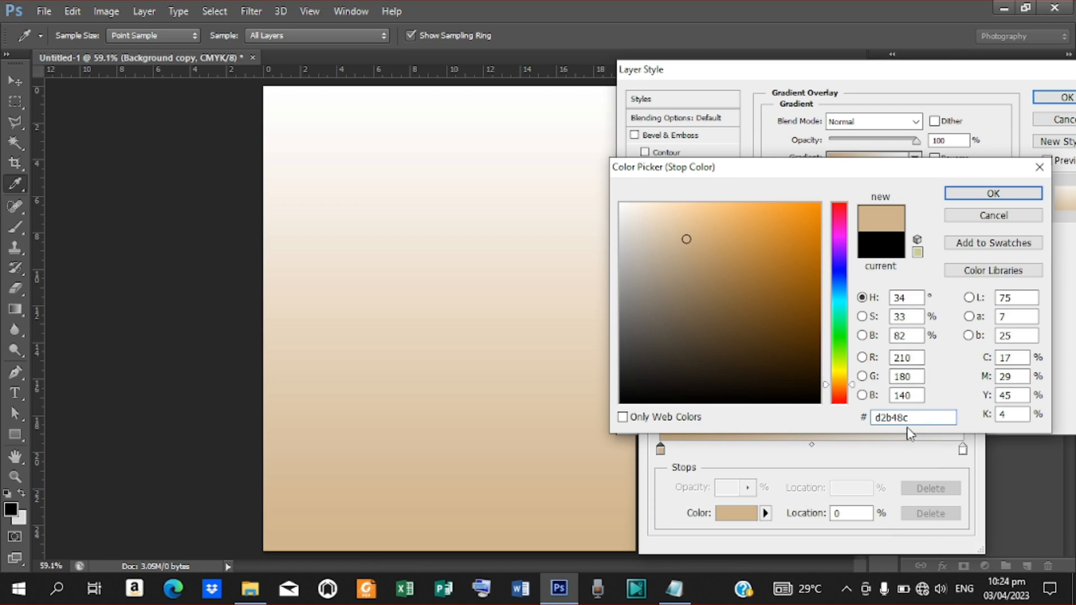
{"action": "key", "text": "Return"}
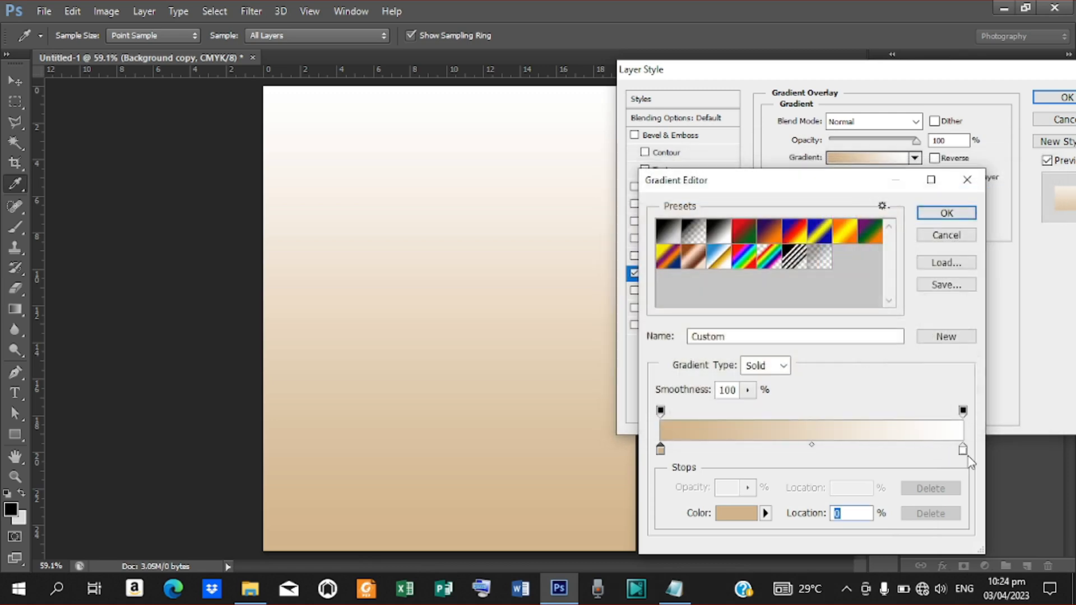
- Open the gradient's white stop color for editing and copy the second background code, deb887, from the Notepad notes
{"action": "left_click", "coordinate": [962, 450]}
{"action": "double_click", "coordinate": [962, 448]}
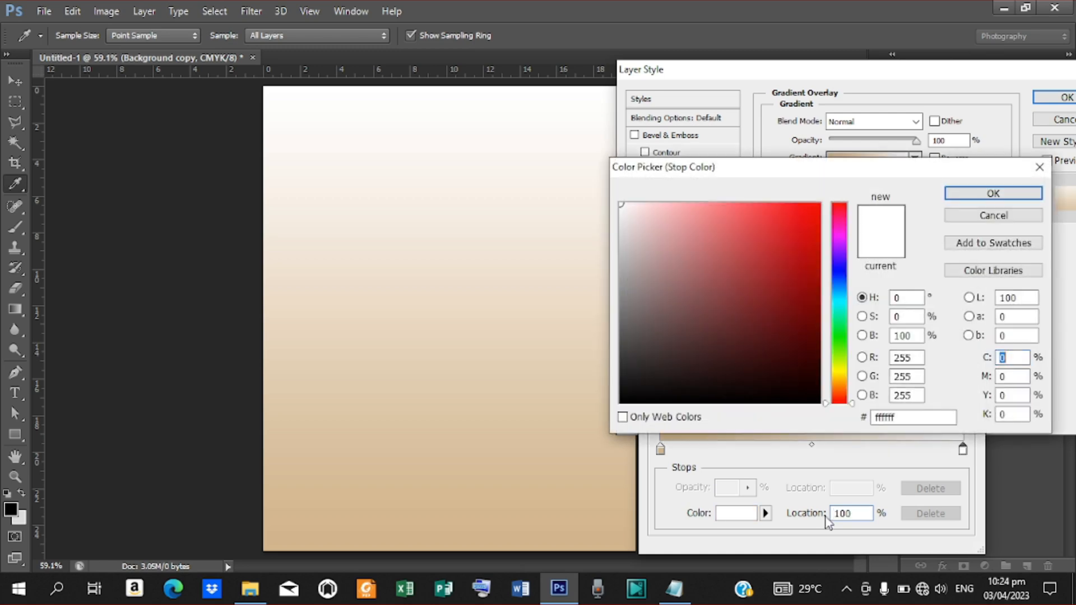
{"action": "left_click", "coordinate": [676, 590]}
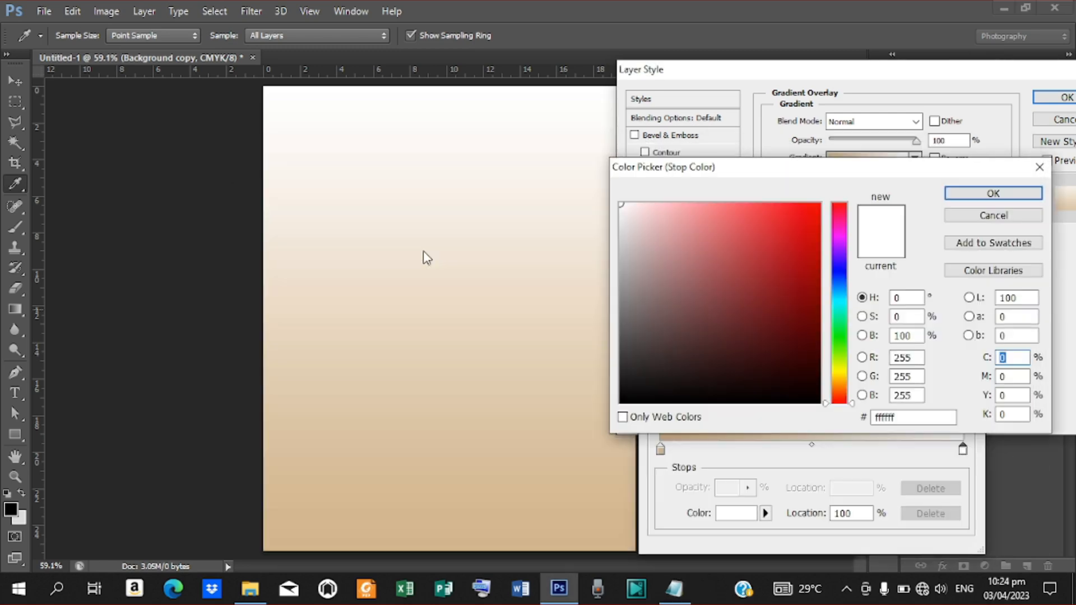
{"action": "left_click", "coordinate": [674, 589]}
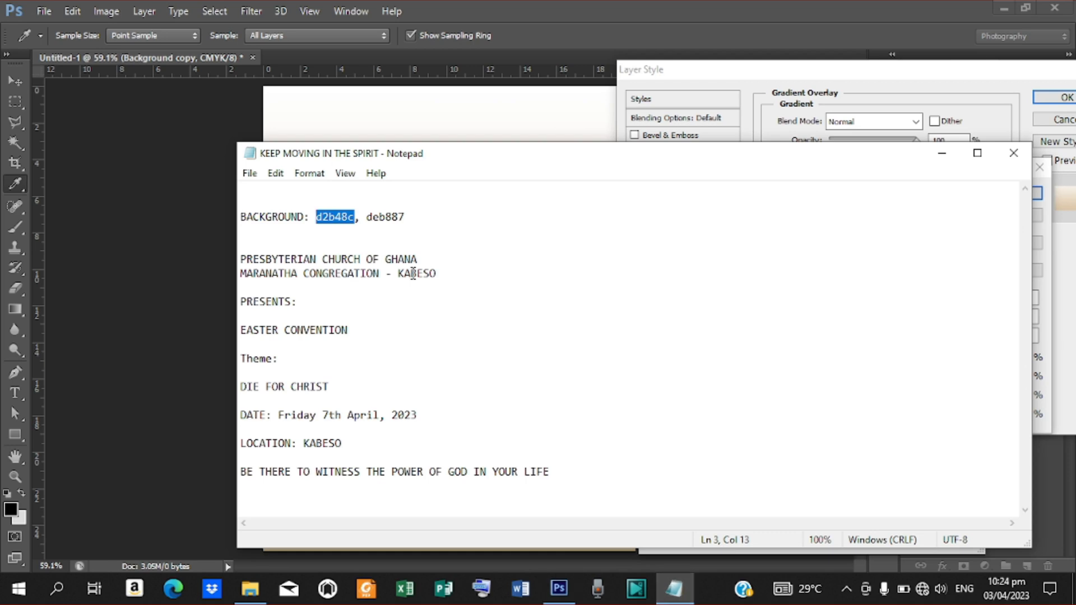
{"action": "left_click_drag", "start_coordinate": [406, 217], "coordinate": [367, 219]}
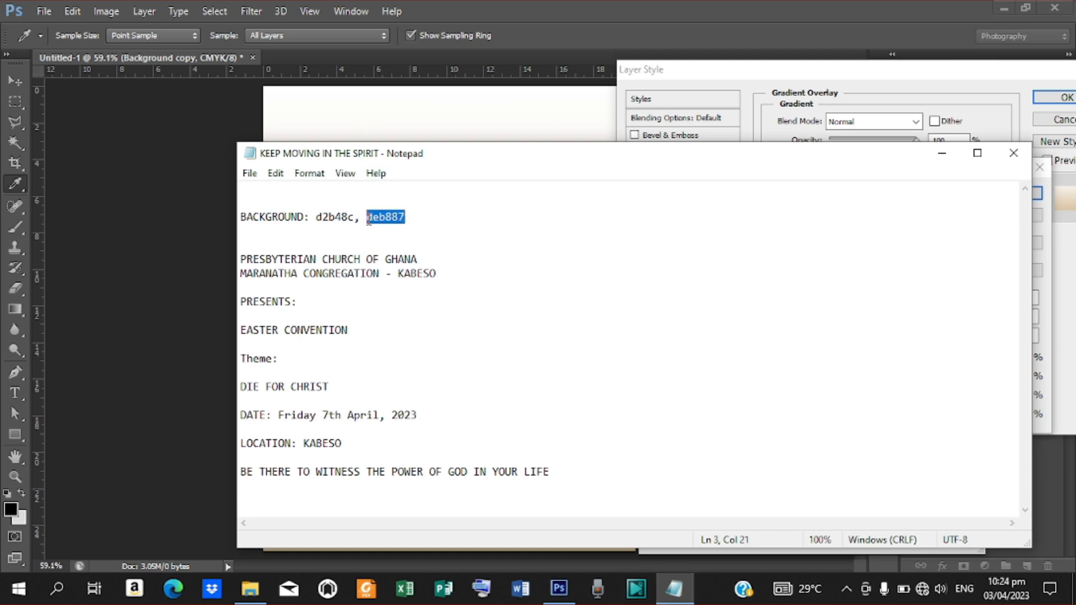
{"action": "right_click", "coordinate": [379, 219]}
{"action": "left_click", "coordinate": [456, 270]}
- Return to Photoshop, set the gradient's white stop to deb887 and apply the Gradient Overlay to the layer
{"action": "left_click", "coordinate": [944, 155]}
{"action": "double_click", "coordinate": [890, 416]}
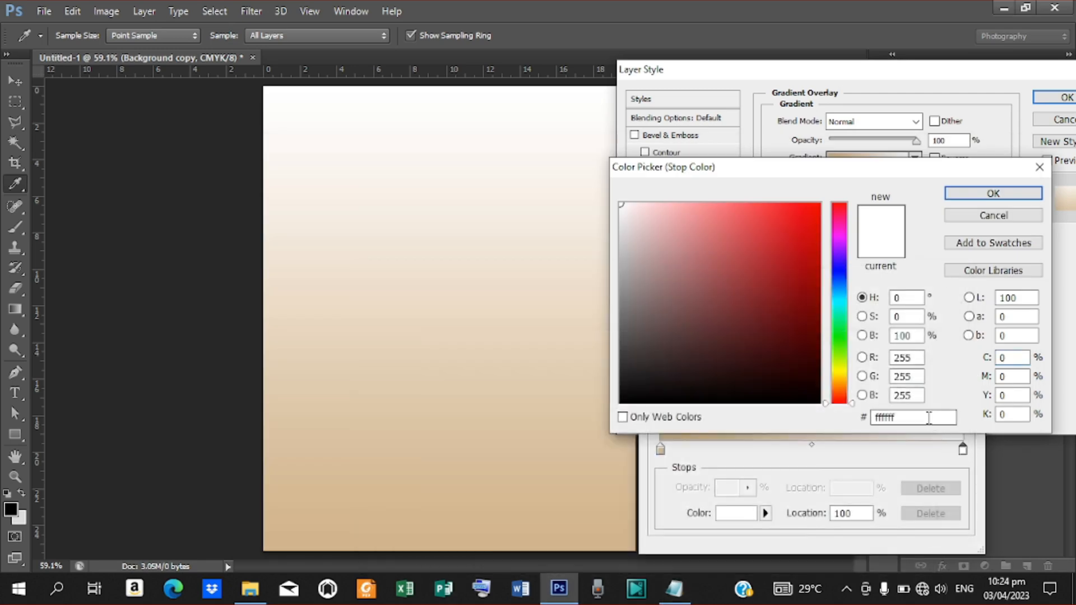
{"action": "key", "text": "ctrl+v"}
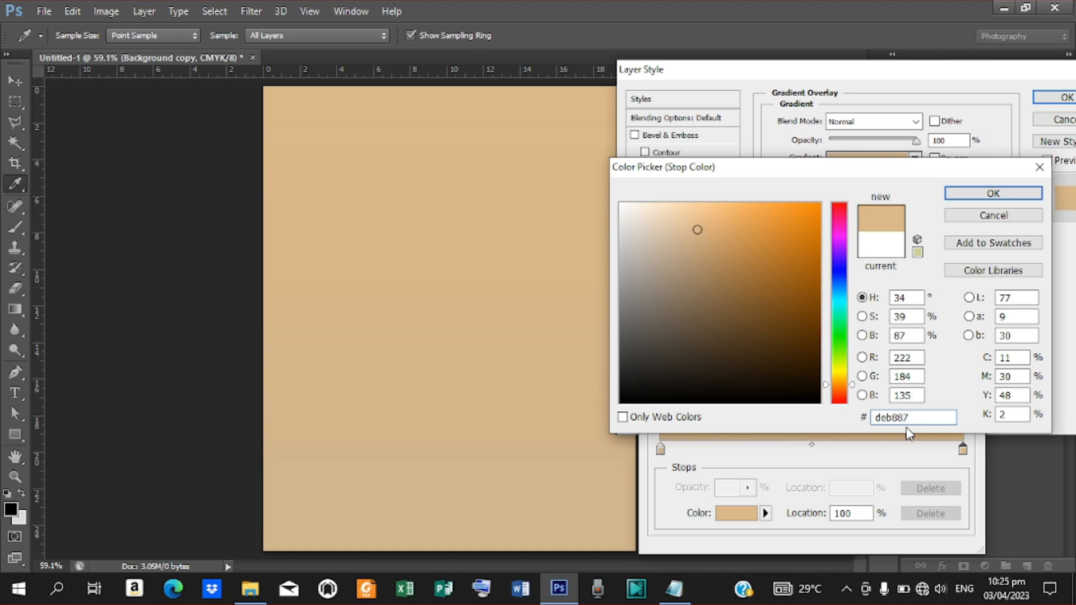
{"action": "key", "text": "Return"}
{"action": "key", "text": "Return"}
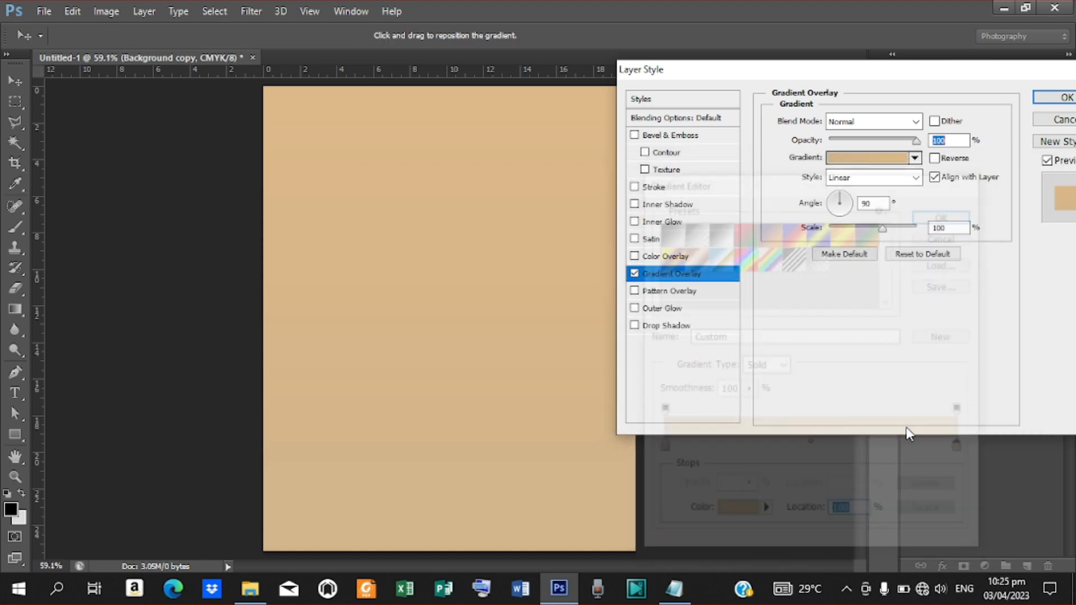
{"action": "key", "text": "Return"}
{"action": "key", "text": "z"}
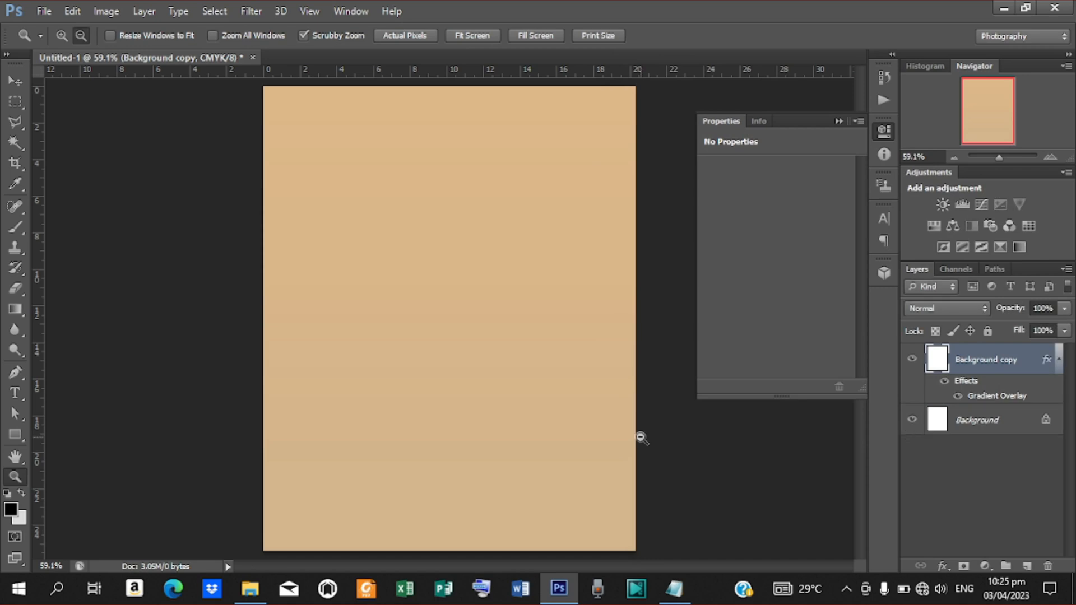
- Place the futuristic-blue-technology-style-background image from the CHURCH FLYER folder into the document
{"action": "left_click", "coordinate": [20, 79]}
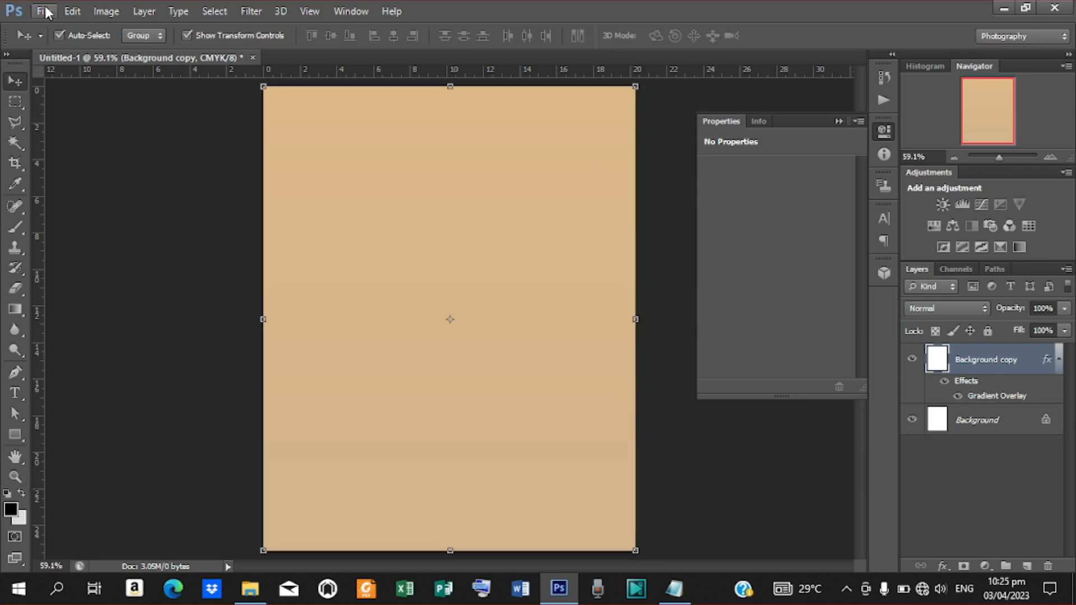
{"action": "left_click", "coordinate": [43, 11]}
{"action": "left_click", "coordinate": [70, 265]}
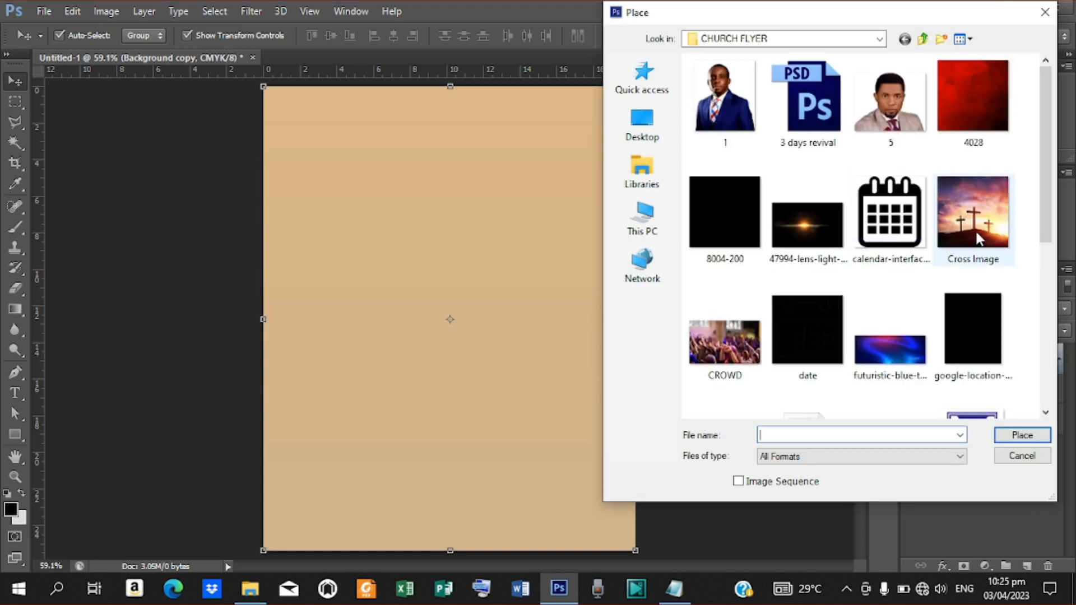
{"action": "left_click", "coordinate": [973, 225]}
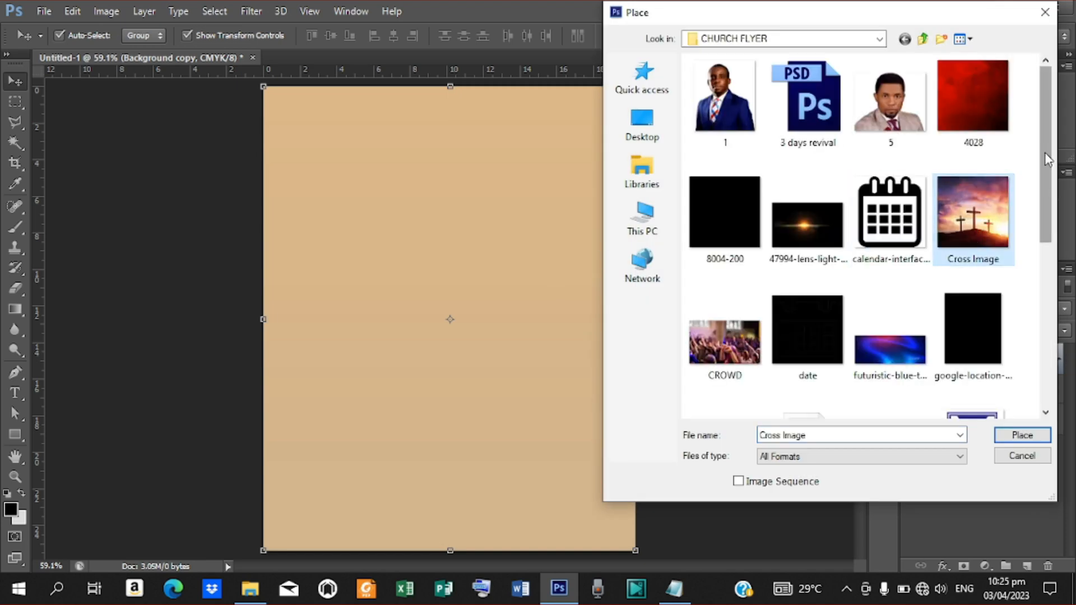
{"action": "left_click_drag", "start_coordinate": [1046, 159], "coordinate": [1044, 237]}
{"action": "left_click", "coordinate": [893, 201]}
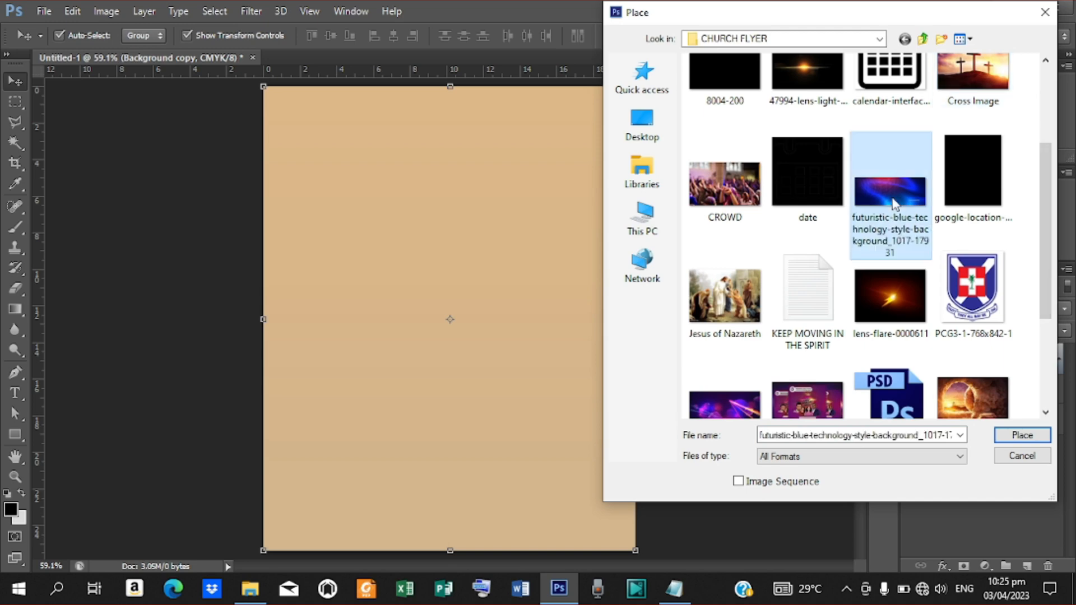
{"action": "left_click", "coordinate": [1021, 435]}
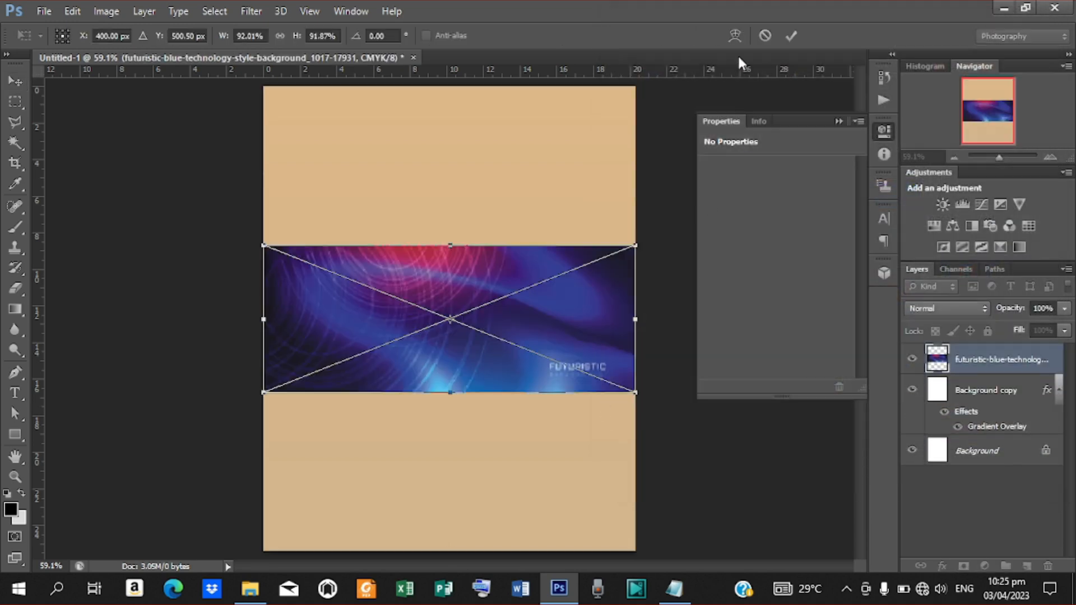
- Rotate the placed futuristic background image 90° clockwise, then scale and widen it to cover the whole canvas
{"action": "left_click", "coordinate": [72, 11]}
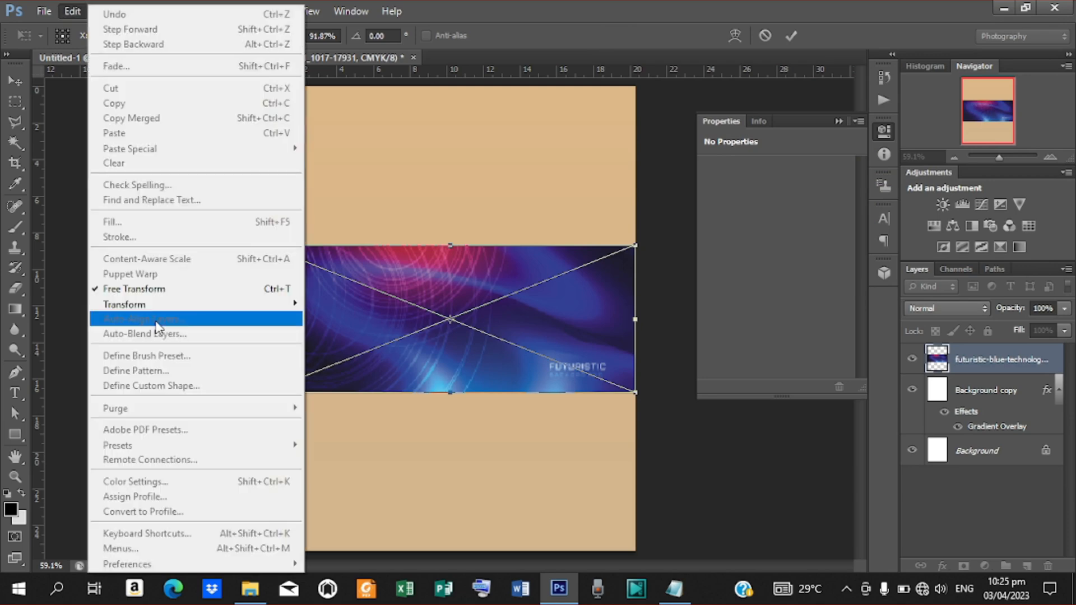
{"action": "mouse_move", "coordinate": [160, 304]}
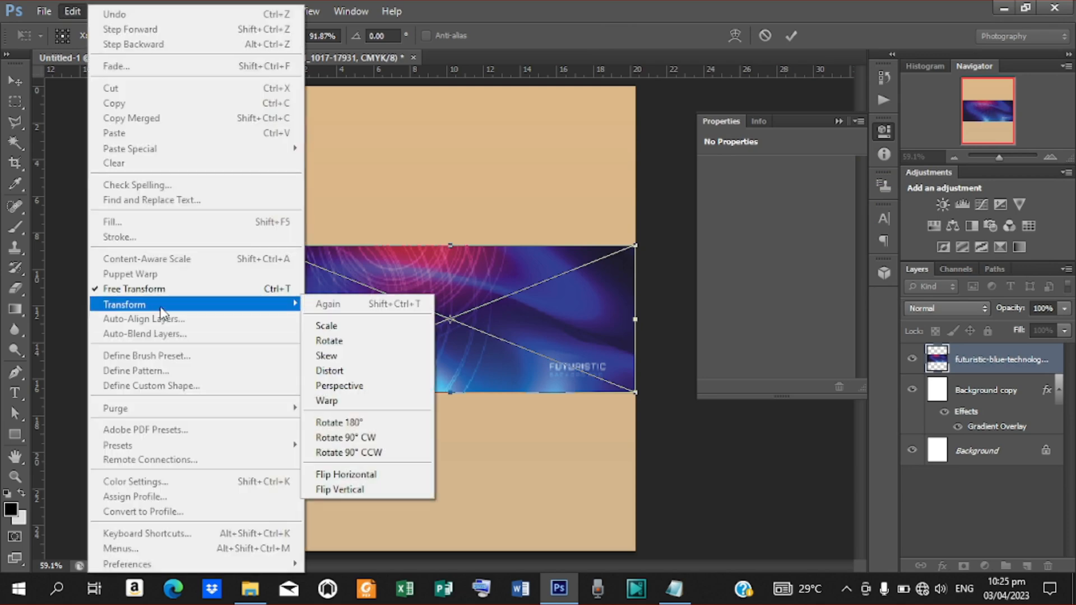
{"action": "left_click", "coordinate": [344, 435]}
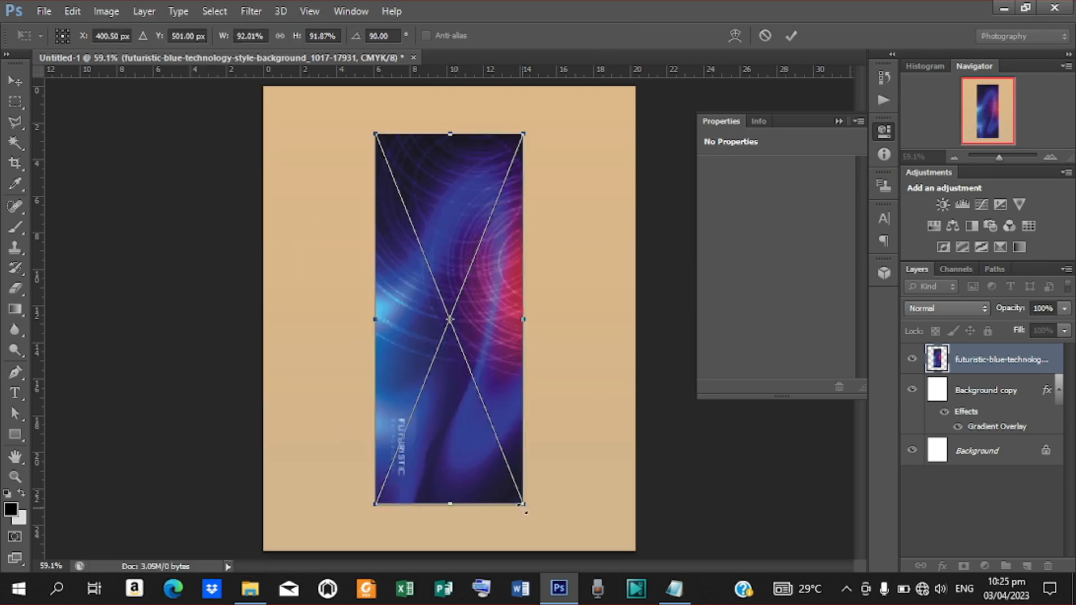
{"action": "left_click_drag", "start_coordinate": [524, 504], "coordinate": [596, 538]}
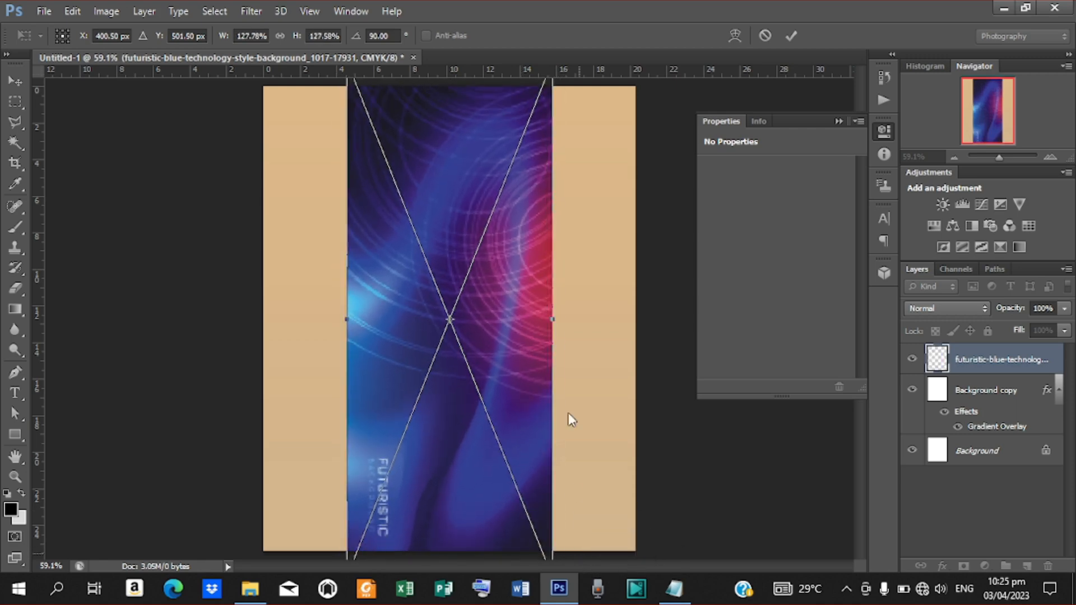
{"action": "left_click_drag", "start_coordinate": [553, 322], "coordinate": [648, 320]}
{"action": "left_click", "coordinate": [790, 36]}
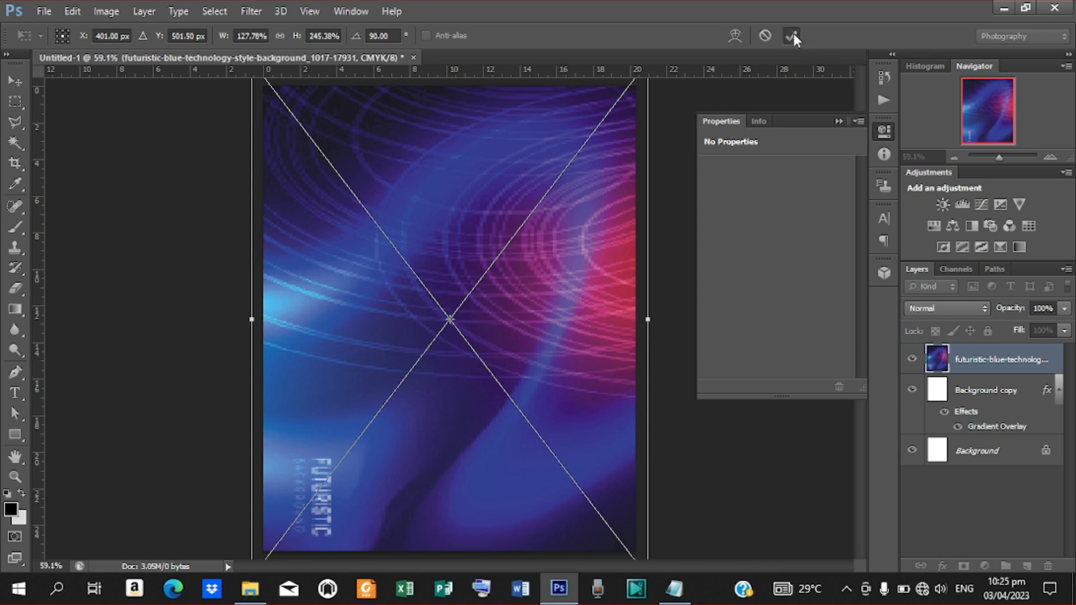
- Apply a Gaussian Blur of about 7 pixels to the futuristic image layer and set its blend mode to Soft Light
{"action": "left_click", "coordinate": [256, 11]}
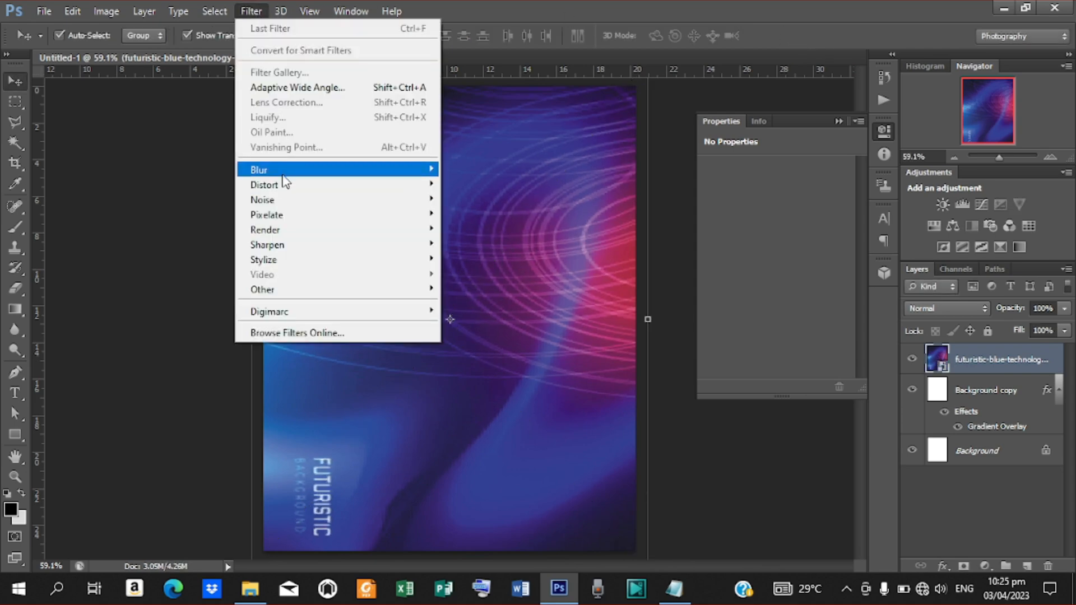
{"action": "mouse_move", "coordinate": [286, 172]}
{"action": "left_click", "coordinate": [490, 280]}
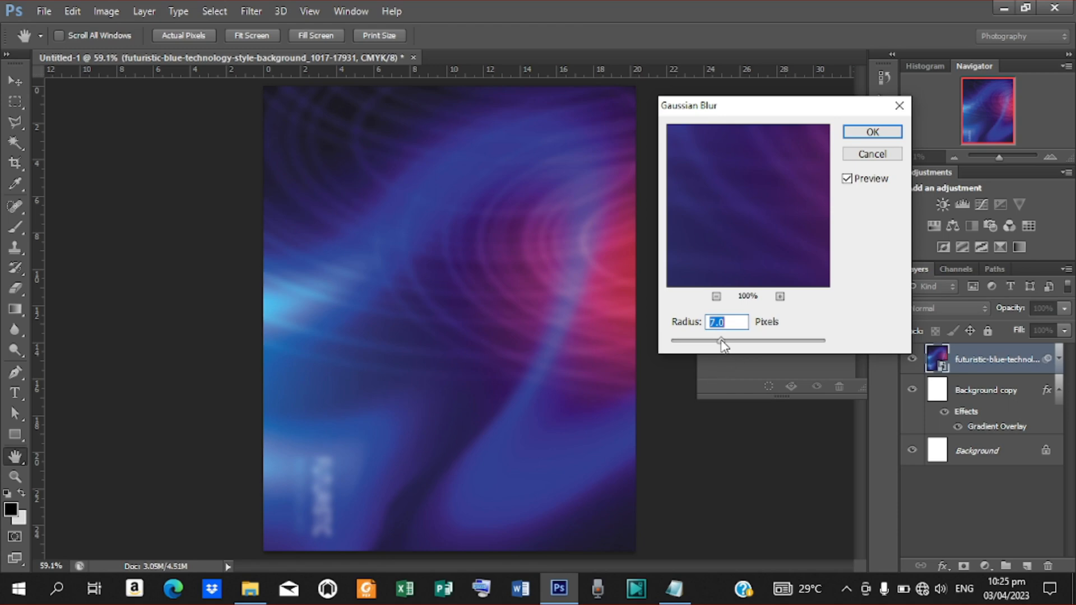
{"action": "left_click_drag", "start_coordinate": [721, 341], "coordinate": [722, 342]}
{"action": "left_click", "coordinate": [866, 133]}
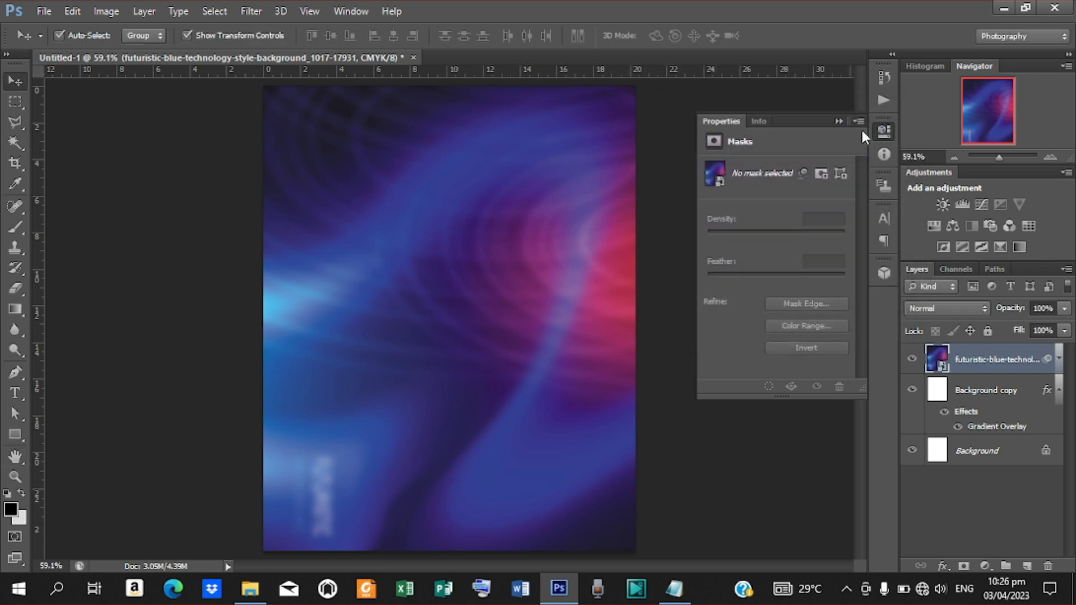
{"action": "left_click", "coordinate": [982, 304]}
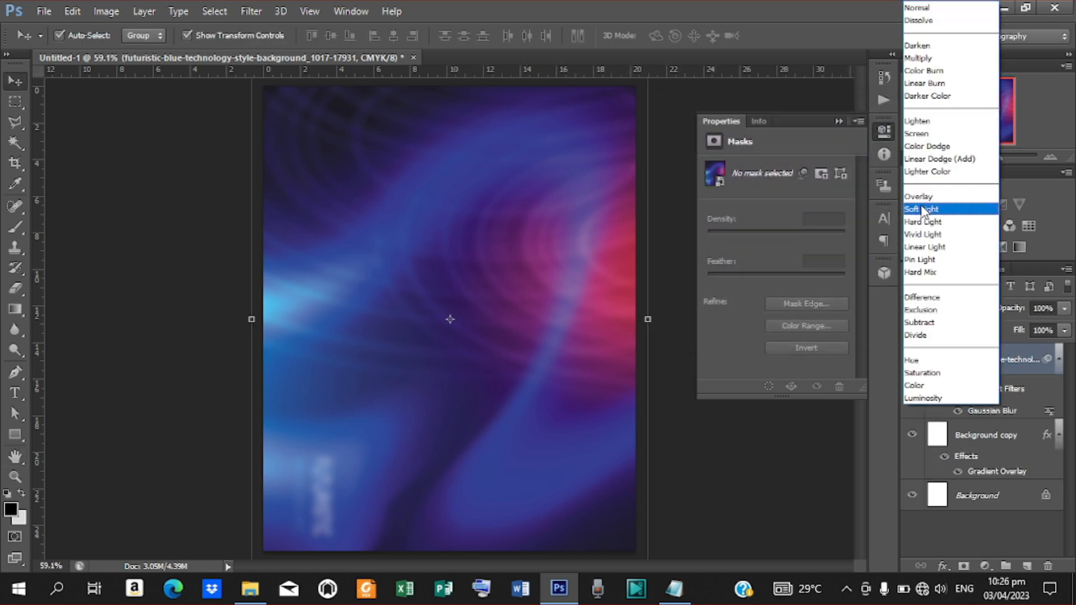
{"action": "left_click", "coordinate": [923, 212]}
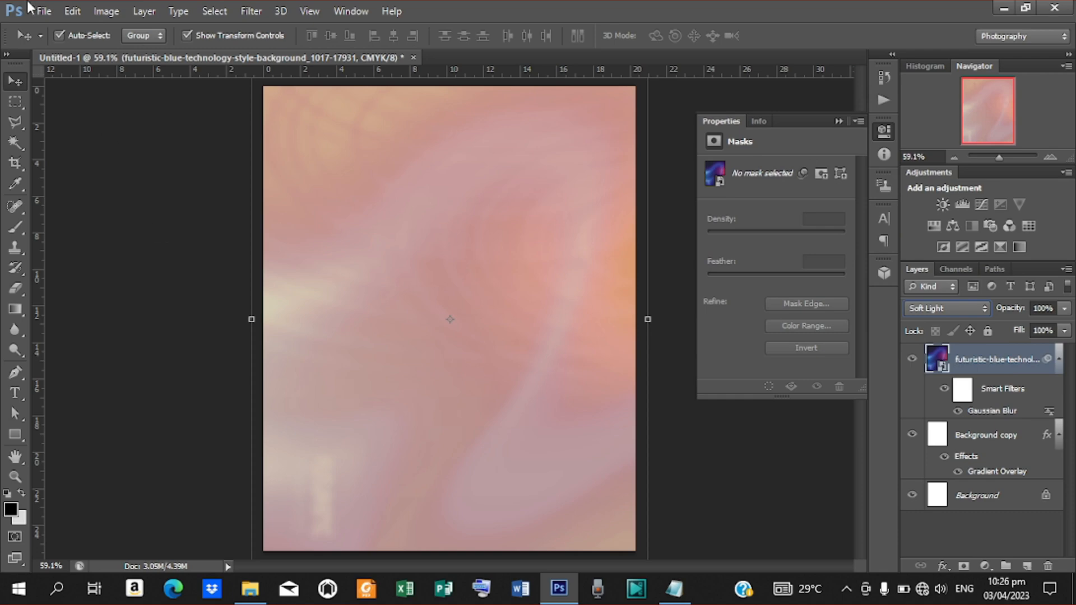
- Place Cross Image from the CHURCH FLYER folder, move it up to the canvas's upper edge and scale it to about 81%
{"action": "left_click", "coordinate": [45, 11]}
{"action": "left_click", "coordinate": [60, 267]}
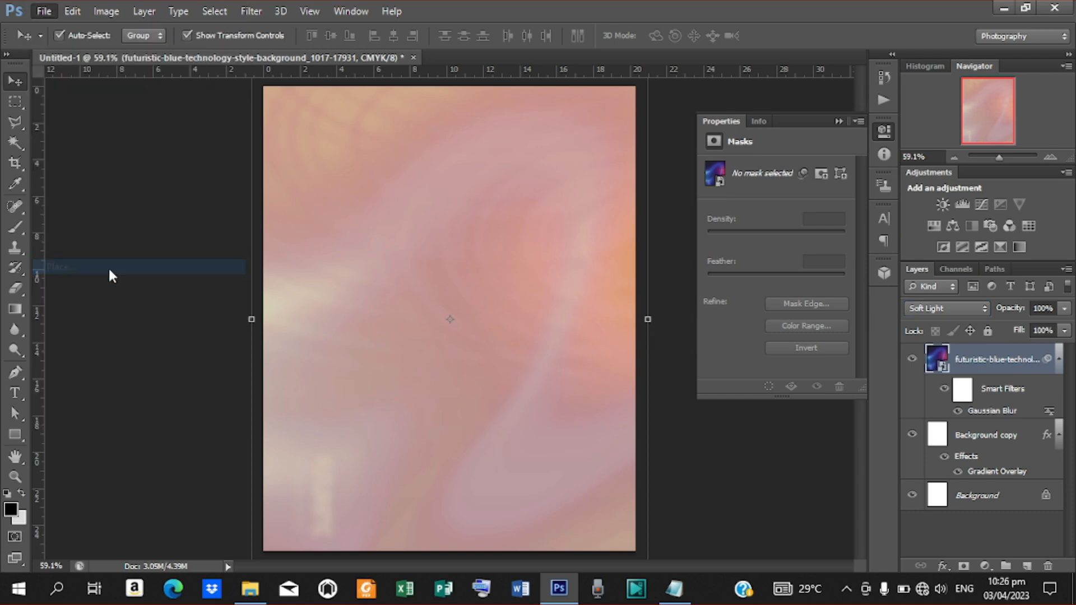
{"action": "left_click", "coordinate": [956, 241]}
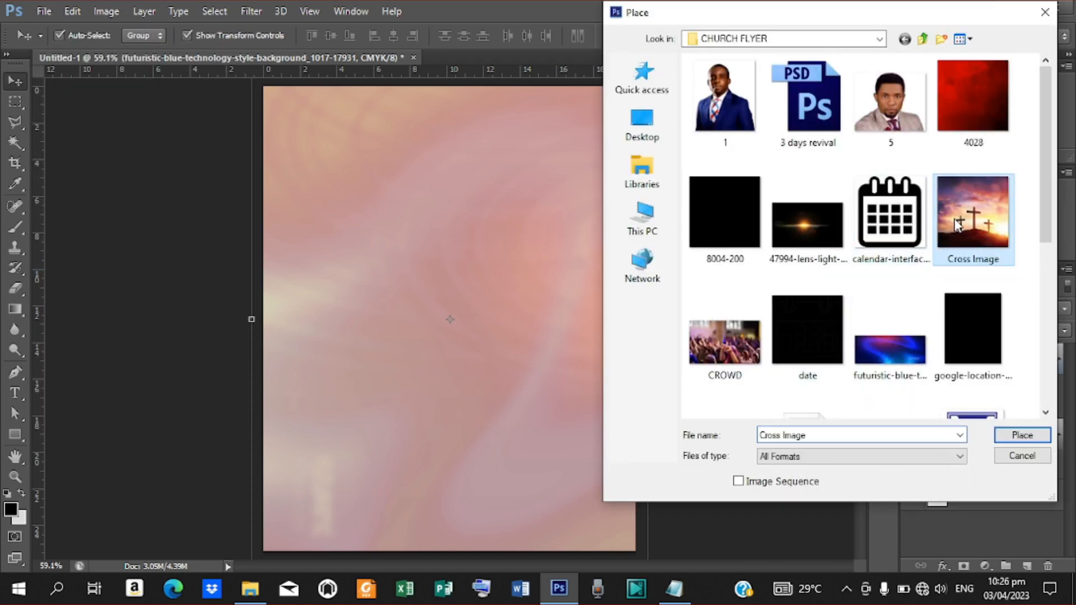
{"action": "left_click", "coordinate": [1022, 435]}
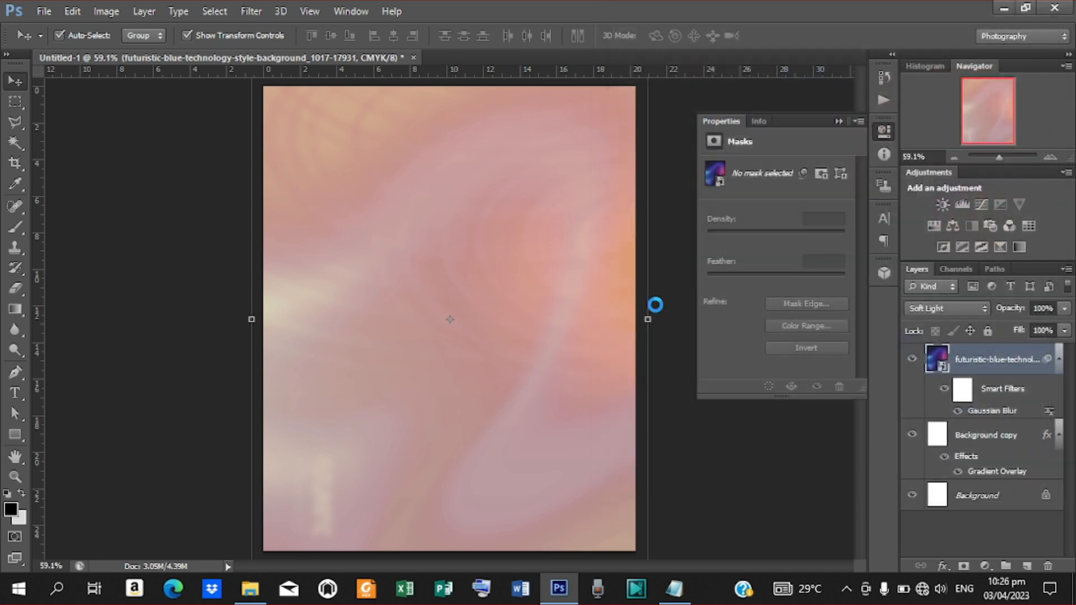
{"action": "left_click_drag", "start_coordinate": [507, 306], "coordinate": [504, 263]}
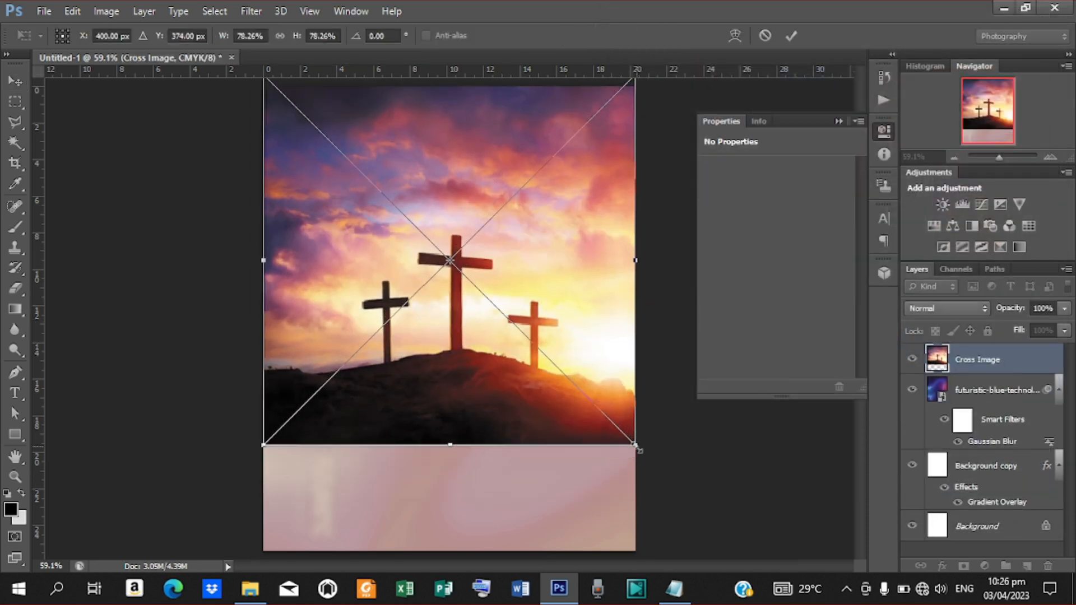
{"action": "left_click_drag", "start_coordinate": [638, 451], "coordinate": [643, 453]}
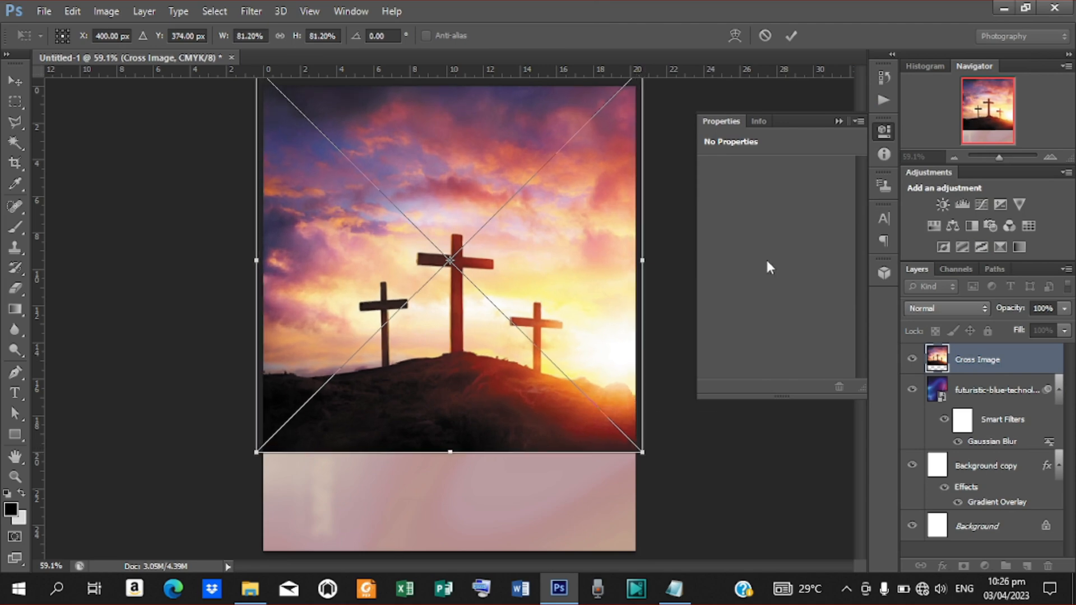
{"action": "left_click", "coordinate": [792, 33]}
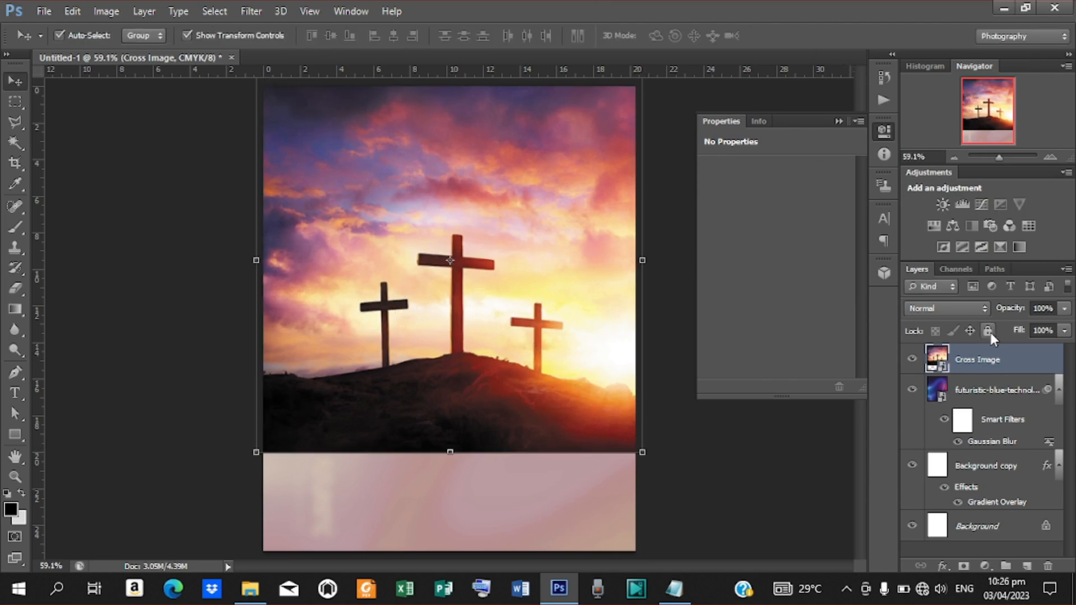
- Set the Cross Image layer's blend mode to Soft Light and add a layer mask to it
{"action": "left_click", "coordinate": [982, 309]}
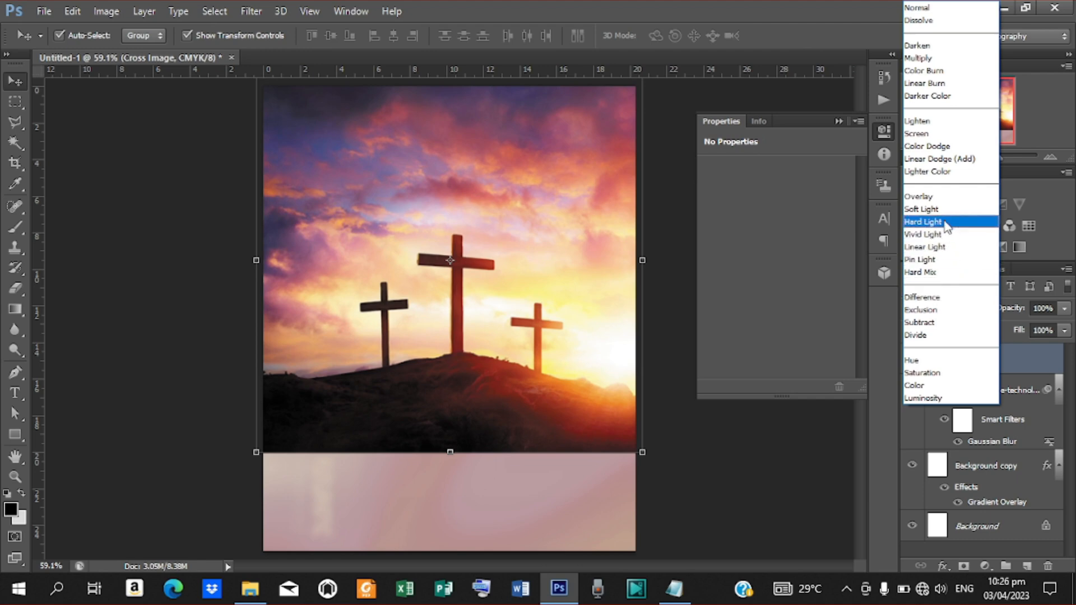
{"action": "left_click", "coordinate": [942, 210]}
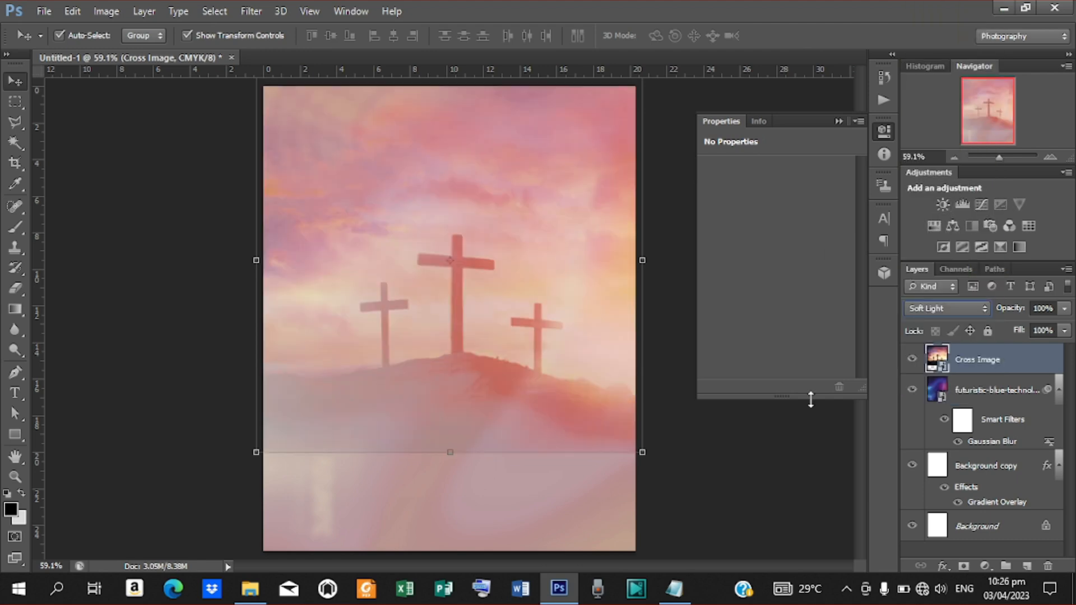
{"action": "left_click", "coordinate": [962, 567]}
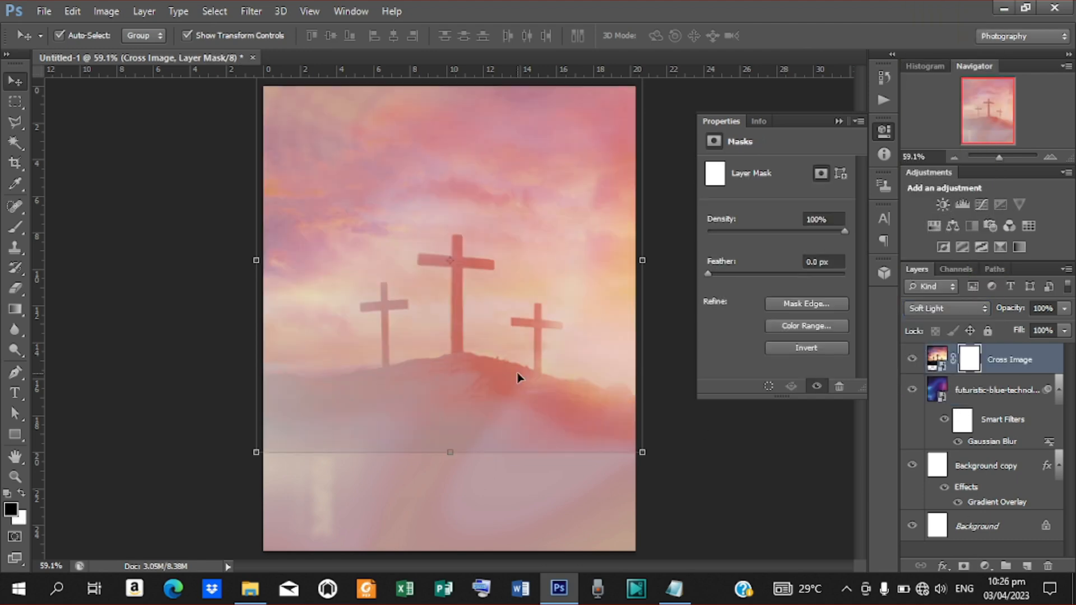
- Paint black on the Cross Image mask with a soft 500-pixel brush to fade the image's lower edge into the background
{"action": "left_click", "coordinate": [16, 227]}
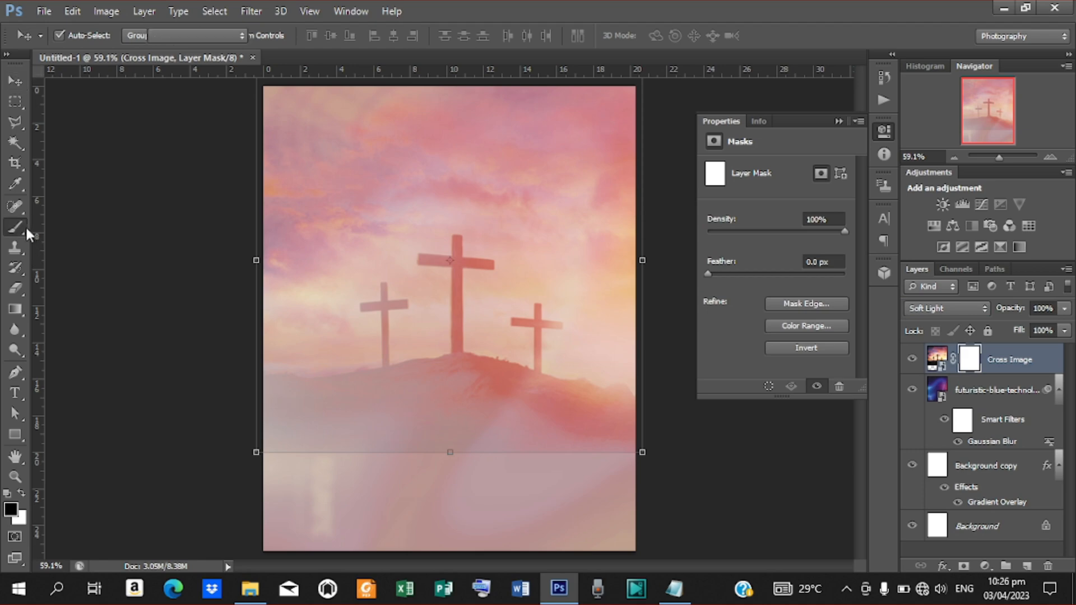
{"action": "left_click", "coordinate": [589, 482]}
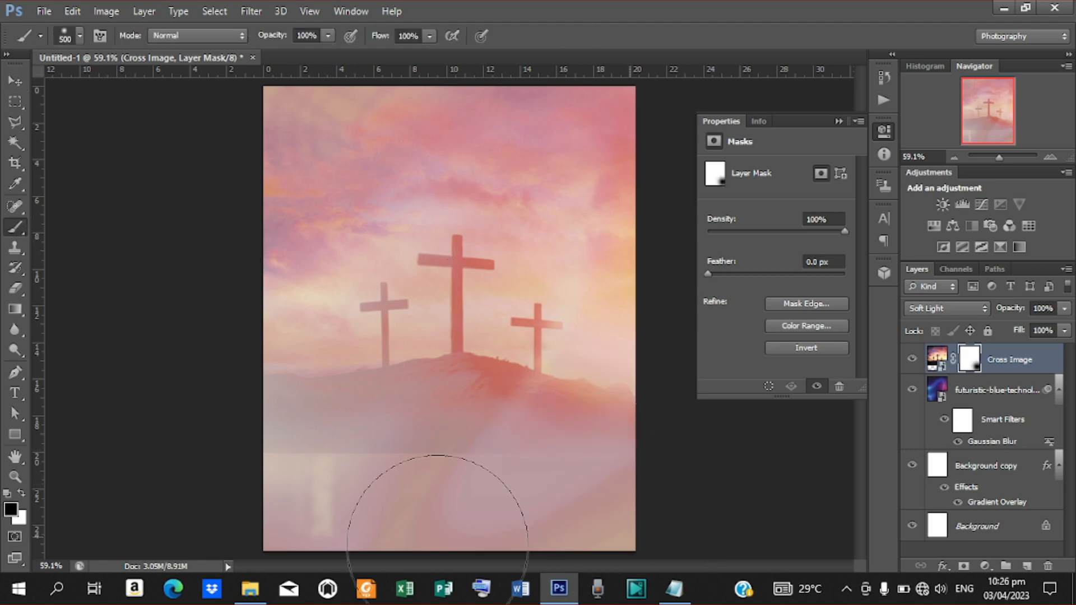
{"action": "mouse_move", "coordinate": [300, 530]}
{"action": "left_mouse_down"}
{"action": "mouse_move", "coordinate": [313, 549]}
{"action": "mouse_move", "coordinate": [526, 552]}
{"action": "mouse_move", "coordinate": [644, 536]}
{"action": "mouse_move", "coordinate": [303, 522]}
{"action": "left_mouse_up"}
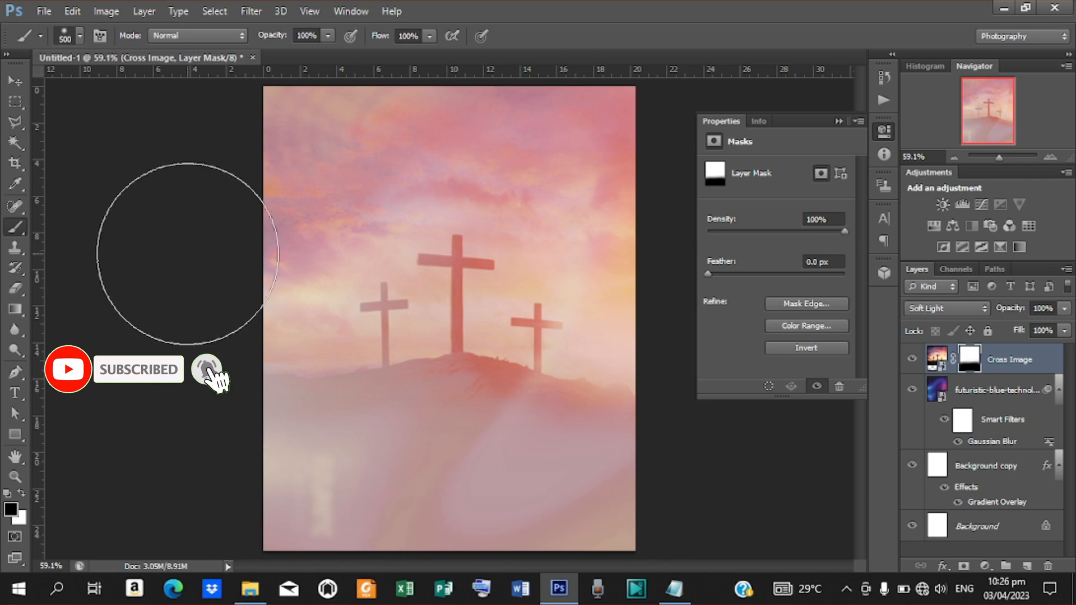
{"action": "left_click", "coordinate": [15, 81]}
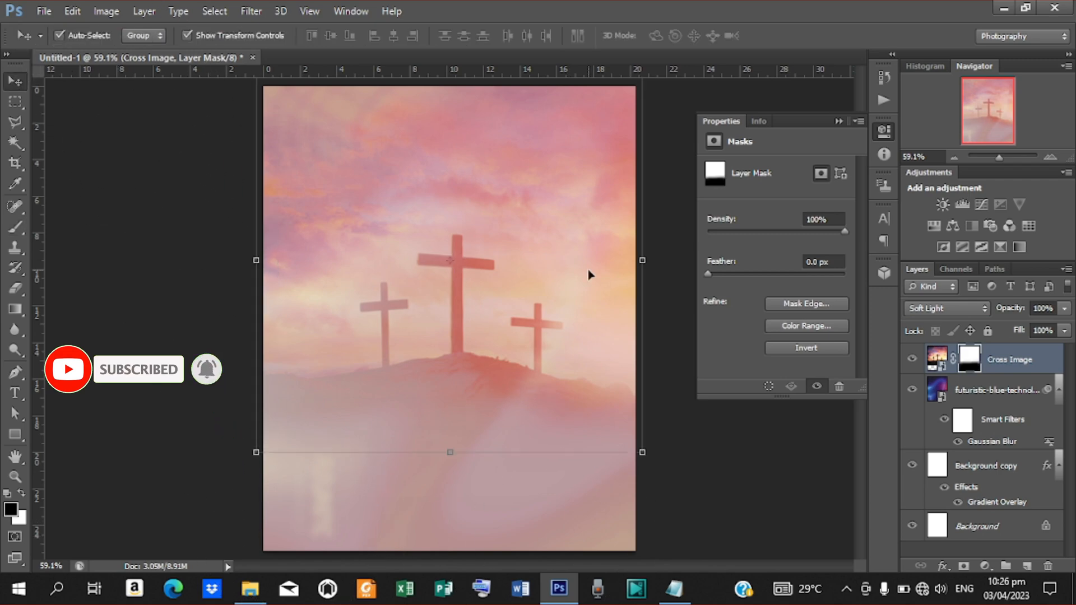
- Add a Levels adjustment layer above Cross Image and raise the shadow input level to 87
{"action": "left_click", "coordinate": [997, 353]}
{"action": "left_click", "coordinate": [972, 361]}
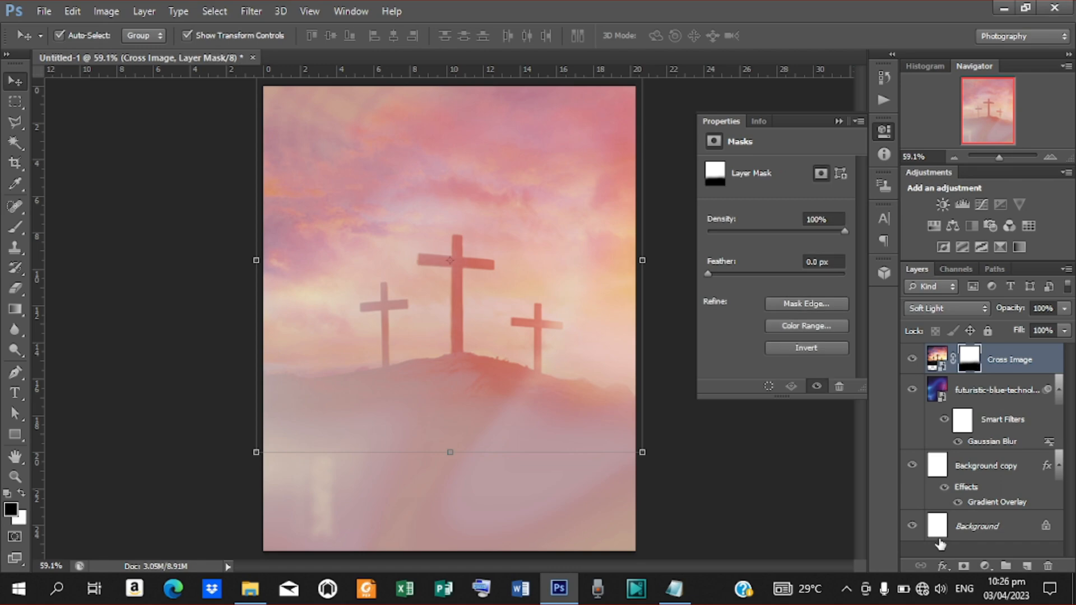
{"action": "left_click", "coordinate": [984, 566]}
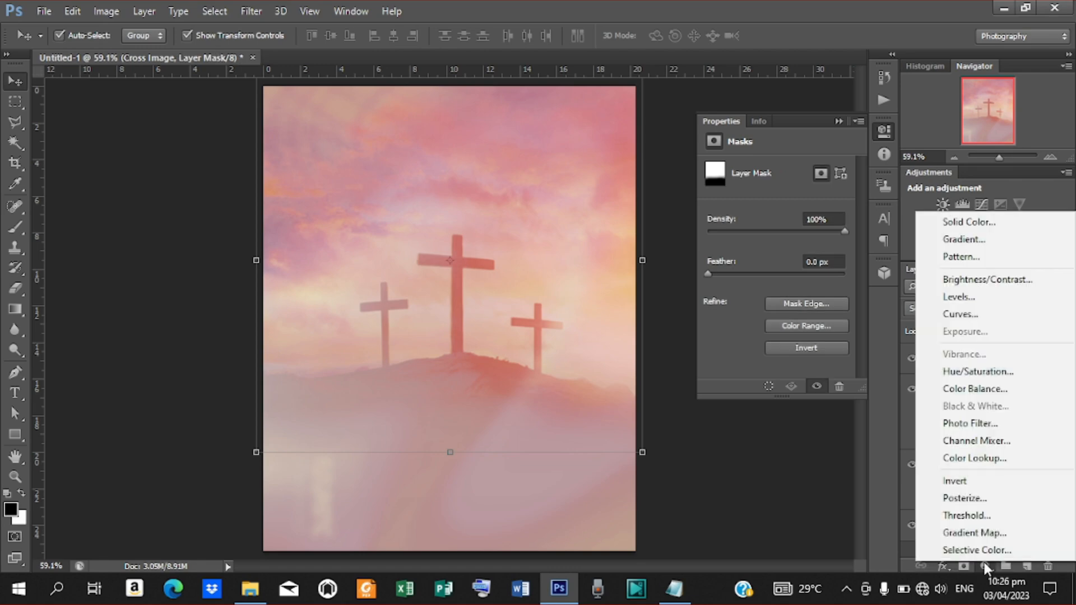
{"action": "left_click", "coordinate": [965, 298]}
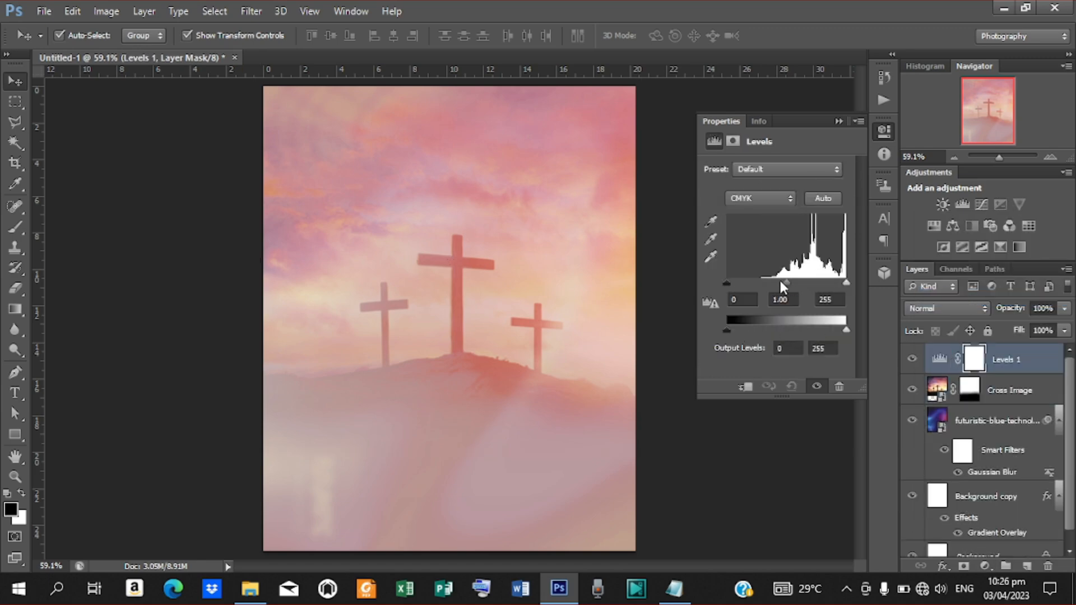
{"action": "left_click_drag", "start_coordinate": [727, 284], "coordinate": [751, 282]}
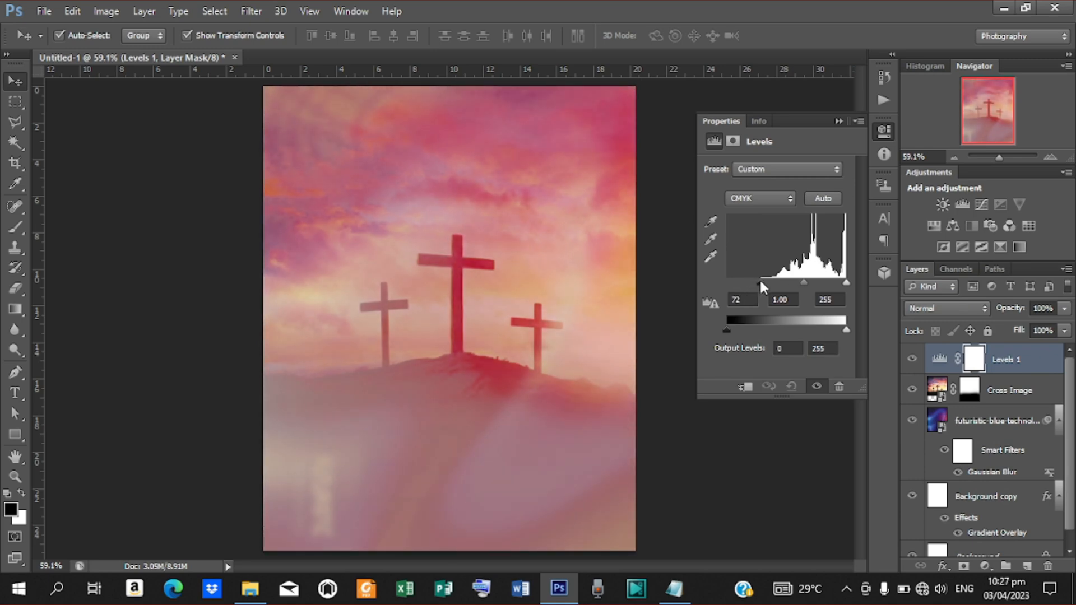
{"action": "left_click_drag", "start_coordinate": [761, 283], "coordinate": [767, 283]}
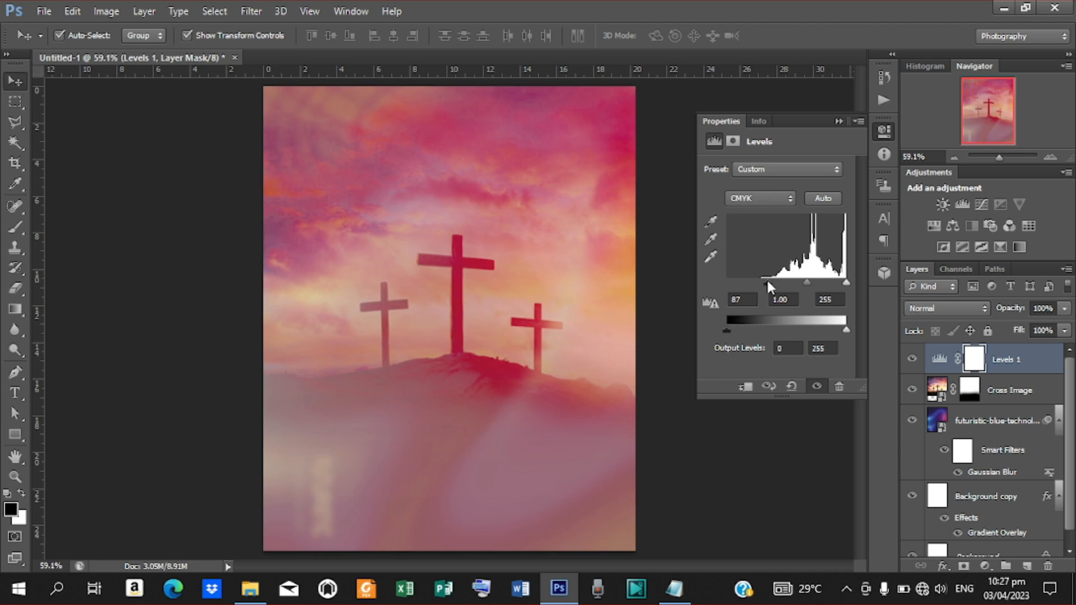
{"action": "left_click", "coordinate": [839, 121]}
- Add a Curves adjustment layer with a midtone point at input 48 and output 55
{"action": "left_click", "coordinate": [984, 566]}
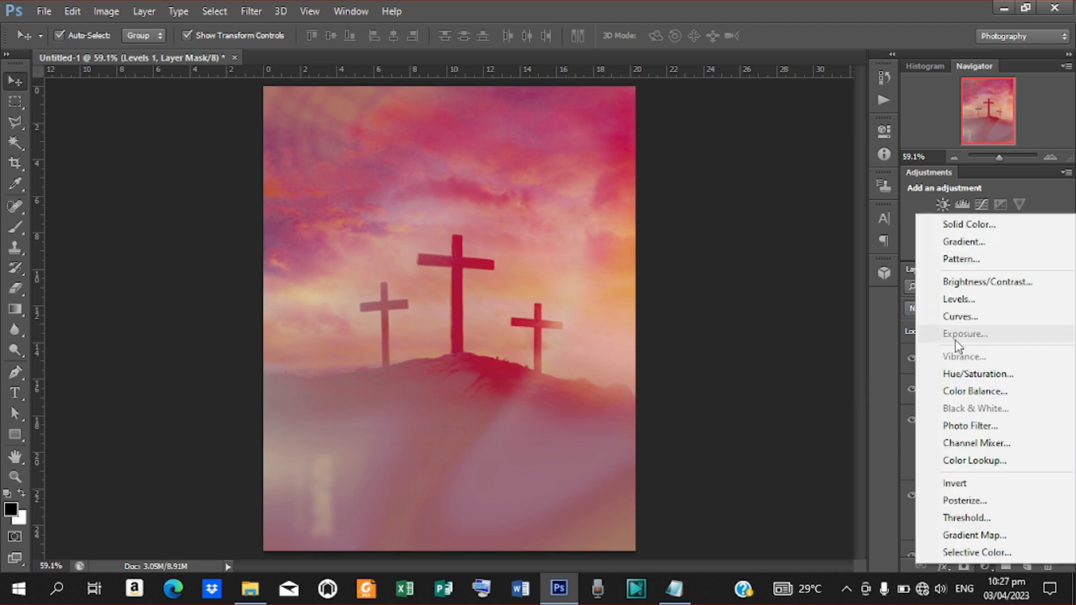
{"action": "left_click", "coordinate": [959, 316]}
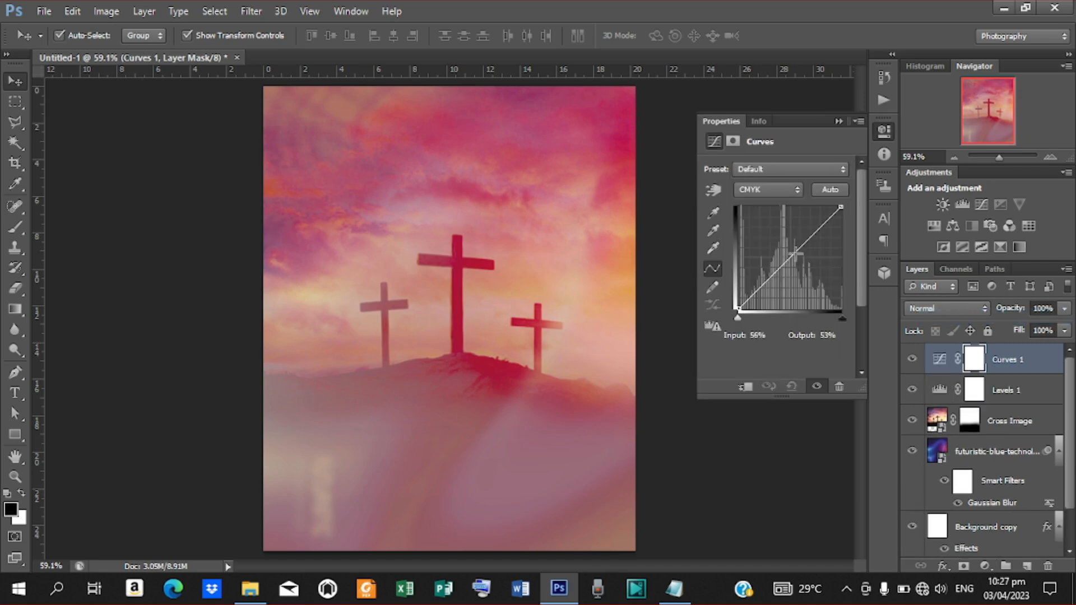
{"action": "left_click", "coordinate": [791, 253]}
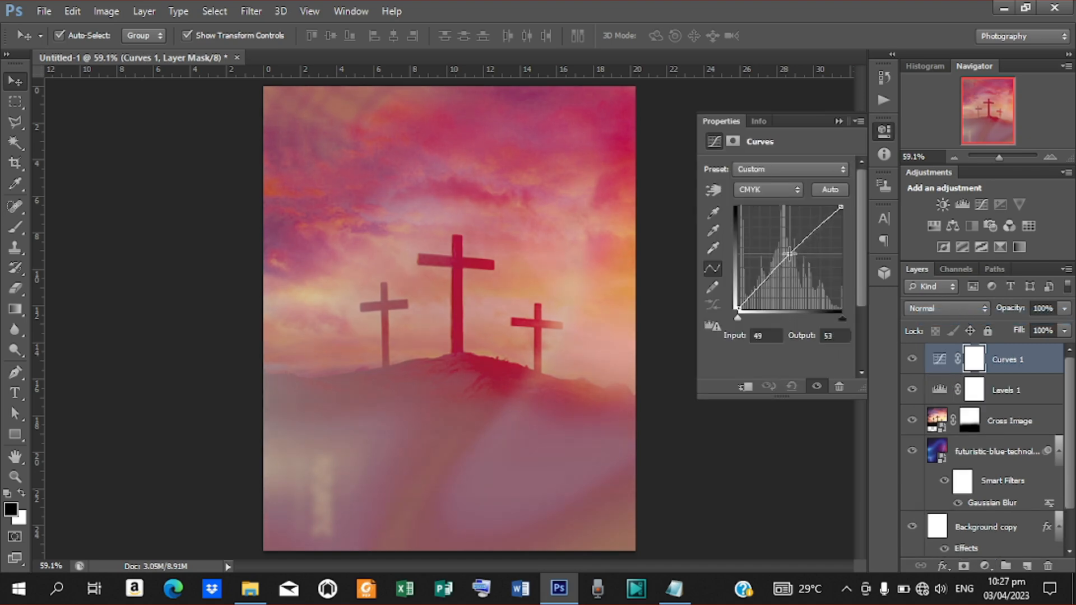
{"action": "left_click_drag", "start_coordinate": [789, 254], "coordinate": [788, 252]}
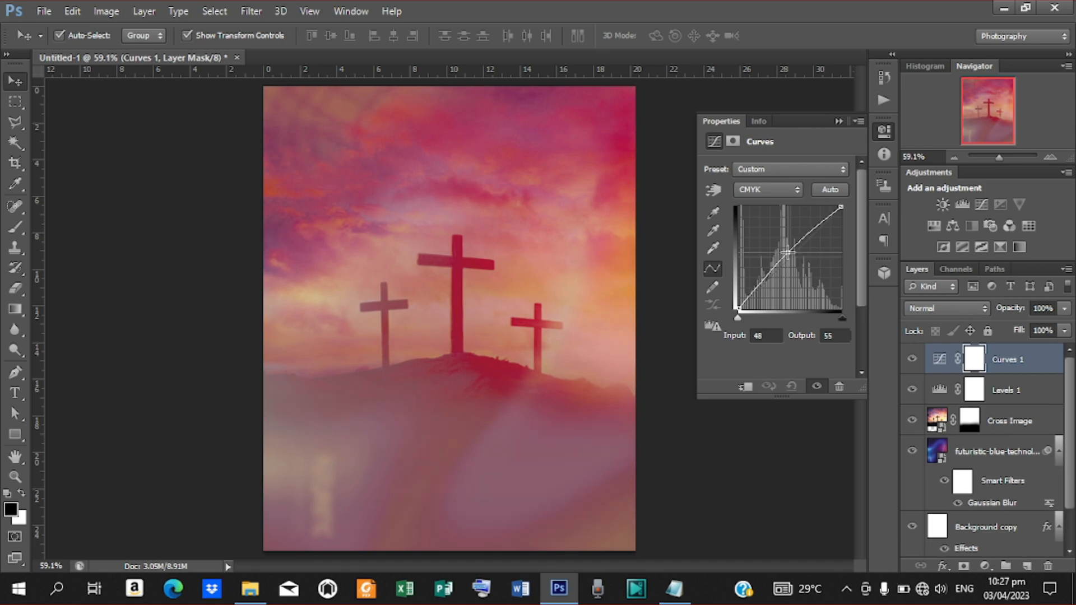
{"action": "left_click", "coordinate": [838, 122]}
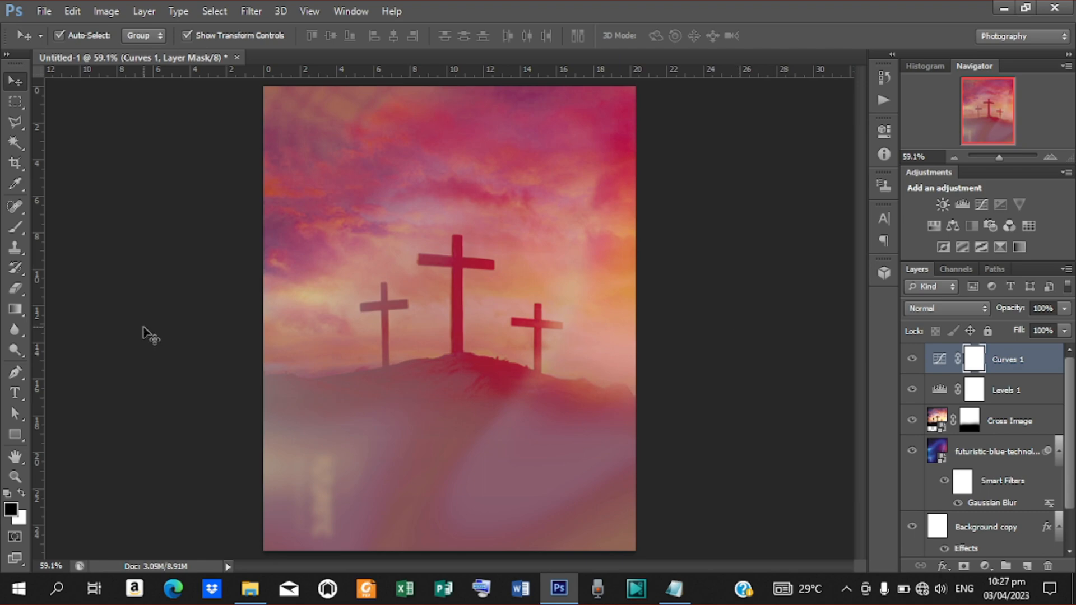
- Place the CROWD image, enlarge it and position it over the flyer's upper-right corner, extending past the canvas edge
{"action": "left_click", "coordinate": [44, 12]}
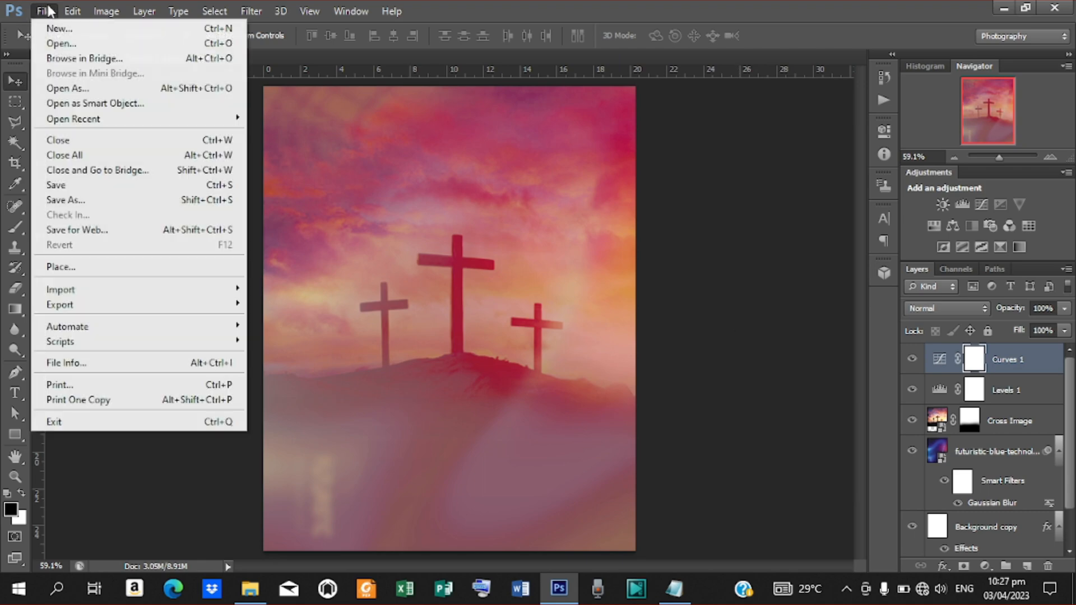
{"action": "left_click", "coordinate": [78, 266]}
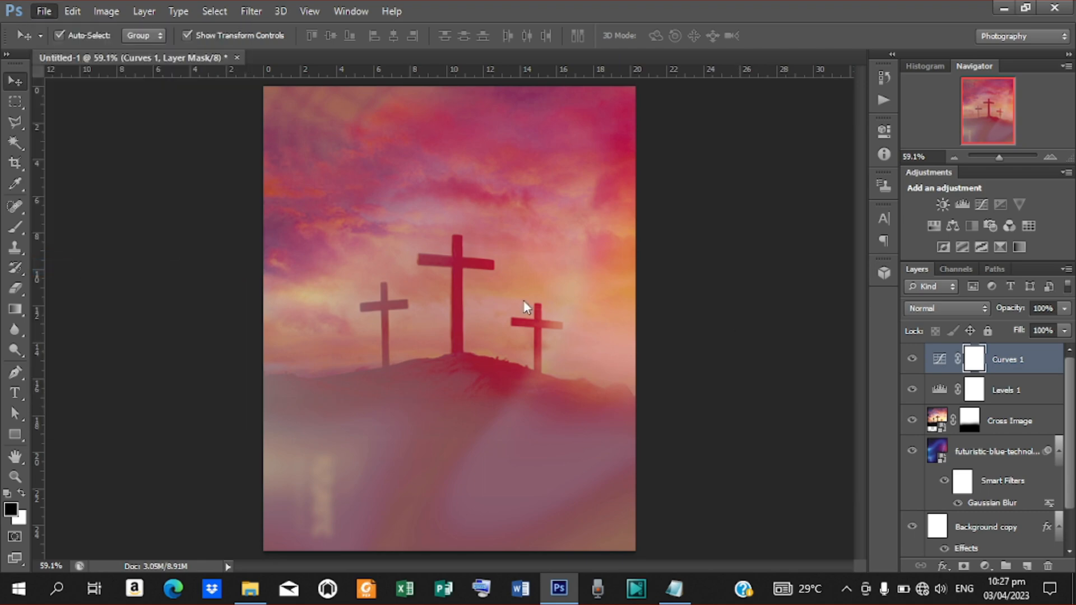
{"action": "left_click", "coordinate": [756, 349]}
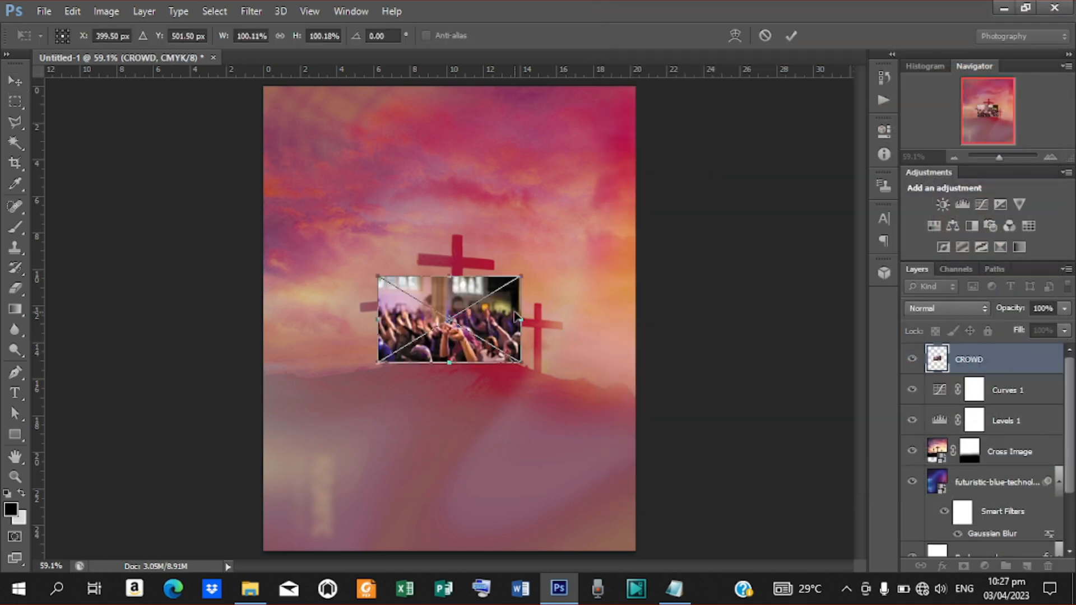
{"action": "left_click_drag", "start_coordinate": [496, 332], "coordinate": [659, 199]}
{"action": "left_click", "coordinate": [791, 36]}
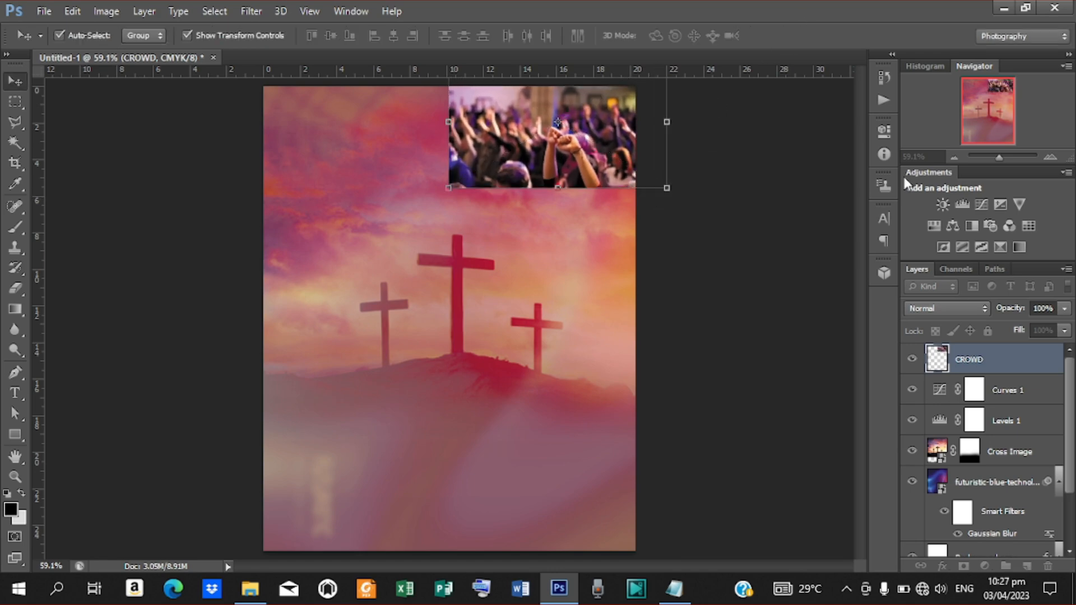
- Set the CROWD layer's blend mode to Soft Light and add a layer mask to it
{"action": "left_click", "coordinate": [981, 309]}
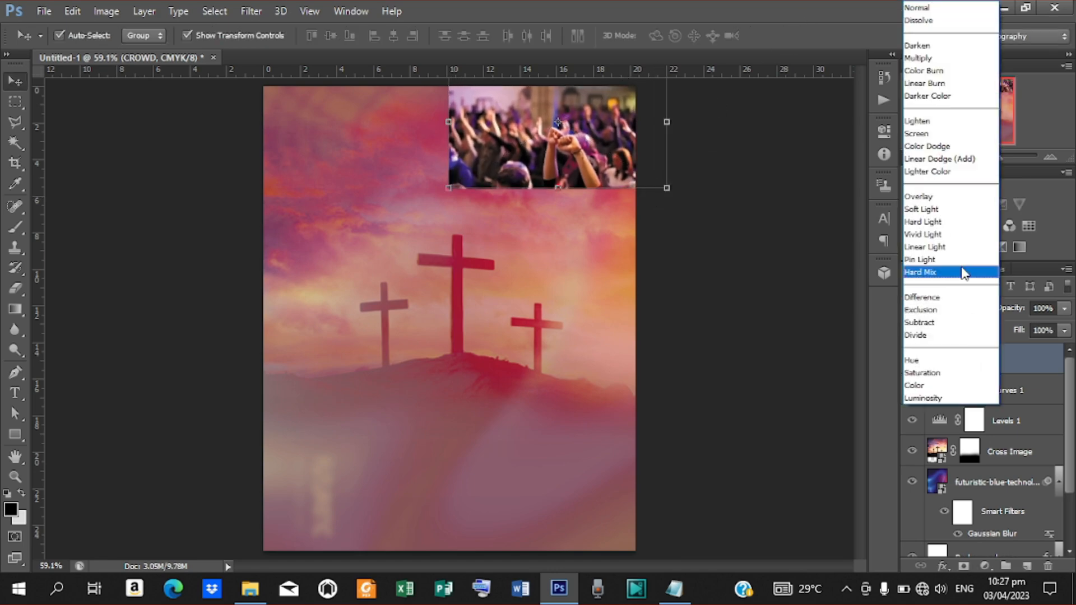
{"action": "left_click", "coordinate": [951, 211]}
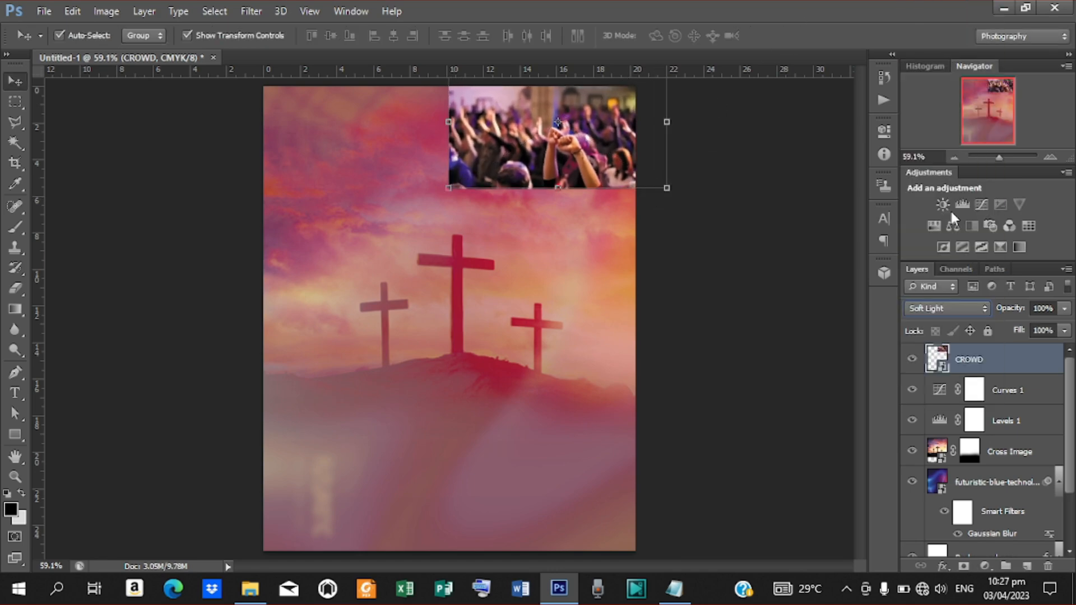
{"action": "left_click", "coordinate": [963, 566]}
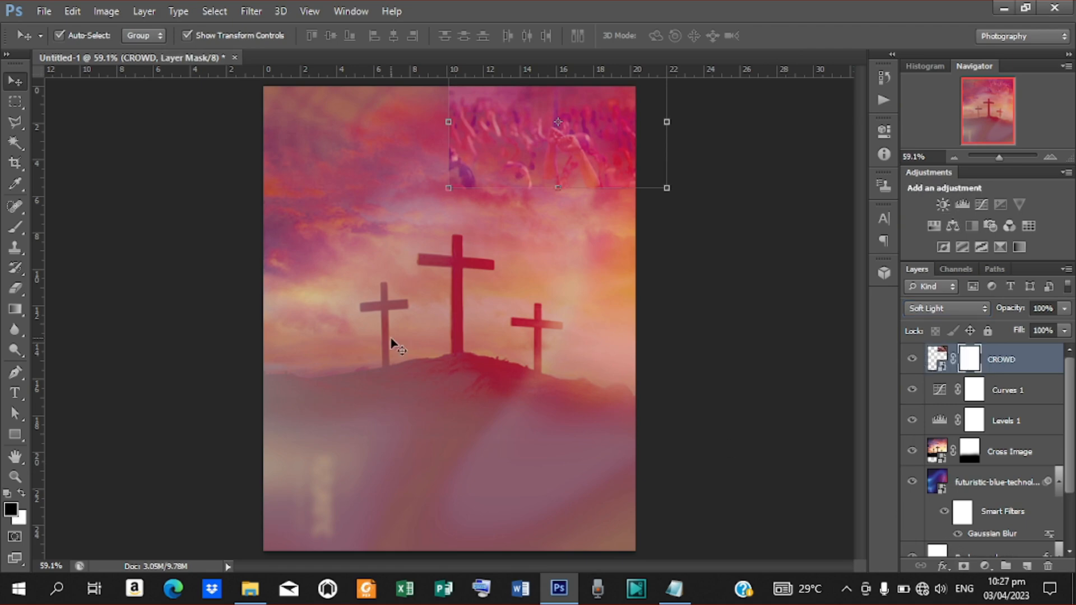
- Paint black on the CROWD mask with a soft 500-pixel brush to fade the crowd's lower and left edges into the sky
{"action": "left_click", "coordinate": [15, 227]}
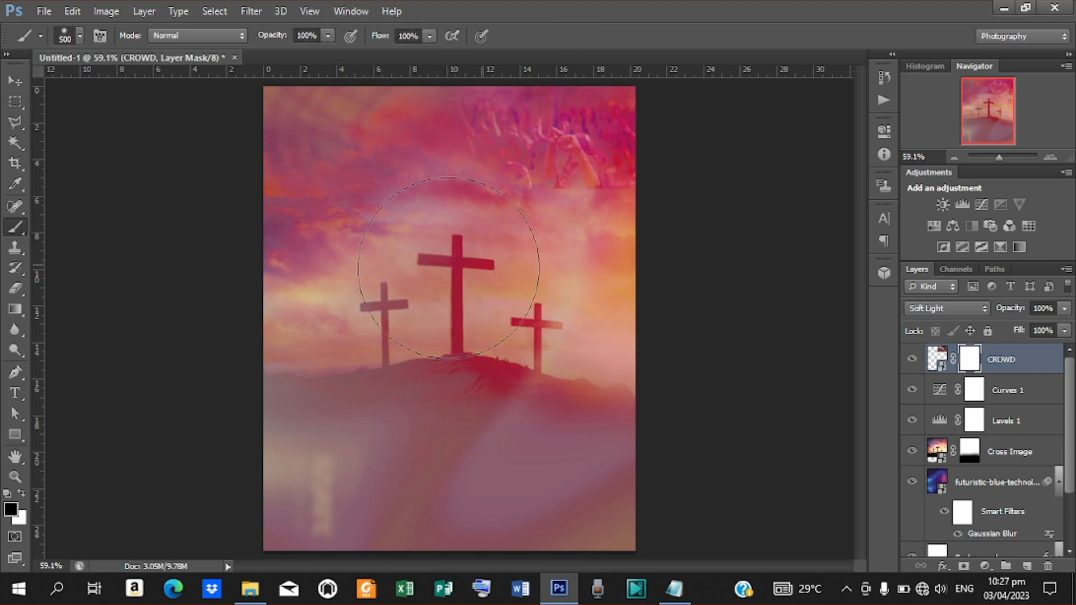
{"action": "mouse_move", "coordinate": [537, 281]}
{"action": "left_mouse_down"}
{"action": "mouse_move", "coordinate": [467, 287]}
{"action": "mouse_move", "coordinate": [418, 269]}
{"action": "left_mouse_up"}
{"action": "left_click", "coordinate": [14, 80]}
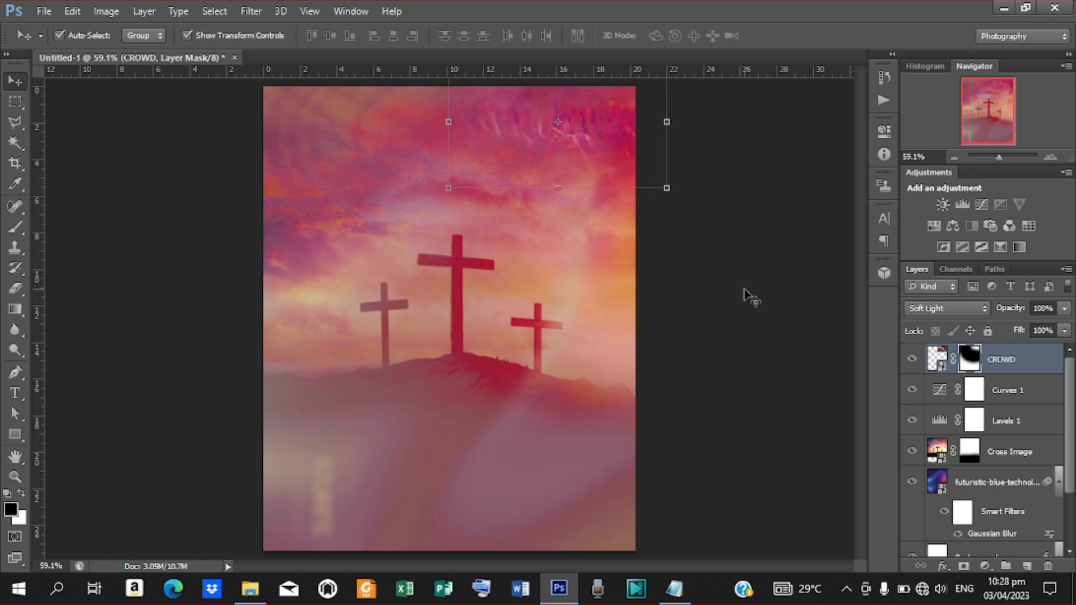
- Group all layers from CROWD down to Background copy and name the group "background"
{"action": "left_click", "coordinate": [1003, 487], "text": "shift"}
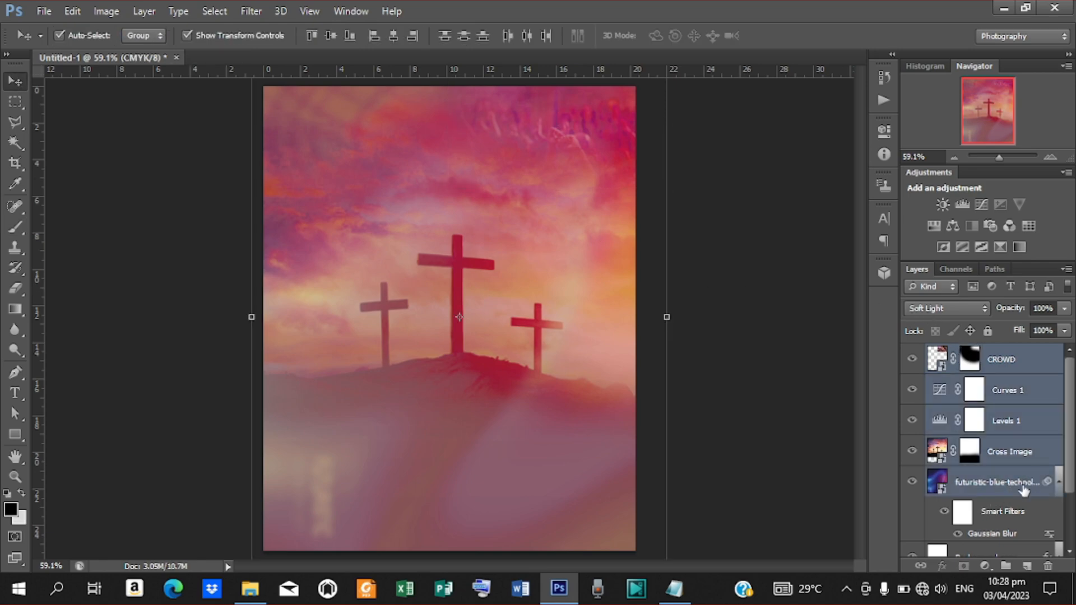
{"action": "left_click_drag", "start_coordinate": [1071, 465], "coordinate": [1070, 508]}
{"action": "left_click", "coordinate": [1004, 490], "text": "shift"}
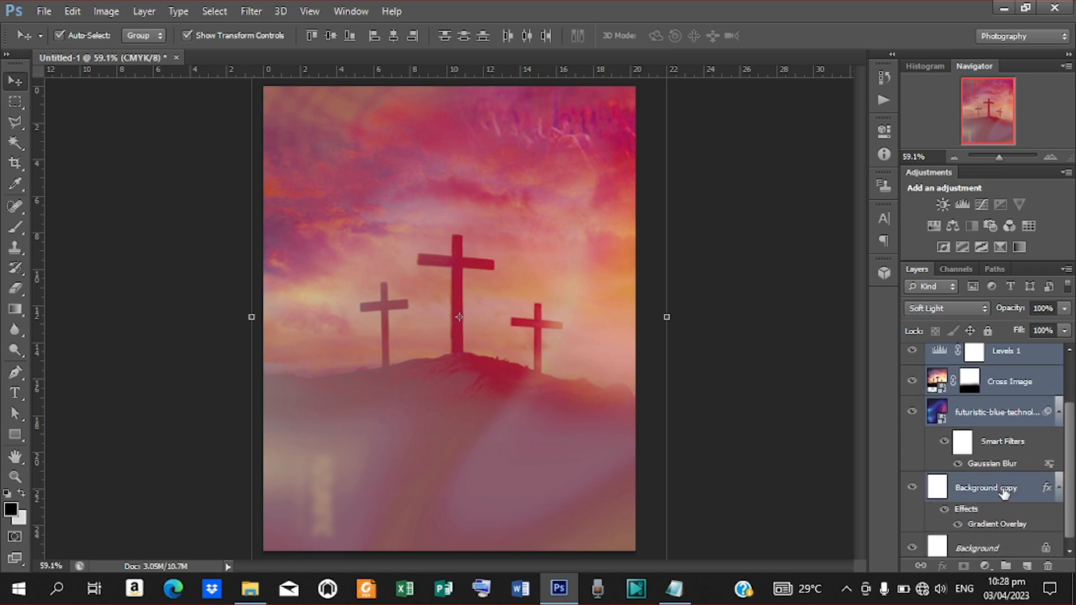
{"action": "key", "text": "ctrl+g"}
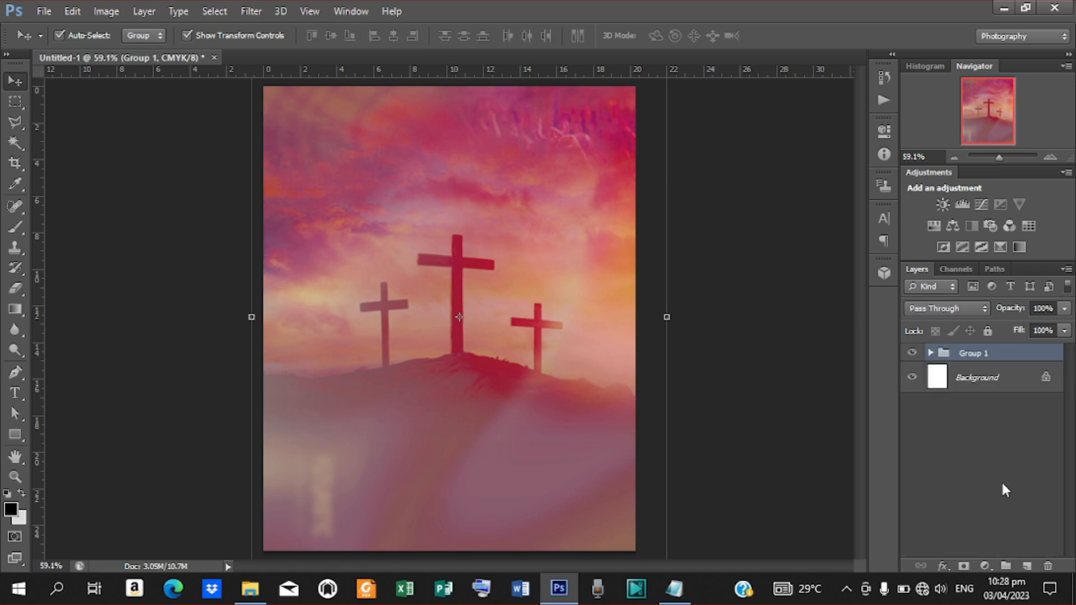
{"action": "double_click", "coordinate": [973, 356]}
{"action": "type", "text": "background"}
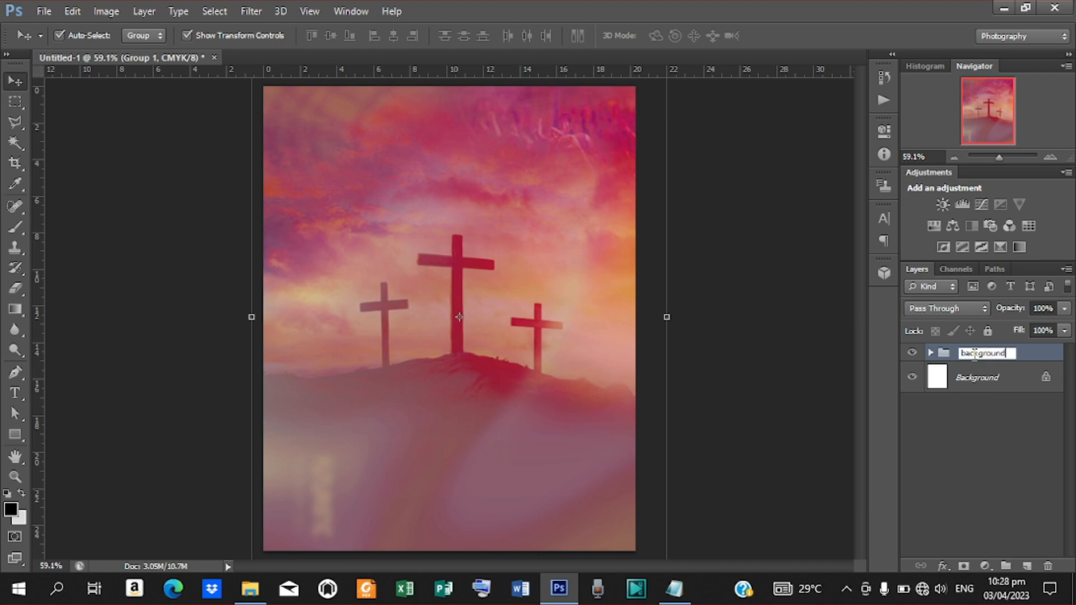
{"action": "left_click", "coordinate": [834, 335]}
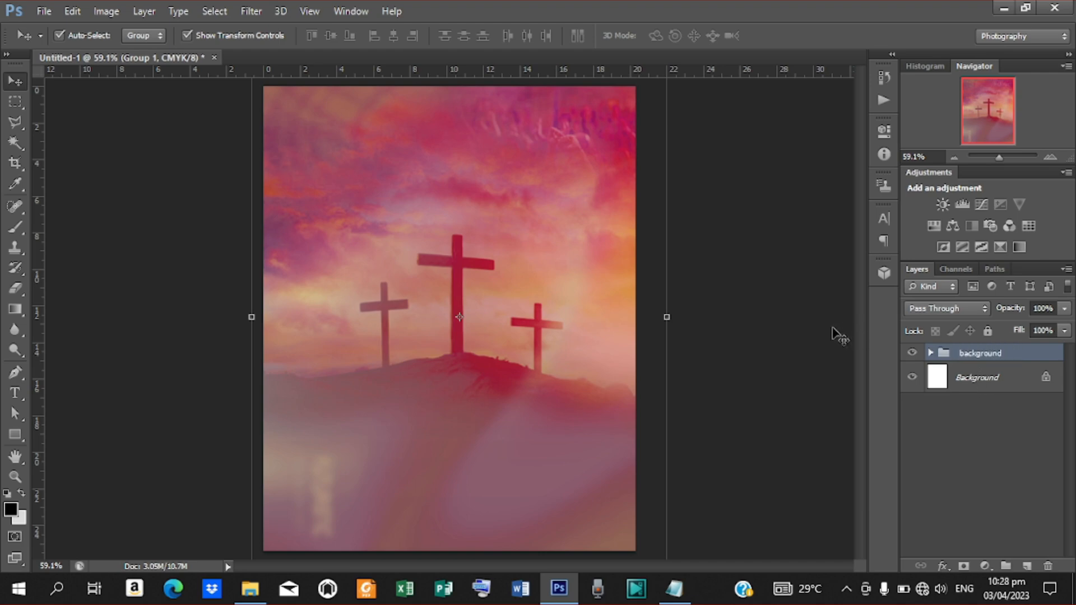
{"action": "left_click", "coordinate": [215, 171]}
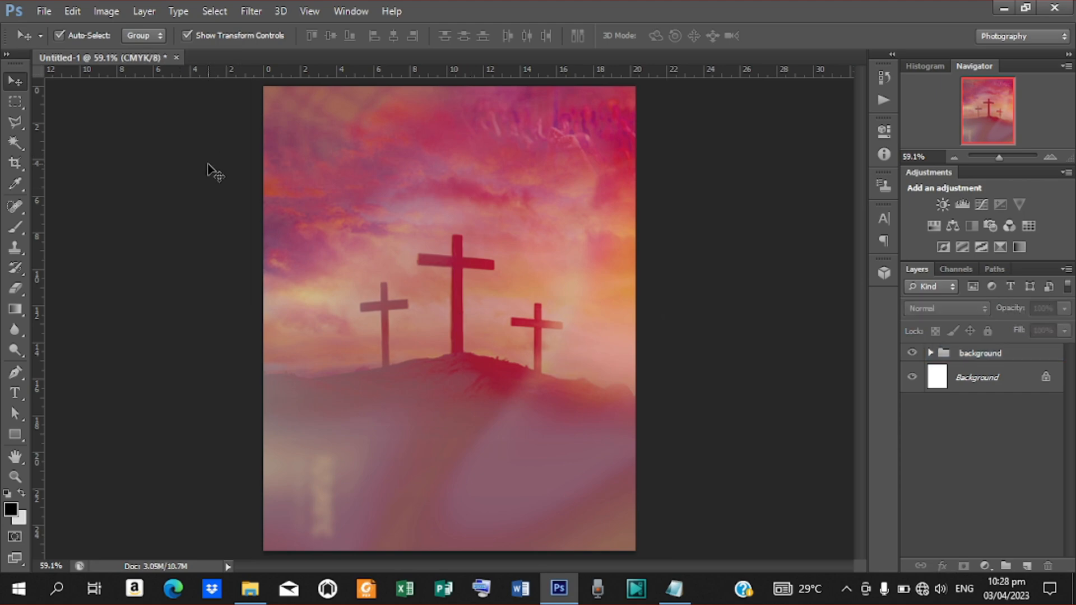
- Add the text "PRESBYTERIAN CHURCH OF GHANA" in 20 pt Mutant Hound across the sky above the crosses
{"action": "left_click", "coordinate": [15, 393]}
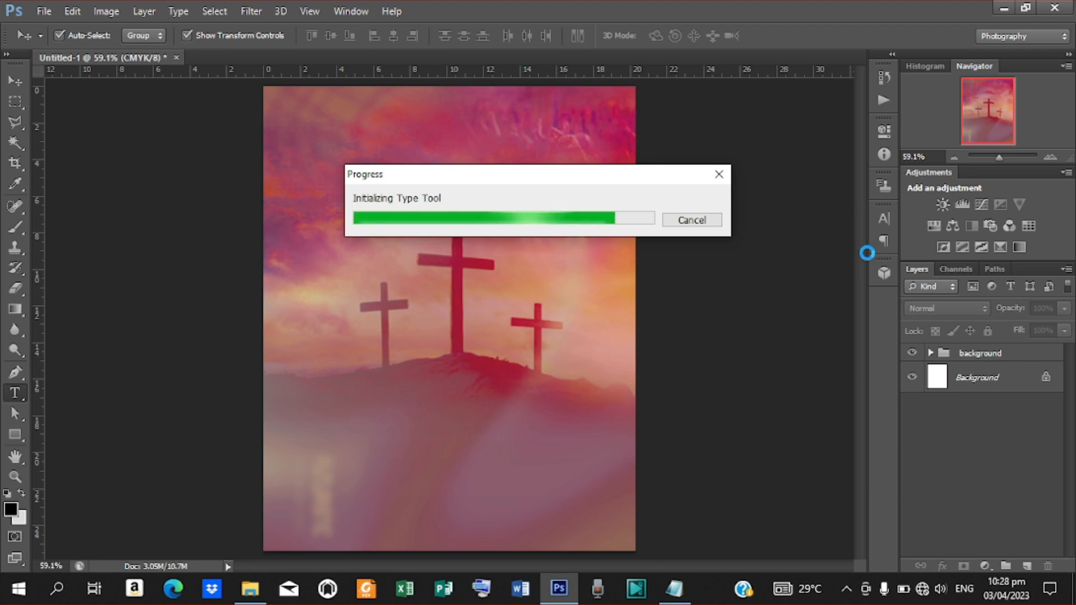
{"action": "left_click", "coordinate": [883, 219]}
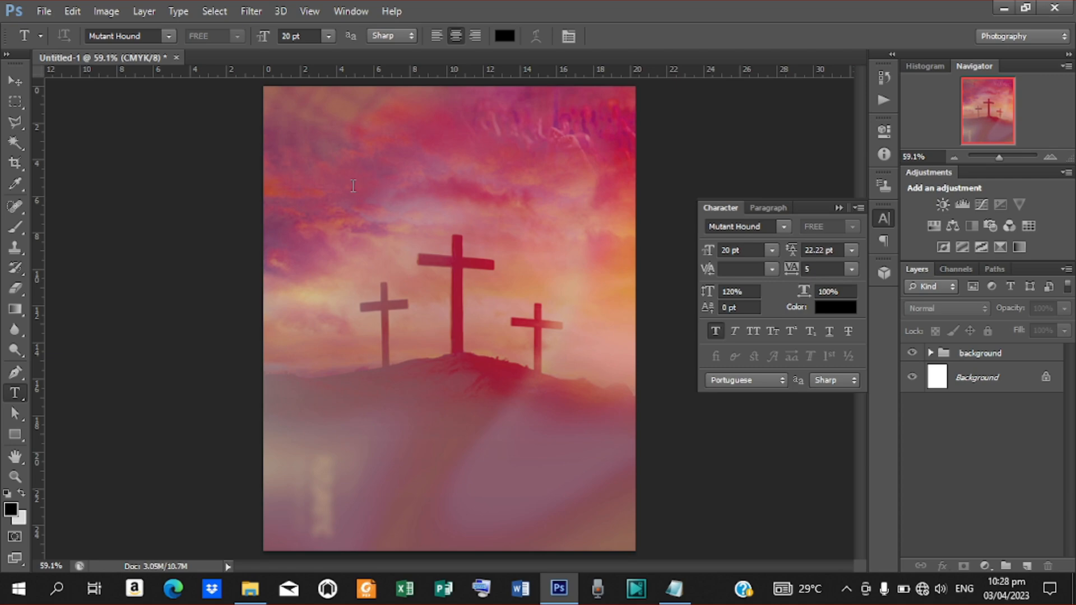
{"action": "left_click", "coordinate": [367, 162]}
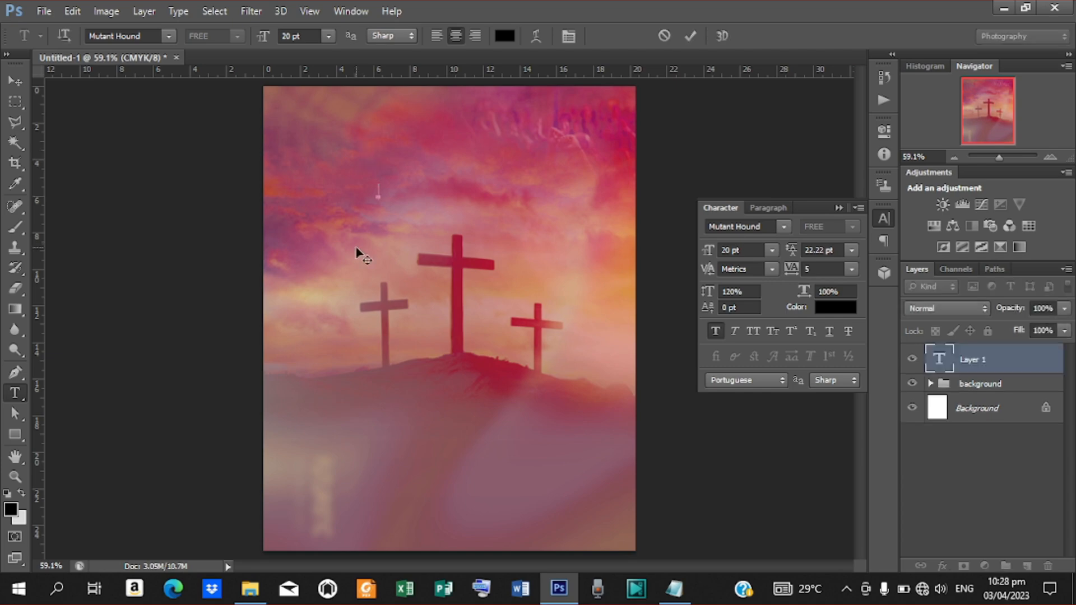
{"action": "type", "text": "PRESBYTERIA"}
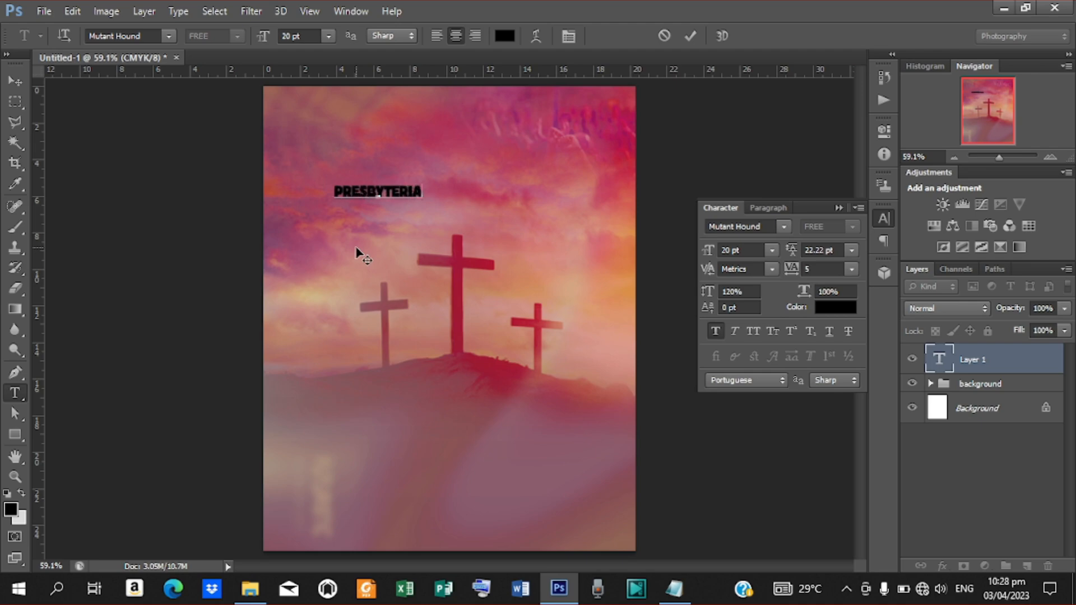
{"action": "type", "text": "N CH"}
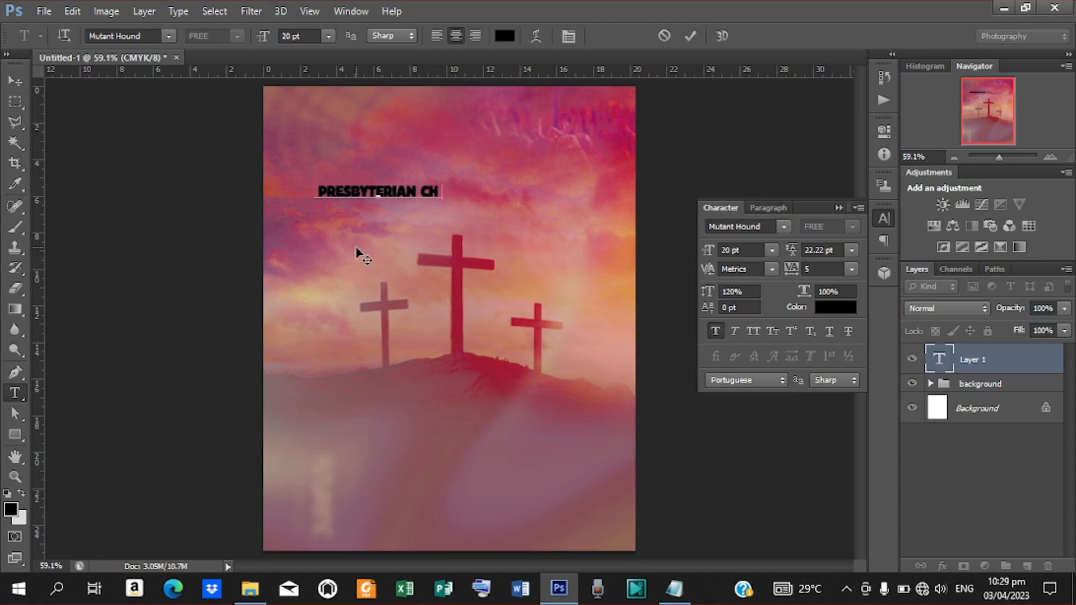
{"action": "type", "text": "URCH"}
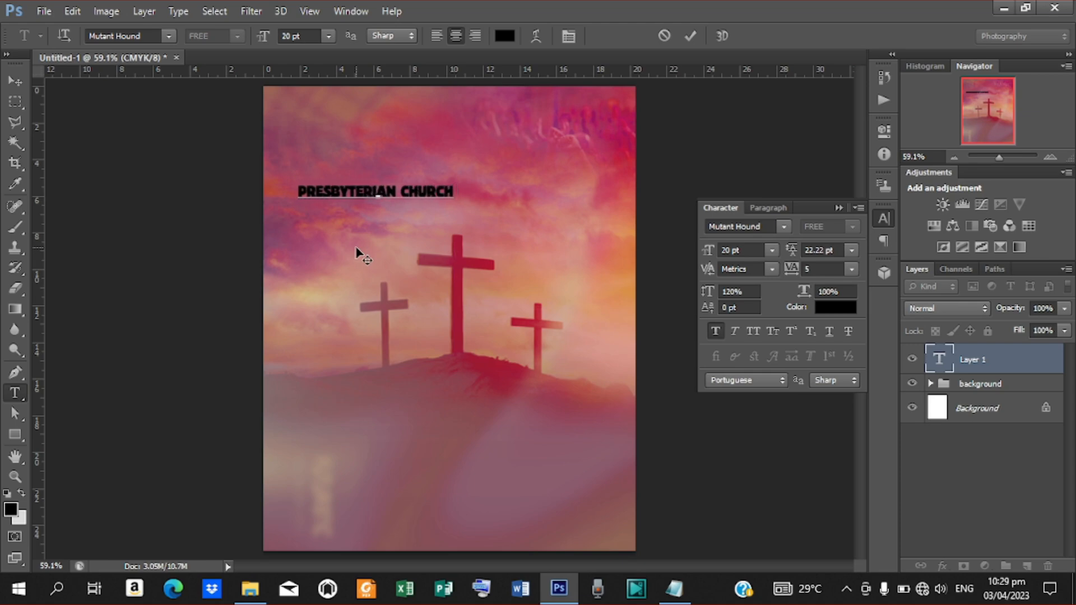
{"action": "type", "text": " OF GHANA"}
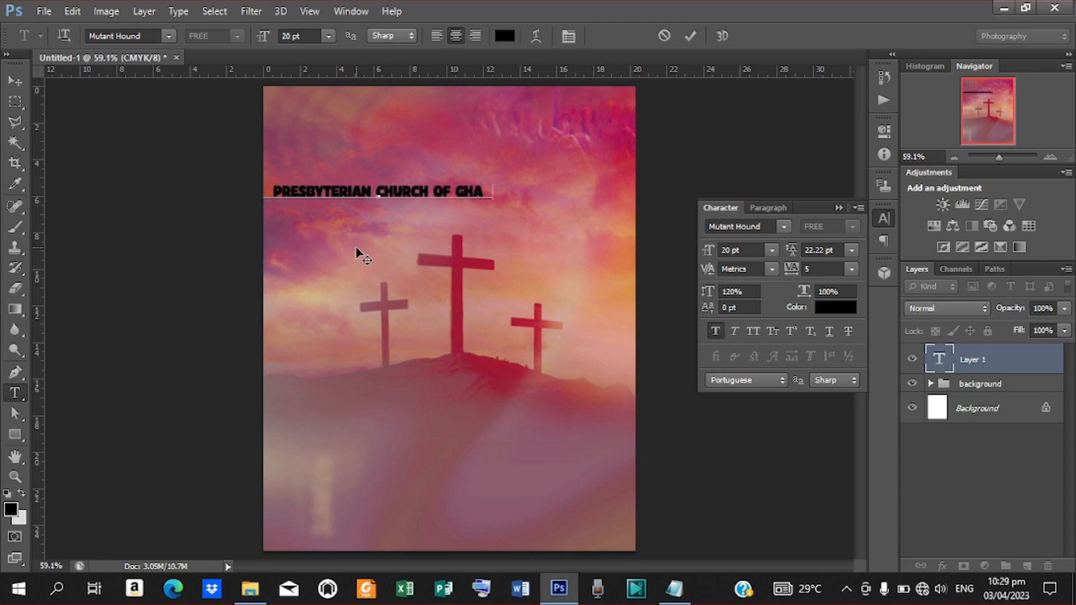
{"action": "left_click", "coordinate": [694, 36]}
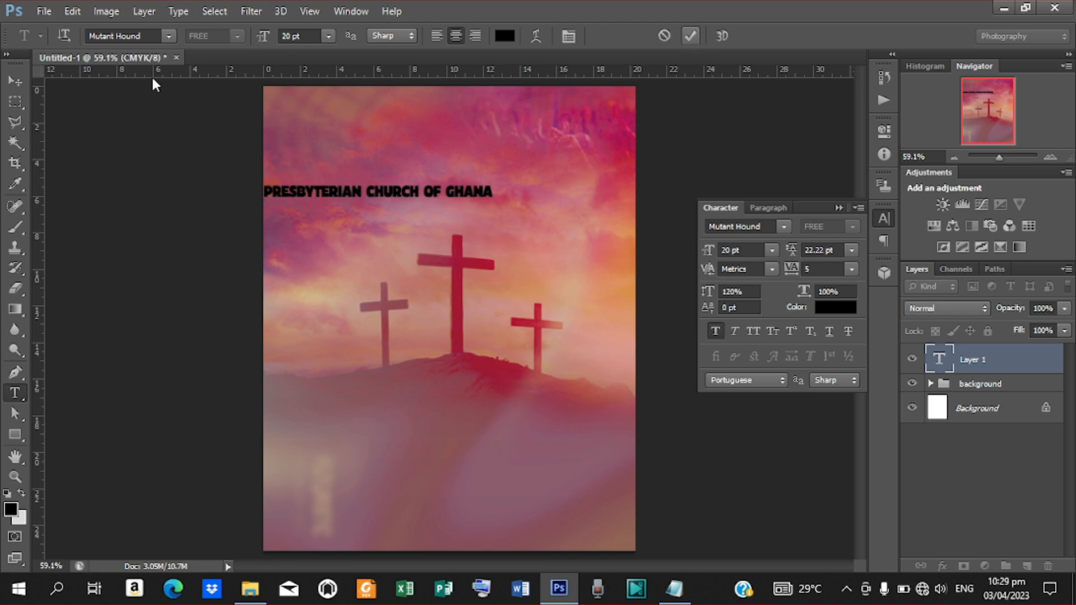
- Scale the church name to about 71% and centre it near the flyer's upper edge
{"action": "left_click", "coordinate": [12, 83]}
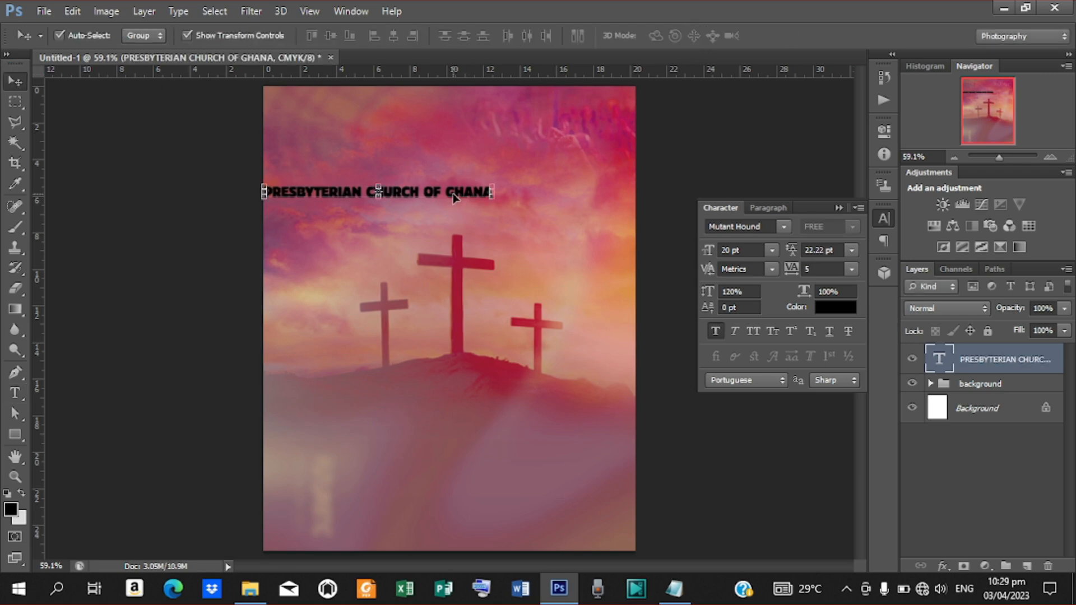
{"action": "left_click_drag", "start_coordinate": [453, 194], "coordinate": [505, 130]}
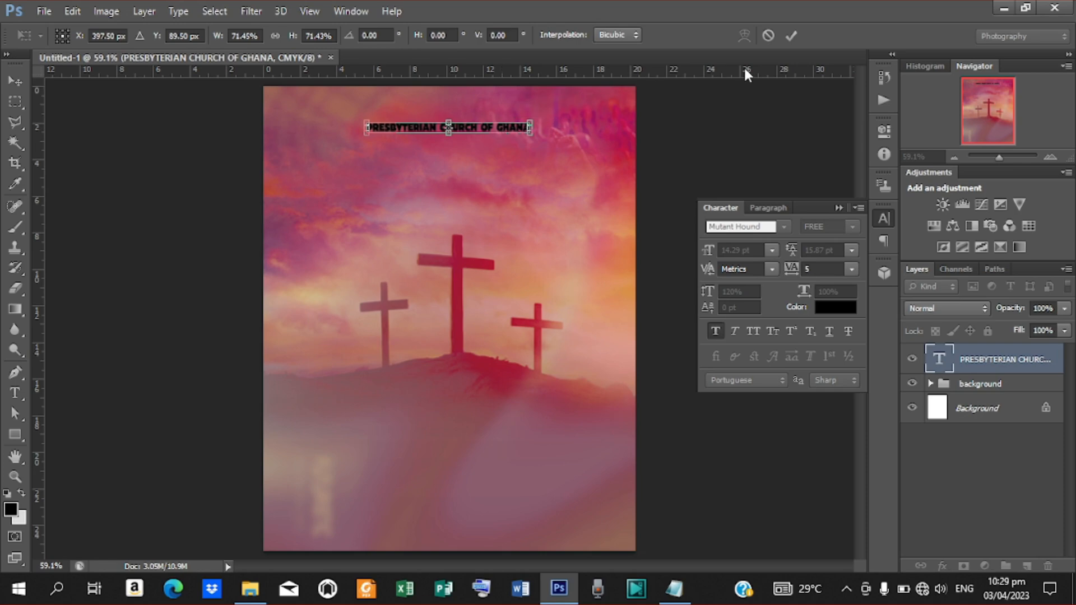
{"action": "left_click", "coordinate": [786, 37]}
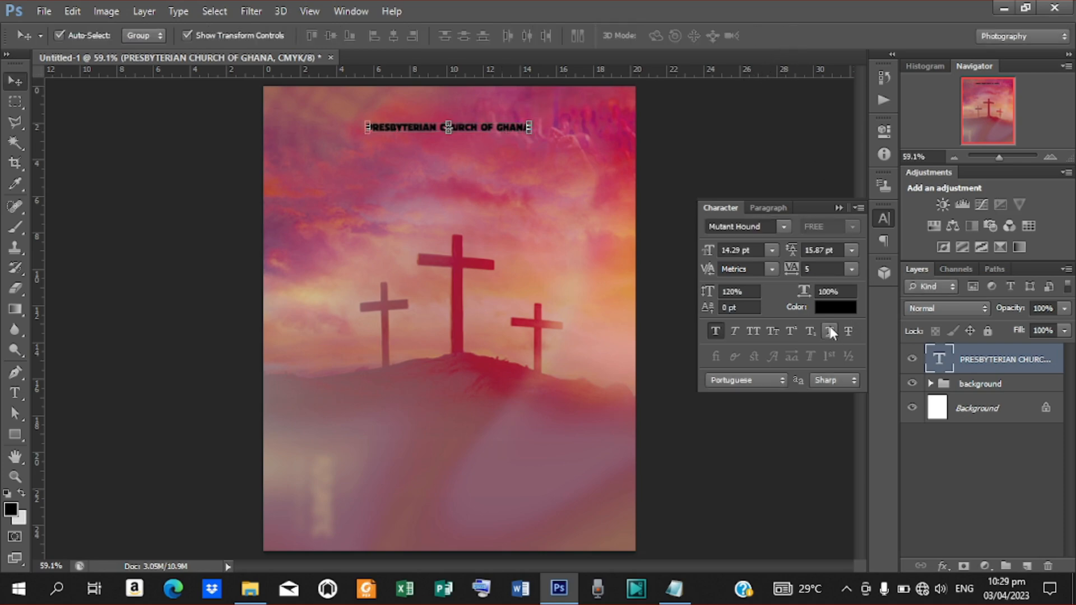
- Change the church name's text color to white and set its tracking to 25
{"action": "left_click", "coordinate": [831, 309]}
{"action": "left_click", "coordinate": [621, 205]}
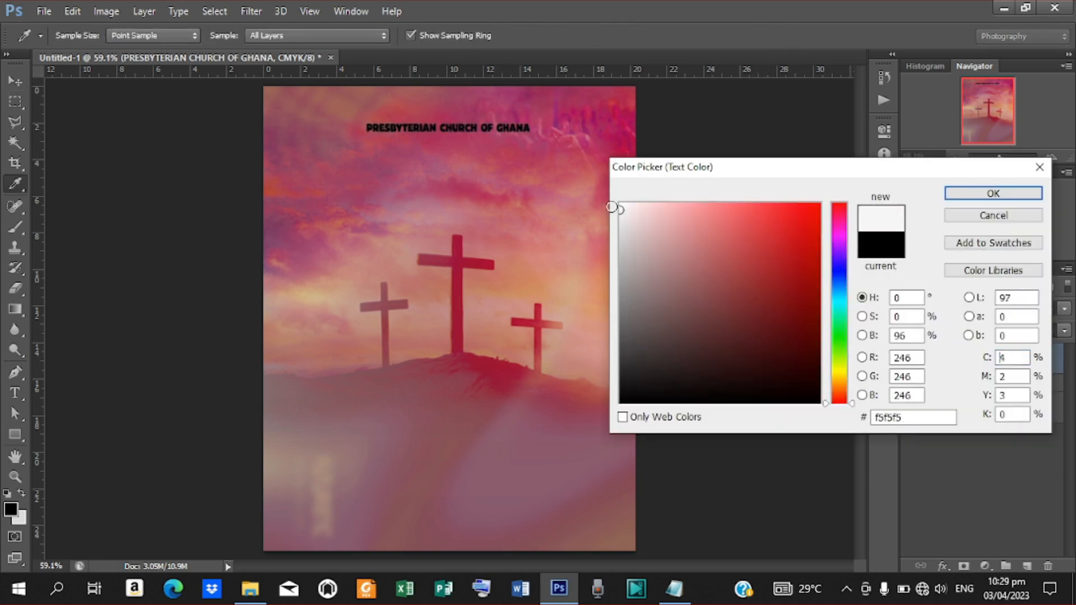
{"action": "left_click", "coordinate": [964, 196]}
{"action": "left_click_drag", "start_coordinate": [793, 269], "coordinate": [796, 270]}
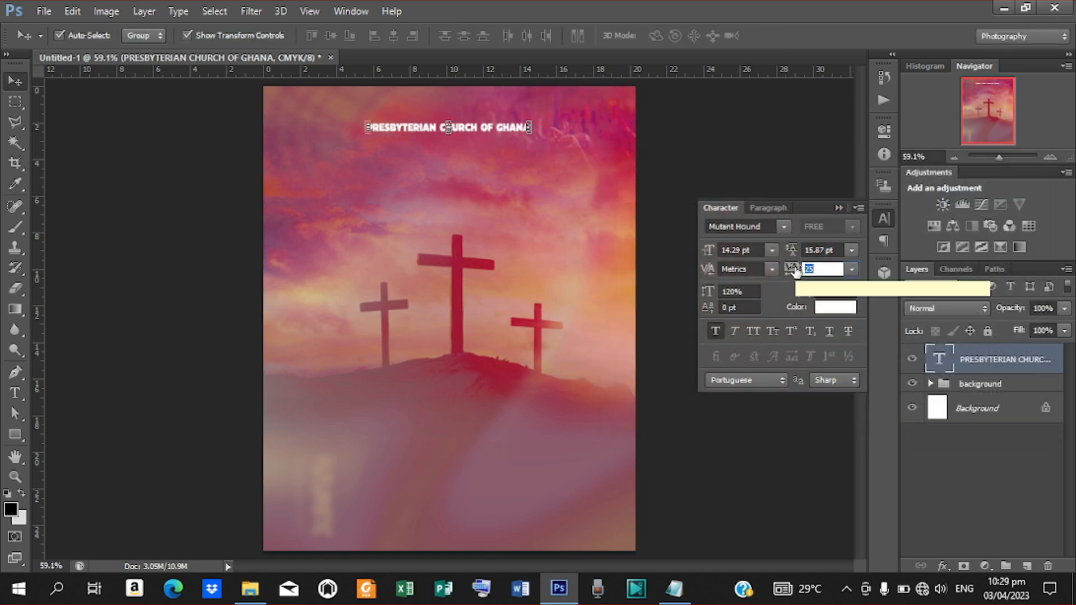
{"action": "key", "text": "Return"}
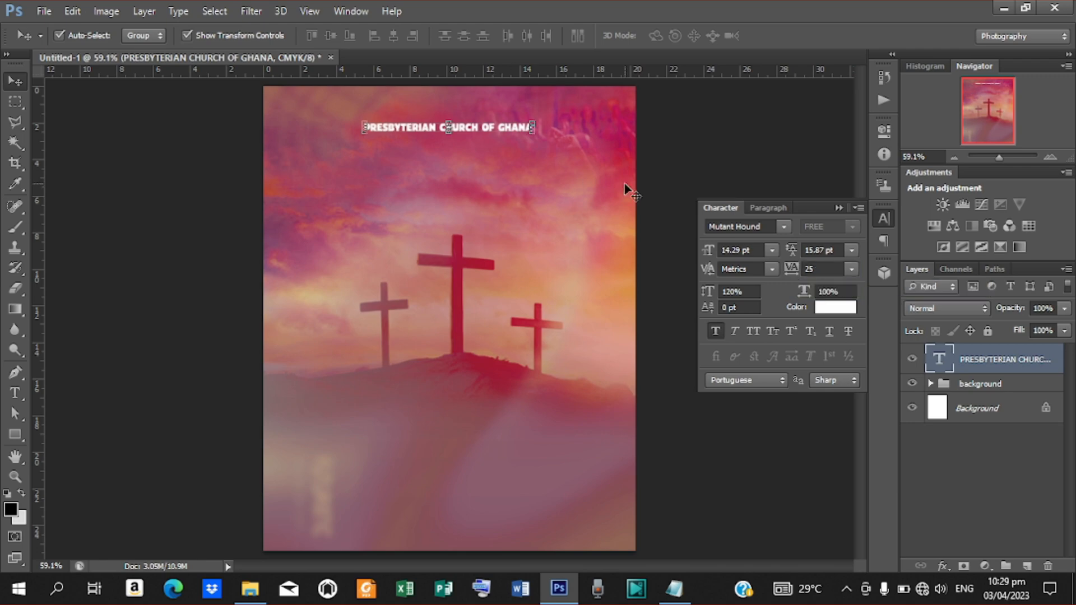
- Duplicate the church name layer and nudge the copy down to sit directly beneath the original line
{"action": "key", "text": "ctrl+j"}
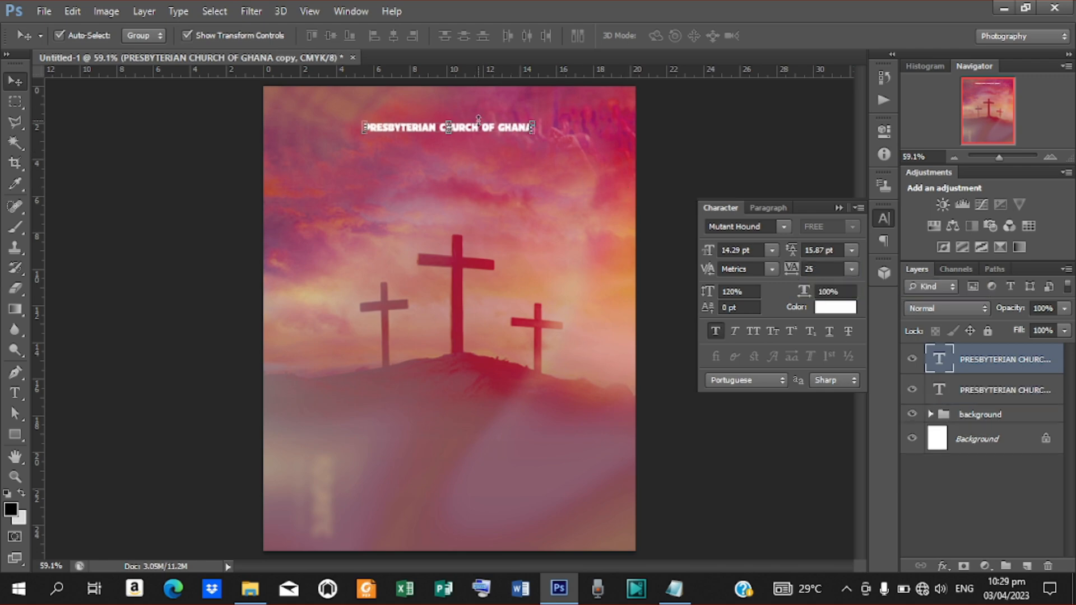
{"action": "key", "text": "shift+Down"}
{"action": "key", "text": "shift+Down"}
{"action": "key", "text": "shift+Down"}
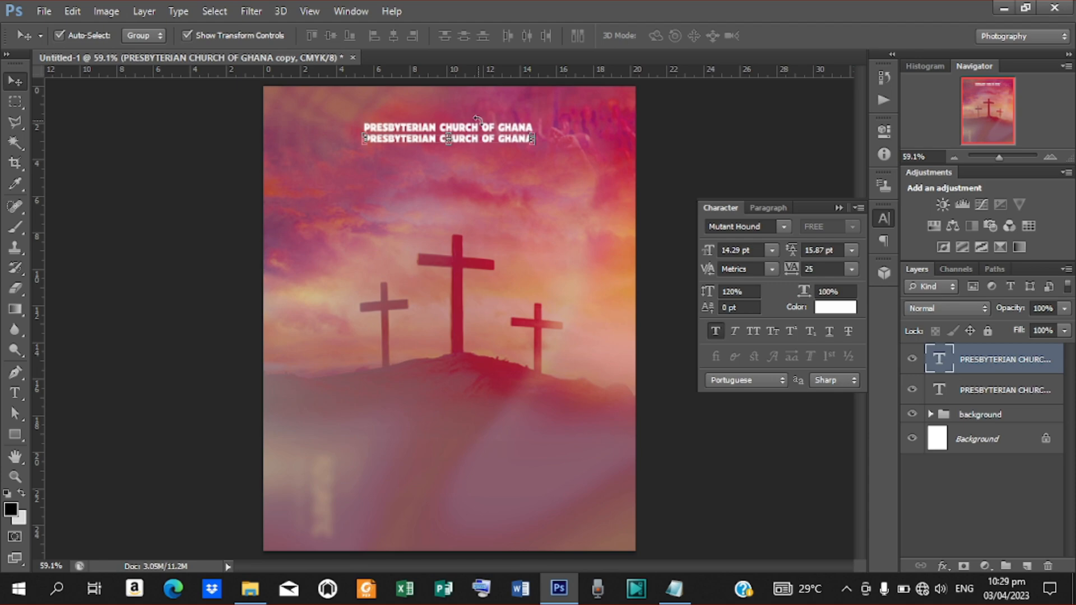
- Replace the duplicated line's text with "MARANATHA CONGREGATION - KABESO", copied from the KEEP MOVING IN THE SPIRIT notes in Notepad
{"action": "key", "text": "t"}
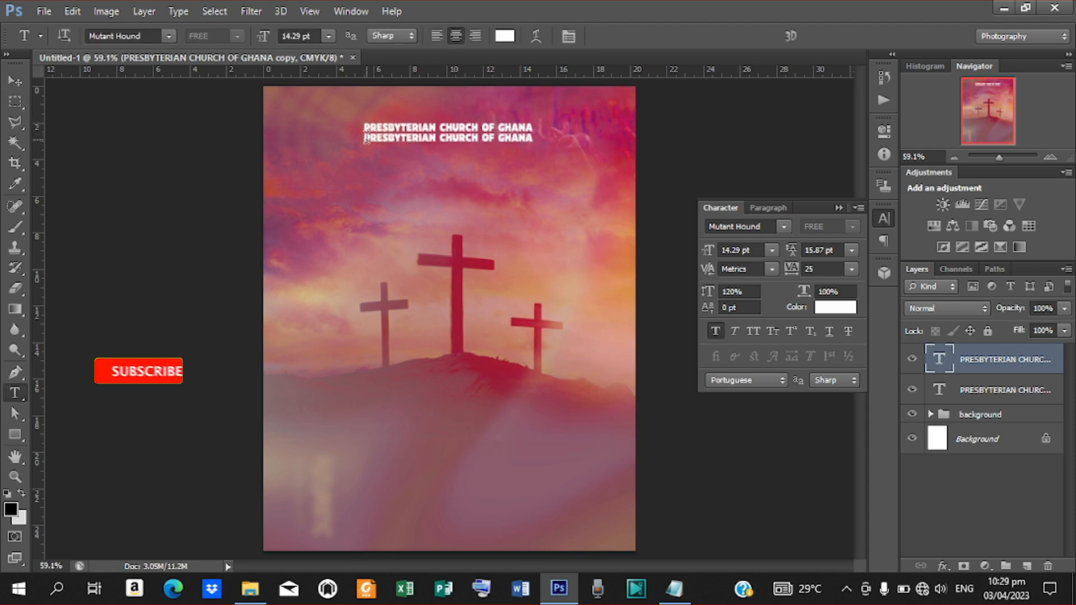
{"action": "left_click_drag", "start_coordinate": [367, 139], "coordinate": [562, 163]}
{"action": "left_click", "coordinate": [672, 586]}
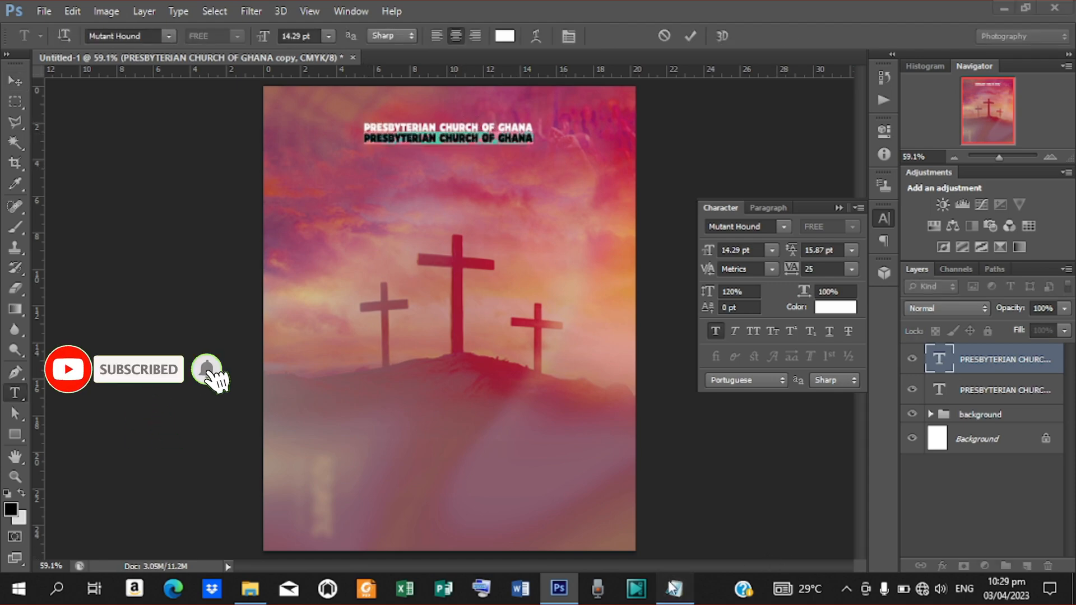
{"action": "left_click_drag", "start_coordinate": [242, 275], "coordinate": [457, 275]}
{"action": "right_click", "coordinate": [389, 274]}
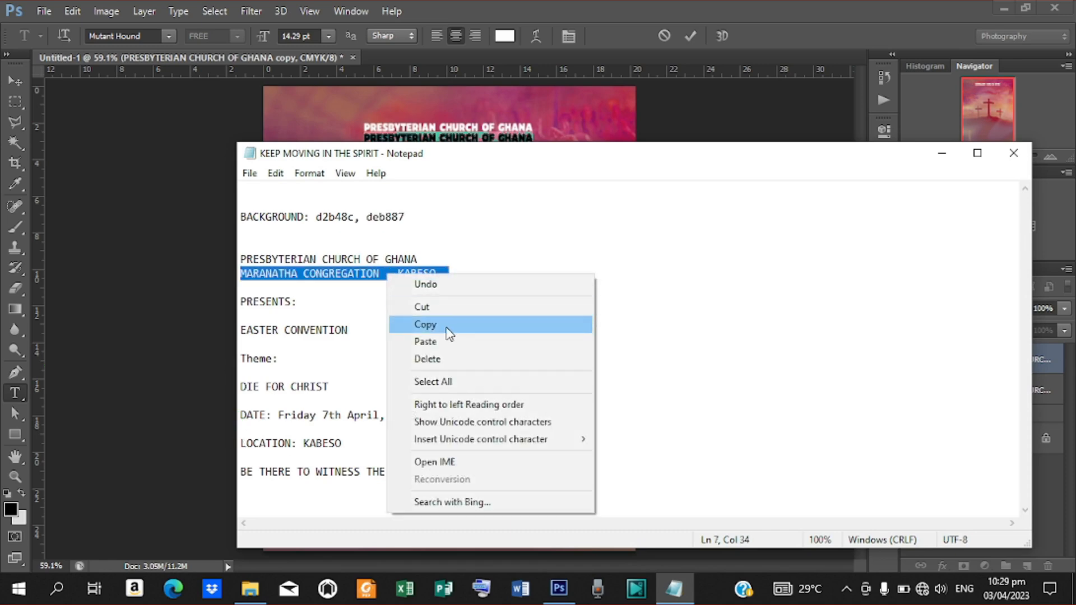
{"action": "left_click", "coordinate": [449, 331]}
{"action": "left_click", "coordinate": [941, 153]}
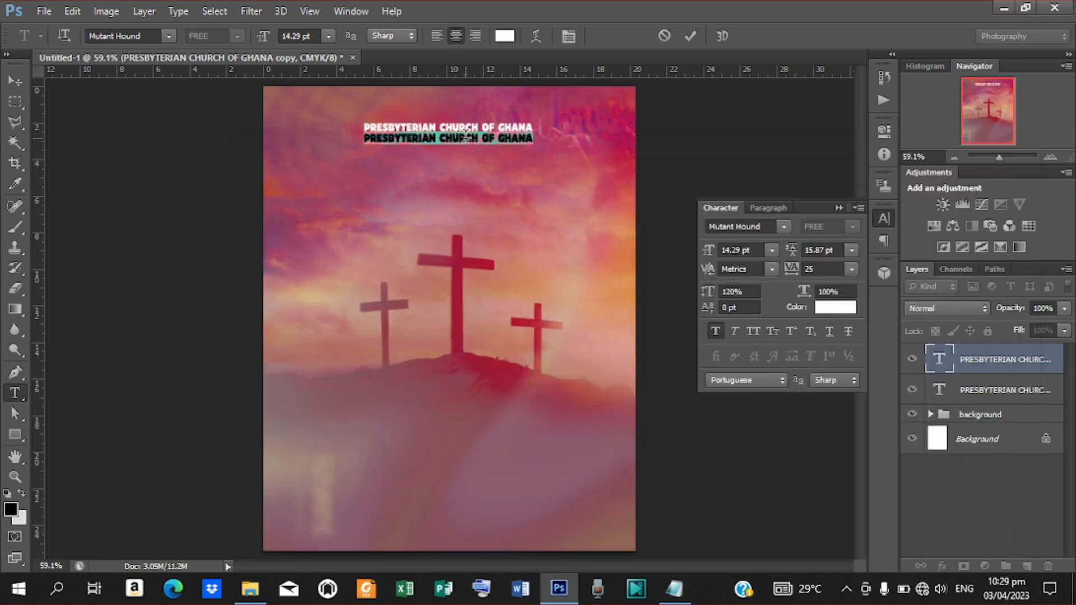
{"action": "key", "text": "ctrl+v"}
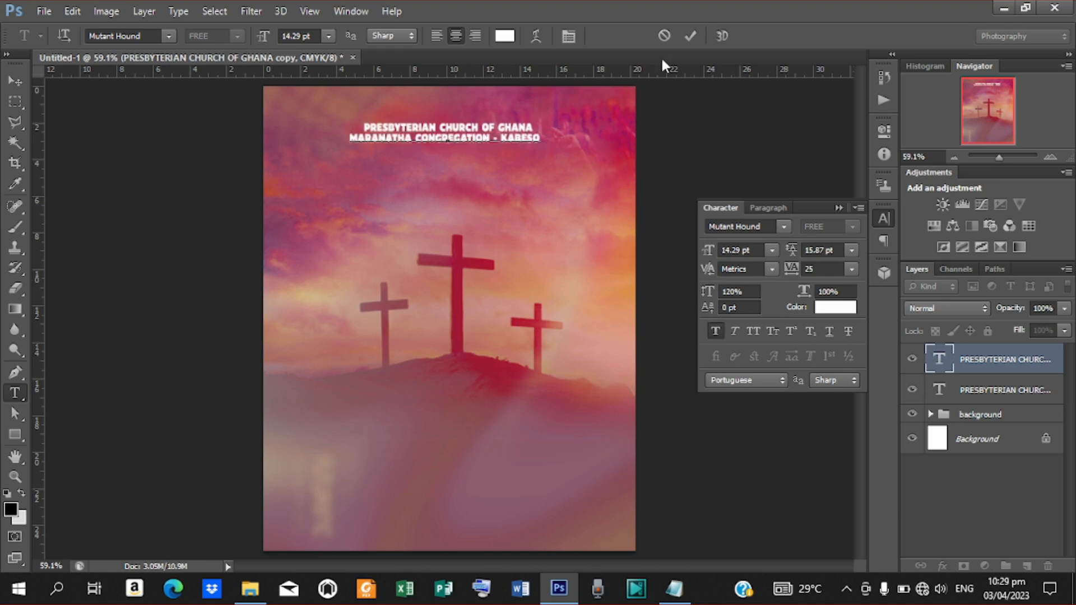
{"action": "left_click", "coordinate": [693, 34]}
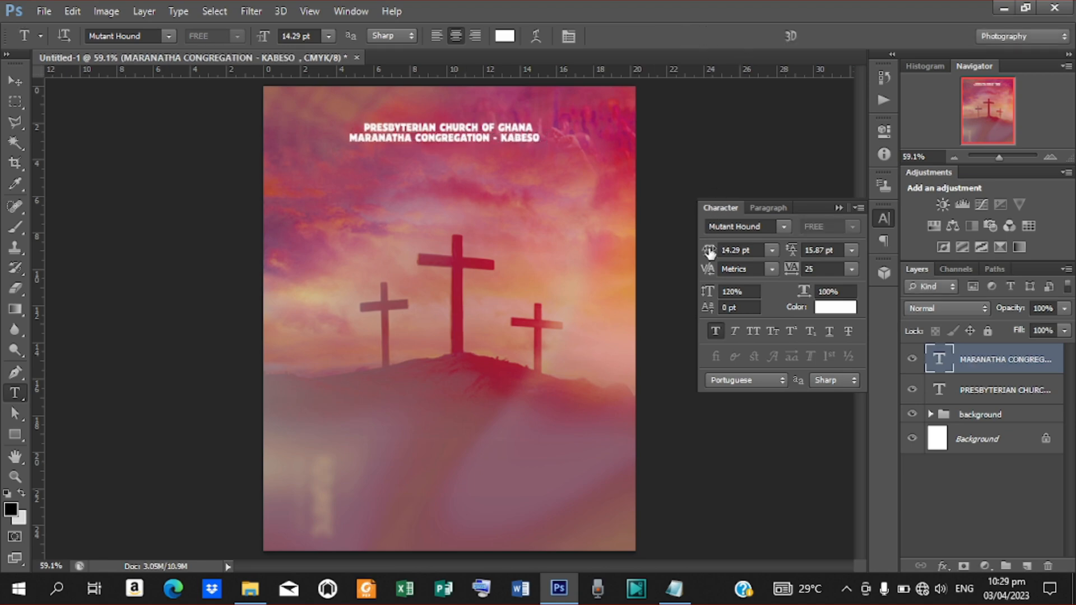
- Reduce the congregation line's font size to 10 pt
{"action": "left_click_drag", "start_coordinate": [710, 252], "coordinate": [709, 252]}
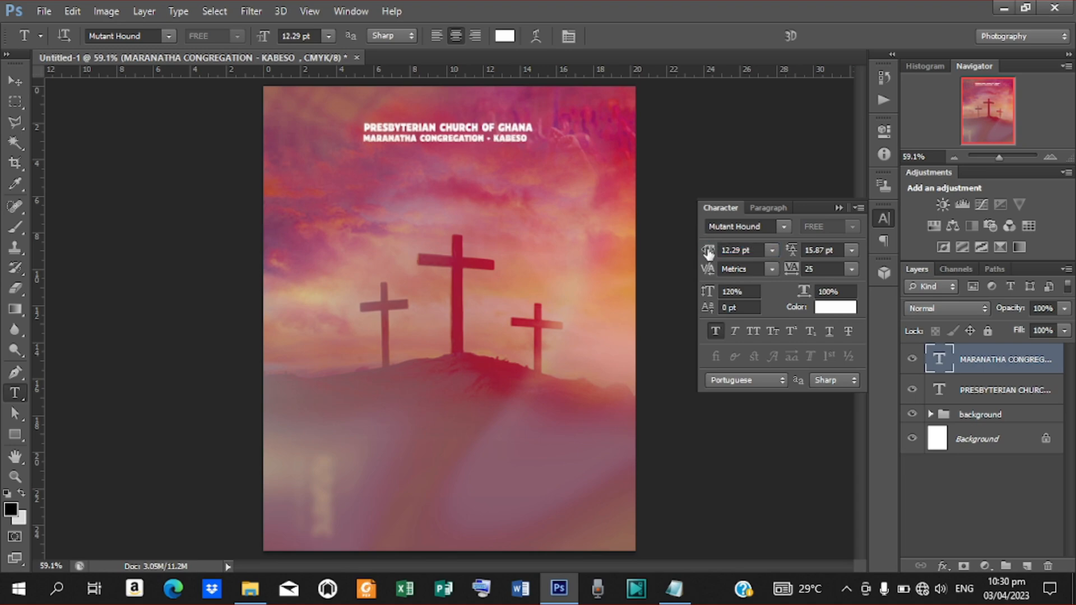
{"action": "left_click", "coordinate": [708, 251]}
{"action": "type", "text": "10"}
- Scale the church name and congregation lines together to about 120% around their centre
{"action": "left_click", "coordinate": [8, 78]}
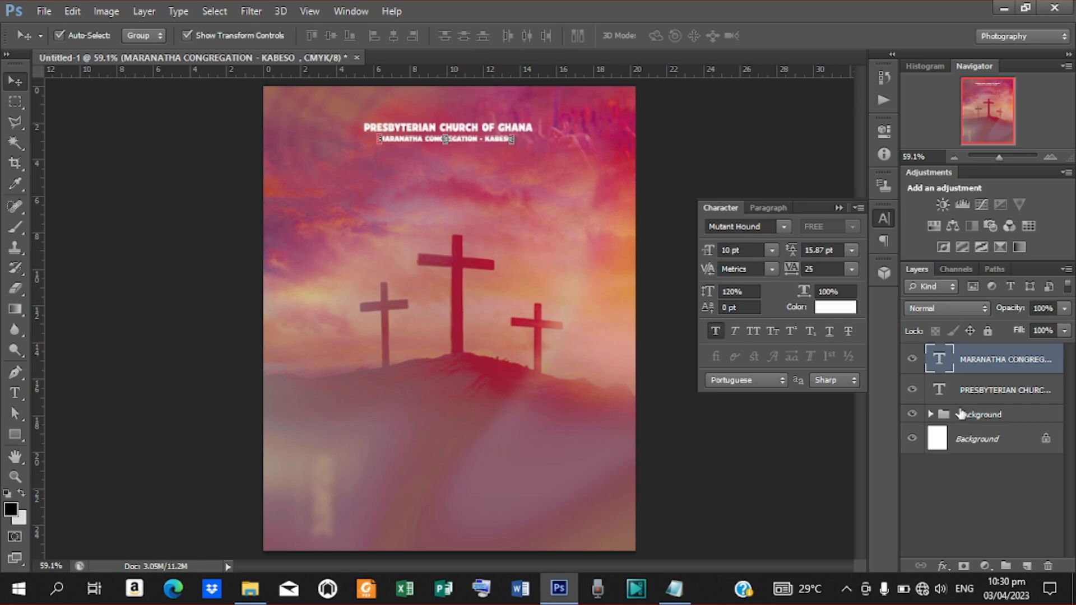
{"action": "left_click", "coordinate": [976, 392], "text": "shift"}
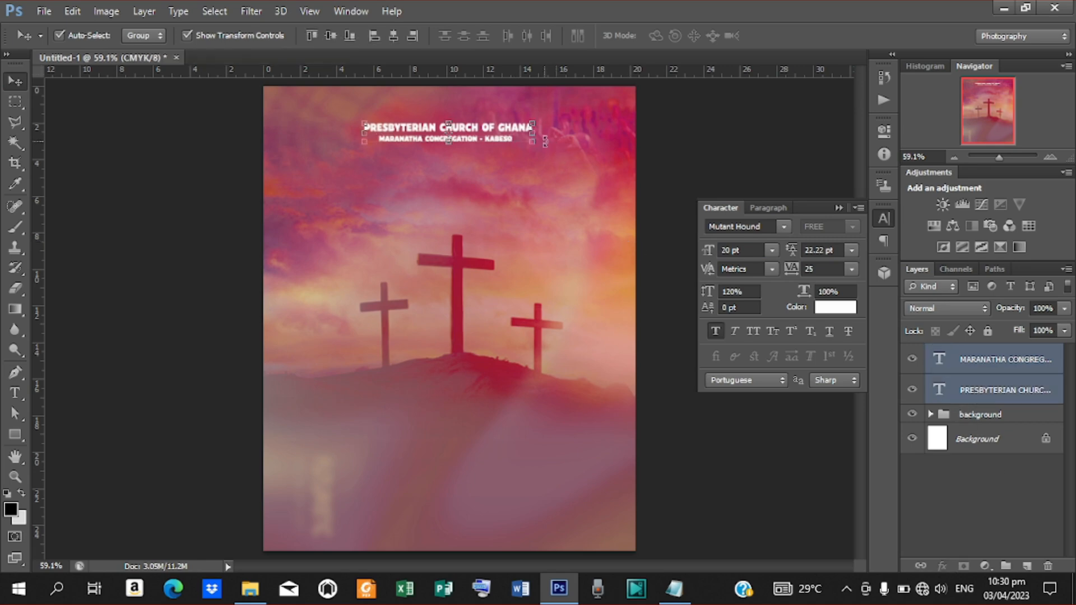
{"action": "left_click_drag", "start_coordinate": [537, 148], "coordinate": [553, 149]}
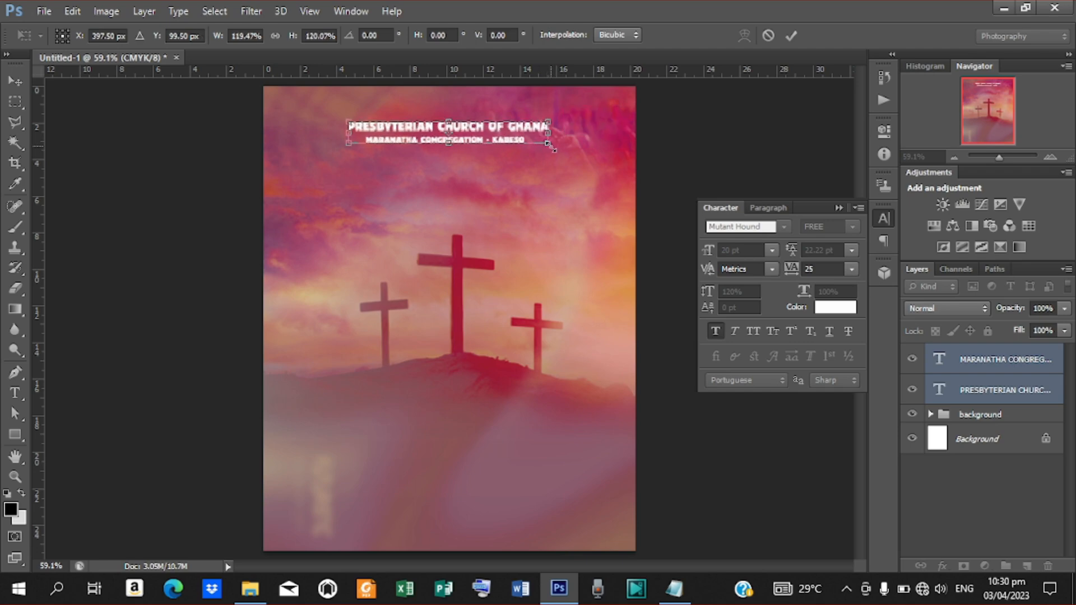
{"action": "left_click", "coordinate": [791, 36]}
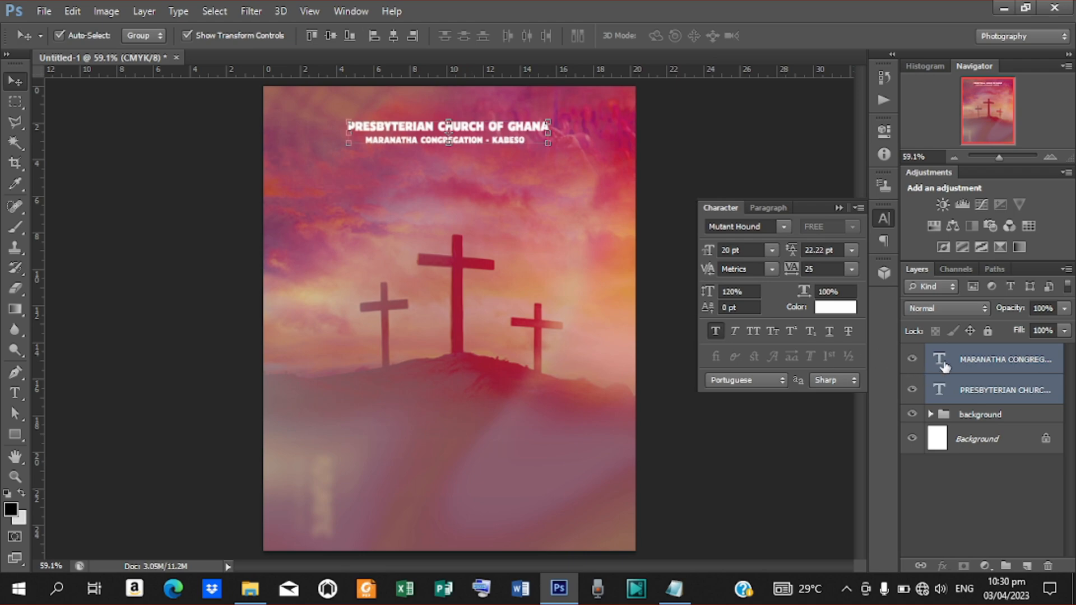
- Nudge the congregation line slightly up, closer to the church name
{"action": "left_click", "coordinate": [981, 365]}
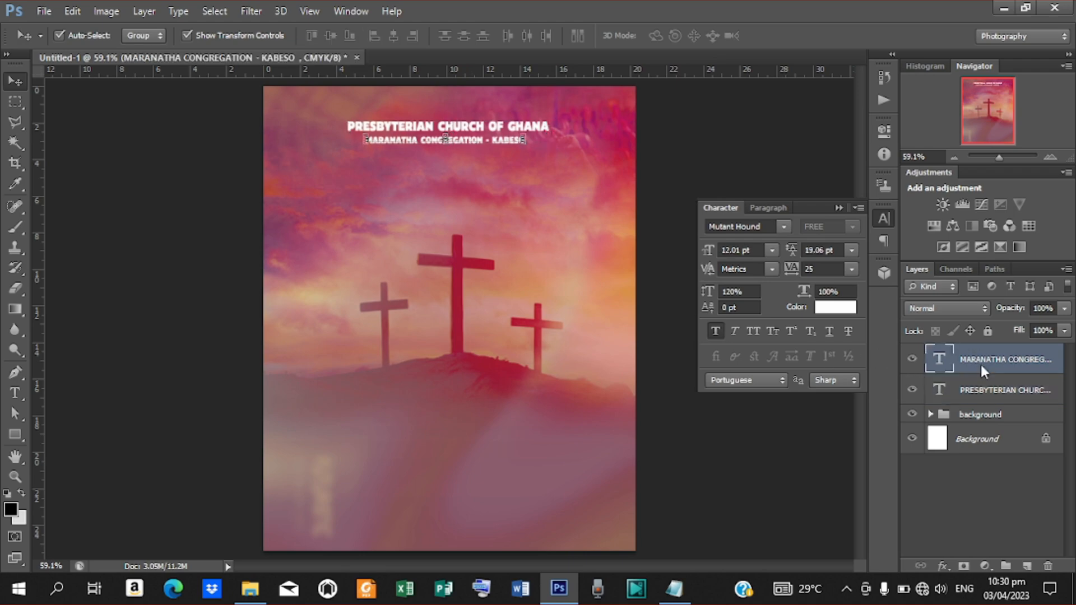
{"action": "key", "text": "Up"}
{"action": "key", "text": "Up"}
{"action": "key", "text": "Up"}
{"action": "key", "text": "Up"}
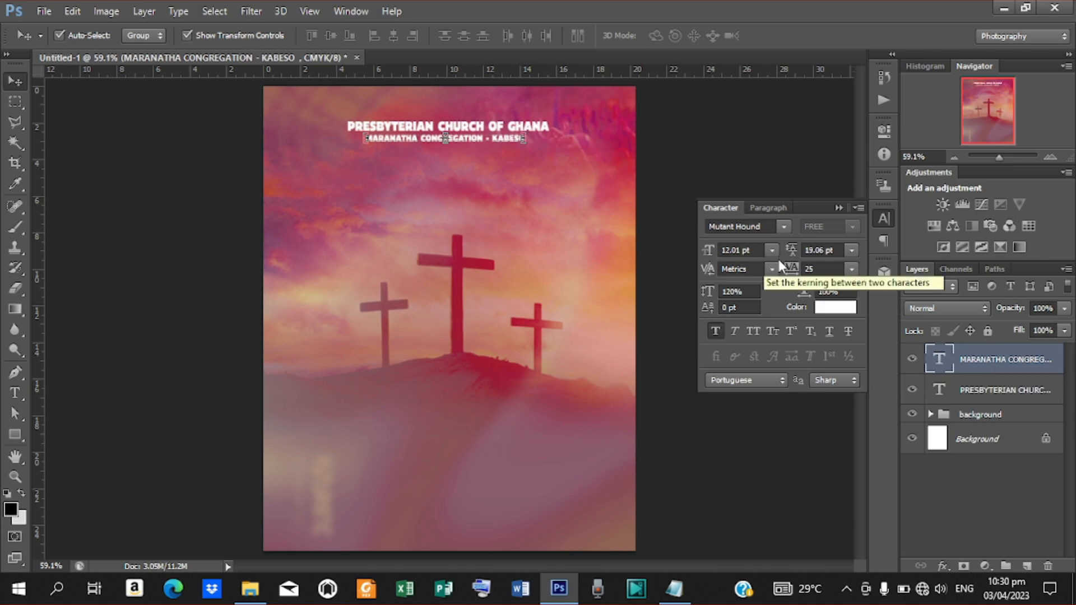
- Place the church logo image PCG3-1-768x842-1 from the CHURCH FLYER folder into the flyer
{"action": "left_click", "coordinate": [61, 14]}
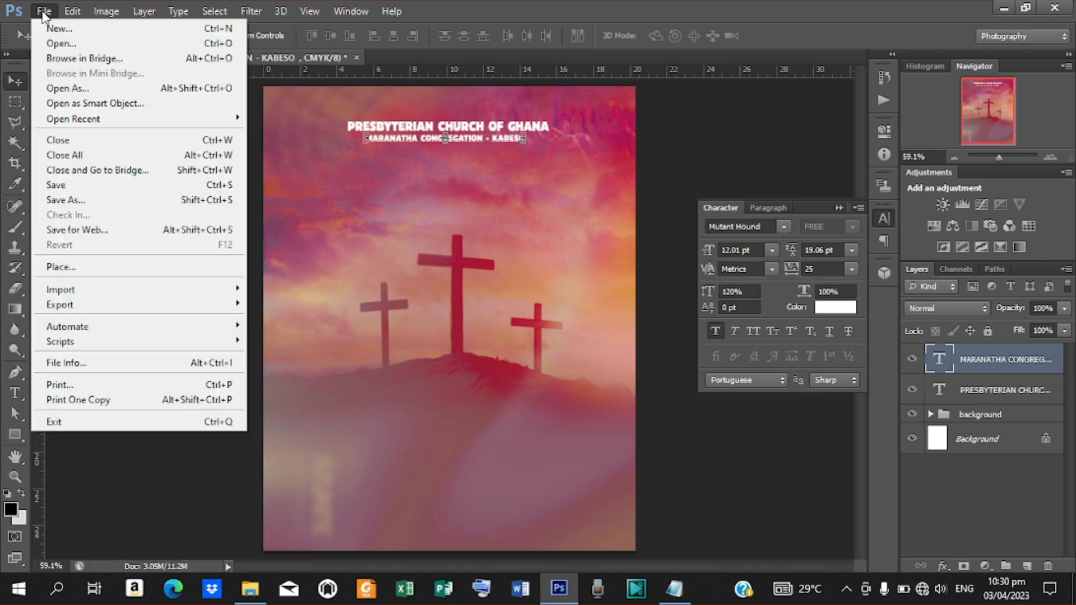
{"action": "left_click", "coordinate": [41, 16]}
{"action": "left_click", "coordinate": [44, 12]}
{"action": "left_click", "coordinate": [83, 264]}
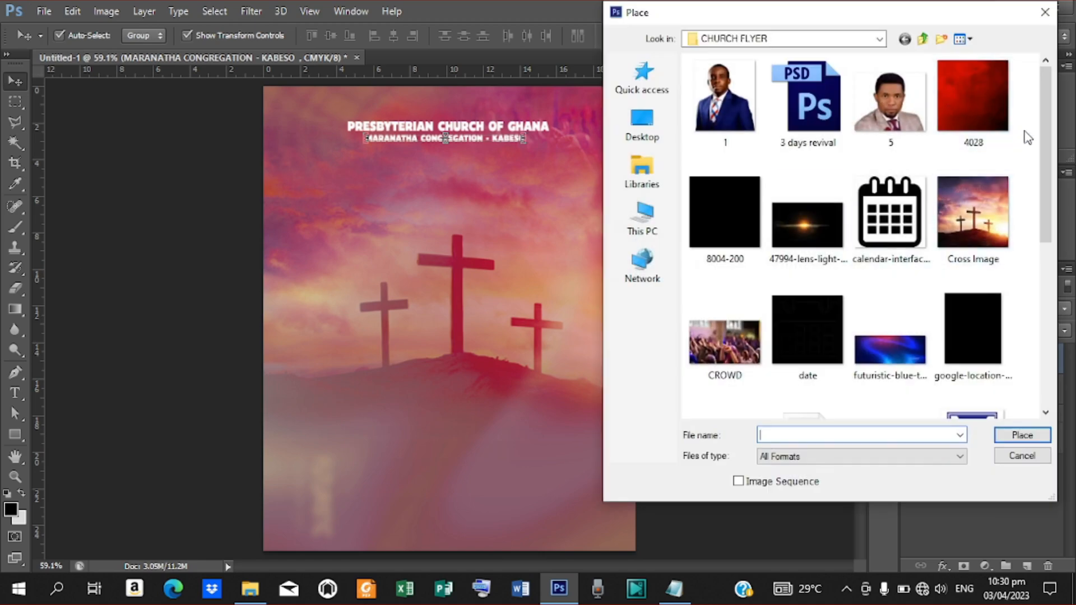
{"action": "left_click_drag", "start_coordinate": [1042, 144], "coordinate": [1042, 308]}
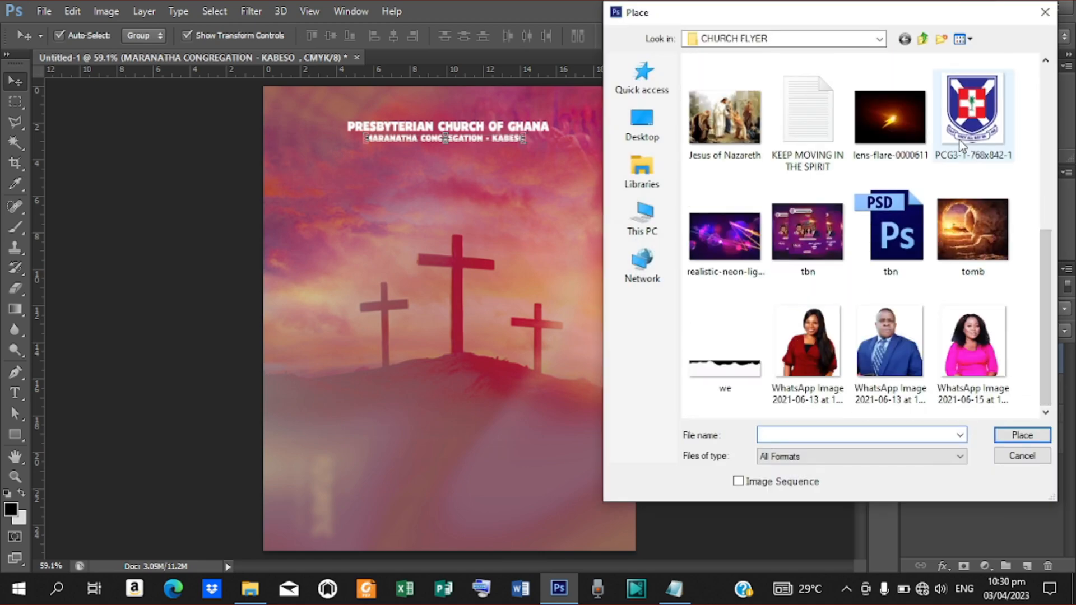
{"action": "left_click", "coordinate": [972, 112]}
{"action": "left_click", "coordinate": [1022, 435]}
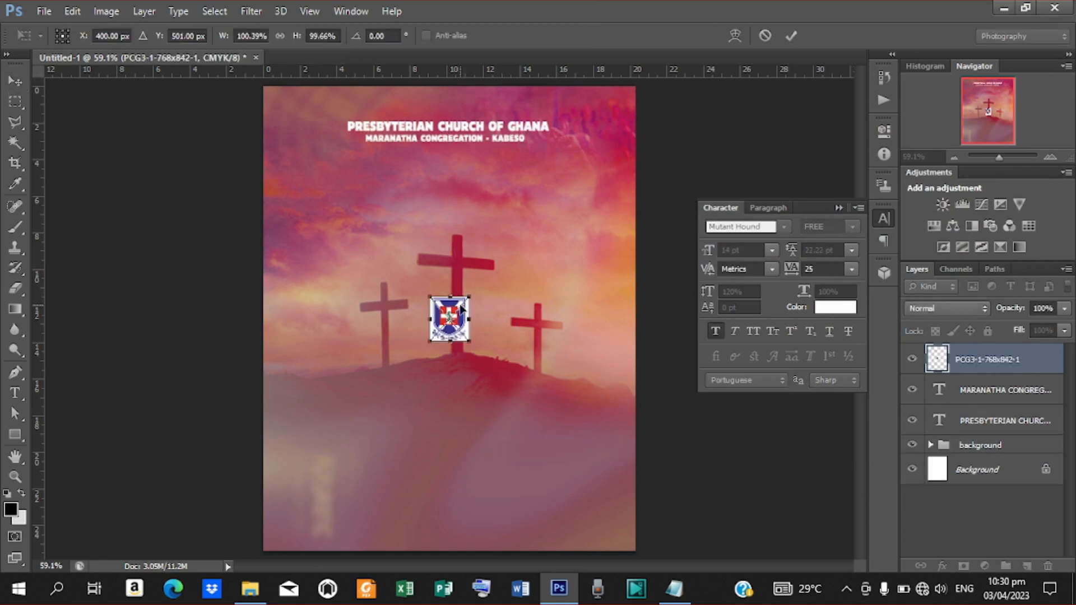
- Move the placed logo to the flyer's upper edge, centred over the church name, and commit the placement
{"action": "left_click_drag", "start_coordinate": [452, 310], "coordinate": [453, 106]}
{"action": "key", "text": "Down"}
{"action": "key", "text": "Down"}
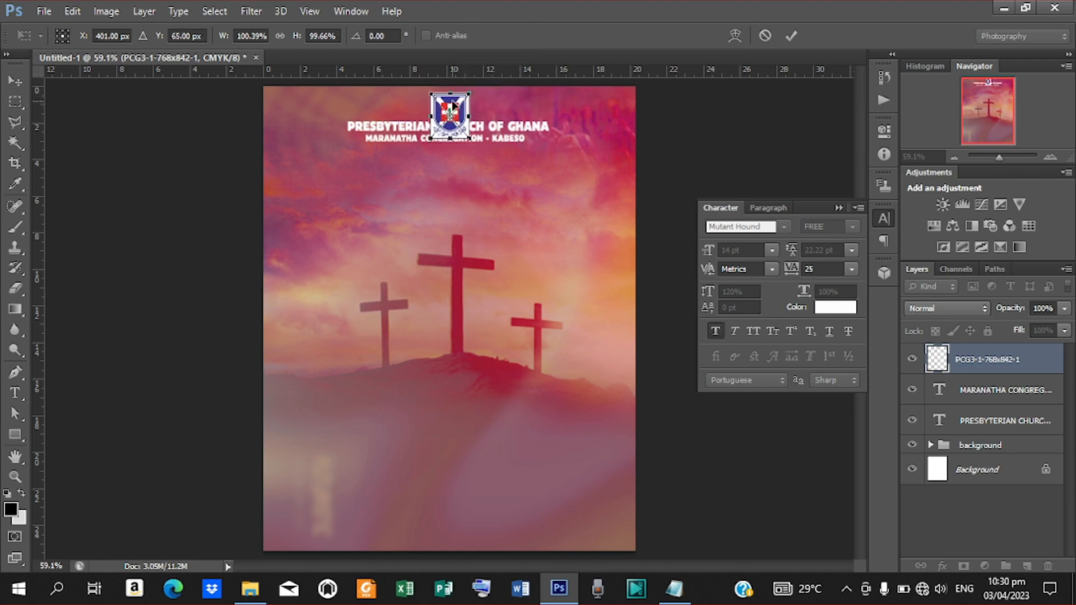
{"action": "left_click", "coordinate": [790, 36]}
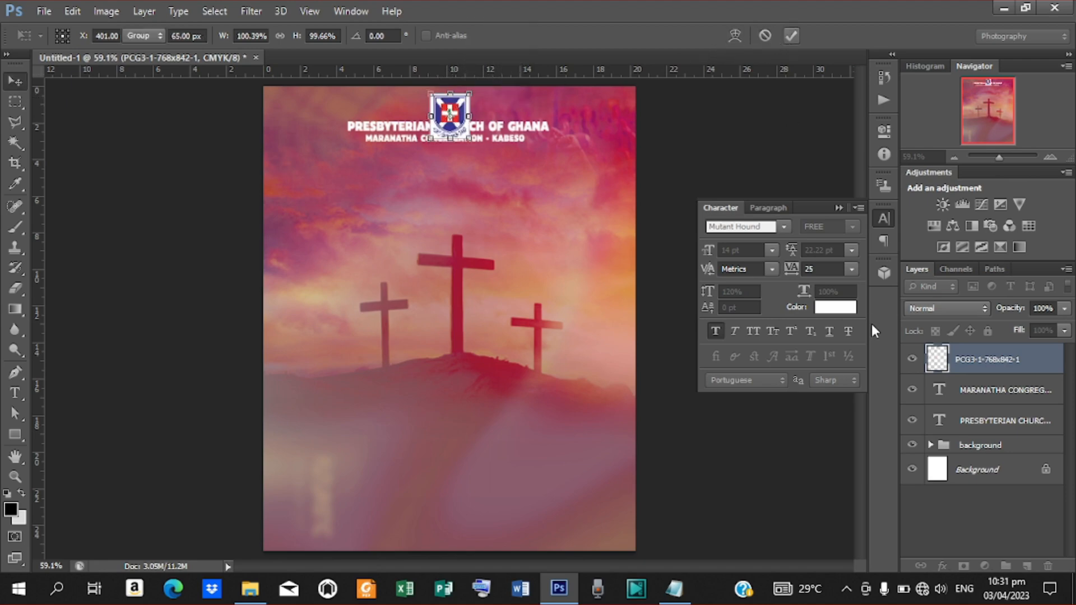
- Rasterize the logo layer and remove its white background with the Magic Wand at tolerance 40
{"action": "right_click", "coordinate": [990, 364]}
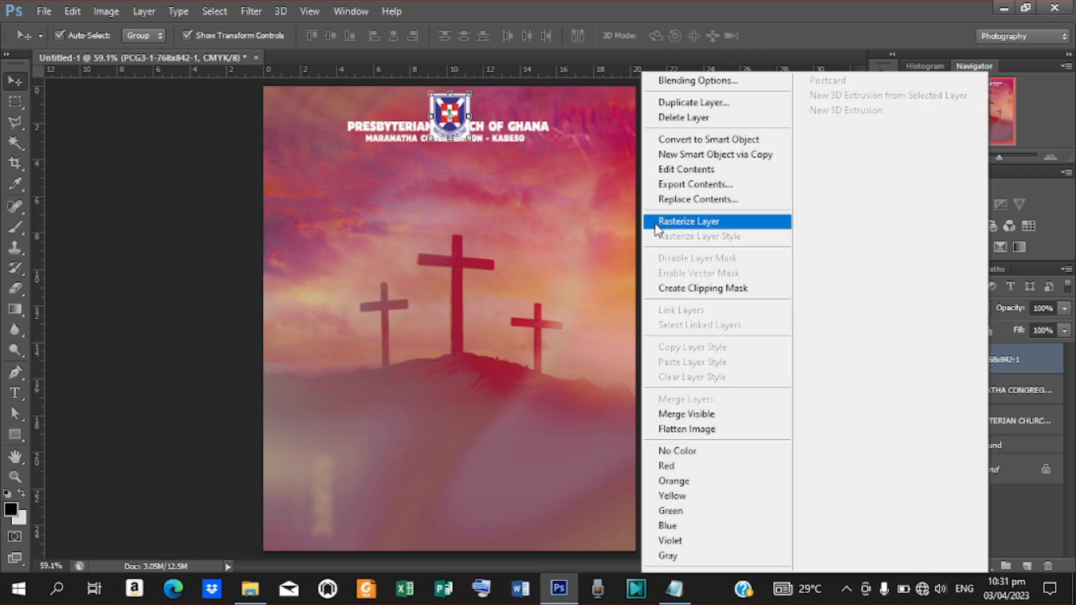
{"action": "left_click", "coordinate": [688, 222]}
{"action": "left_click", "coordinate": [15, 143]}
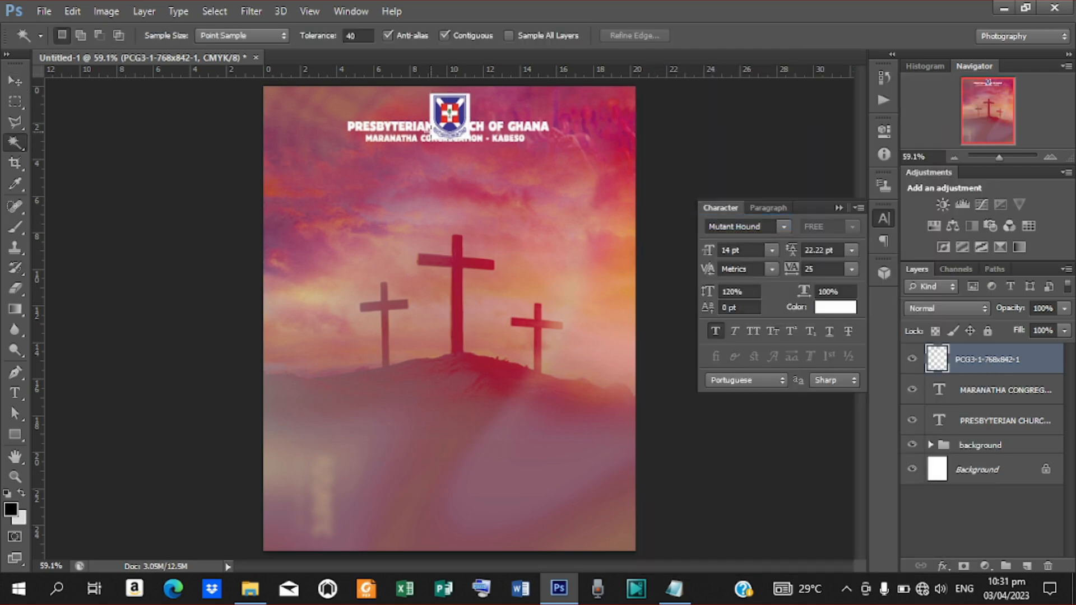
{"action": "left_click", "coordinate": [467, 123]}
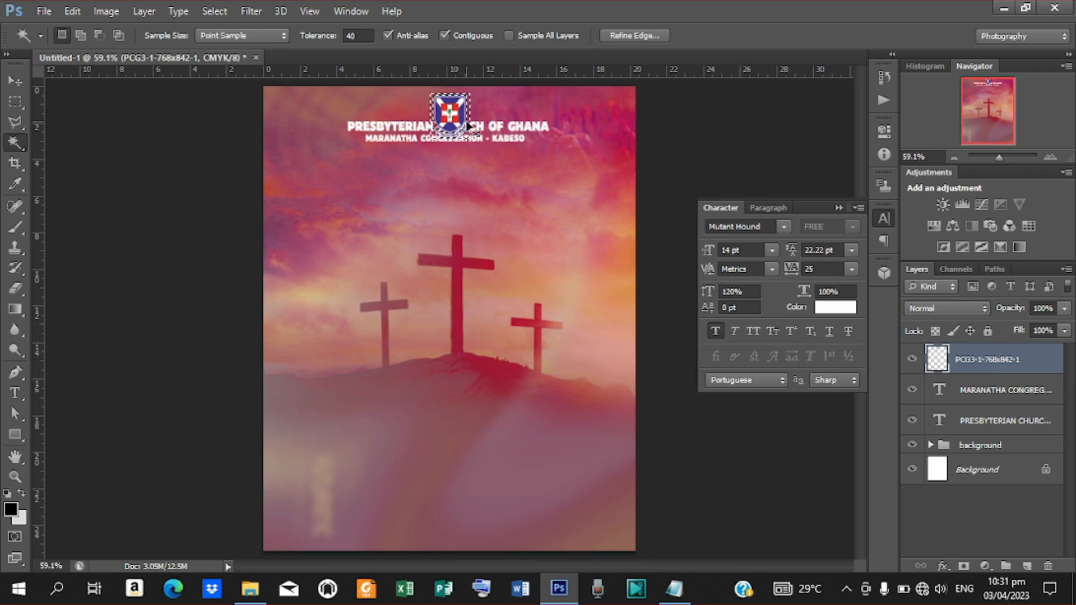
{"action": "key", "text": "ctrl+d"}
- Nudge the church name and congregation lines down together until they sit just beneath the logo
{"action": "left_click", "coordinate": [15, 81]}
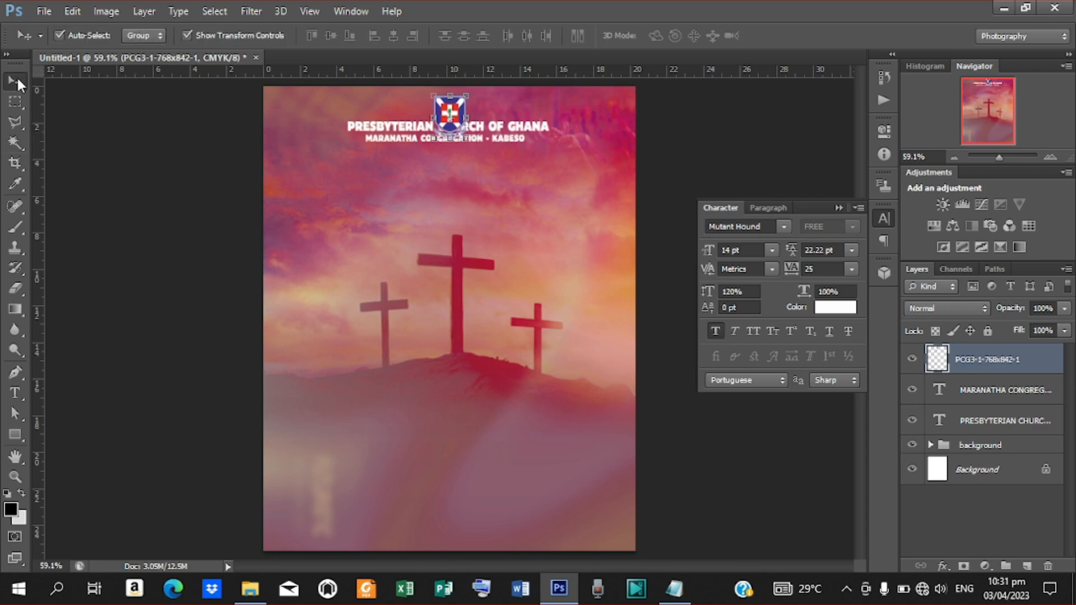
{"action": "left_click", "coordinate": [998, 389]}
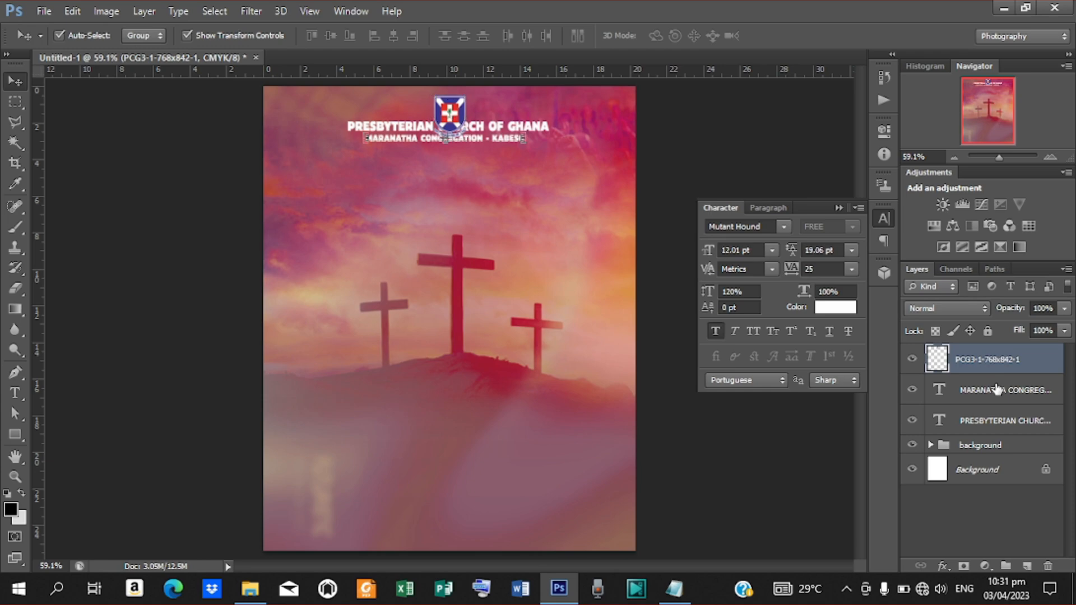
{"action": "left_click", "coordinate": [989, 425], "text": "ctrl"}
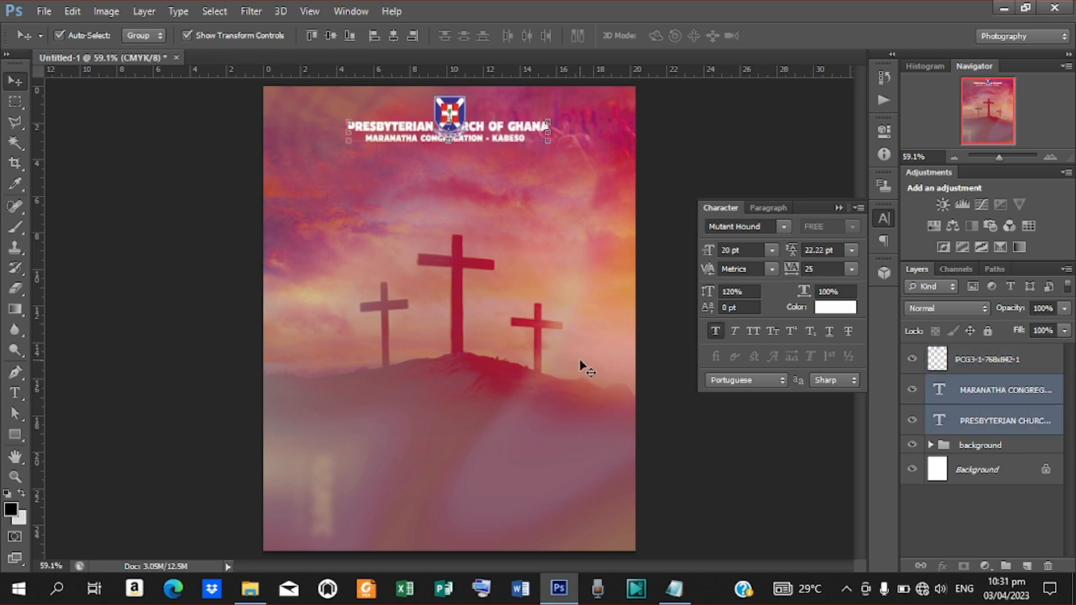
{"action": "key", "text": "Down"}
{"action": "key", "text": "Down"}
{"action": "key", "text": "Down"}
{"action": "key", "text": "Down"}
{"action": "key", "text": "Down"}
{"action": "key", "text": "Down"}
{"action": "key", "text": "Down"}
{"action": "key", "text": "Down"}
{"action": "key", "text": "Down"}
{"action": "key", "text": "Down"}
{"action": "key", "text": "Down"}
{"action": "key", "text": "Down"}
{"action": "key", "text": "Down"}
{"action": "key", "text": "Down"}
{"action": "key", "text": "Down"}
{"action": "key", "text": "Down"}
{"action": "key", "text": "Down"}
{"action": "key", "text": "Down"}
{"action": "key", "text": "Down"}
{"action": "key", "text": "Down"}
{"action": "key", "text": "Down"}
{"action": "key", "text": "Down"}
{"action": "key", "text": "Down"}
{"action": "key", "text": "Down"}
{"action": "key", "text": "Down"}
{"action": "key", "text": "Down"}
{"action": "key", "text": "Down"}
{"action": "key", "text": "Down"}
{"action": "key", "text": "Down"}
{"action": "key", "text": "Down"}
{"action": "key", "text": "Down"}
{"action": "key", "text": "Down"}
{"action": "key", "text": "Down"}
{"action": "key", "text": "Down"}
{"action": "key", "text": "Down"}
{"action": "key", "text": "Down"}
{"action": "key", "text": "Down"}
{"action": "key", "text": "Down"}
{"action": "key", "text": "Down"}
{"action": "key", "text": "Down"}
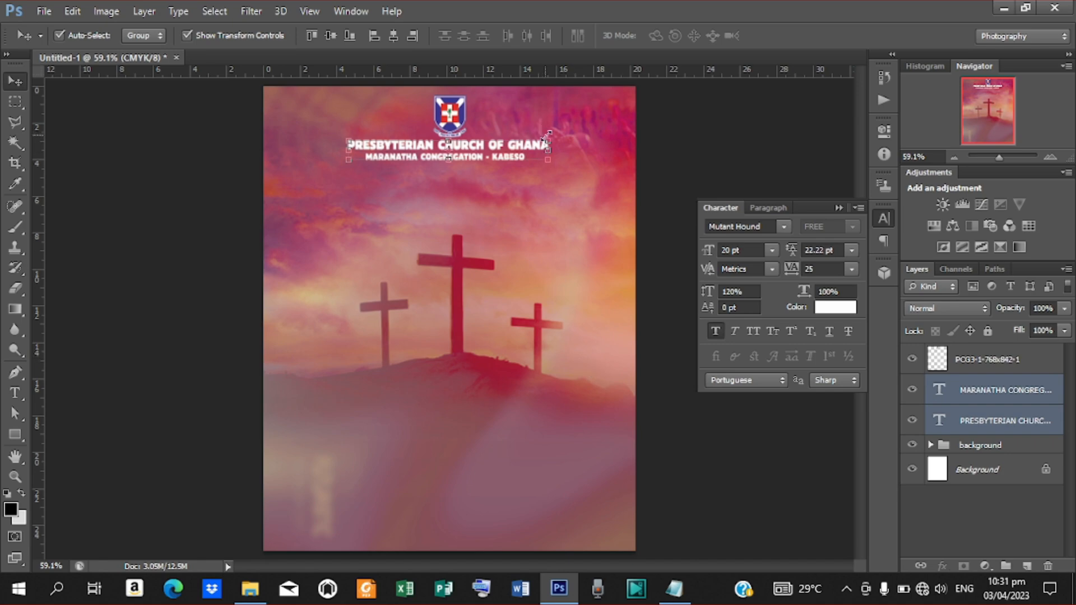
{"action": "key", "text": "Down"}
{"action": "key", "text": "Down"}
{"action": "key", "text": "Down"}
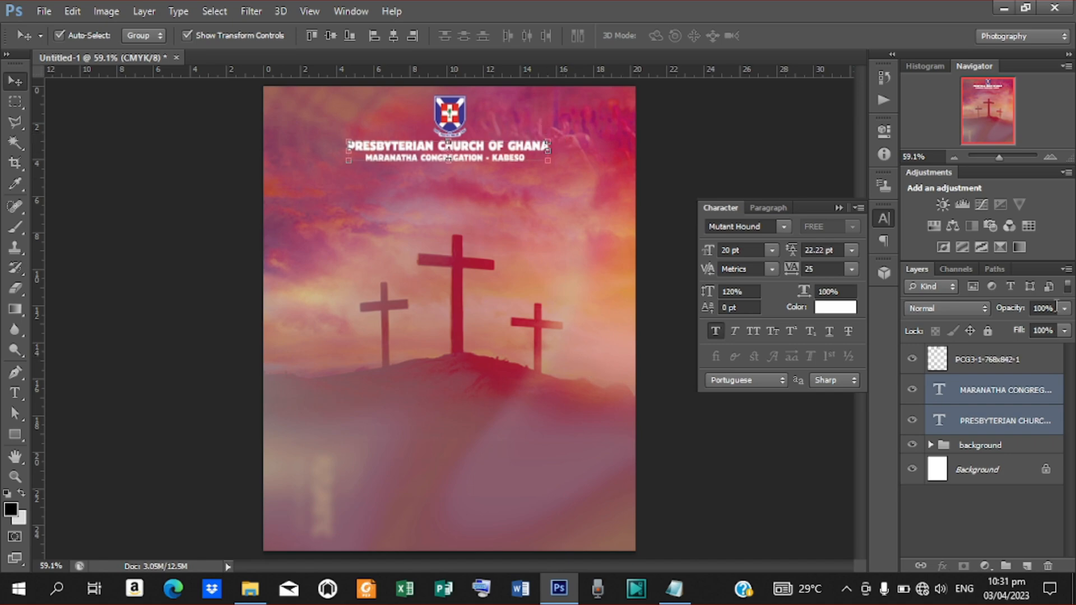
- Align the logo and both text lines on their horizontal centers, then deselect the layers
{"action": "left_click", "coordinate": [1018, 362], "text": "ctrl"}
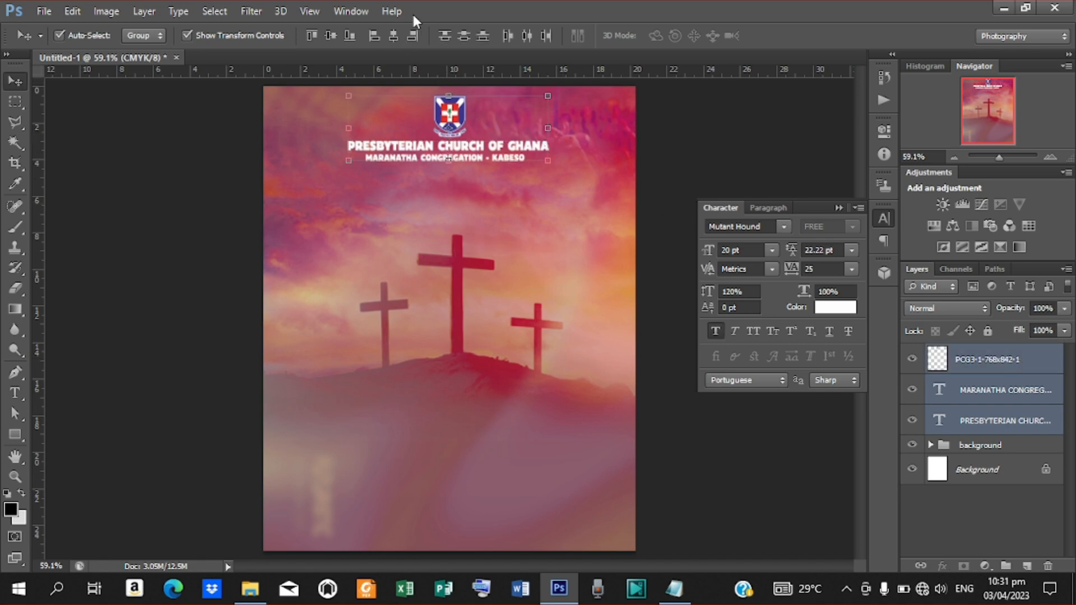
{"action": "left_click", "coordinate": [396, 35]}
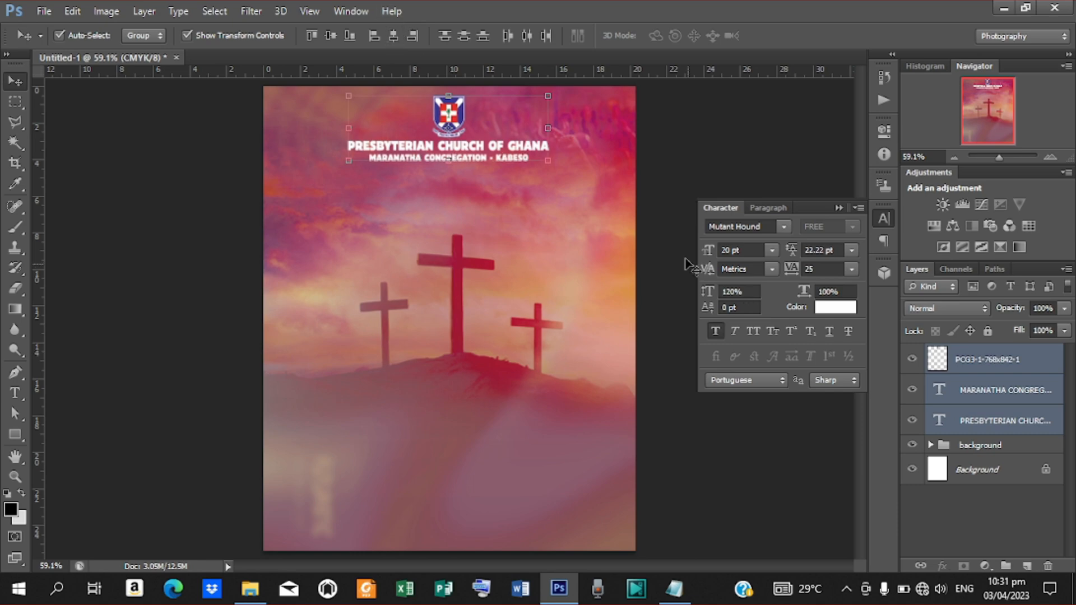
{"action": "left_click", "coordinate": [654, 409]}
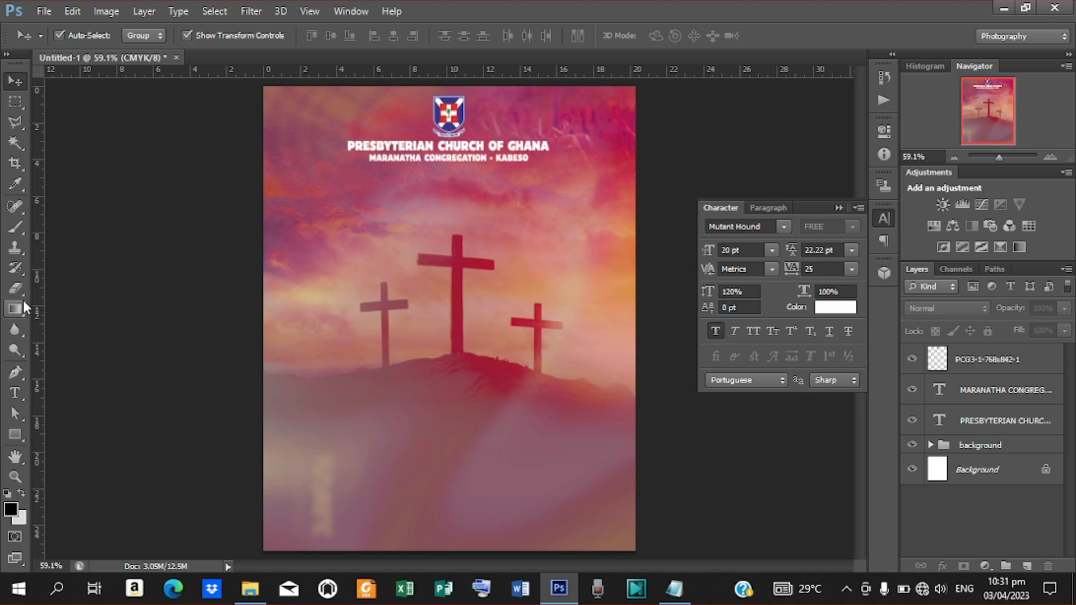
- Add the text "Presents:" in 20 pt Pristina just left of the central cross's top
{"action": "left_click", "coordinate": [15, 395]}
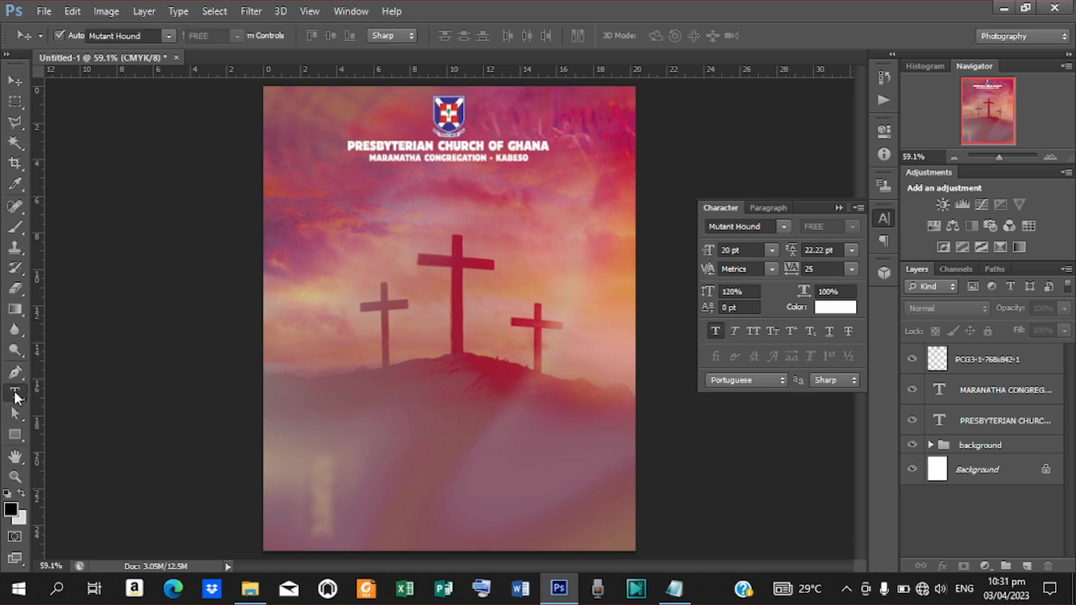
{"action": "left_click", "coordinate": [399, 255]}
{"action": "left_click", "coordinate": [784, 227]}
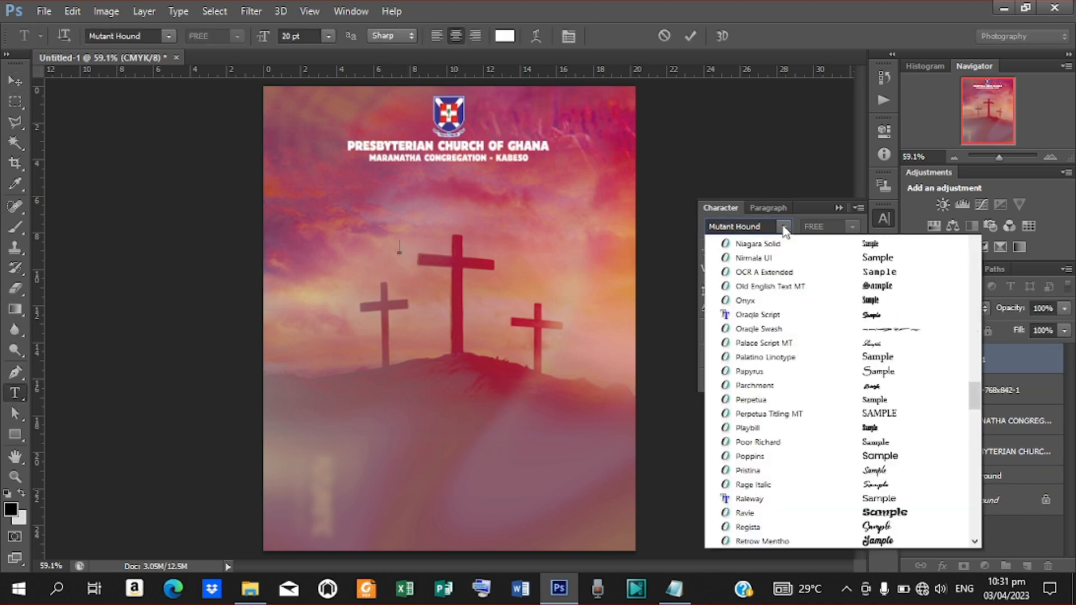
{"action": "left_click_drag", "start_coordinate": [975, 452], "coordinate": [975, 470]}
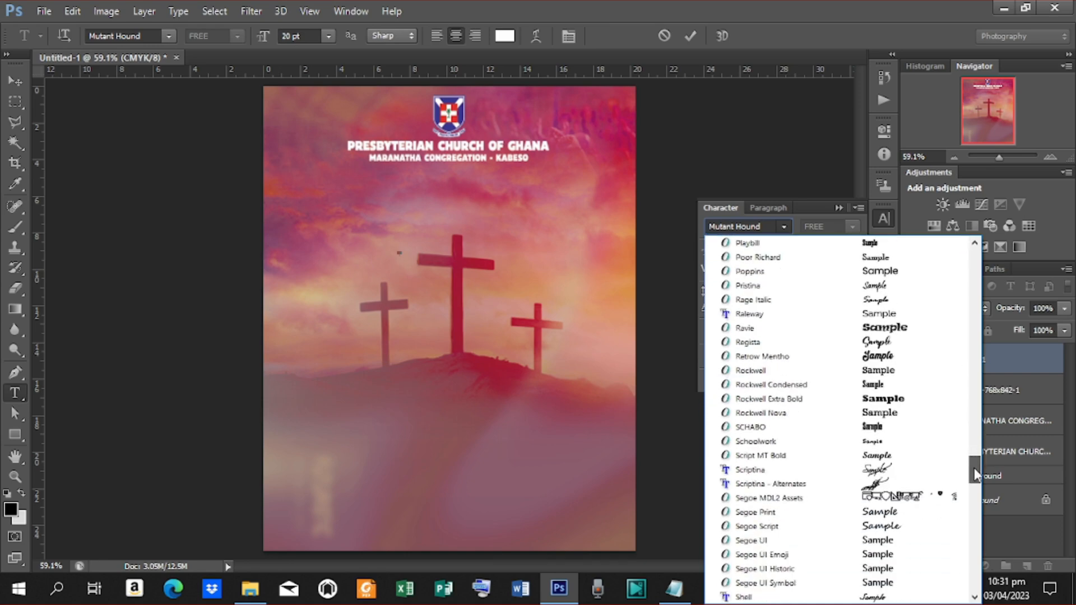
{"action": "left_click", "coordinate": [807, 290]}
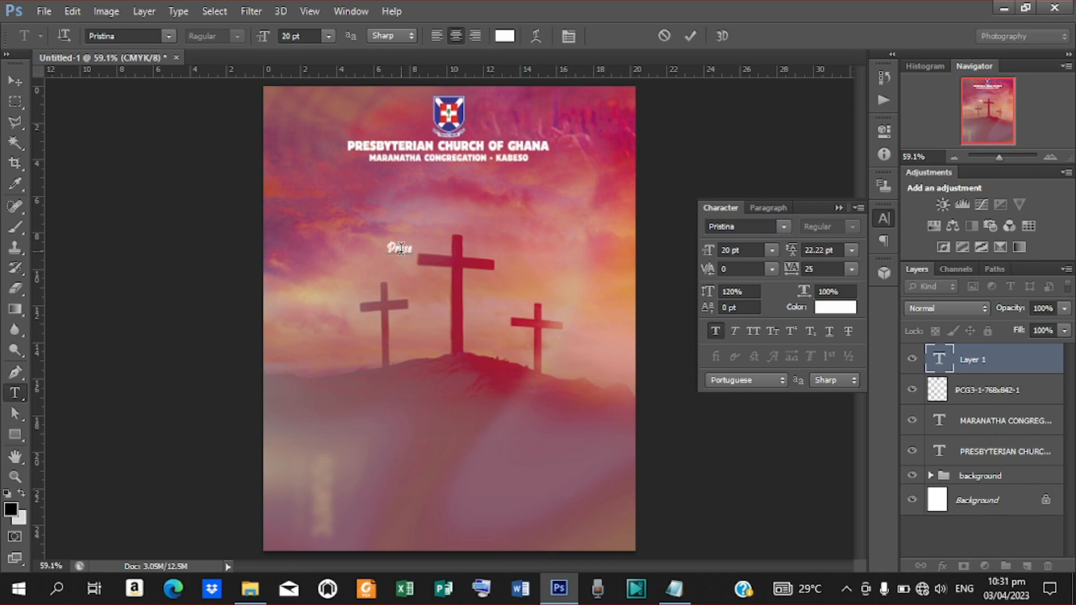
{"action": "type", "text": "nts:"}
{"action": "left_click", "coordinate": [694, 36]}
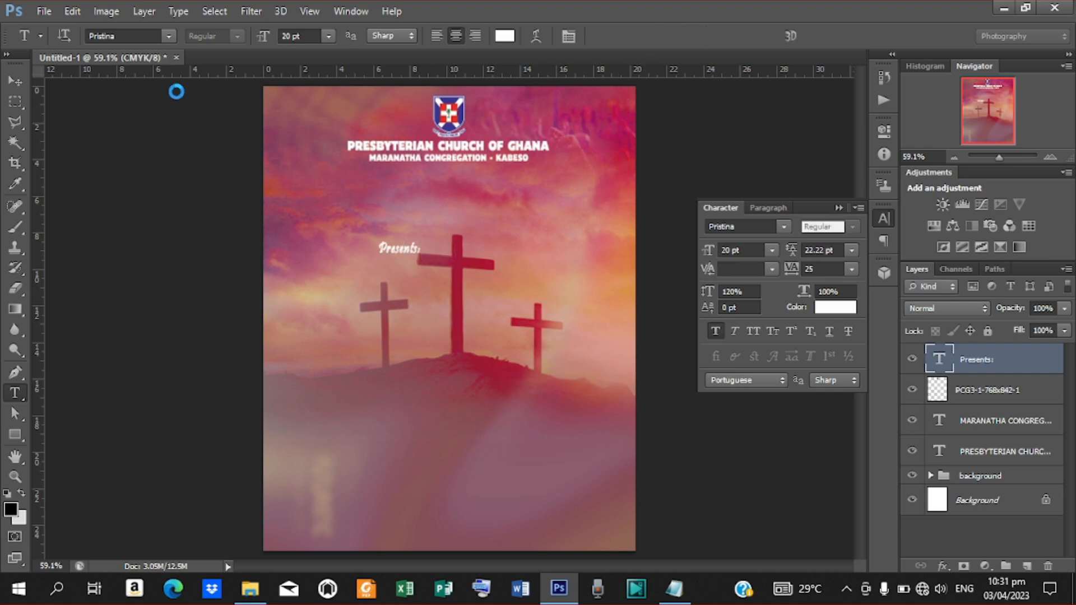
- Enlarge the "Presents:" text to about 152% and move it just beneath the congregation line
{"action": "left_click", "coordinate": [16, 81]}
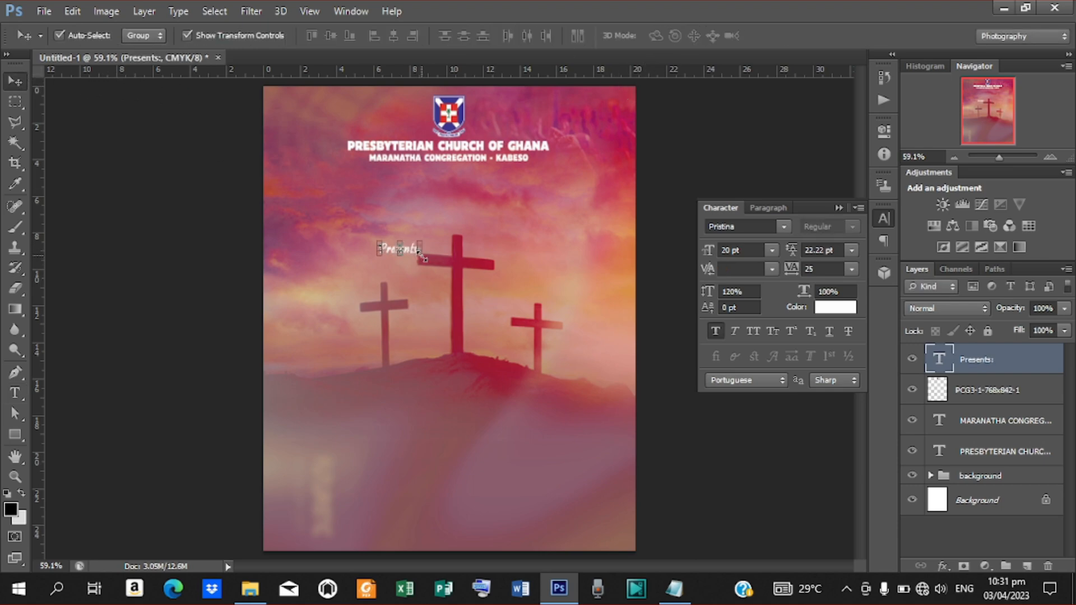
{"action": "left_click_drag", "start_coordinate": [421, 255], "coordinate": [433, 260]}
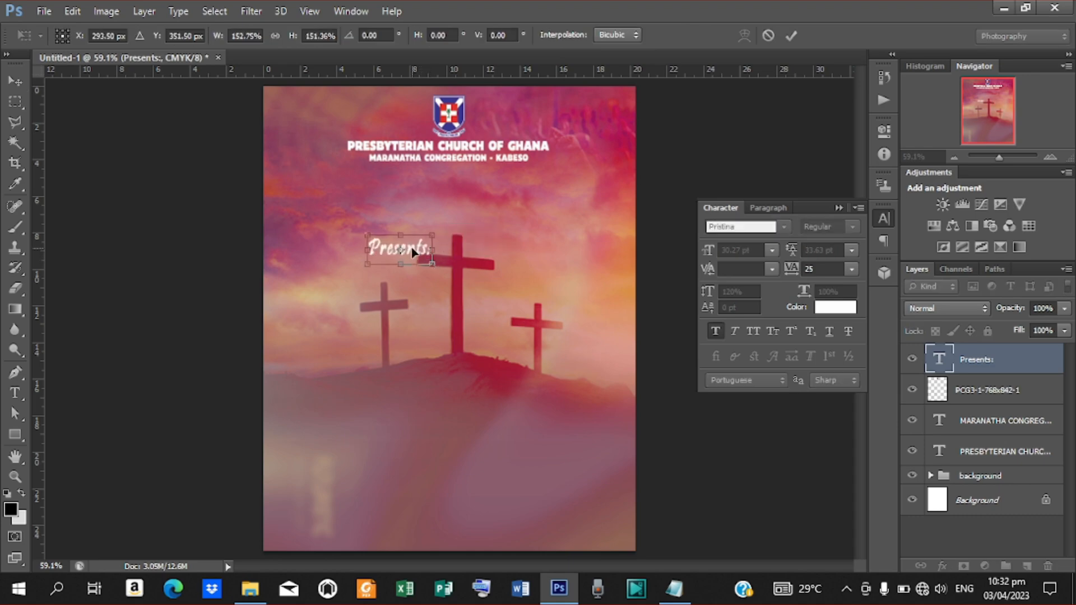
{"action": "left_click_drag", "start_coordinate": [442, 194], "coordinate": [466, 191]}
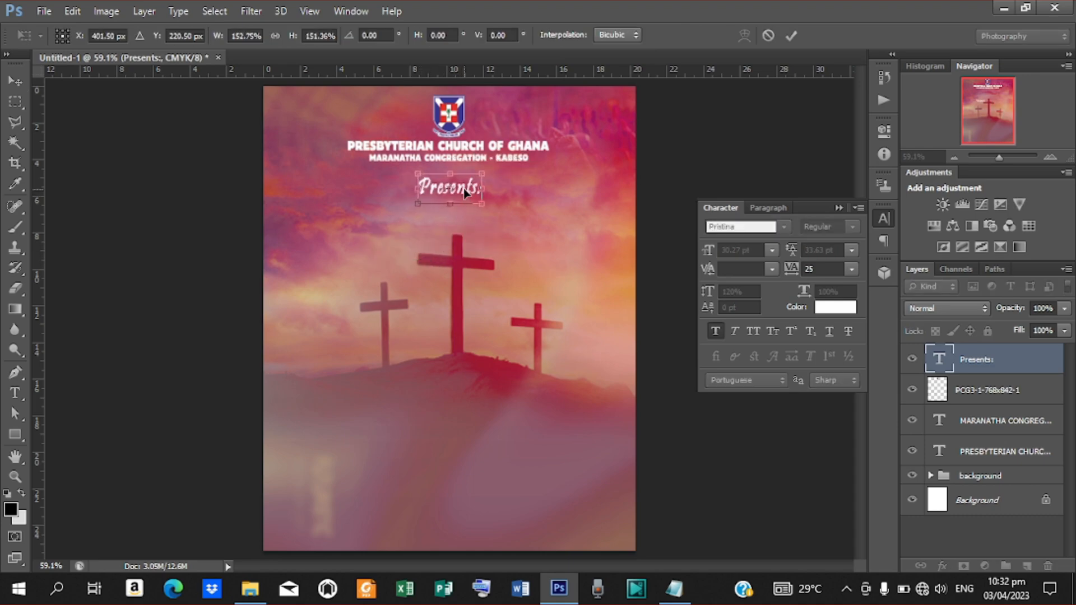
{"action": "left_click", "coordinate": [792, 36]}
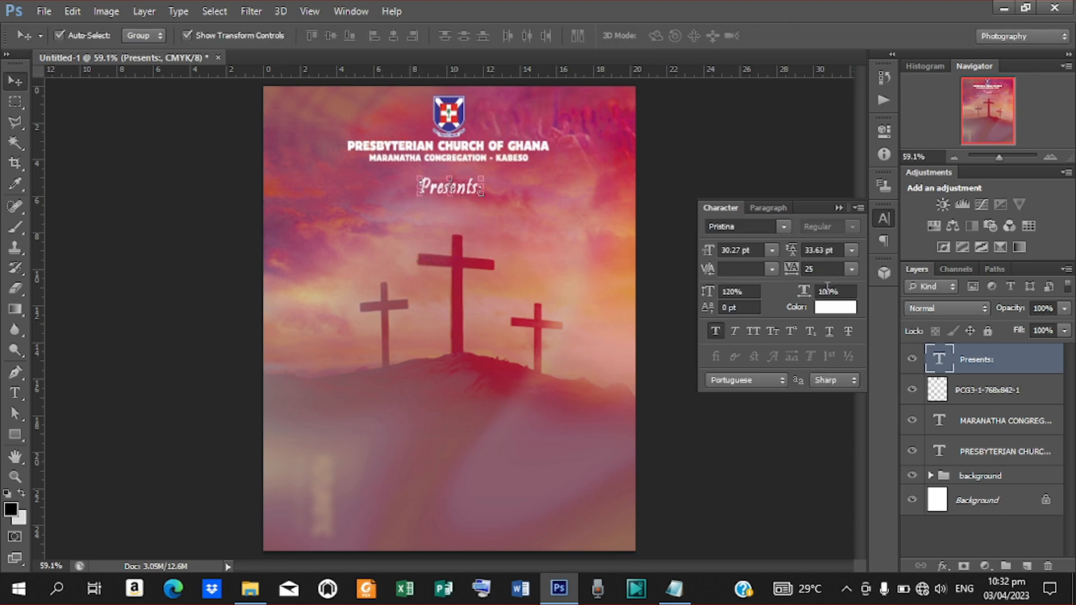
- Change the "Presents:" text color to the near-black red 1a0006
{"action": "left_click", "coordinate": [830, 309]}
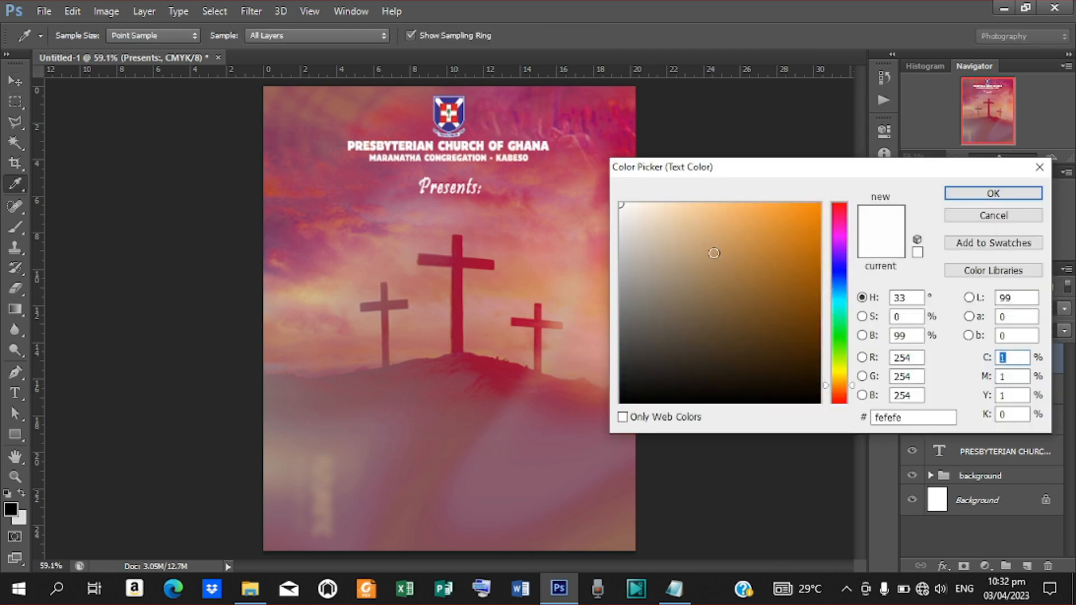
{"action": "left_click", "coordinate": [452, 324]}
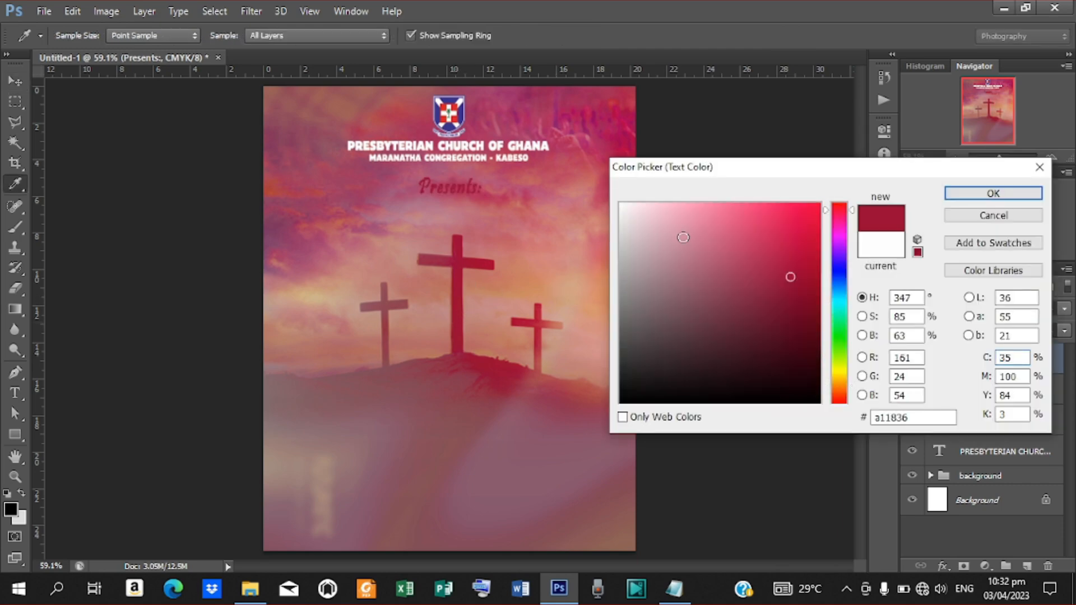
{"action": "left_click", "coordinate": [820, 384]}
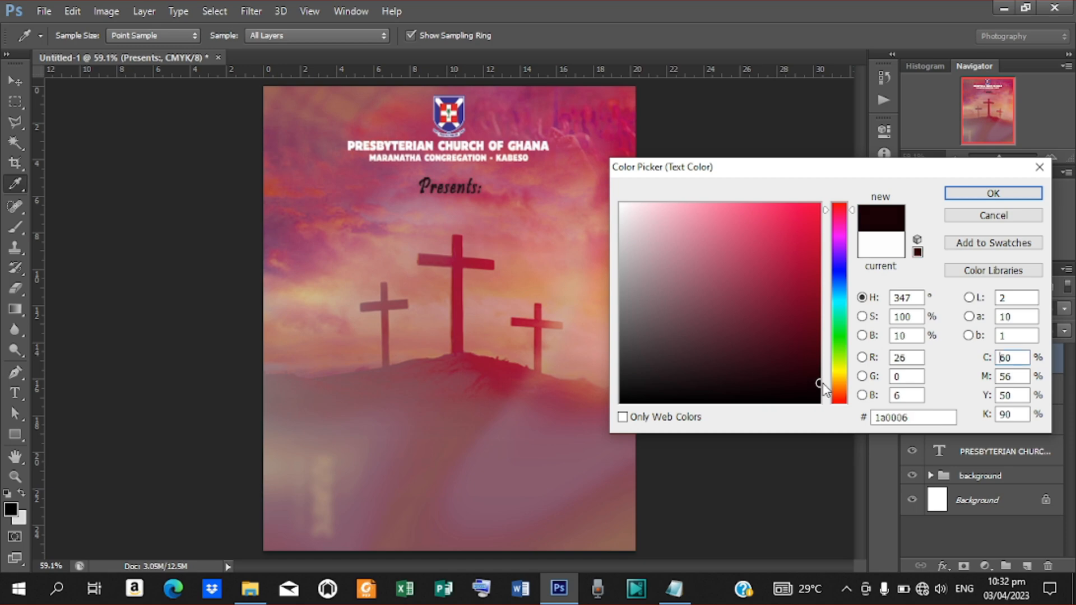
{"action": "left_click", "coordinate": [993, 194]}
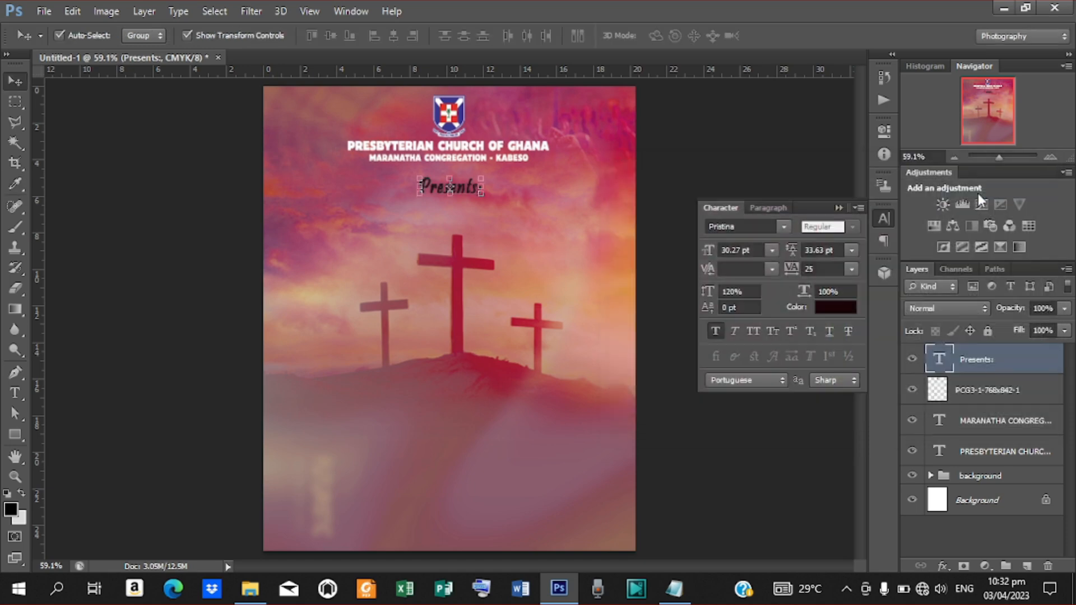
- Nudge "Presents:" slightly up and left to center it under the congregation line
{"action": "key", "text": "Up"}
{"action": "key", "text": "Up"}
{"action": "key", "text": "Up"}
{"action": "key", "text": "Up"}
{"action": "key", "text": "Up"}
{"action": "key", "text": "Up"}
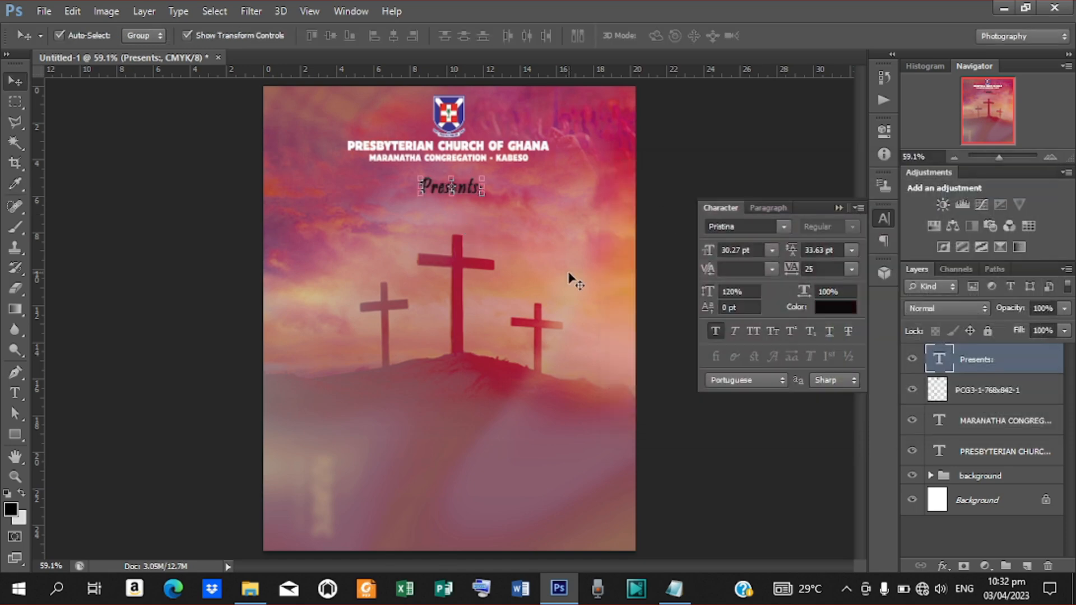
{"action": "key", "text": "Left"}
{"action": "key", "text": "Left"}
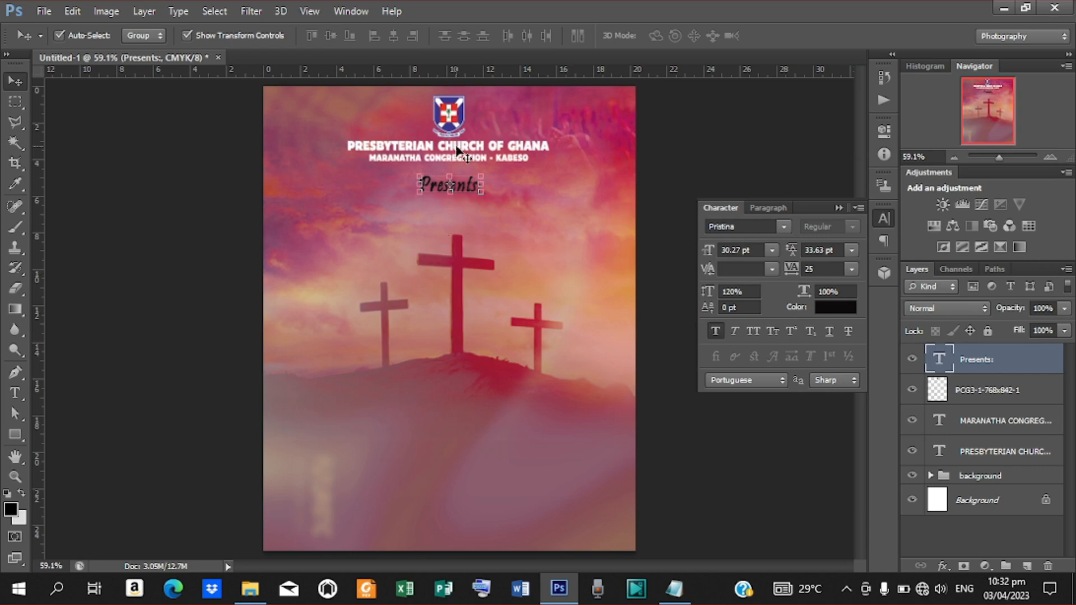
- Duplicate the church name line down to the central cross's top and replace its text with "EASTER" copied from the Notepad notes
{"action": "left_click_drag", "start_coordinate": [457, 147], "coordinate": [454, 235], "text": "alt"}
{"action": "key", "text": "t"}
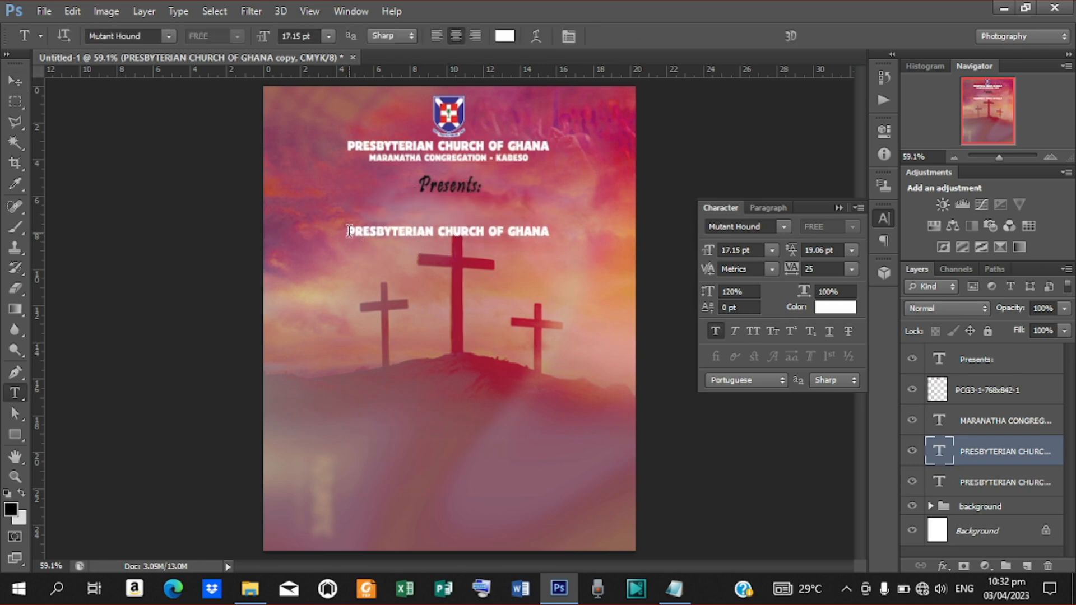
{"action": "left_click_drag", "start_coordinate": [348, 231], "coordinate": [650, 235]}
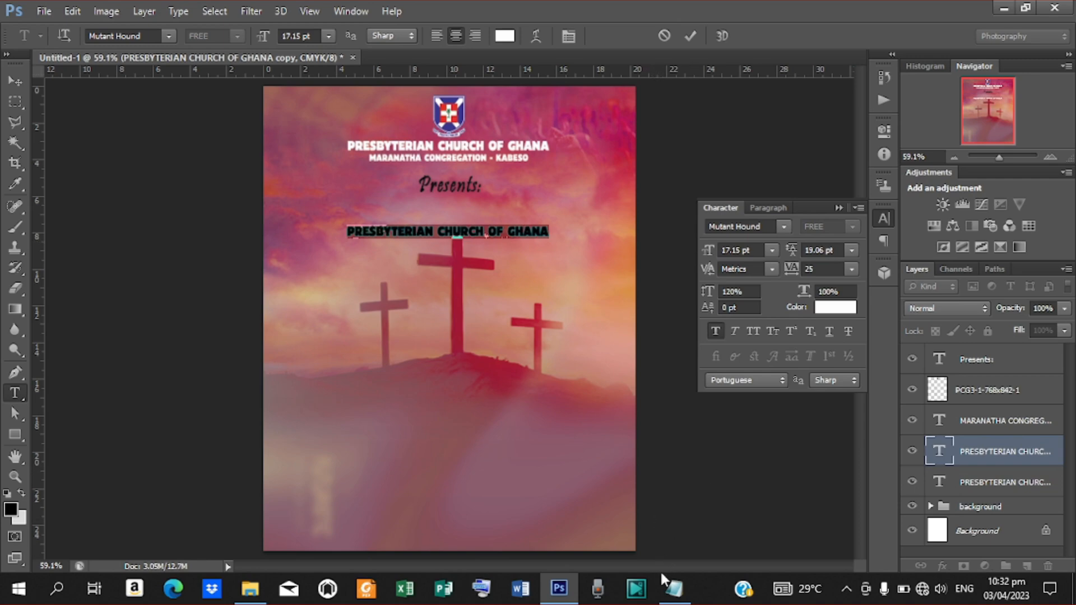
{"action": "left_click", "coordinate": [674, 589]}
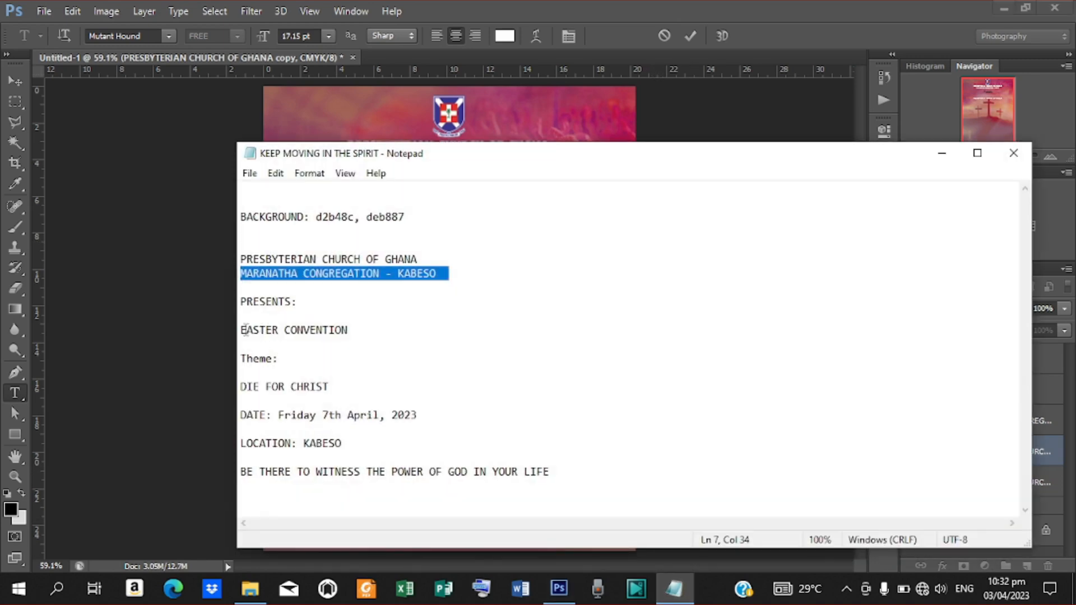
{"action": "left_click_drag", "start_coordinate": [242, 330], "coordinate": [276, 331]}
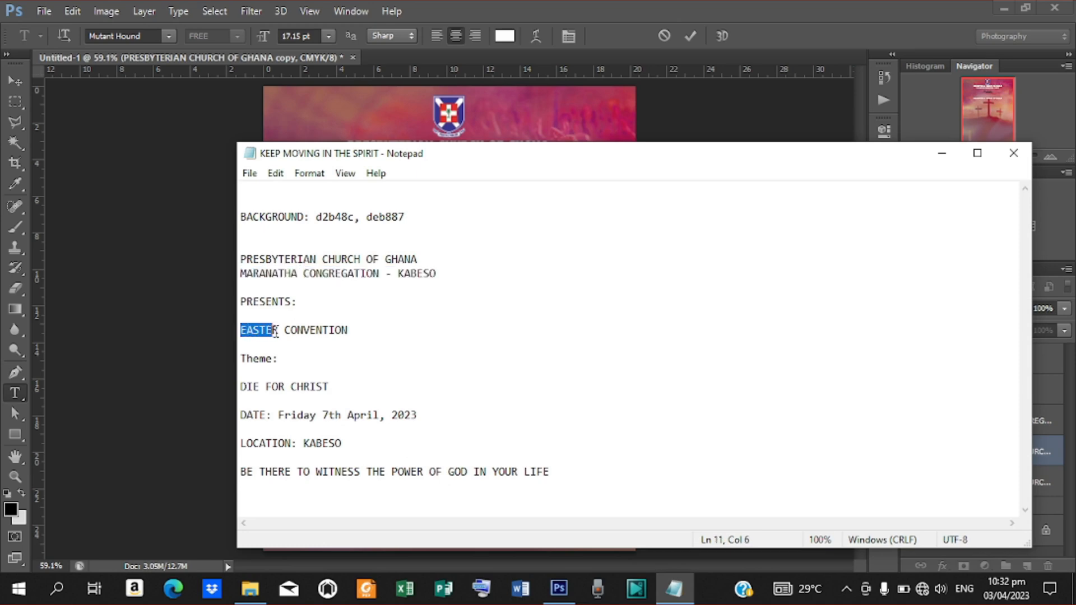
{"action": "right_click", "coordinate": [267, 330]}
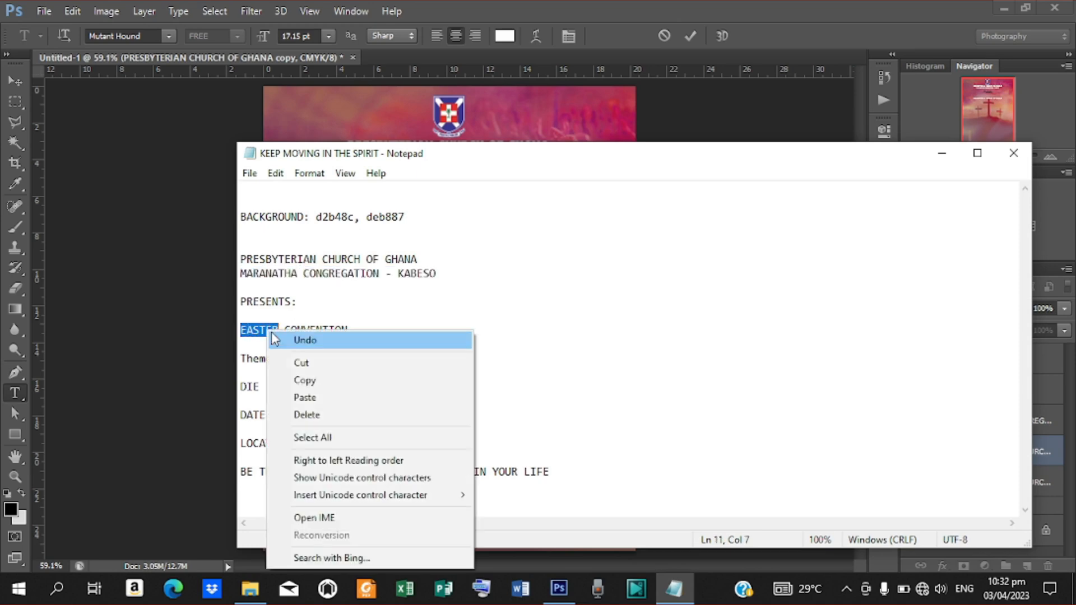
{"action": "left_click", "coordinate": [307, 381]}
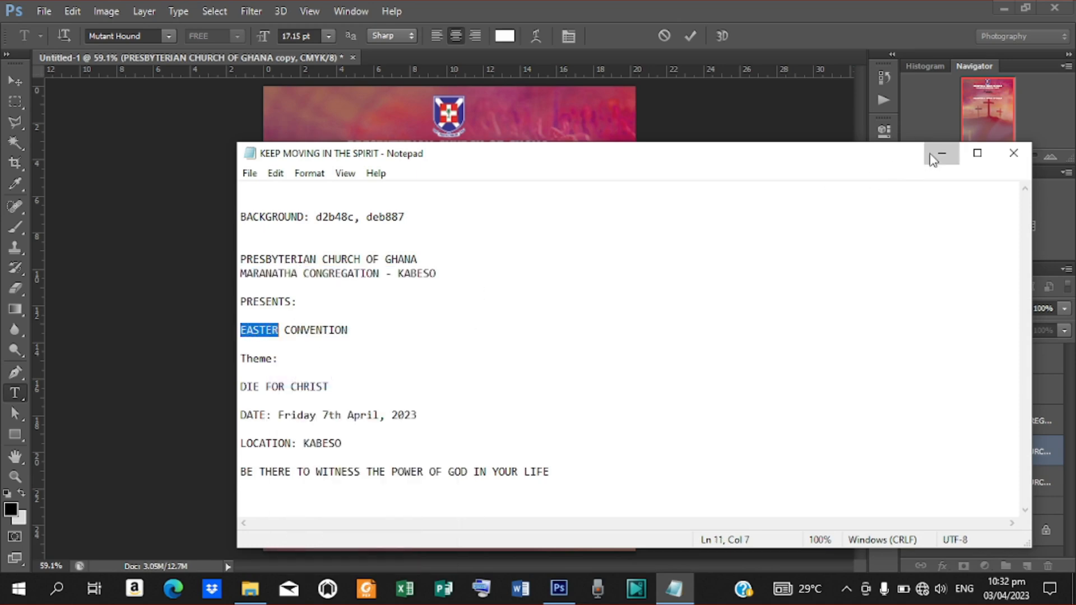
{"action": "left_click", "coordinate": [942, 153]}
{"action": "key", "text": "ctrl+v"}
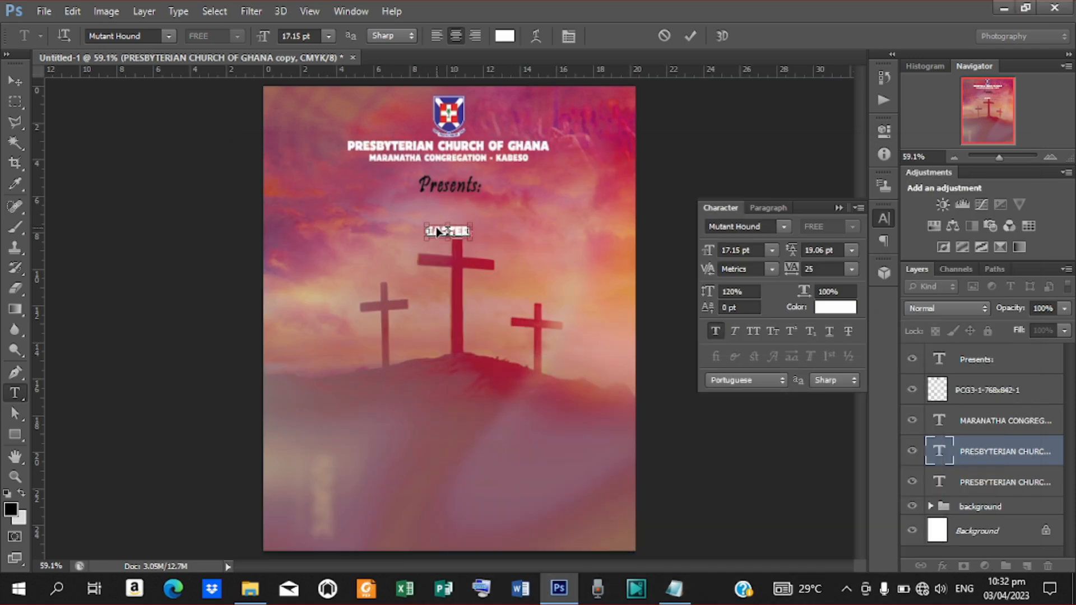
{"action": "left_click", "coordinate": [689, 35]}
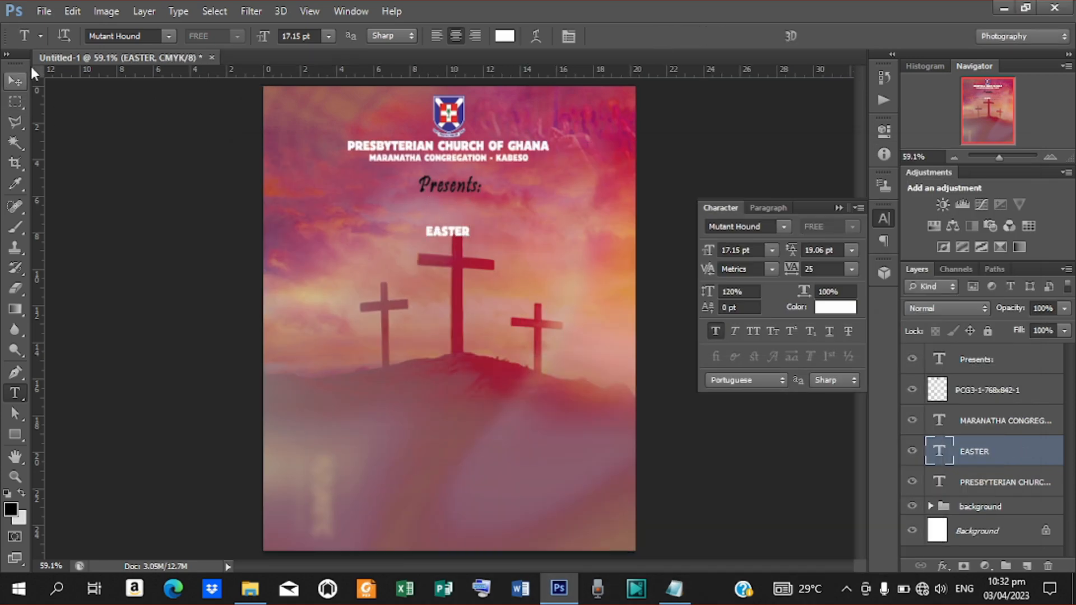
- Set the font of the "EASTER" text to COMPANY
{"action": "left_click", "coordinate": [16, 80]}
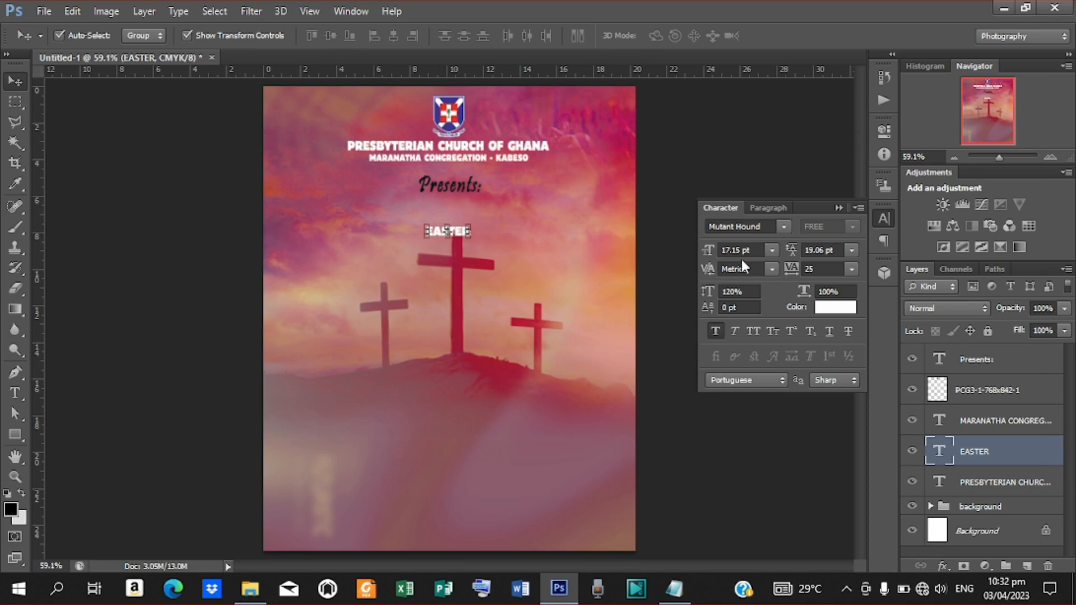
{"action": "left_click", "coordinate": [783, 228]}
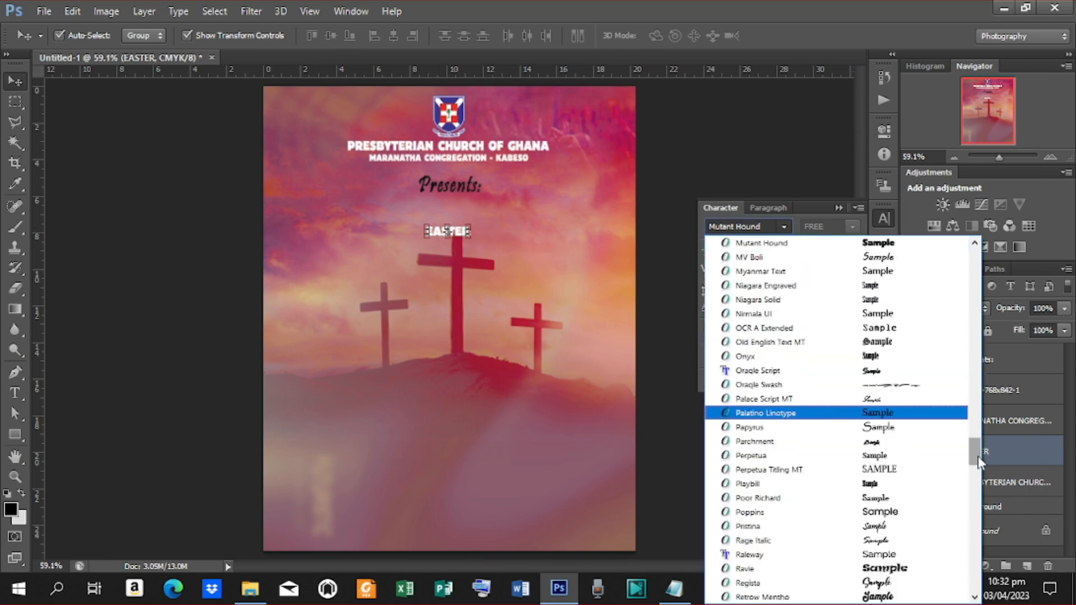
{"action": "left_click_drag", "start_coordinate": [969, 422], "coordinate": [966, 307]}
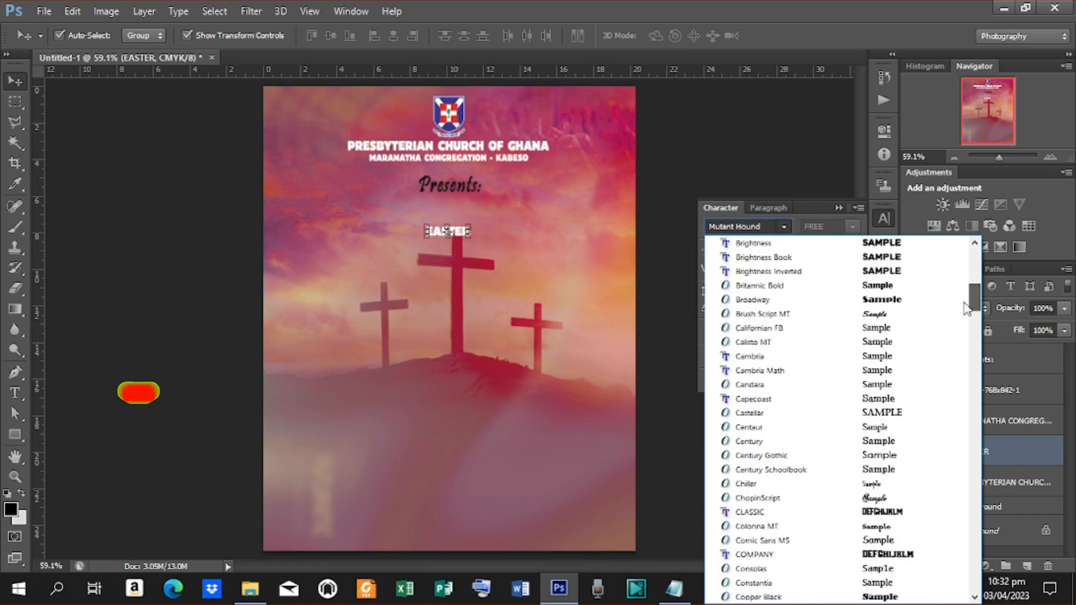
{"action": "left_click", "coordinate": [780, 553]}
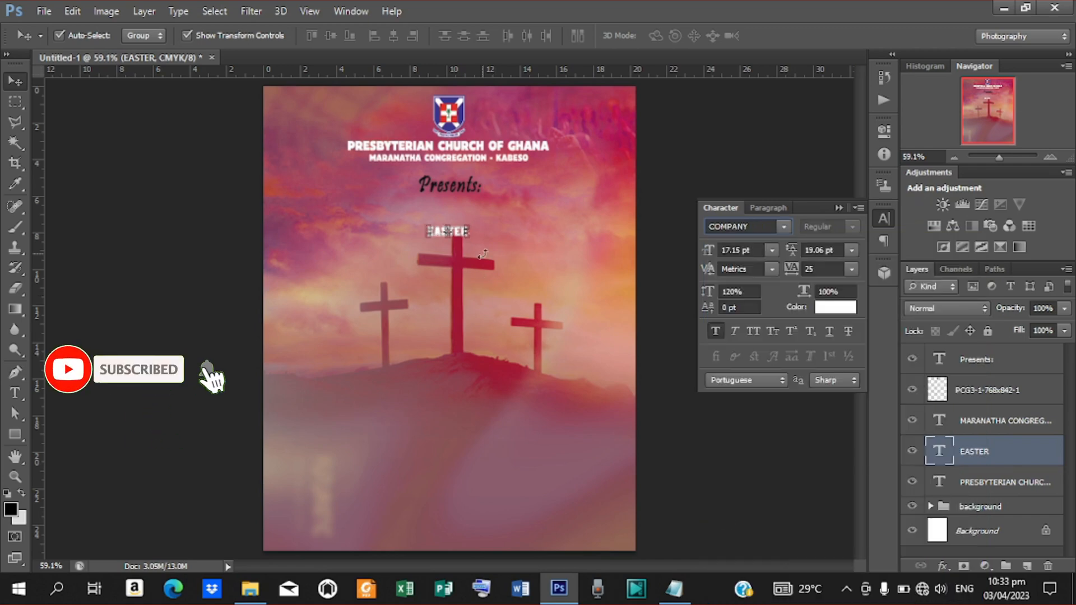
- Enlarge "EASTER" to about 427% beneath "Presents:" and move its layer to the top of the layer stack
{"action": "key", "text": "ctrl+t"}
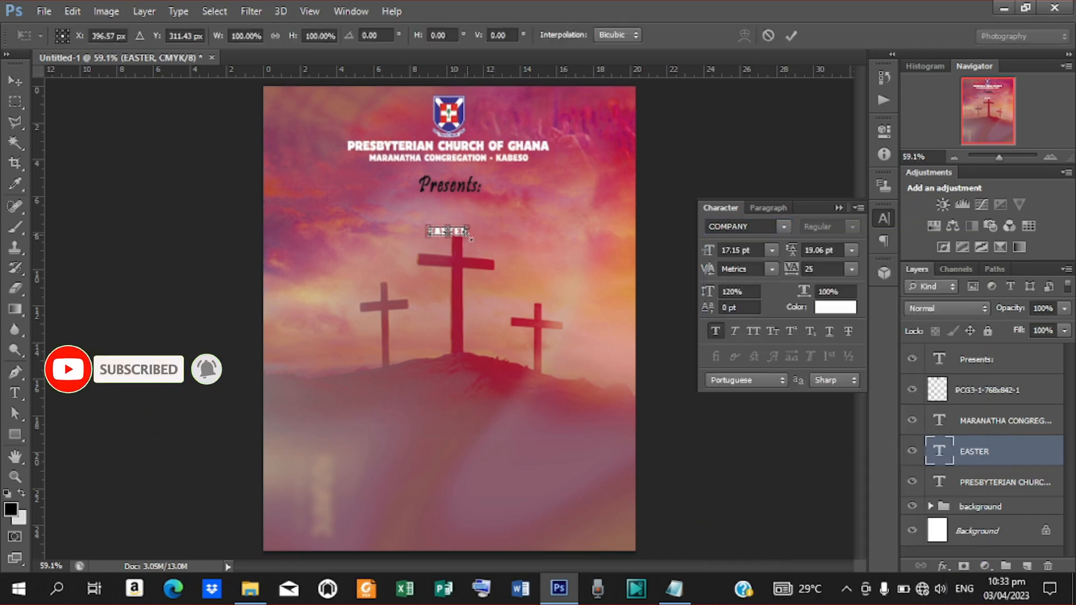
{"action": "left_click_drag", "start_coordinate": [469, 239], "coordinate": [500, 245]}
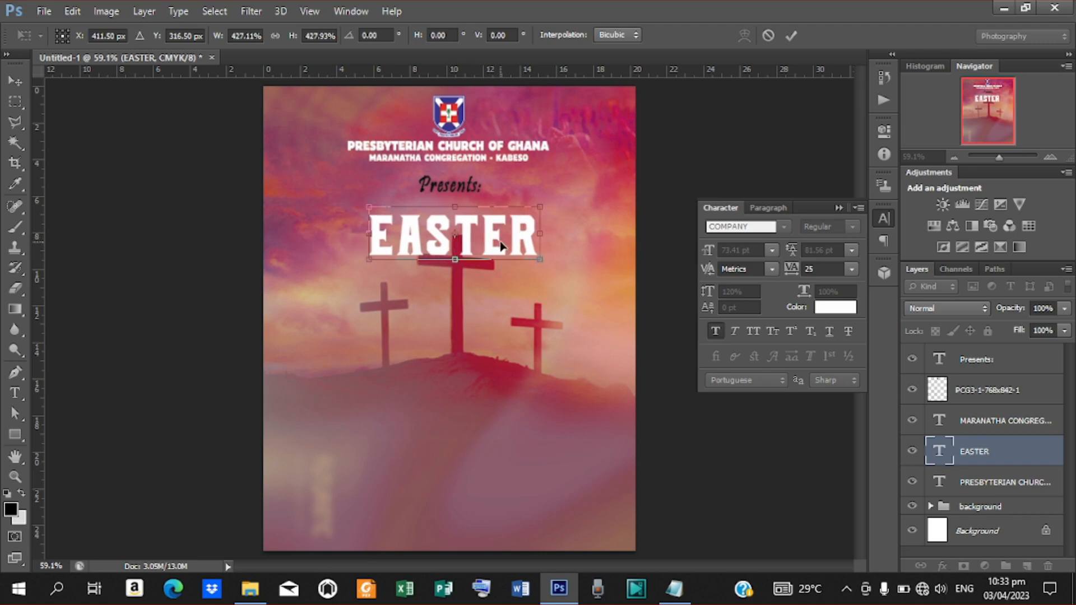
{"action": "left_click", "coordinate": [792, 36]}
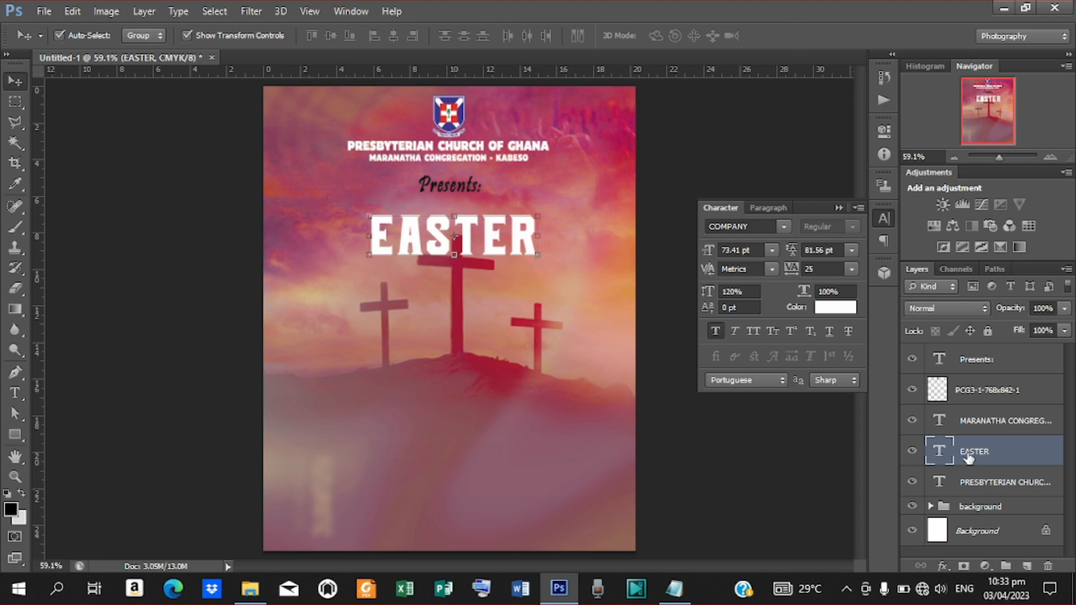
{"action": "left_click_drag", "start_coordinate": [970, 453], "coordinate": [973, 350]}
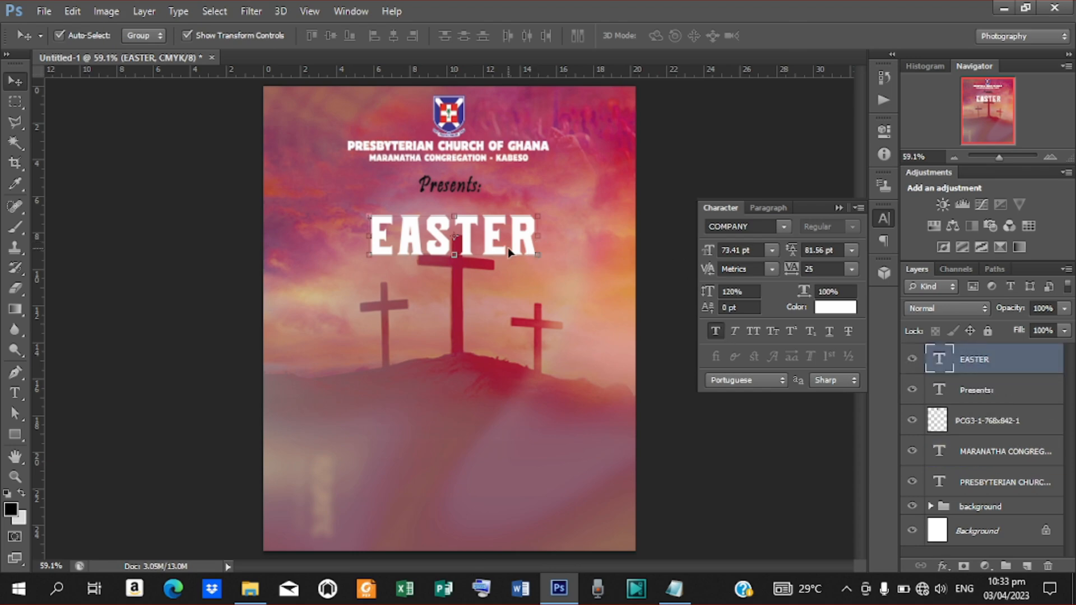
- Duplicate "EASTER" directly below itself and replace the copy's text with "CONVENTION" copied from the Notepad notes
{"action": "key", "text": "ctrl+j"}
{"action": "left_click_drag", "start_coordinate": [494, 245], "coordinate": [492, 290]}
{"action": "key", "text": "t"}
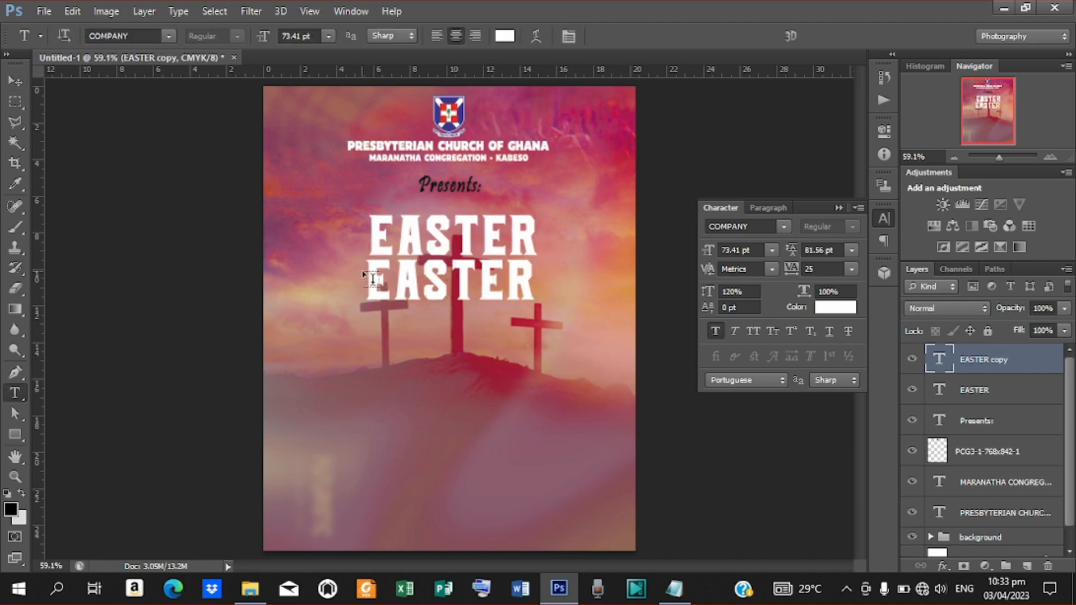
{"action": "left_click_drag", "start_coordinate": [365, 279], "coordinate": [632, 312]}
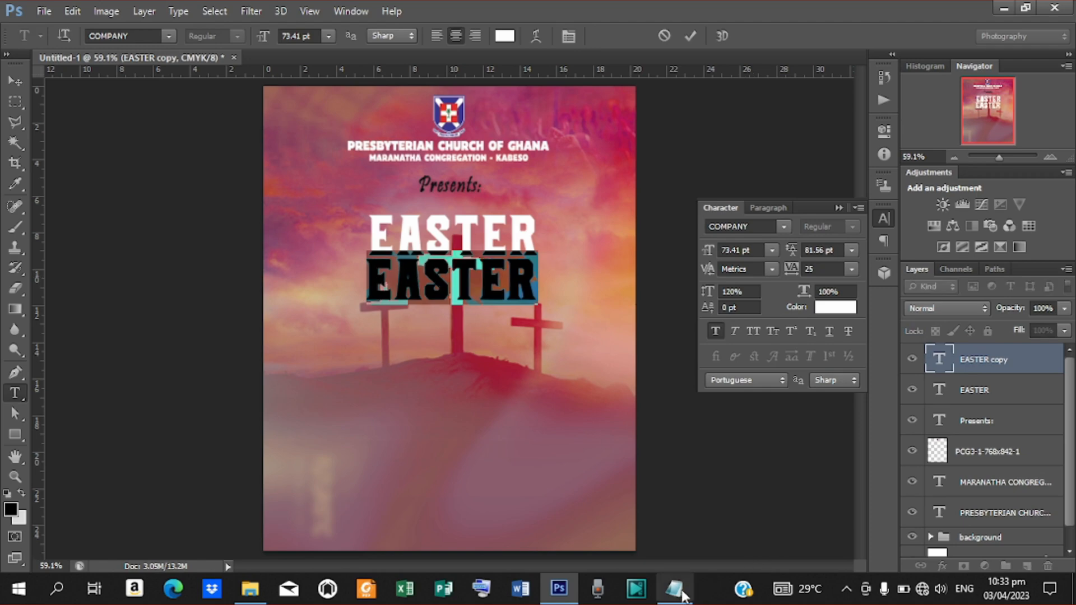
{"action": "left_click", "coordinate": [674, 588]}
{"action": "left_click_drag", "start_coordinate": [286, 335], "coordinate": [348, 347]}
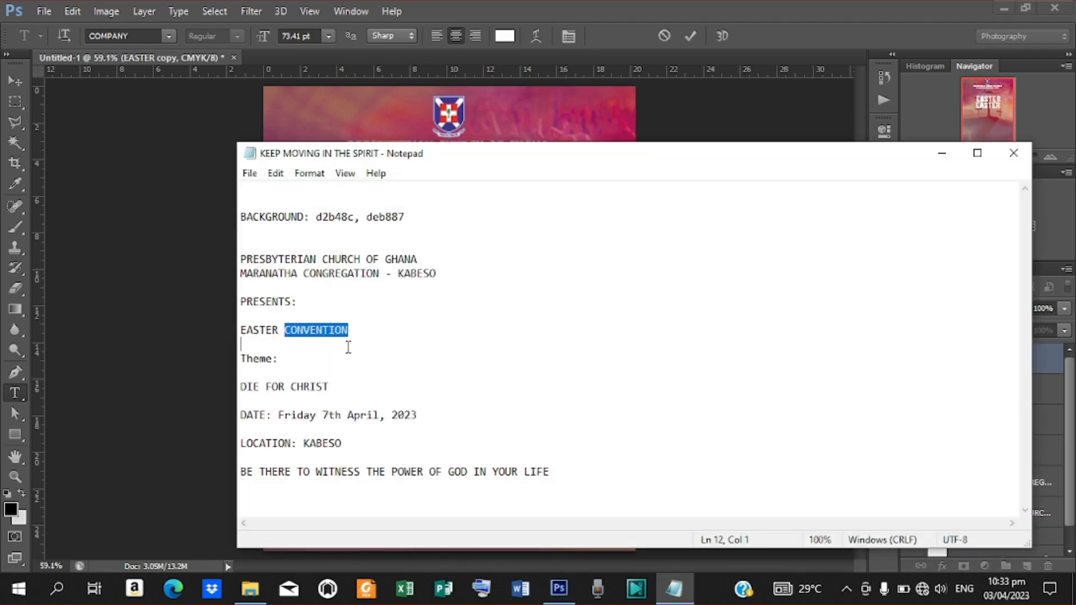
{"action": "right_click", "coordinate": [322, 333]}
{"action": "left_click", "coordinate": [365, 386]}
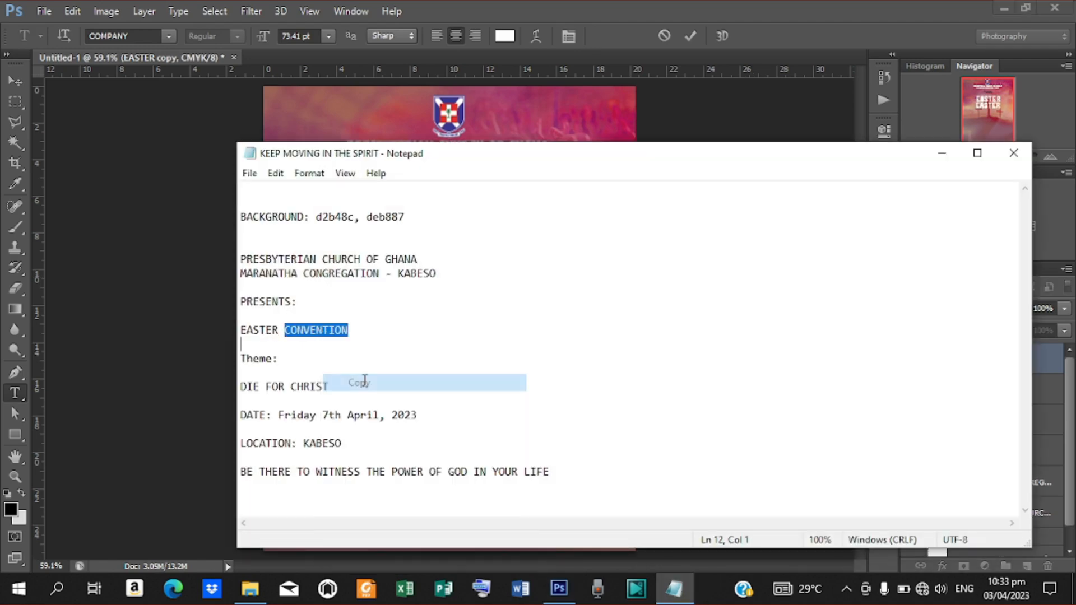
{"action": "left_click", "coordinate": [943, 153]}
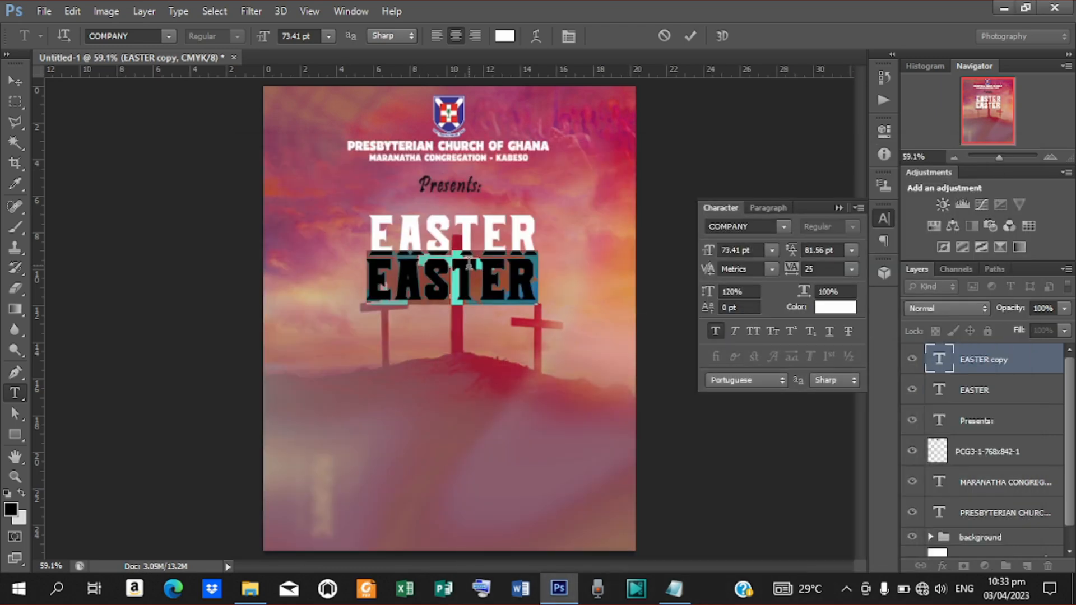
{"action": "key", "text": "ctrl+v"}
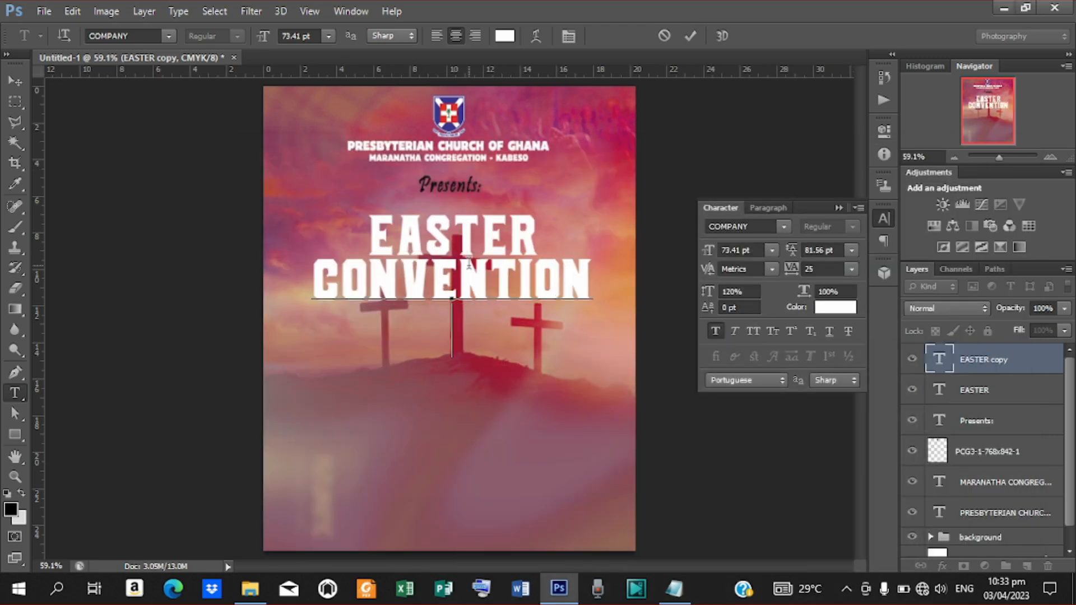
{"action": "left_click", "coordinate": [690, 36]}
- Shrink the "CONVENTION" text to about 83% and position it centred directly beneath "EASTER"
{"action": "left_click", "coordinate": [16, 81]}
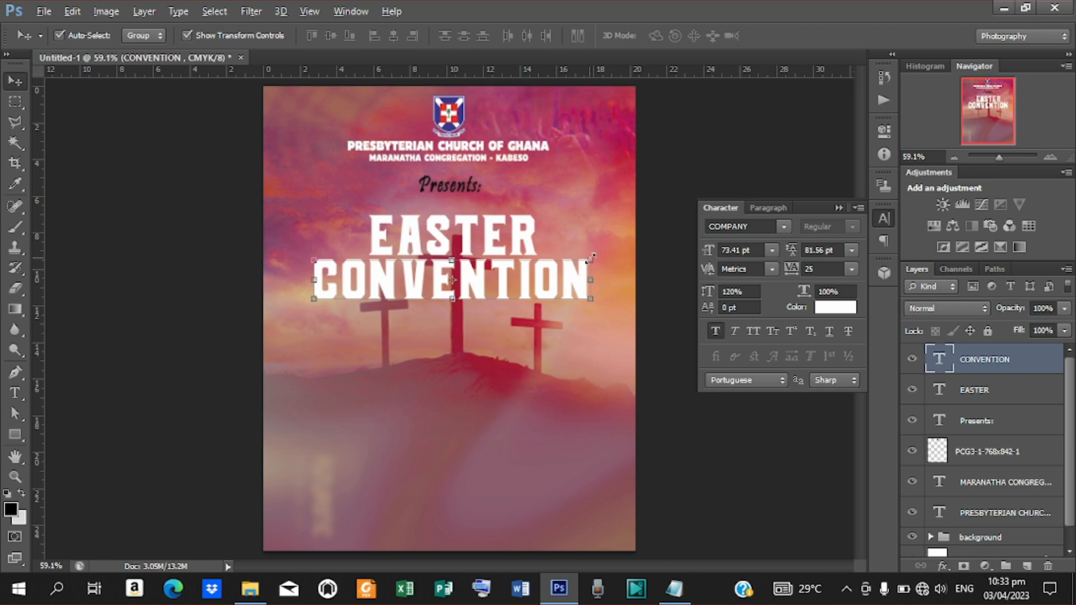
{"action": "left_click_drag", "start_coordinate": [586, 262], "coordinate": [563, 269]}
{"action": "key", "text": "Return"}
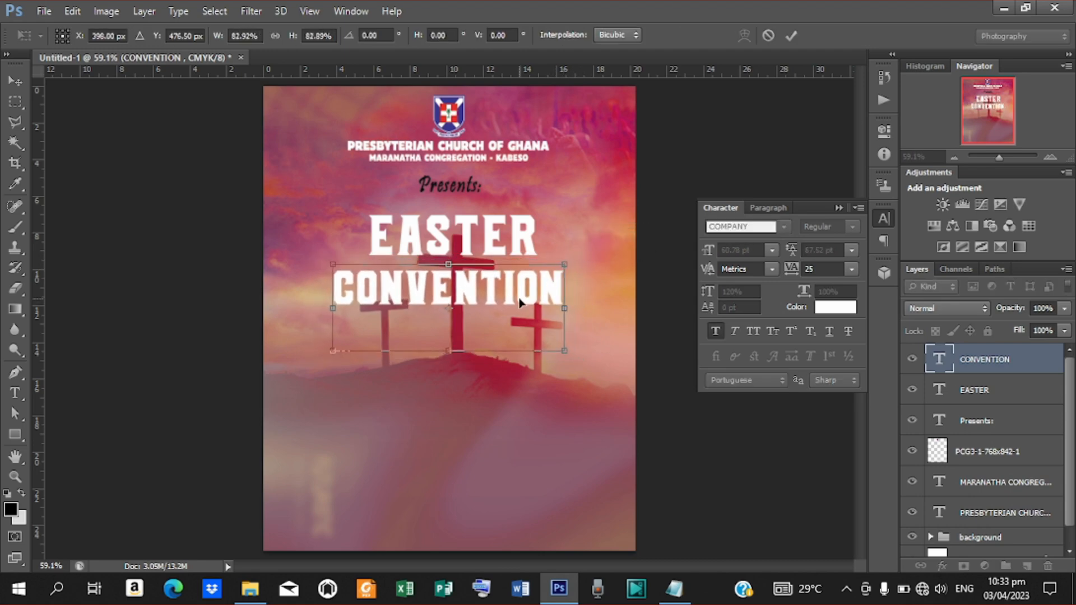
{"action": "left_click_drag", "start_coordinate": [520, 305], "coordinate": [521, 290]}
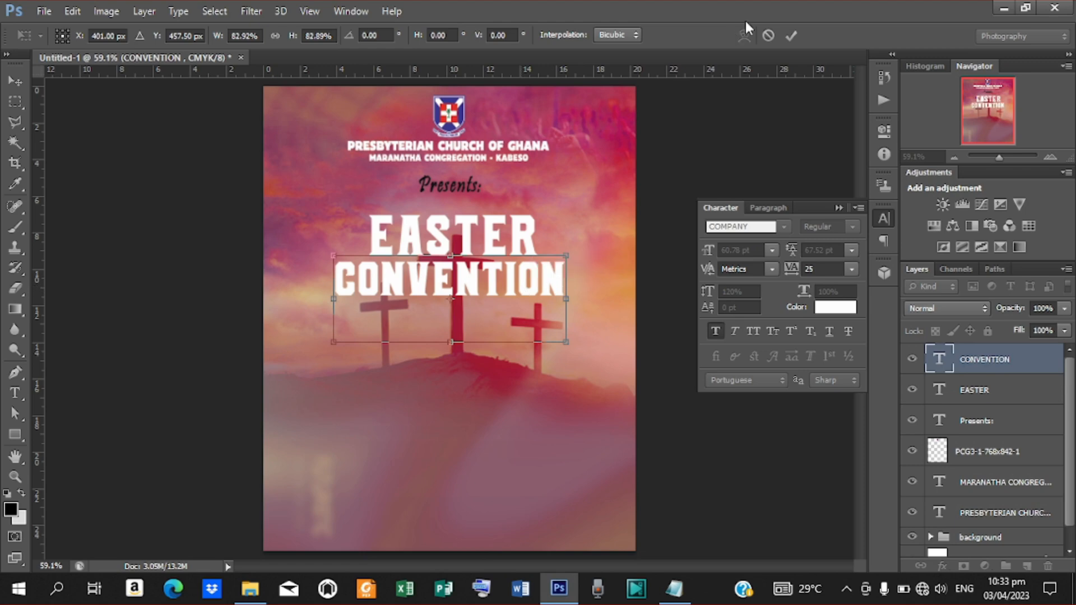
{"action": "left_click", "coordinate": [790, 34]}
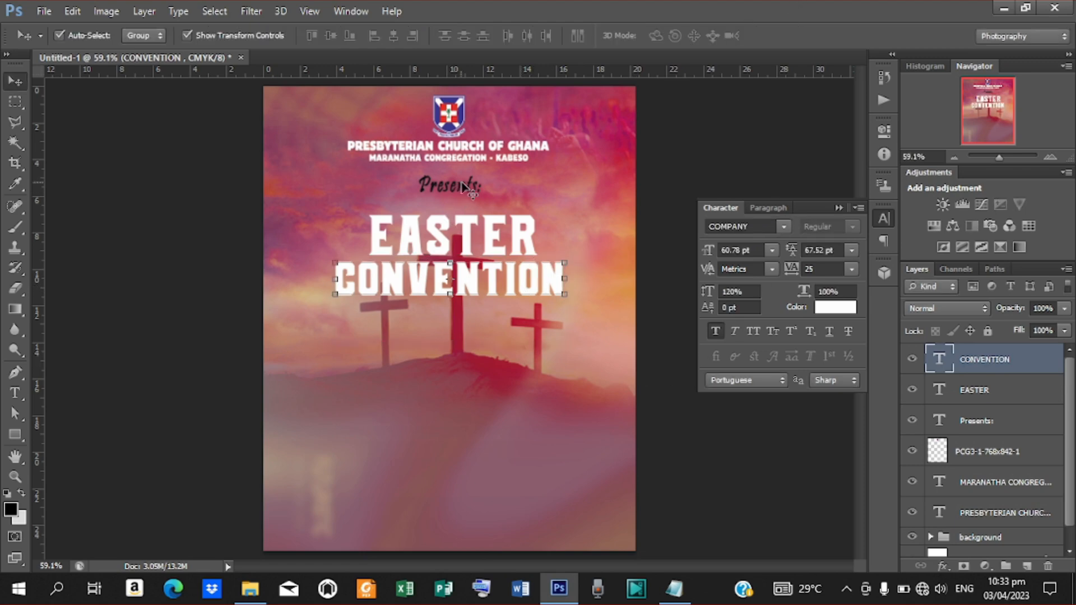
- Enable a Gradient Overlay in the layer style of the "EASTER" text
{"action": "left_click", "coordinate": [489, 229]}
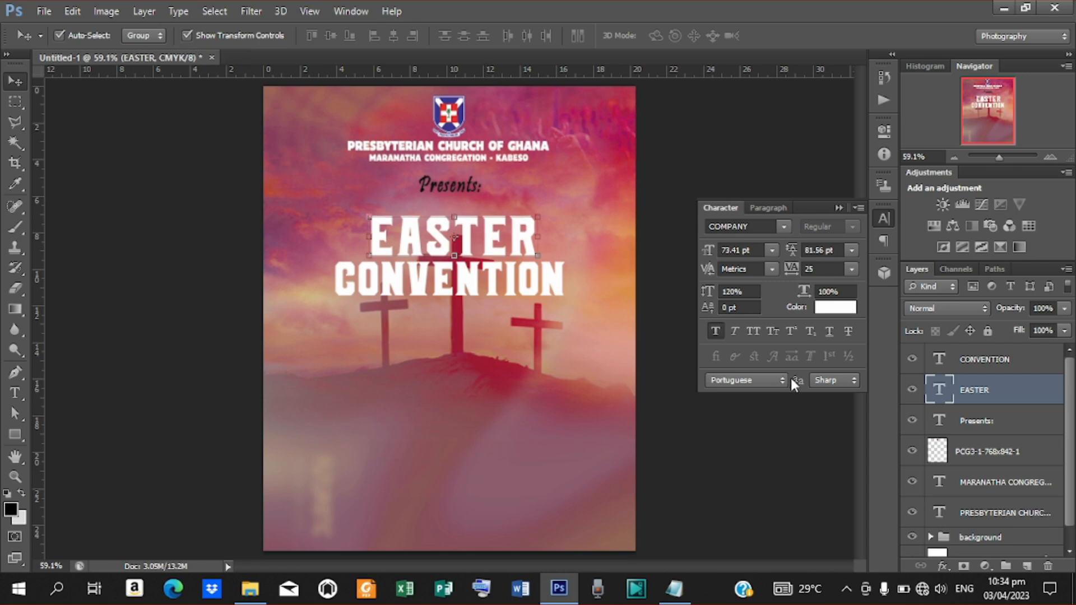
{"action": "right_click", "coordinate": [969, 399]}
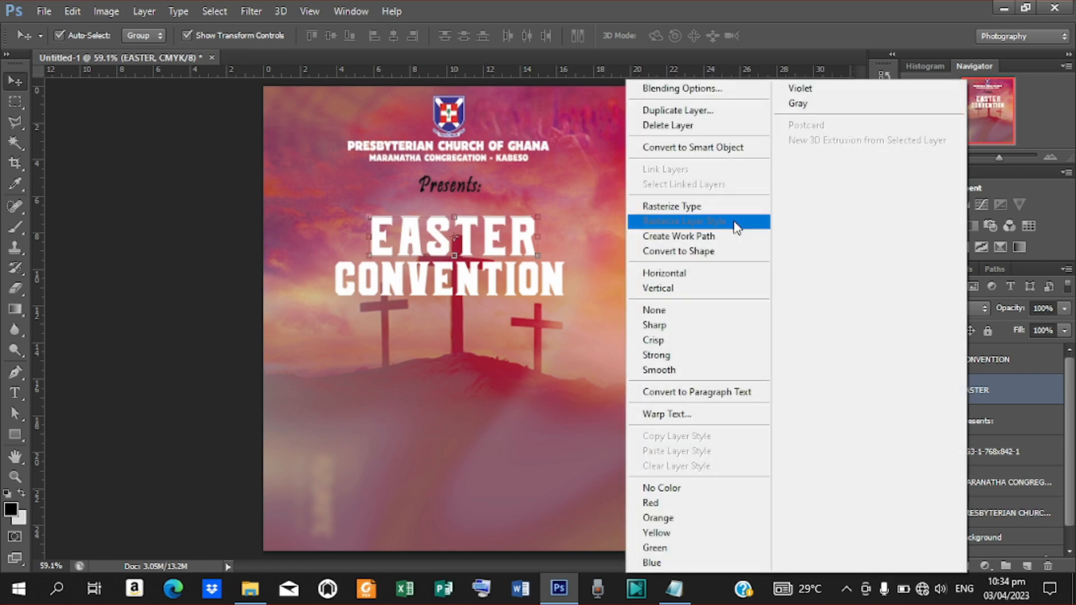
{"action": "left_click", "coordinate": [670, 88]}
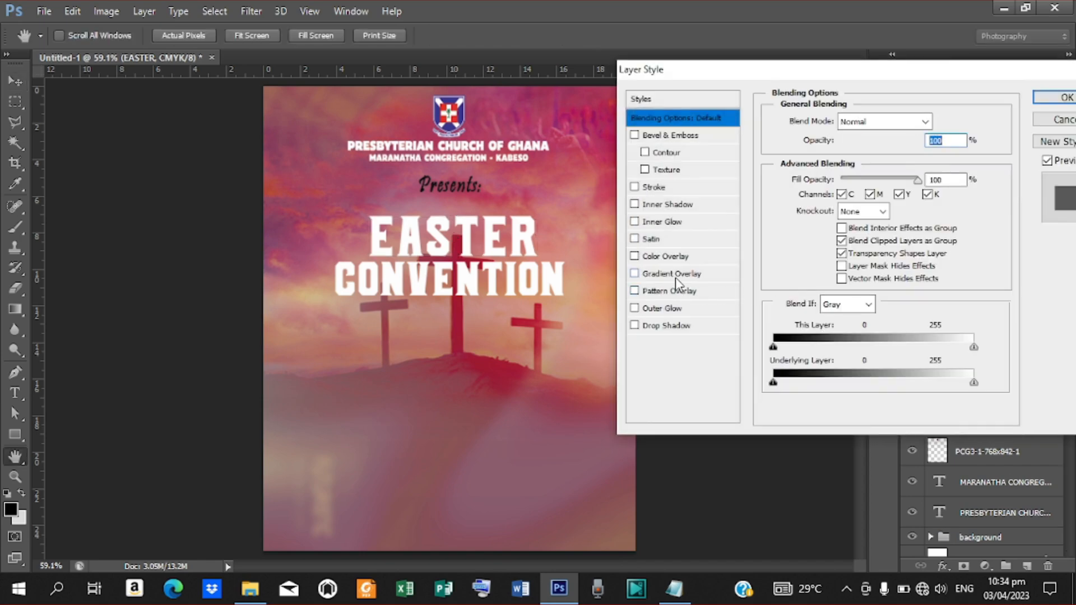
{"action": "left_click", "coordinate": [675, 277]}
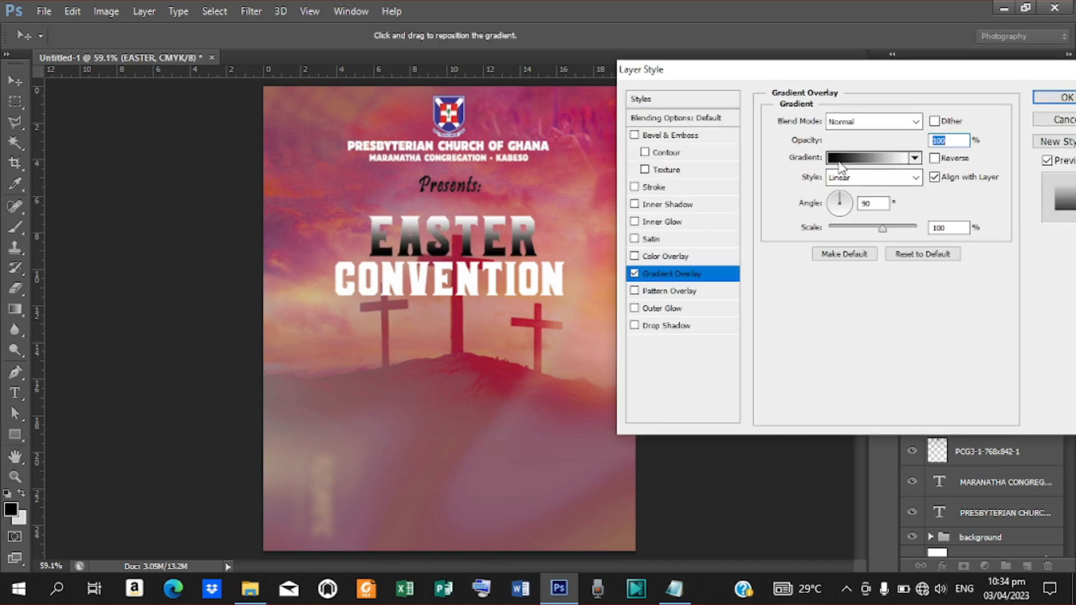
- Set the starting colour stop of the "EASTER" gradient overlay to purple #a30376
{"action": "left_click", "coordinate": [840, 160]}
{"action": "left_click", "coordinate": [661, 449]}
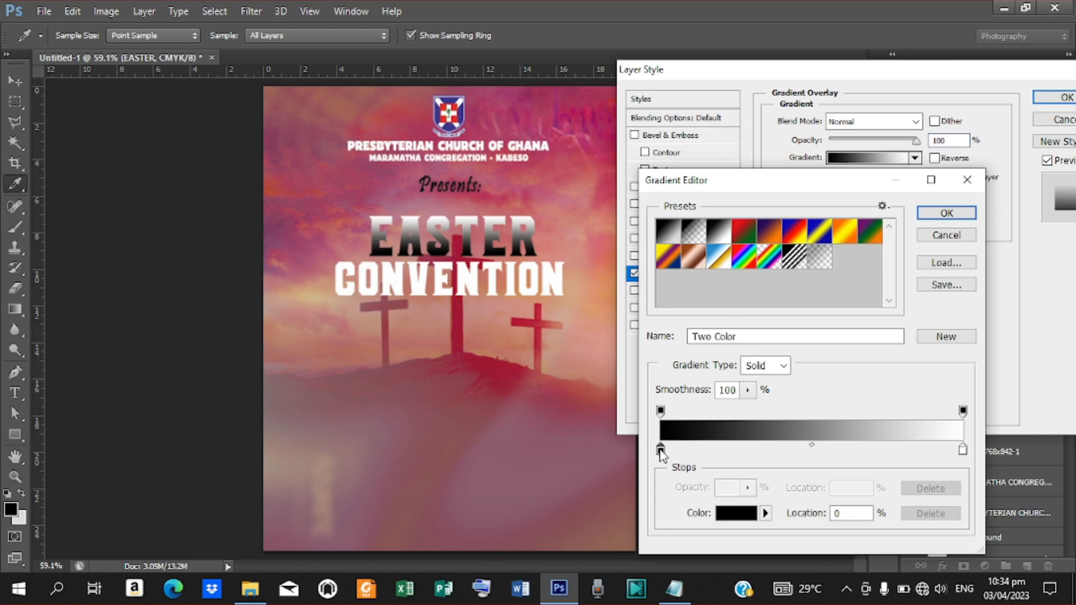
{"action": "double_click", "coordinate": [660, 450]}
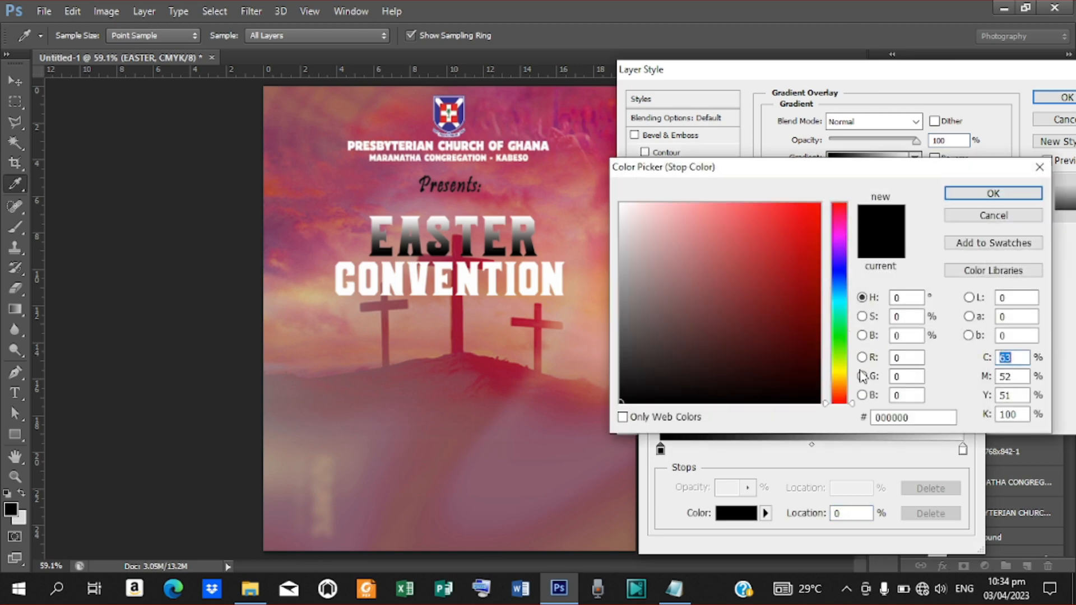
{"action": "left_click", "coordinate": [922, 418]}
{"action": "type", "text": "a"}
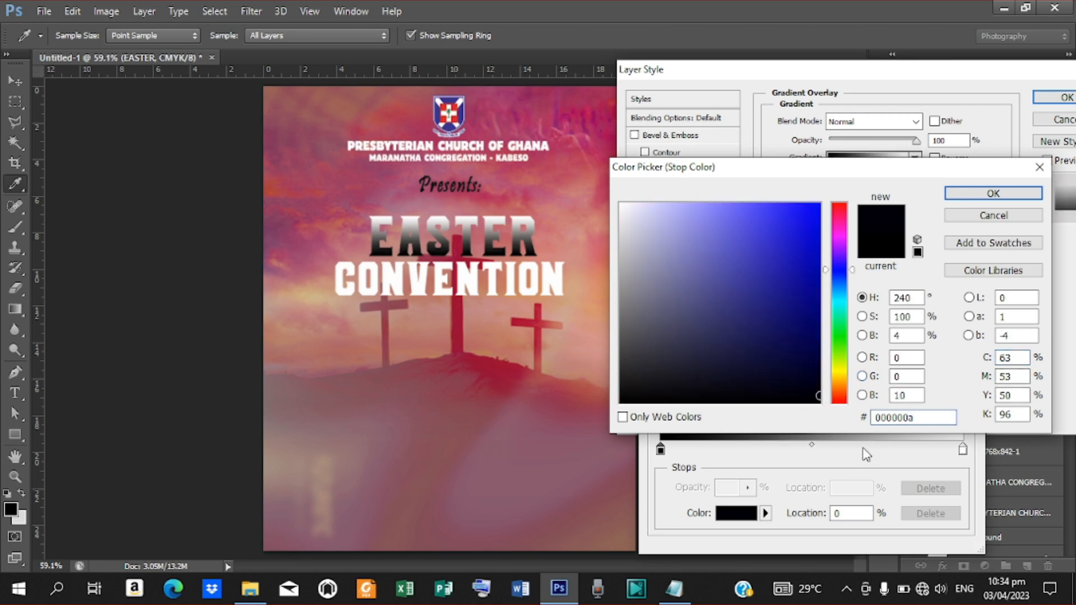
{"action": "key", "text": "BackSpace"}
{"action": "type", "text": "a30"}
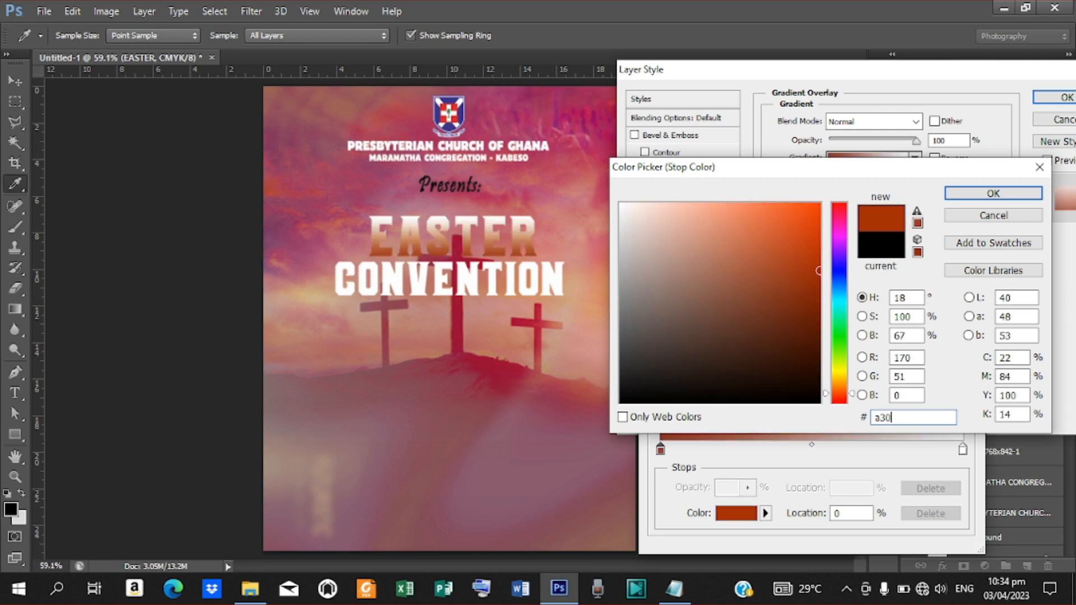
{"action": "type", "text": "3"}
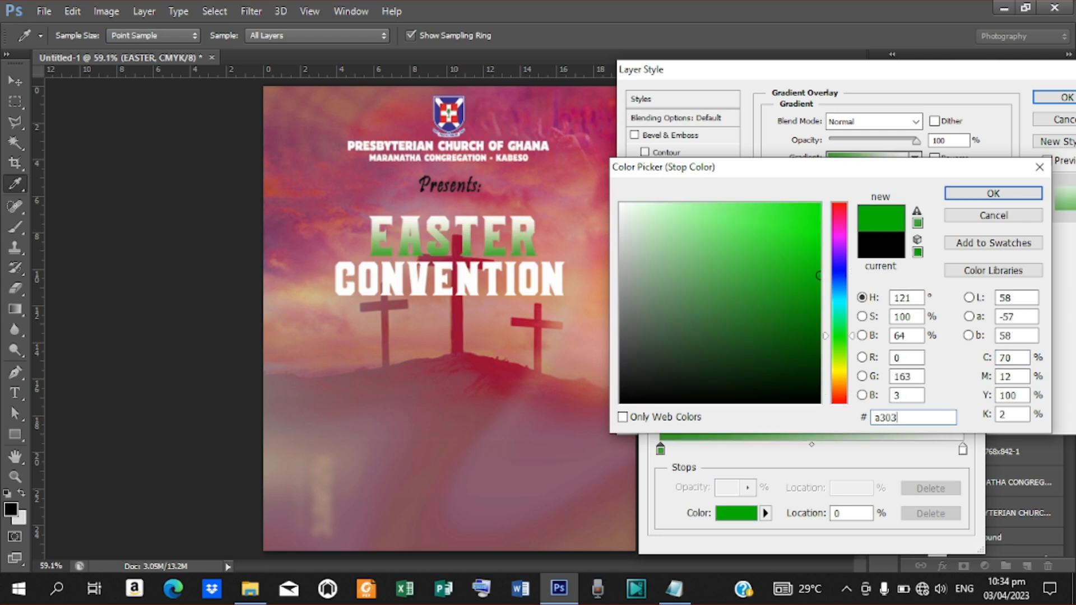
{"action": "type", "text": "76"}
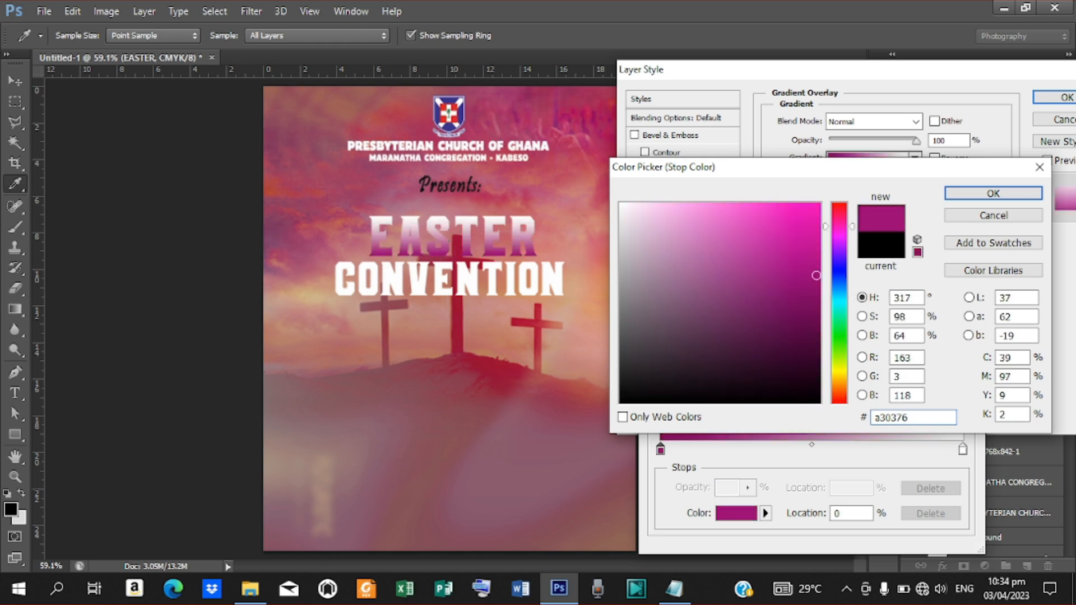
{"action": "key", "text": "Return"}
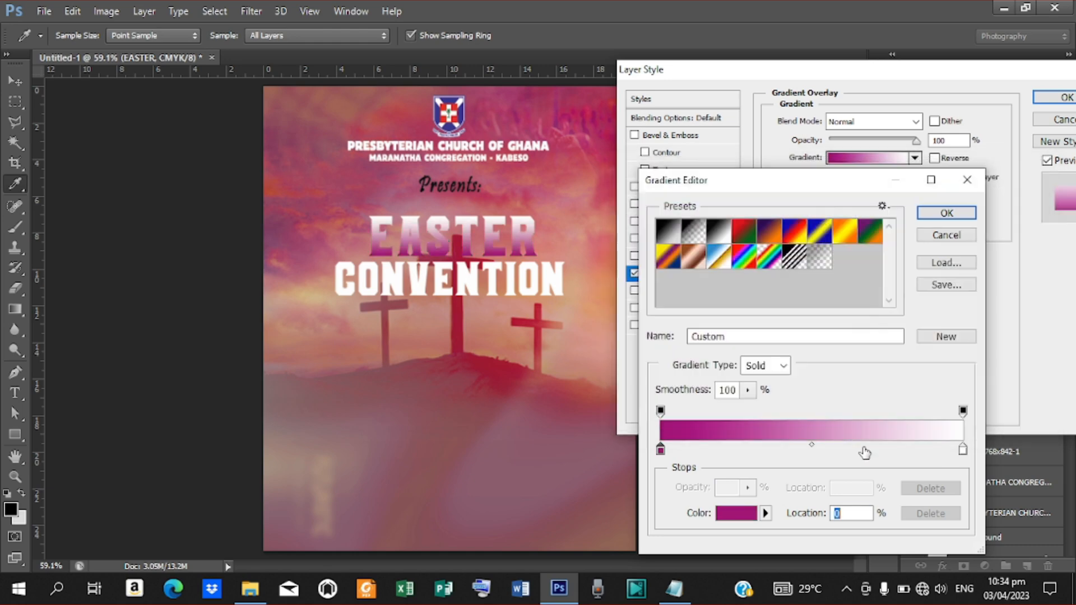
- Set the gradient's end colour stop to blue #0097bd and accept the edited gradient
{"action": "double_click", "coordinate": [963, 449]}
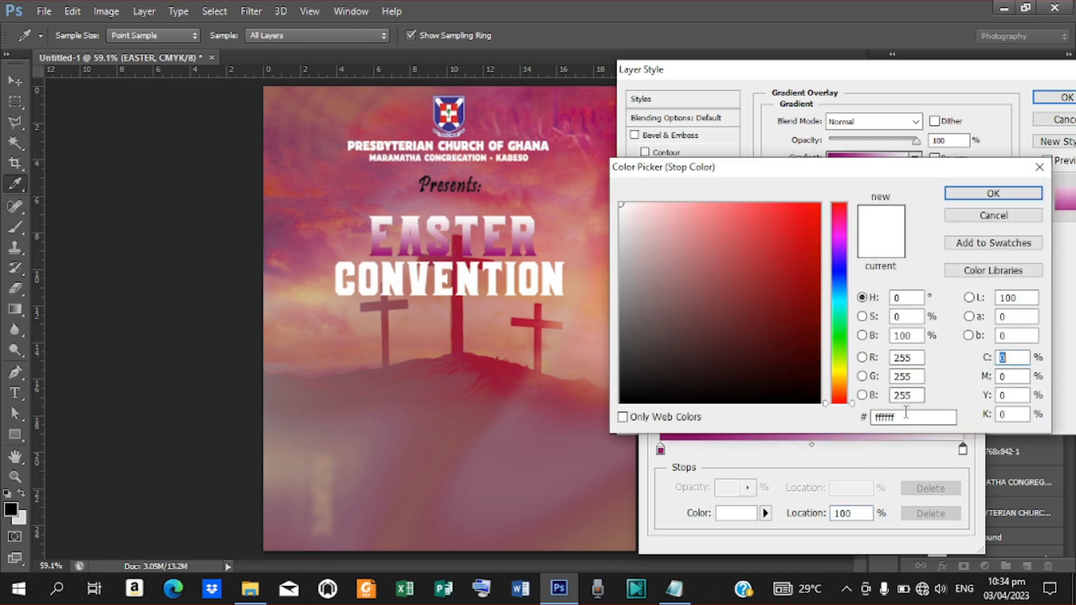
{"action": "left_click_drag", "start_coordinate": [905, 414], "coordinate": [835, 419]}
{"action": "type", "text": "00"}
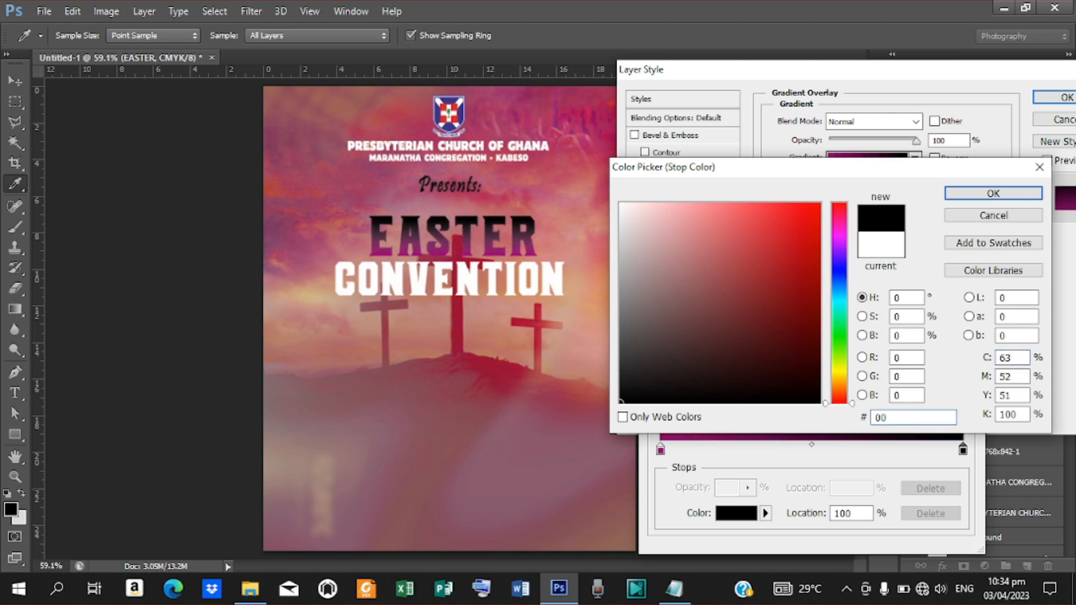
{"action": "type", "text": "97"}
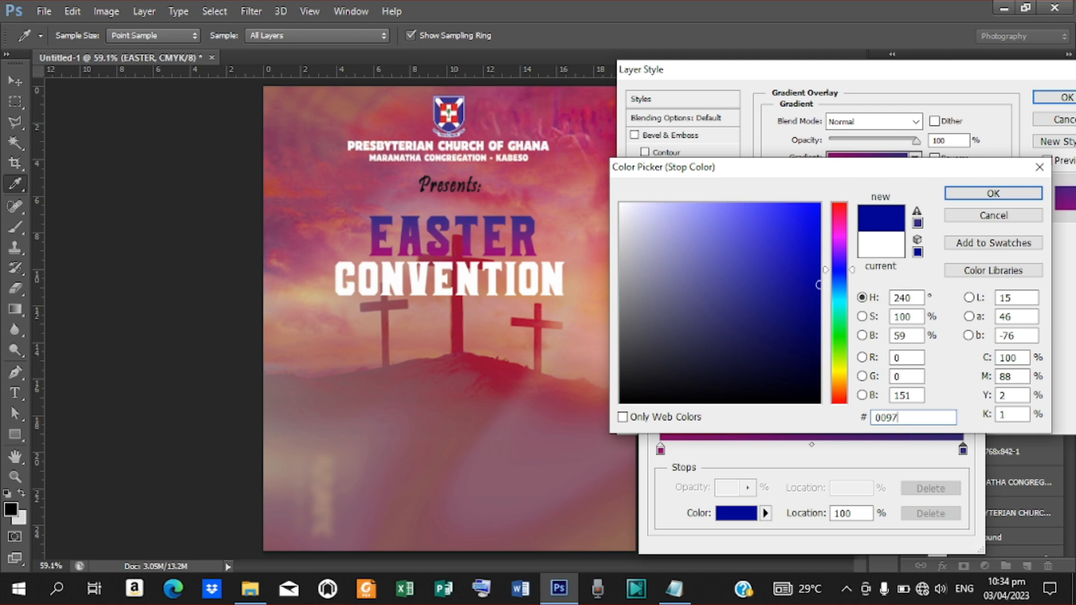
{"action": "type", "text": "b"}
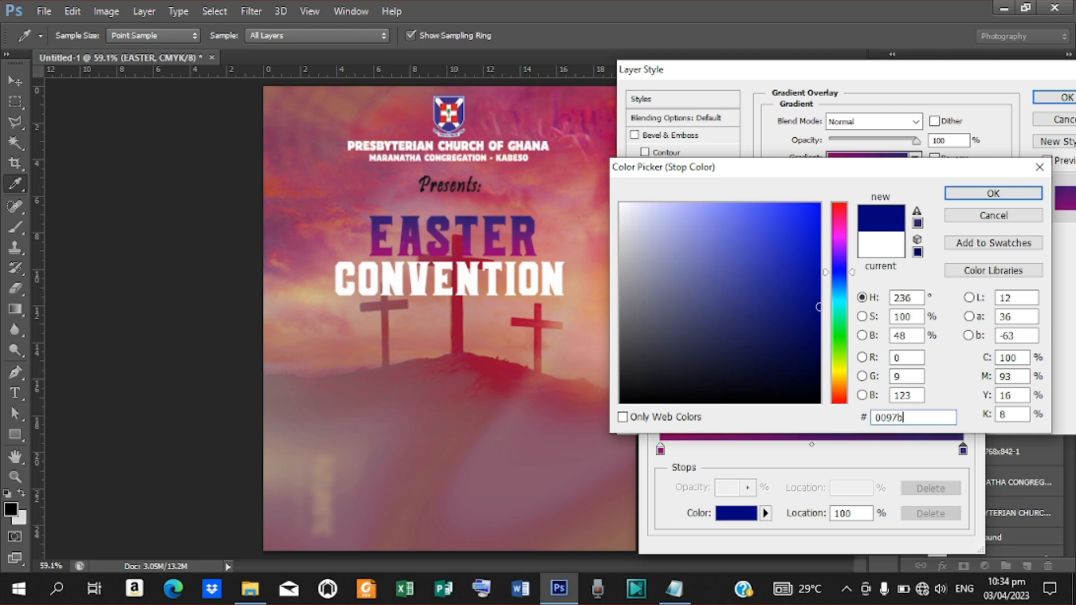
{"action": "type", "text": "d"}
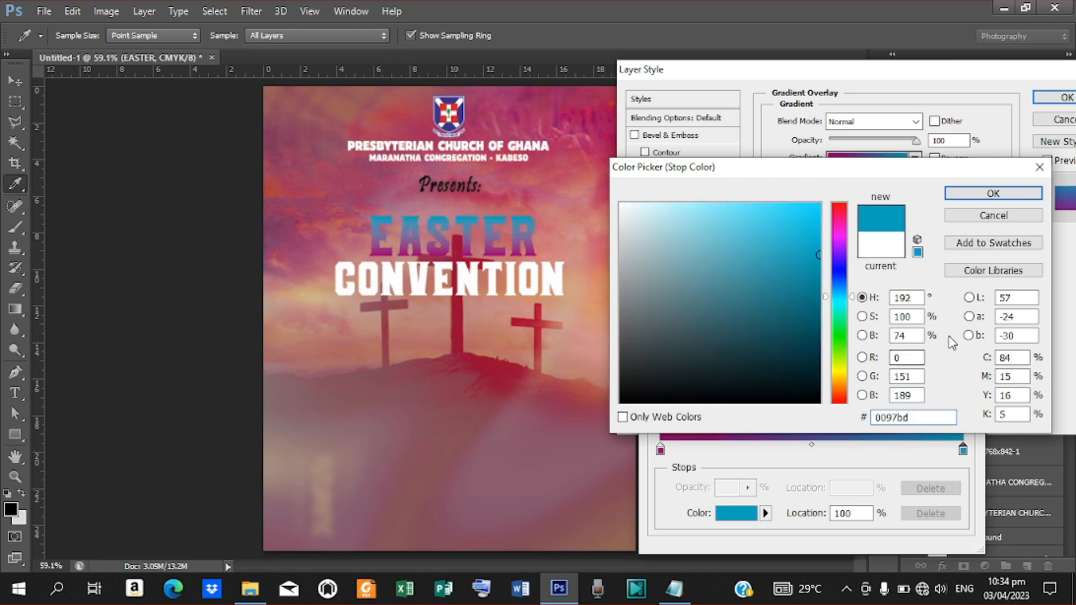
{"action": "left_click", "coordinate": [985, 194]}
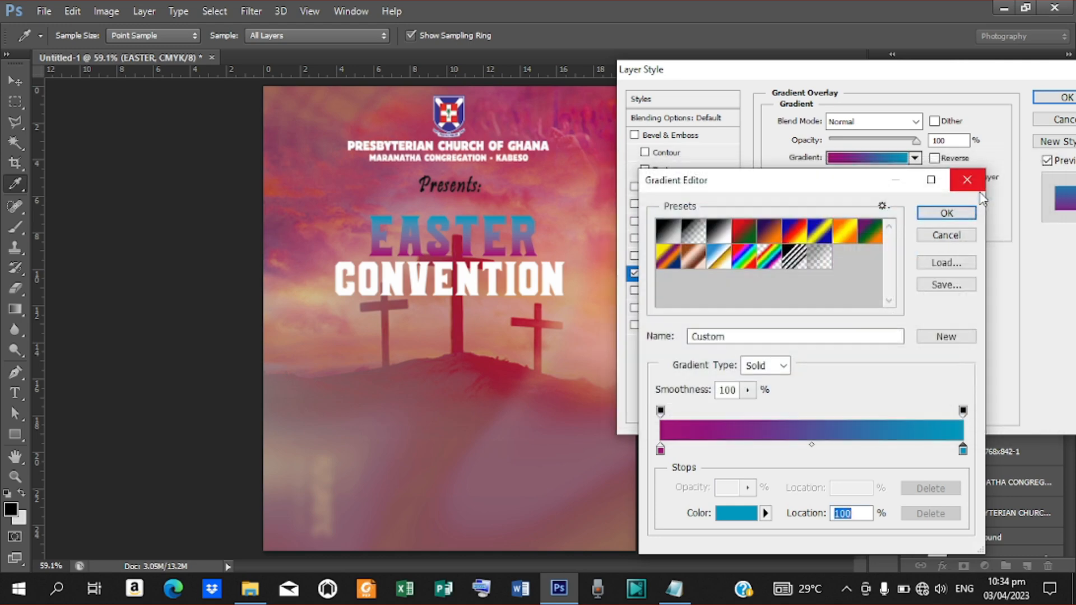
{"action": "left_click", "coordinate": [947, 214]}
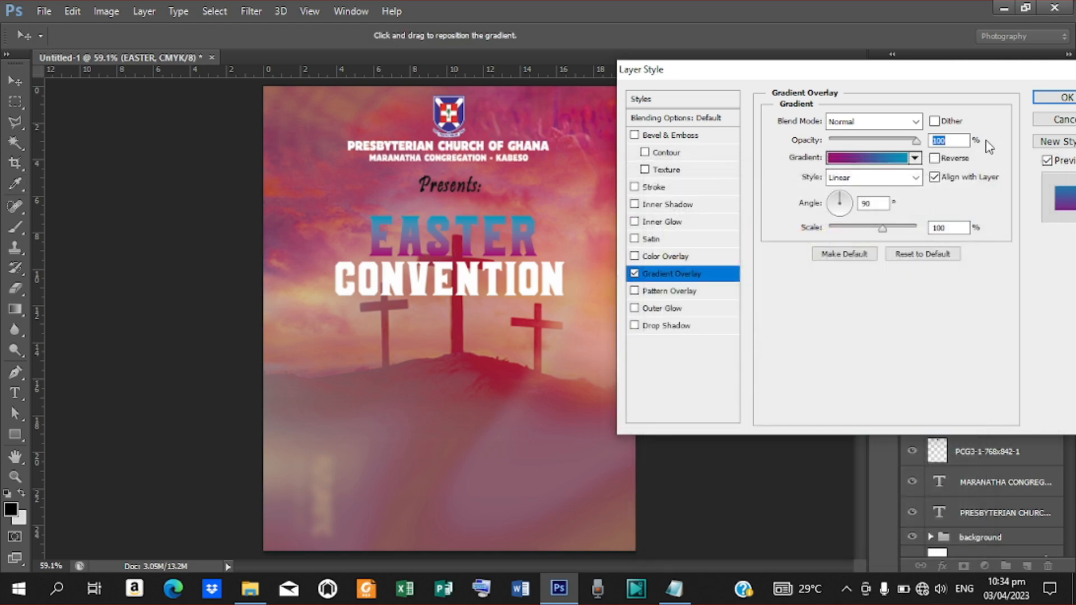
- Add a Drop Shadow to "EASTER", then try Bevel & Emboss and switch it off again
{"action": "left_click", "coordinate": [672, 329]}
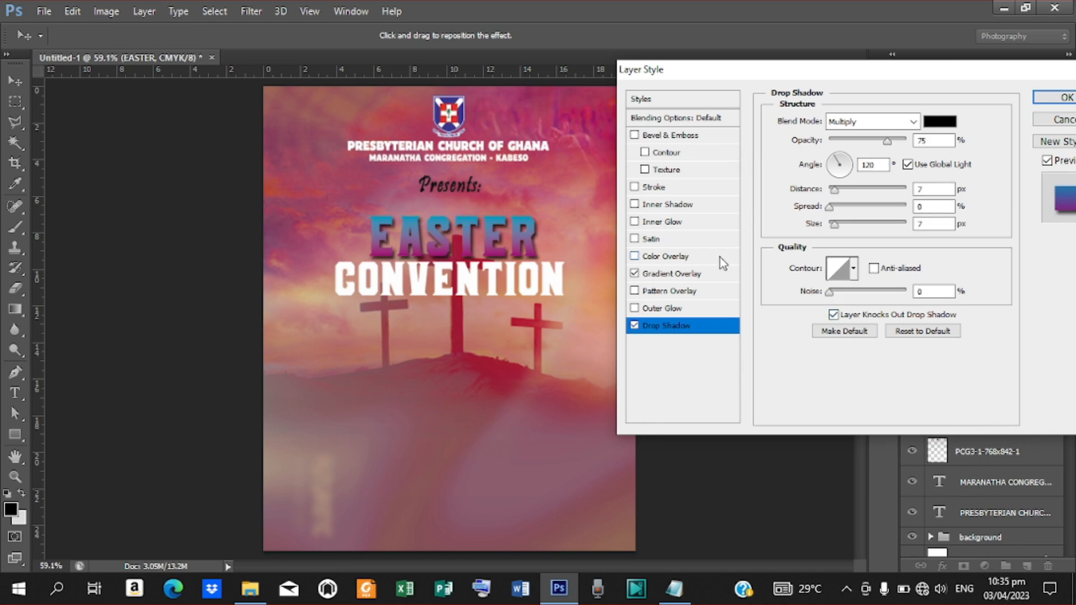
{"action": "left_click", "coordinate": [663, 136]}
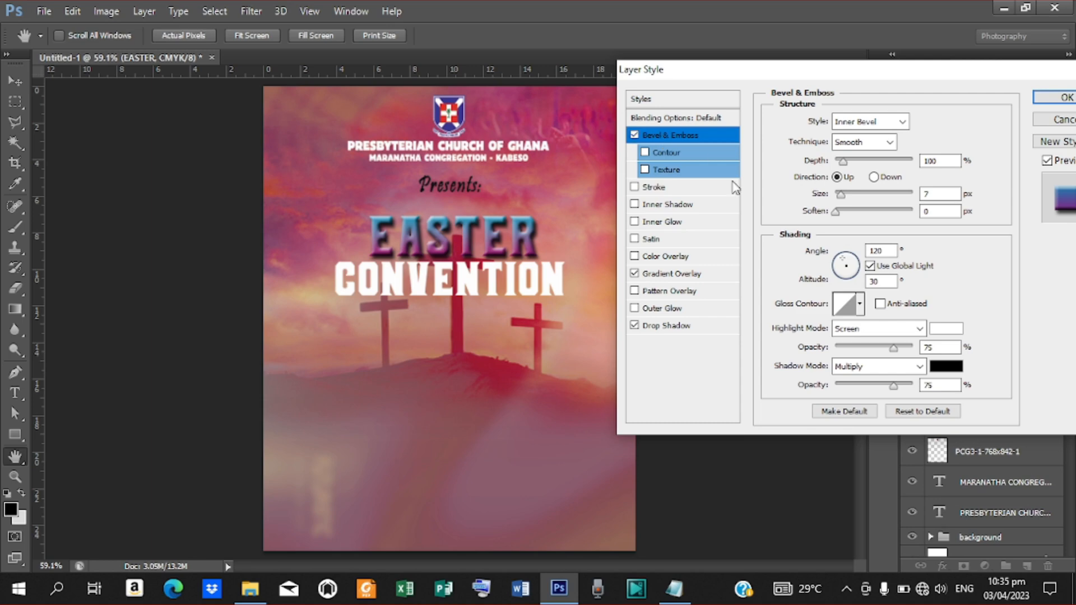
{"action": "left_click", "coordinate": [635, 135]}
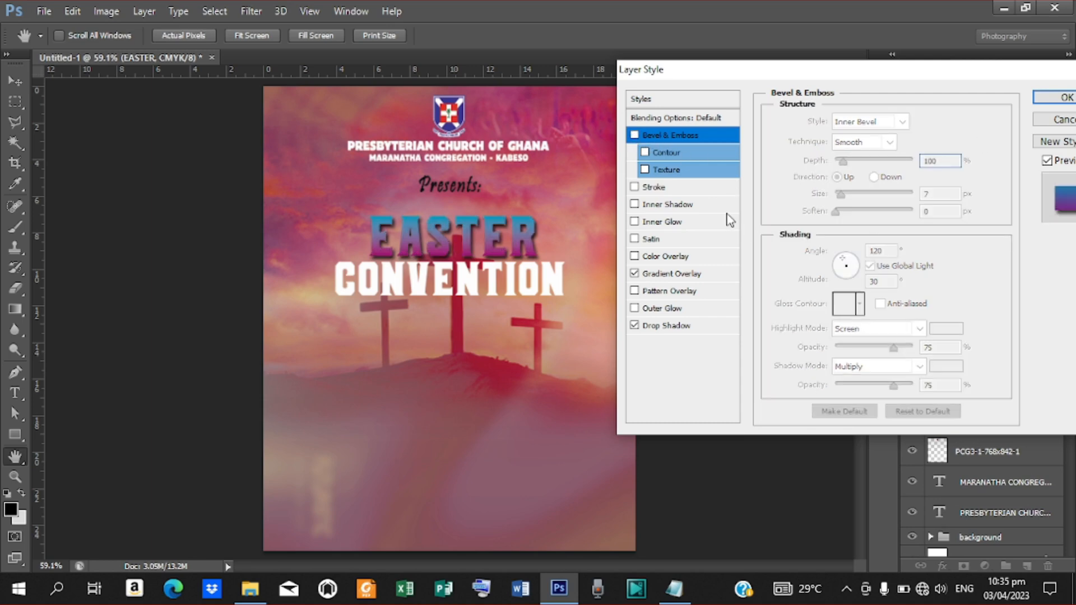
- Add a 2 px outside stroke to "EASTER" in dark red #a11a31 sampled from the central cross, and apply the layer style
{"action": "left_click", "coordinate": [660, 188]}
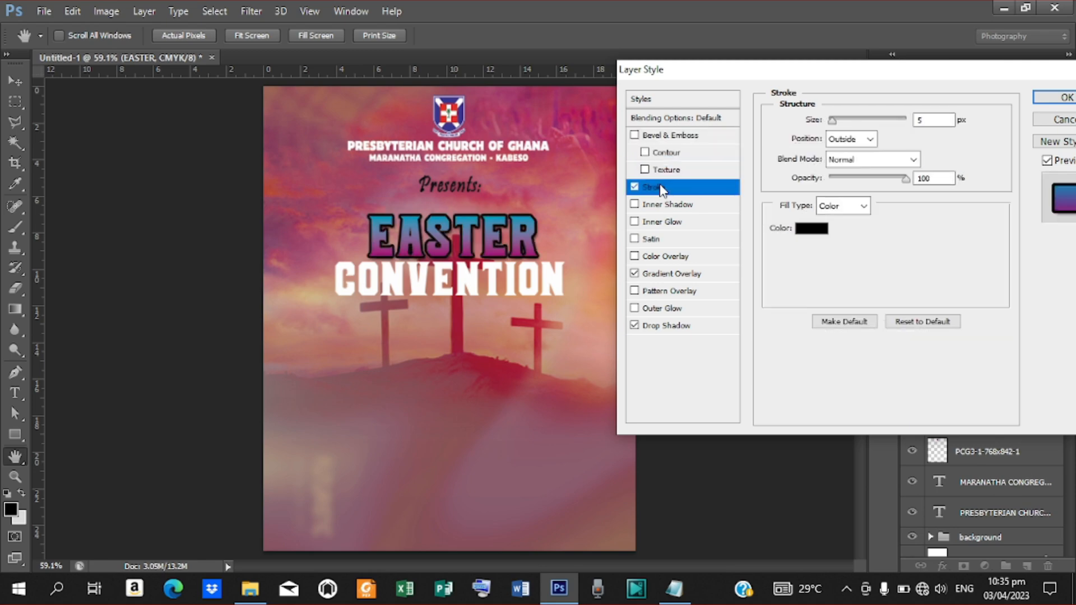
{"action": "left_click", "coordinate": [812, 230]}
{"action": "left_click", "coordinate": [811, 232]}
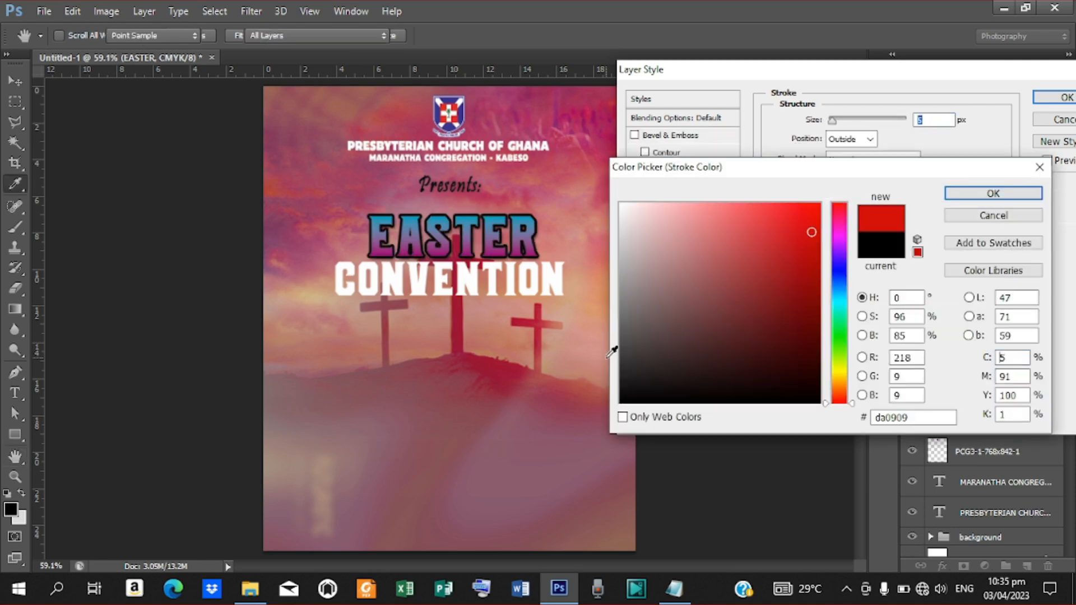
{"action": "left_click", "coordinate": [461, 331]}
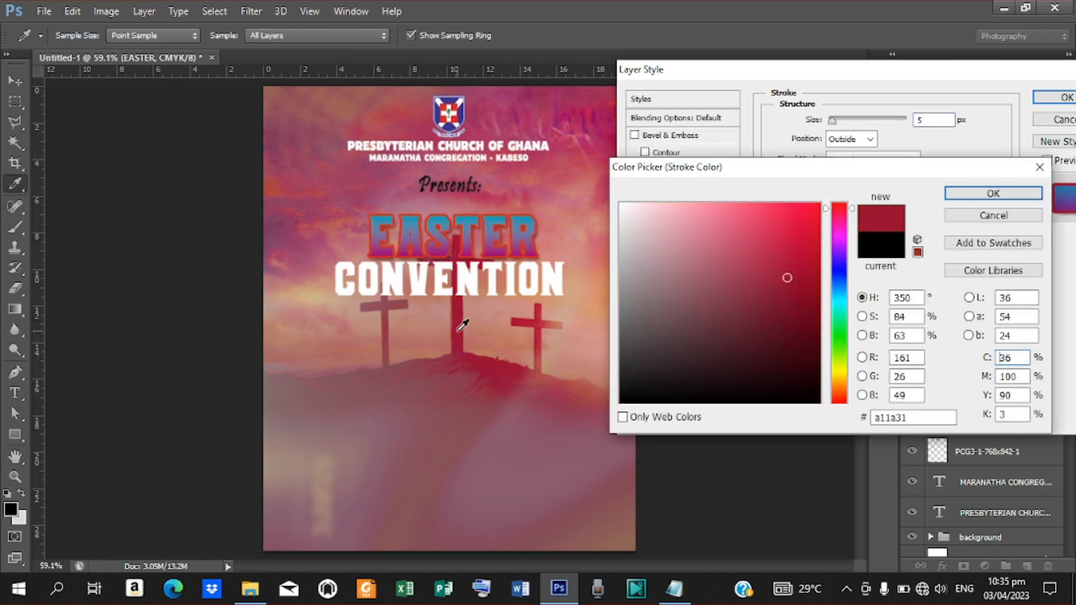
{"action": "left_click", "coordinate": [992, 193]}
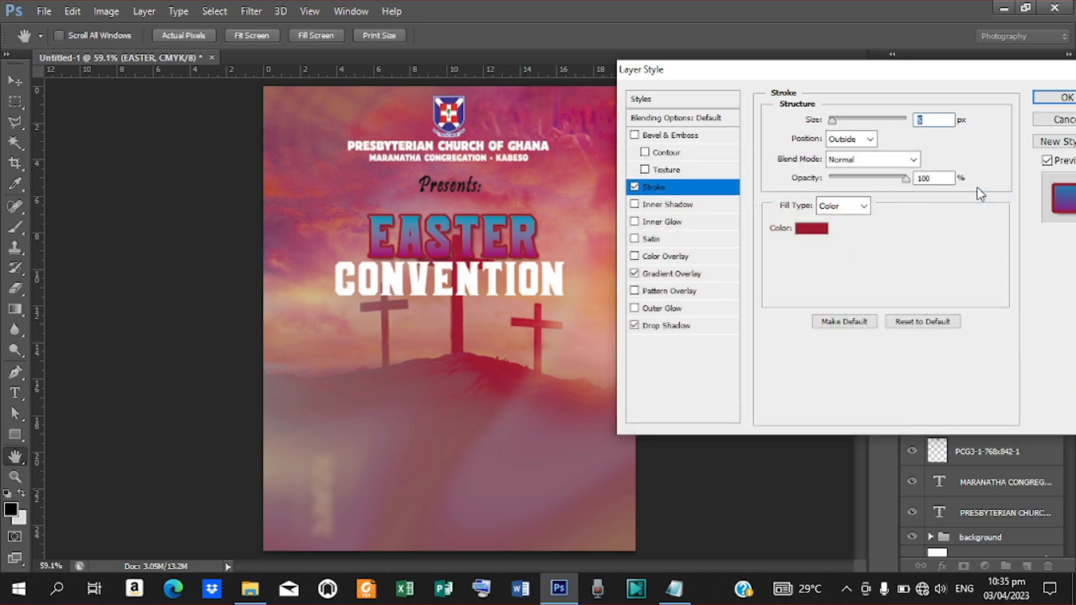
{"action": "type", "text": "2"}
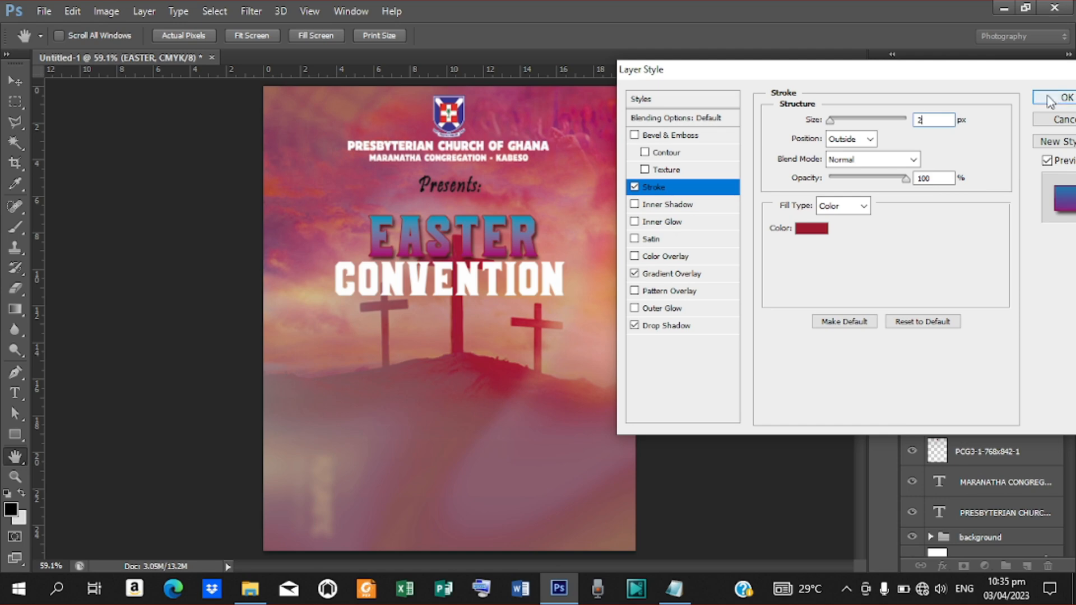
{"action": "key", "text": "Return"}
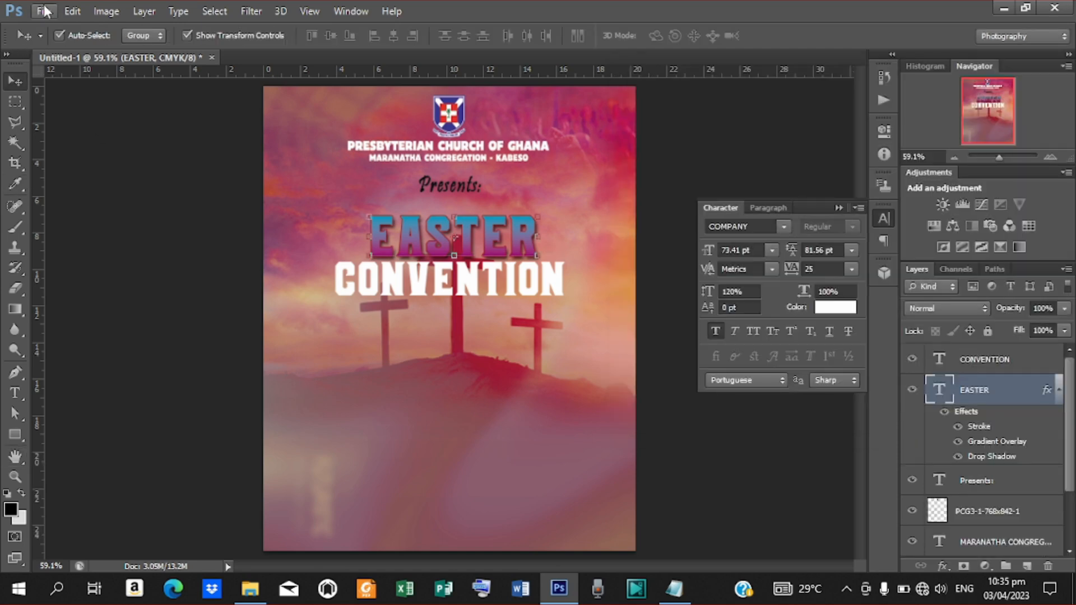
- Place the image 4028 from the CHURCH FLYER folder above the "EASTER" layer and clip it to that text
{"action": "left_click", "coordinate": [45, 11]}
{"action": "left_click", "coordinate": [65, 264]}
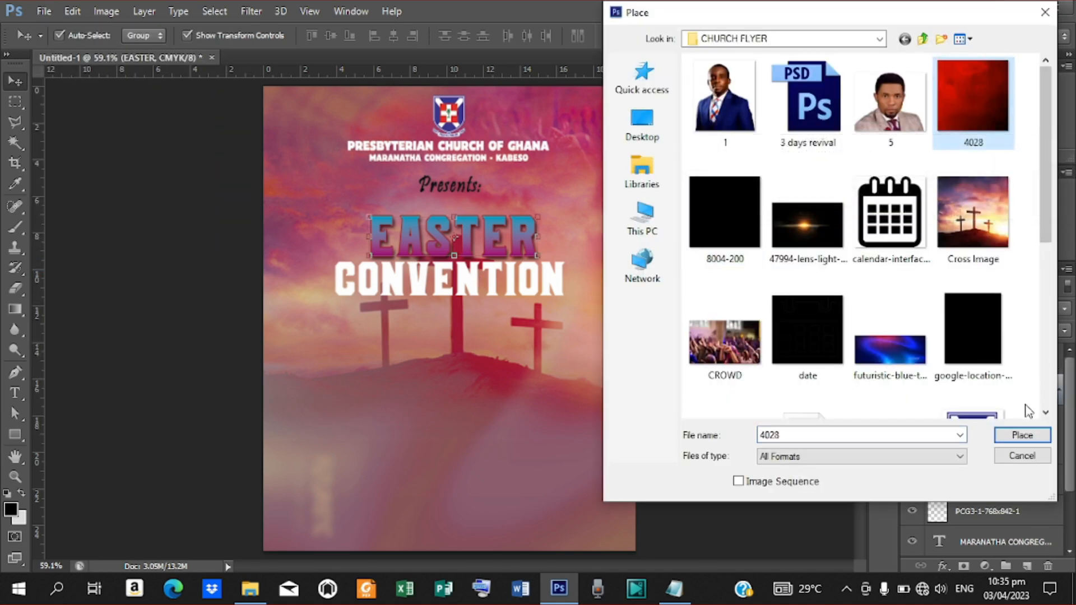
{"action": "left_click", "coordinate": [1021, 436]}
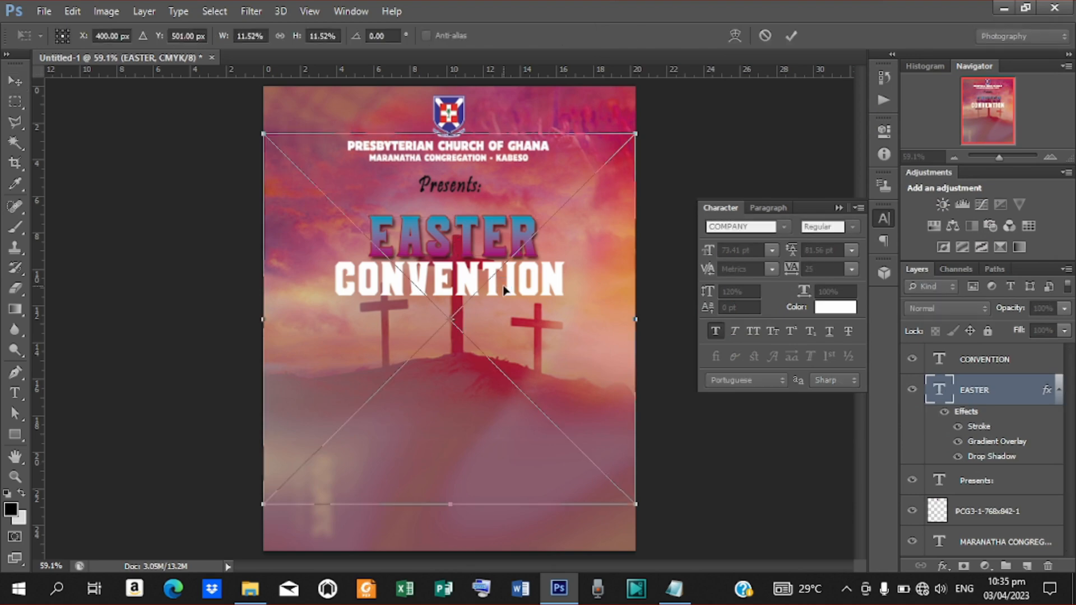
{"action": "left_click", "coordinate": [793, 36]}
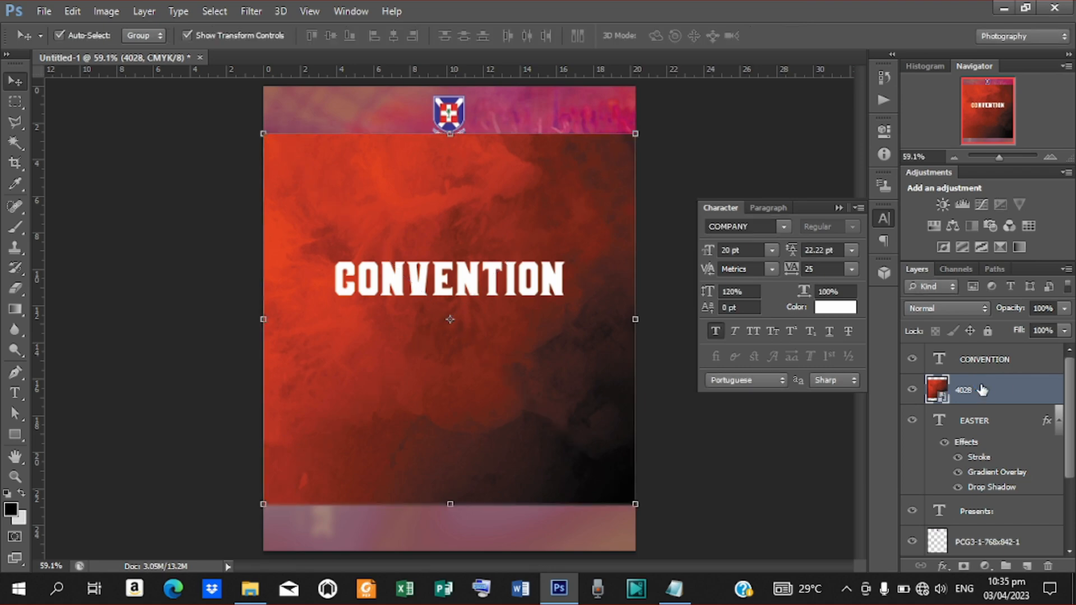
{"action": "right_click", "coordinate": [982, 389]}
{"action": "left_click", "coordinate": [717, 284]}
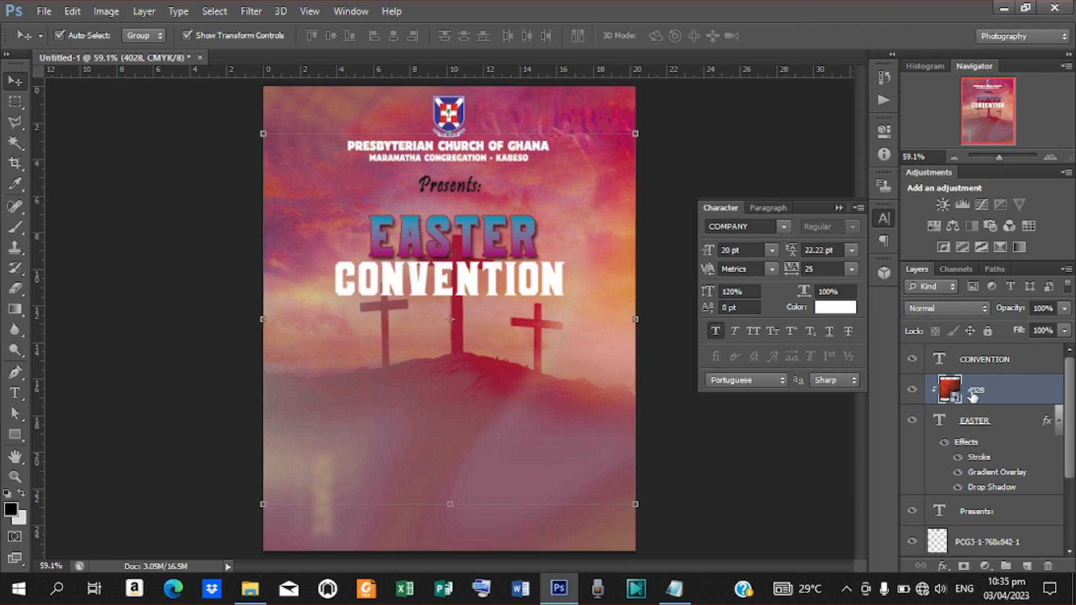
- Add a Gradient Overlay to the "CONVENTION" text layer
{"action": "left_click", "coordinate": [975, 424]}
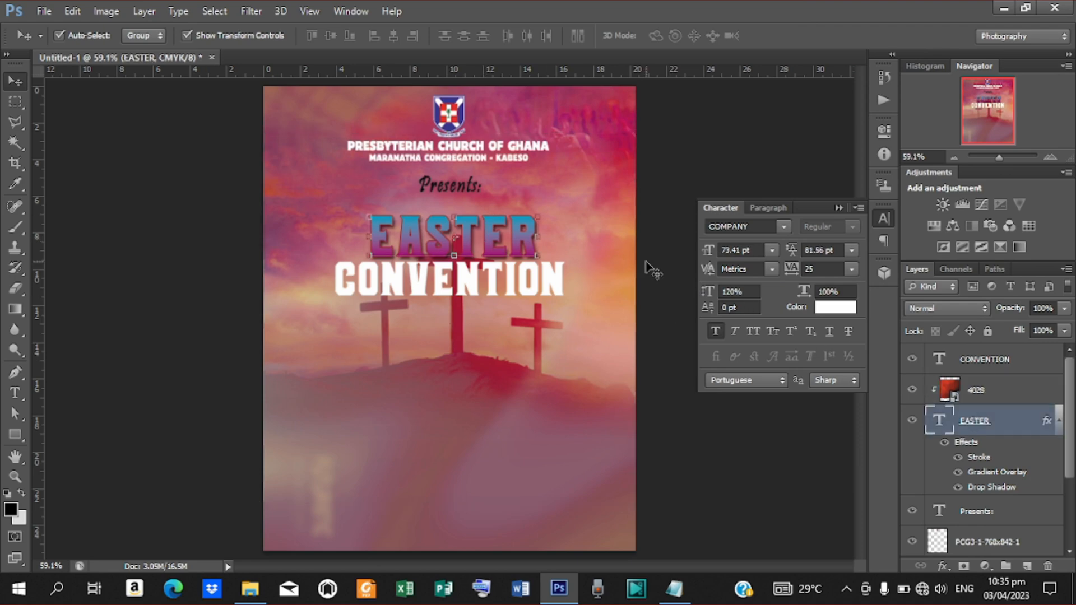
{"action": "left_click", "coordinate": [516, 288]}
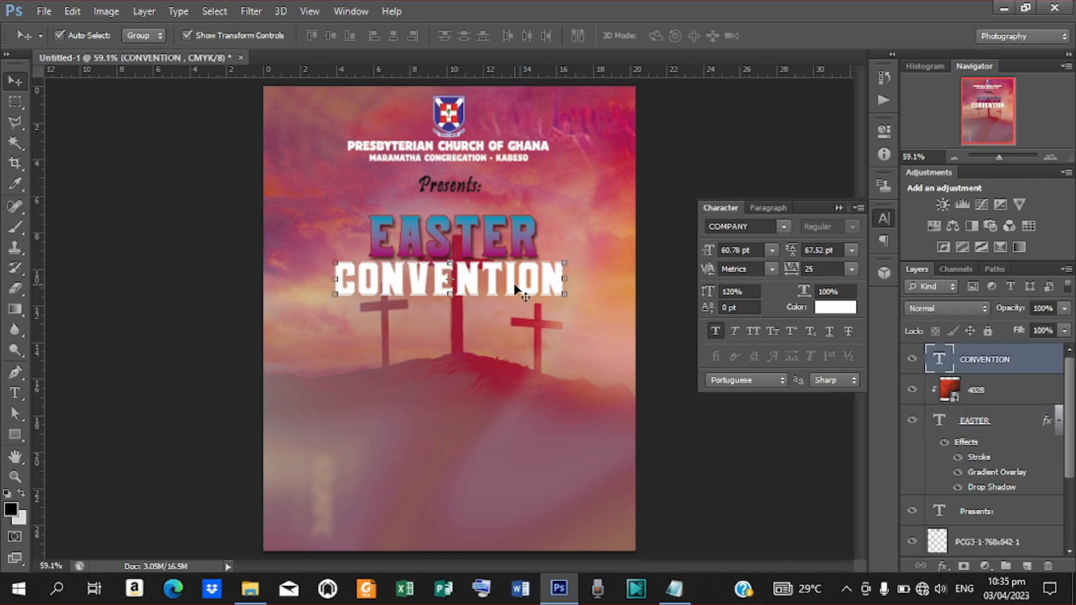
{"action": "right_click", "coordinate": [969, 368]}
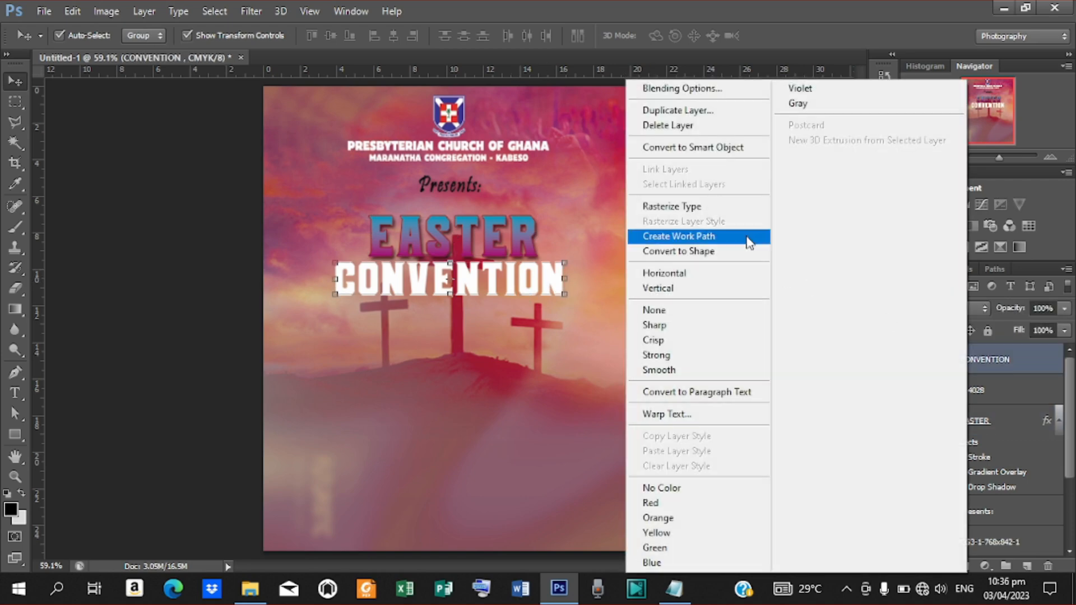
{"action": "left_click", "coordinate": [694, 89]}
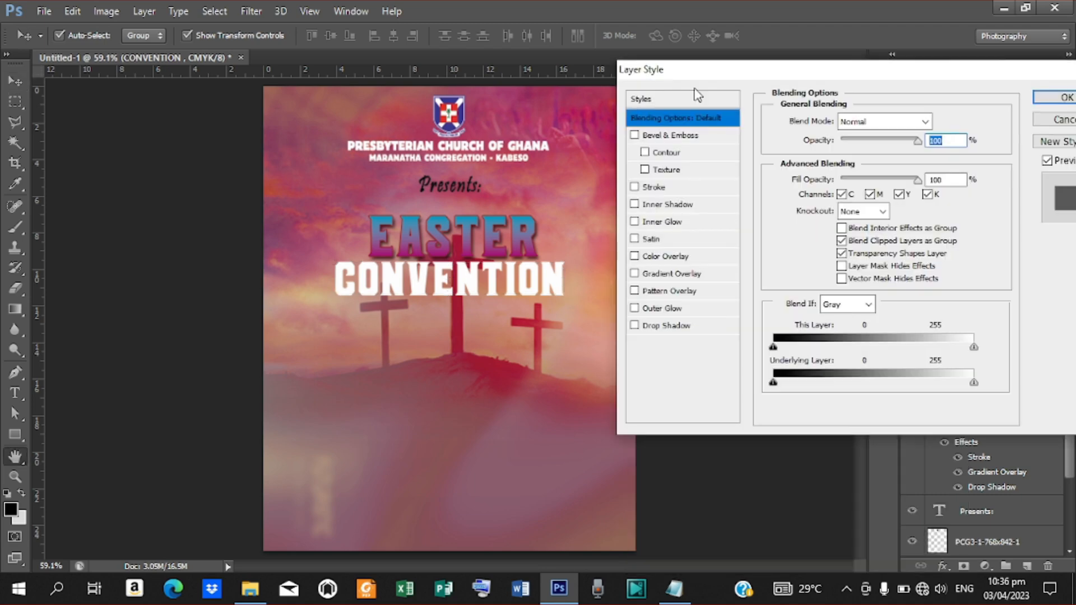
{"action": "left_click", "coordinate": [664, 275]}
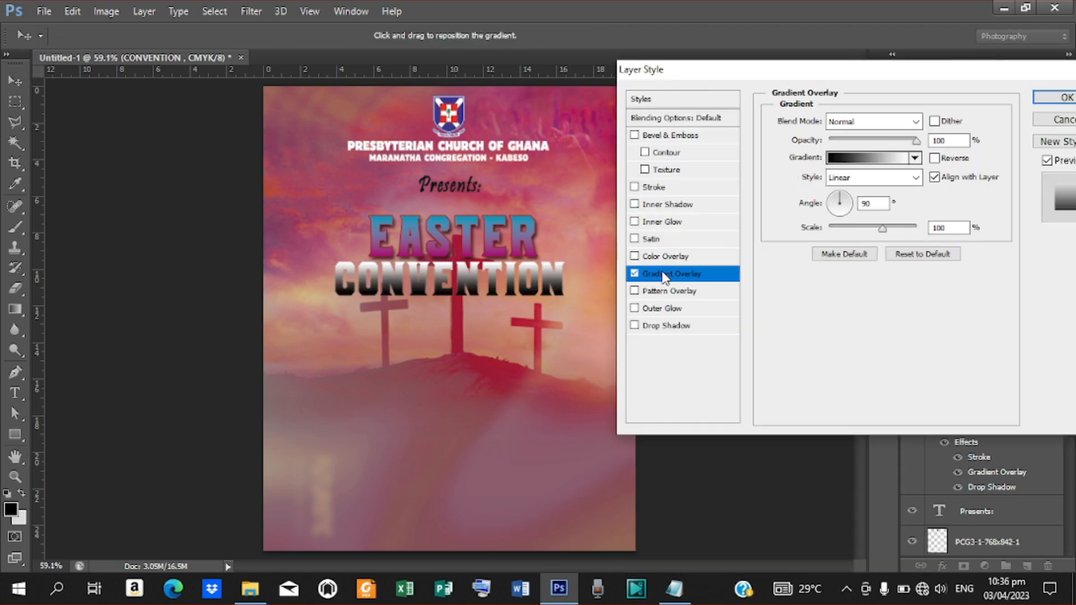
- Set the overlay gradient's start colour stop to dark red #560000 and accept the edited gradient
{"action": "left_click", "coordinate": [831, 158]}
{"action": "left_click", "coordinate": [661, 450]}
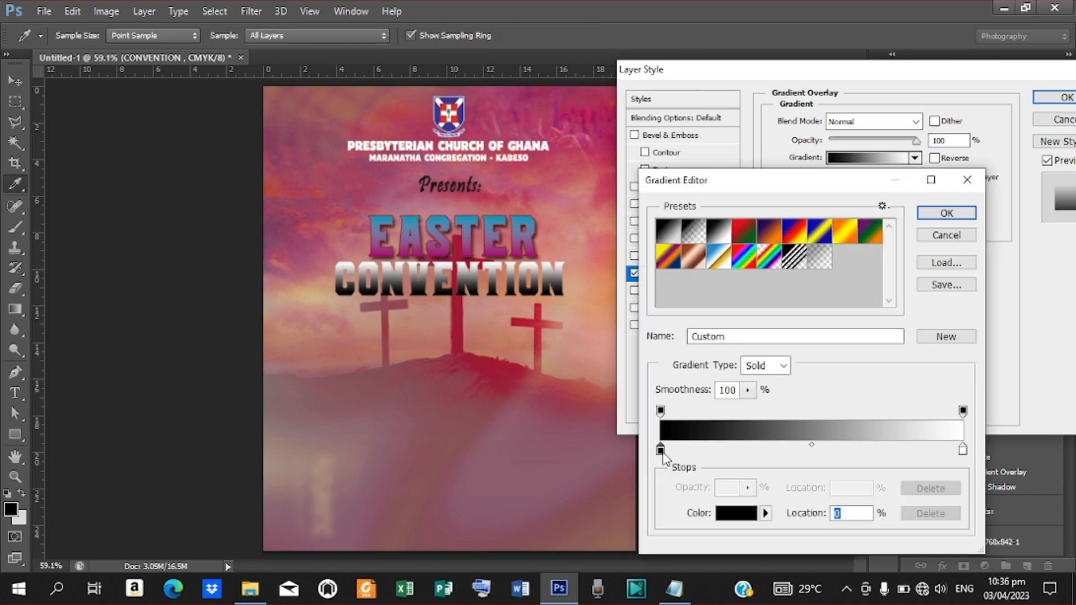
{"action": "double_click", "coordinate": [661, 451]}
{"action": "left_click", "coordinate": [814, 278]}
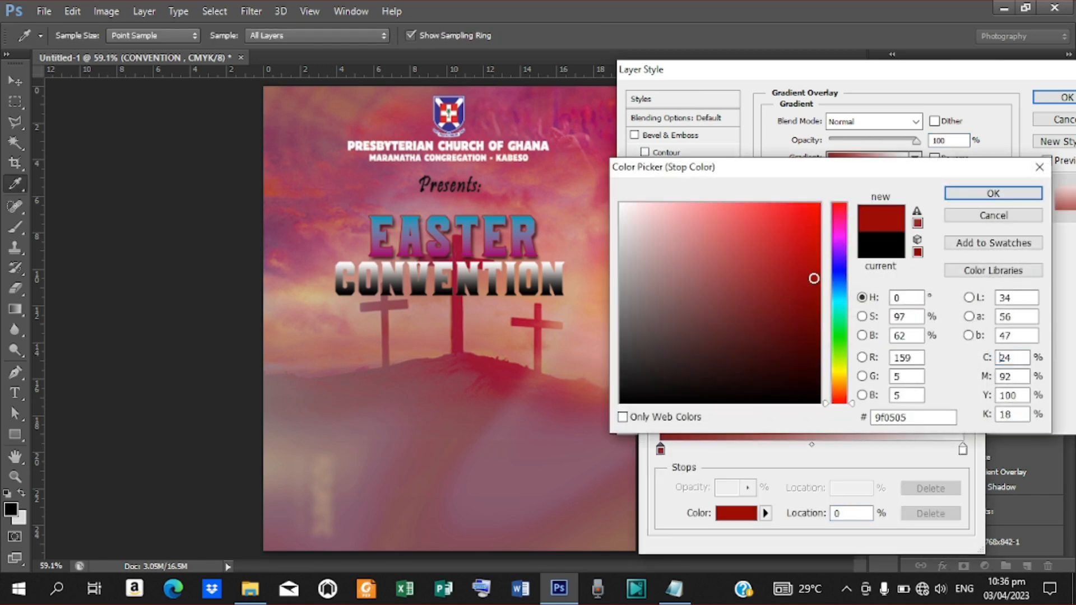
{"action": "left_click_drag", "start_coordinate": [813, 279], "coordinate": [817, 337]}
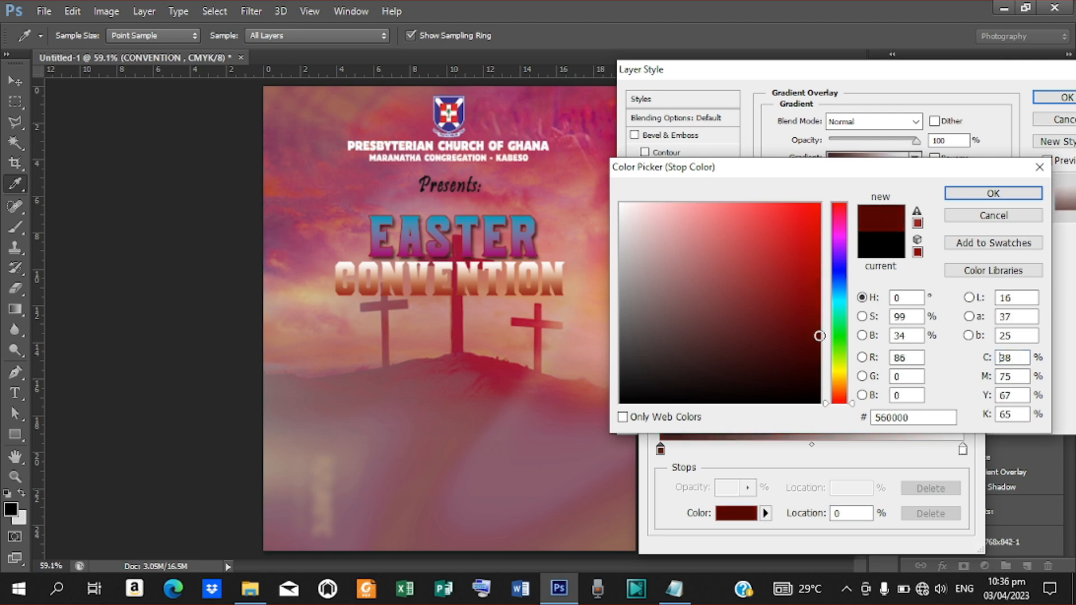
{"action": "left_click", "coordinate": [987, 196]}
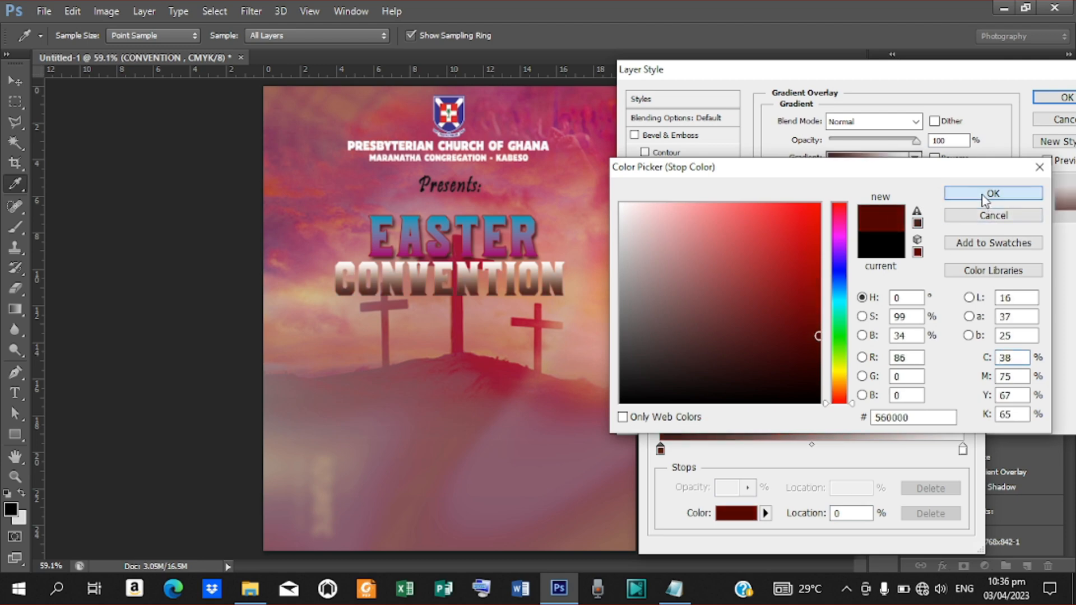
{"action": "left_click", "coordinate": [946, 213]}
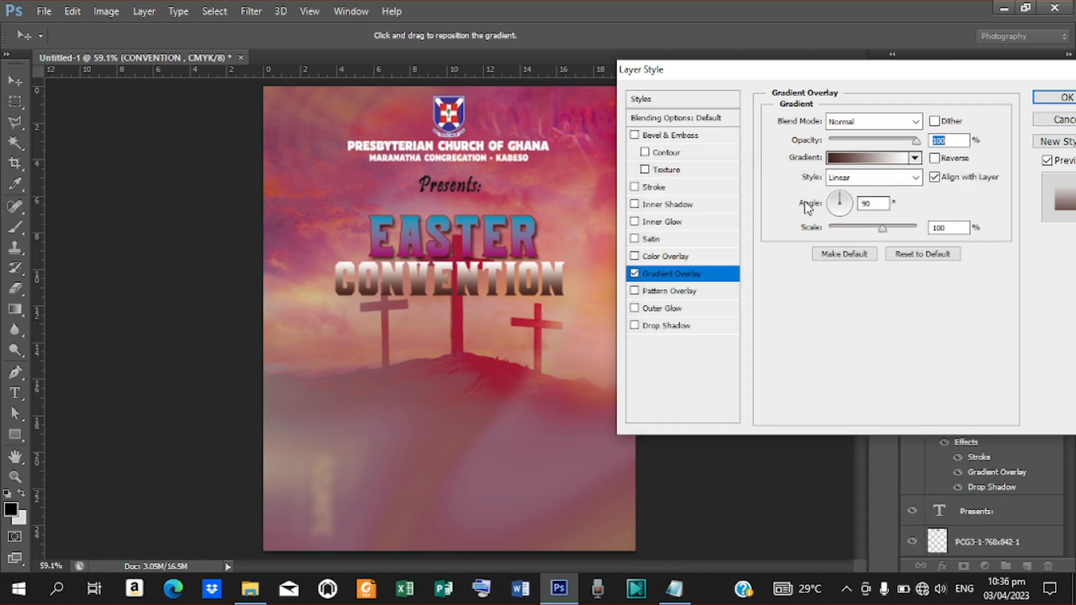
- Add a Drop Shadow to "CONVENTION", apply the layer style and deselect the layer
{"action": "left_click", "coordinate": [668, 327]}
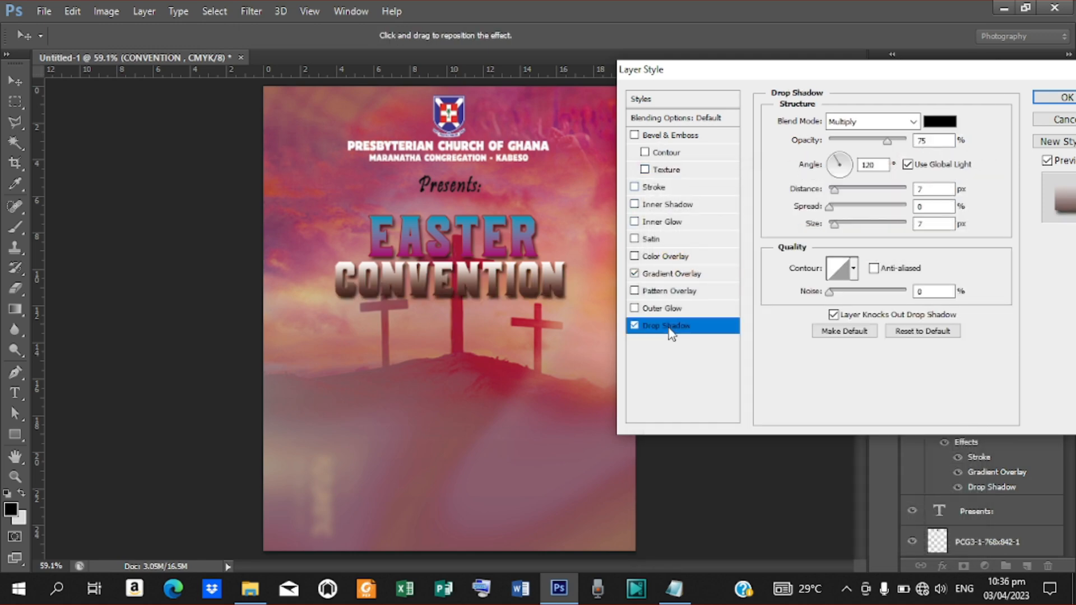
{"action": "left_click", "coordinate": [1050, 100]}
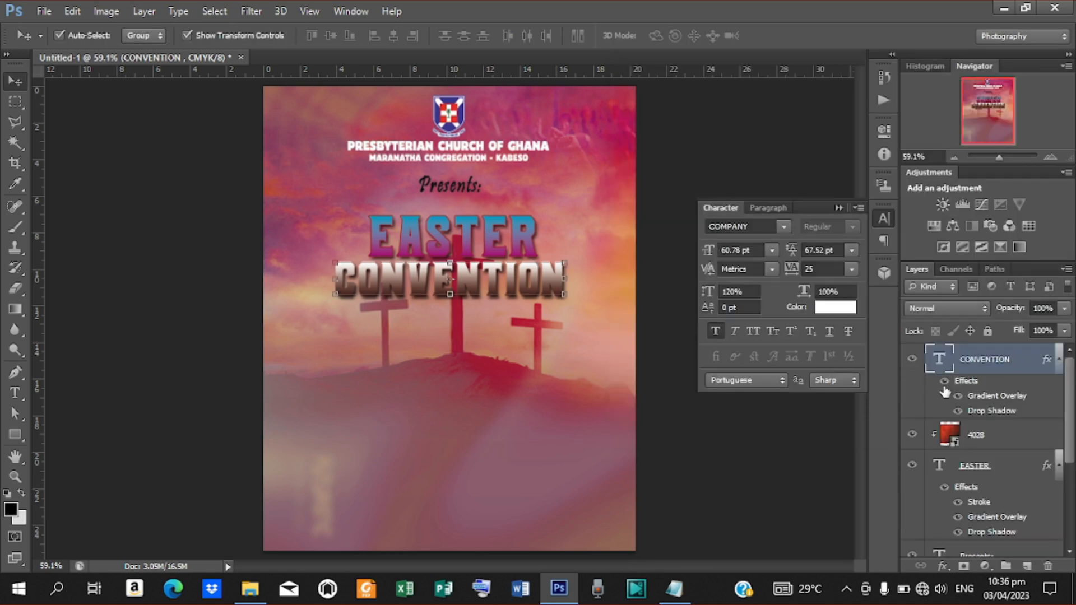
{"action": "left_click", "coordinate": [236, 241]}
- Duplicate the "PRESBYTERIAN CHURCH OF GHANA" text and move the copy below "CONVENTION", just above the hill
{"action": "left_click", "coordinate": [457, 149]}
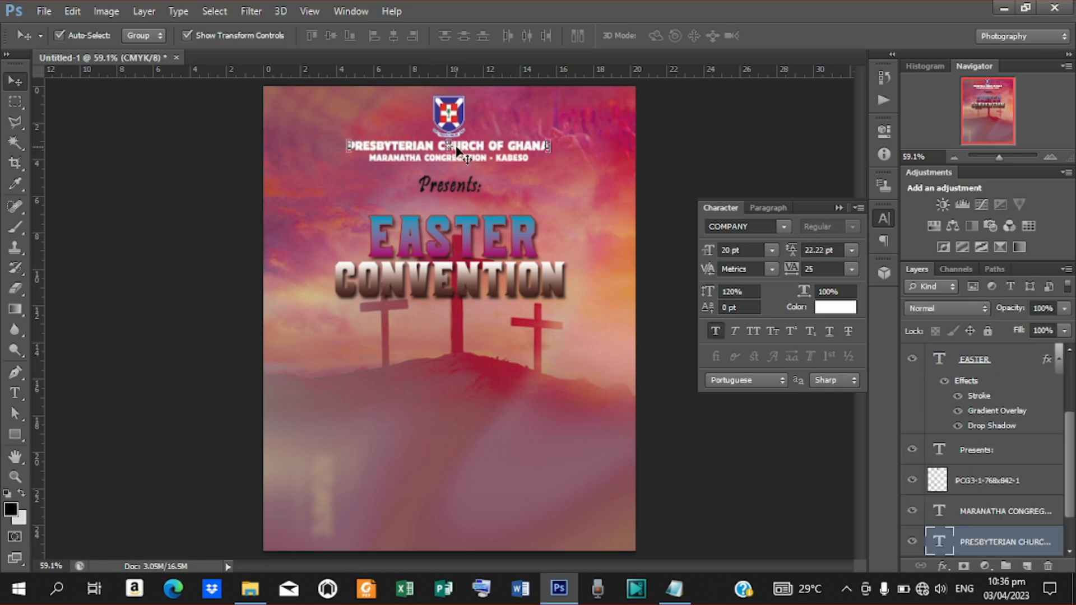
{"action": "key", "text": "ctrl+j"}
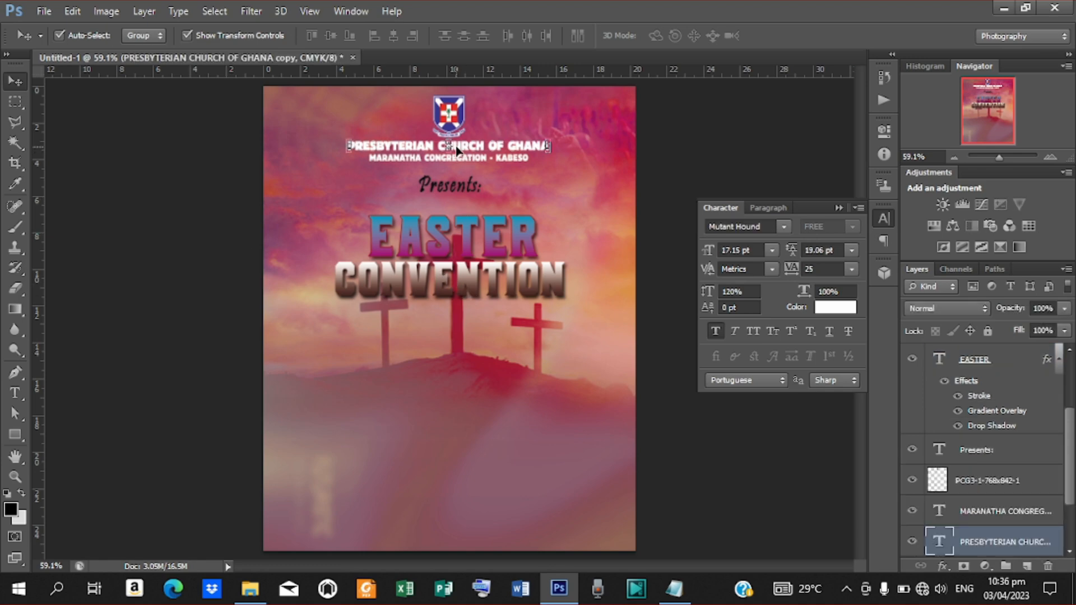
{"action": "left_click_drag", "start_coordinate": [457, 149], "coordinate": [457, 351]}
- Replace the duplicated church name's text with "THEME:" and commit the edit
{"action": "key", "text": "t"}
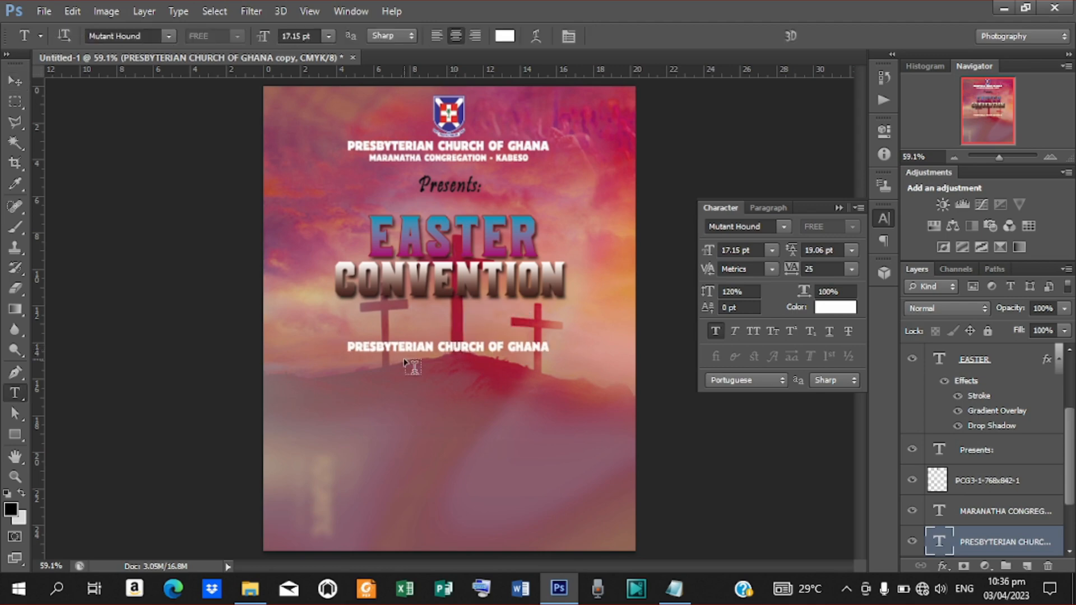
{"action": "left_click_drag", "start_coordinate": [348, 346], "coordinate": [624, 351]}
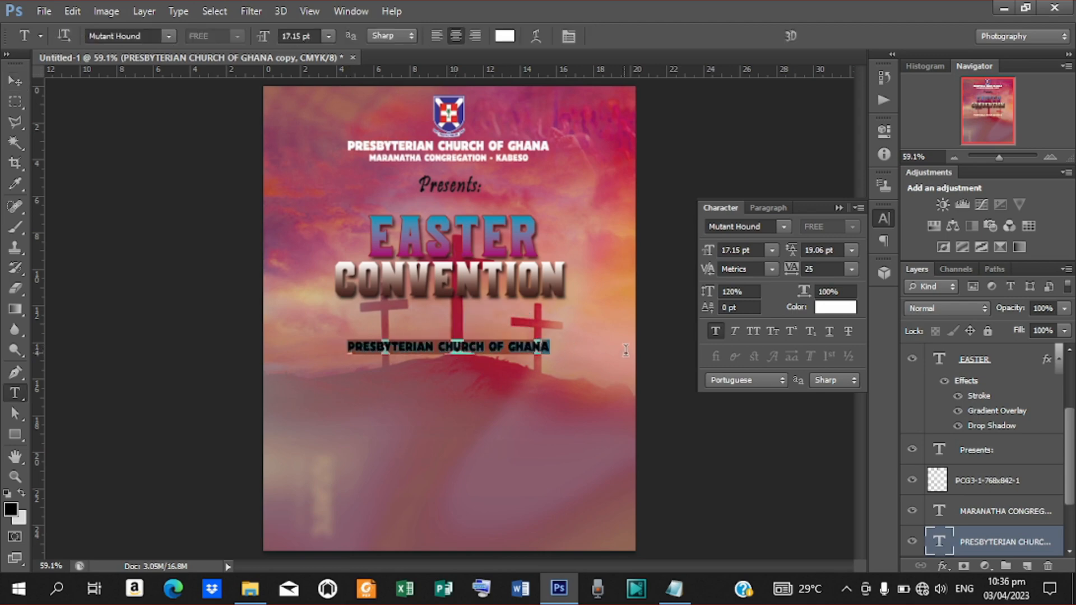
{"action": "key", "text": "BackSpace"}
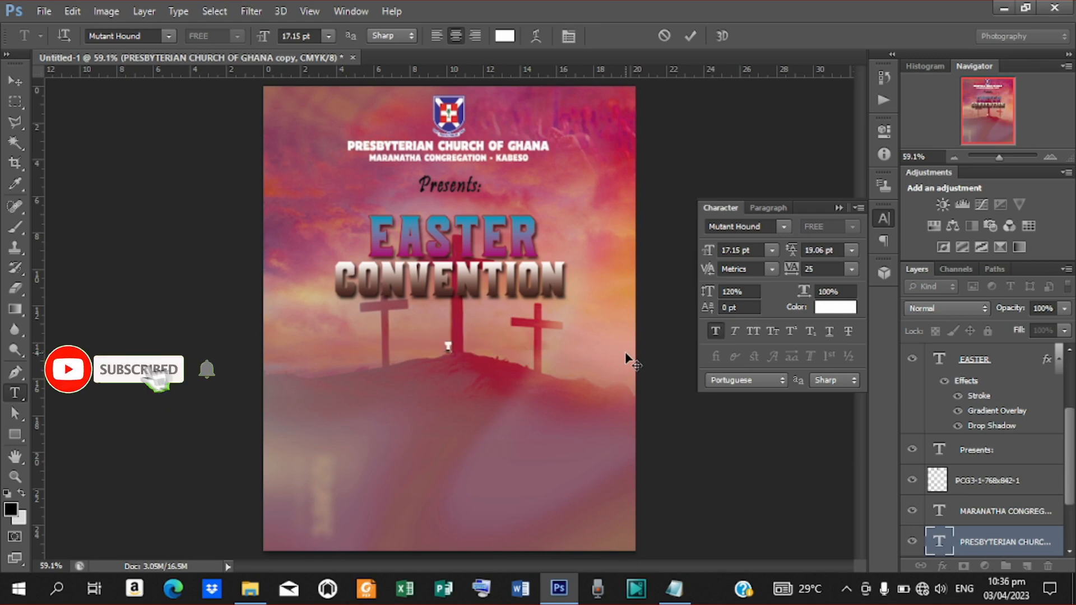
{"action": "type", "text": "THME"}
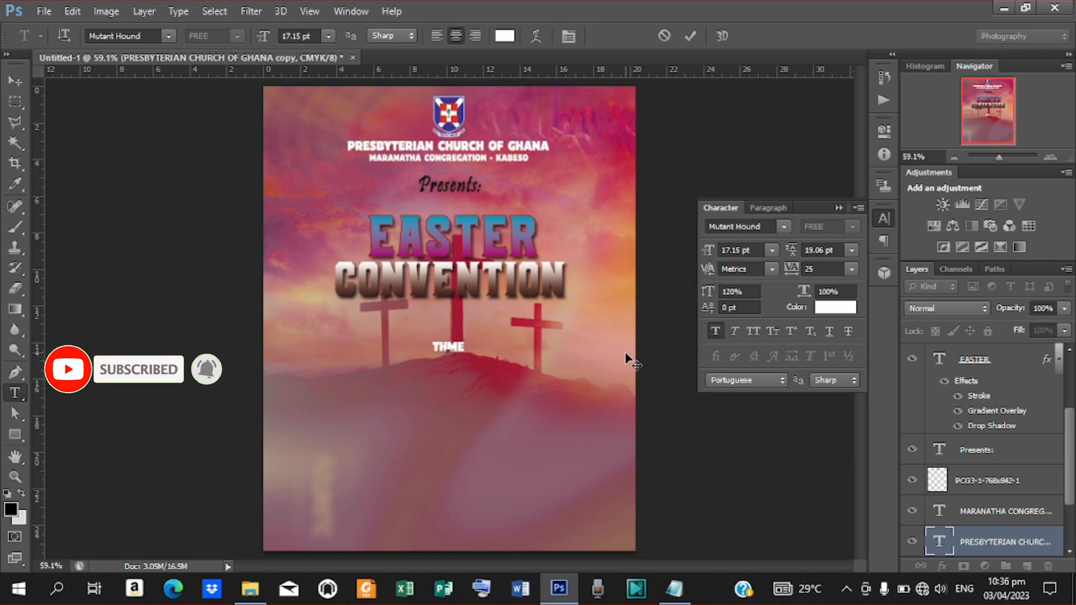
{"action": "key", "text": "Left"}
{"action": "key", "text": "Left"}
{"action": "type", "text": "E"}
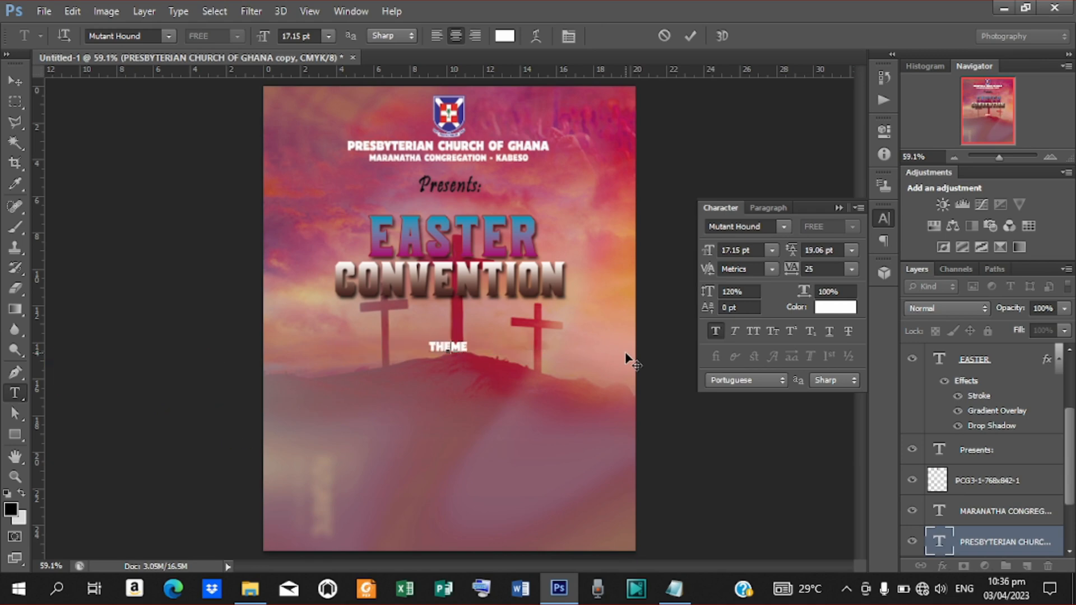
{"action": "key", "text": "End"}
{"action": "type", "text": ":"}
{"action": "left_click", "coordinate": [693, 35]}
- Move "THEME:" beneath the start of "CONVENTION" and place a duplicate of it directly beside it on the same line
{"action": "left_click", "coordinate": [15, 81]}
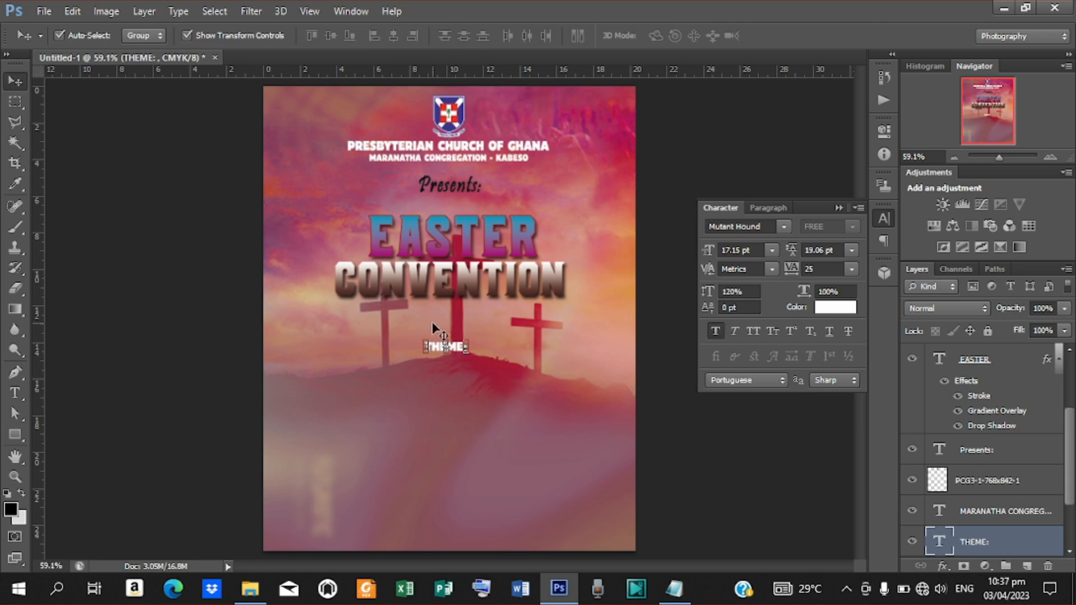
{"action": "left_click_drag", "start_coordinate": [460, 352], "coordinate": [381, 316]}
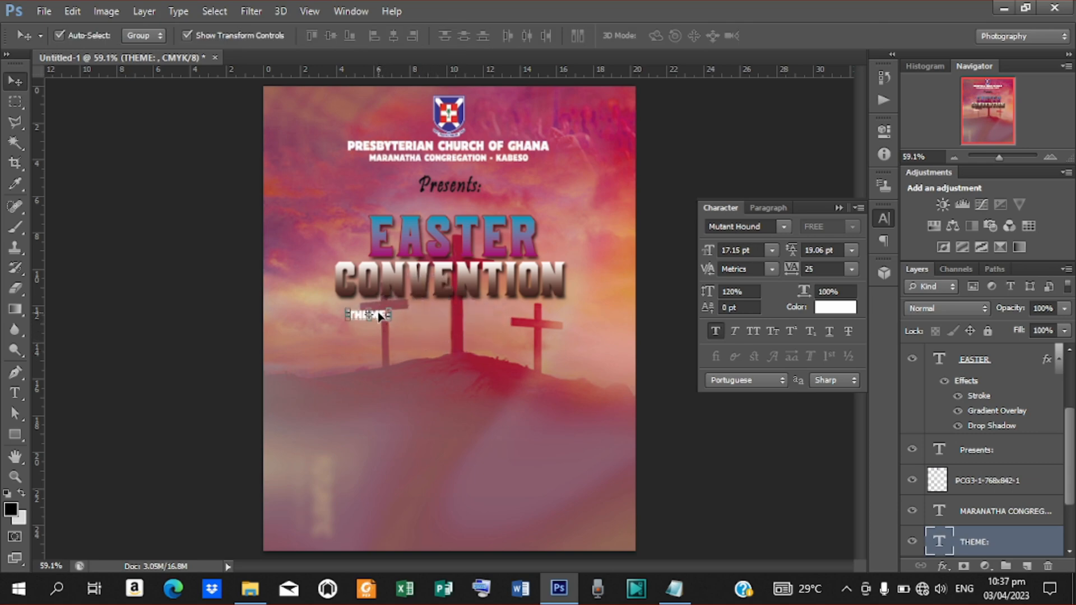
{"action": "key", "text": "ctrl+j"}
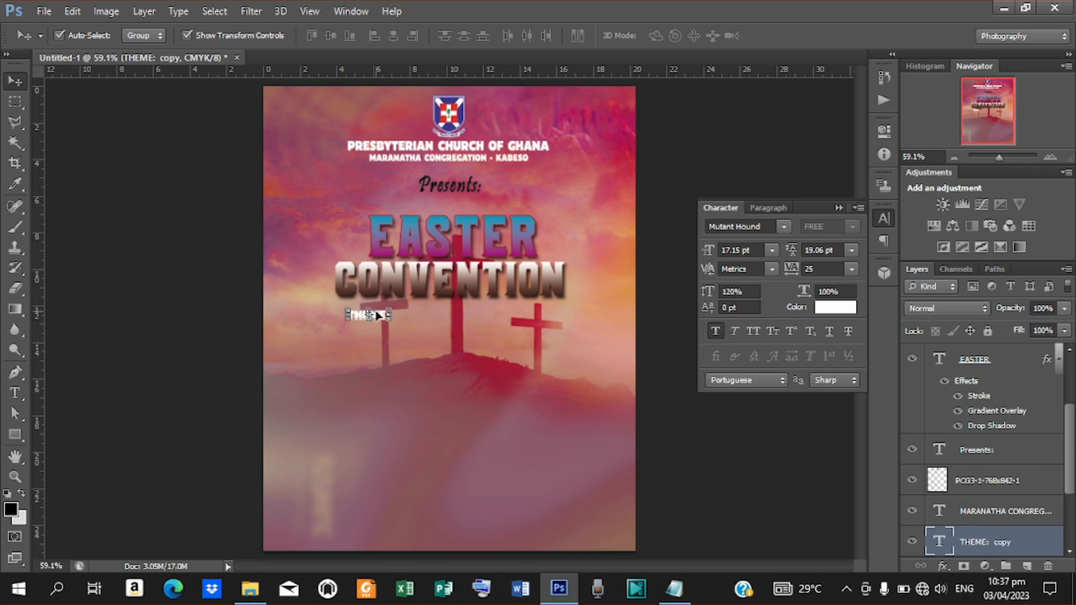
{"action": "left_click_drag", "start_coordinate": [389, 318], "coordinate": [424, 317]}
- Open the duplicated "THEME:" text for editing and copy "DIE FOR CHRIST" from the Notepad file KEEP MOVING IN THE SPIRIT
{"action": "key", "text": "t"}
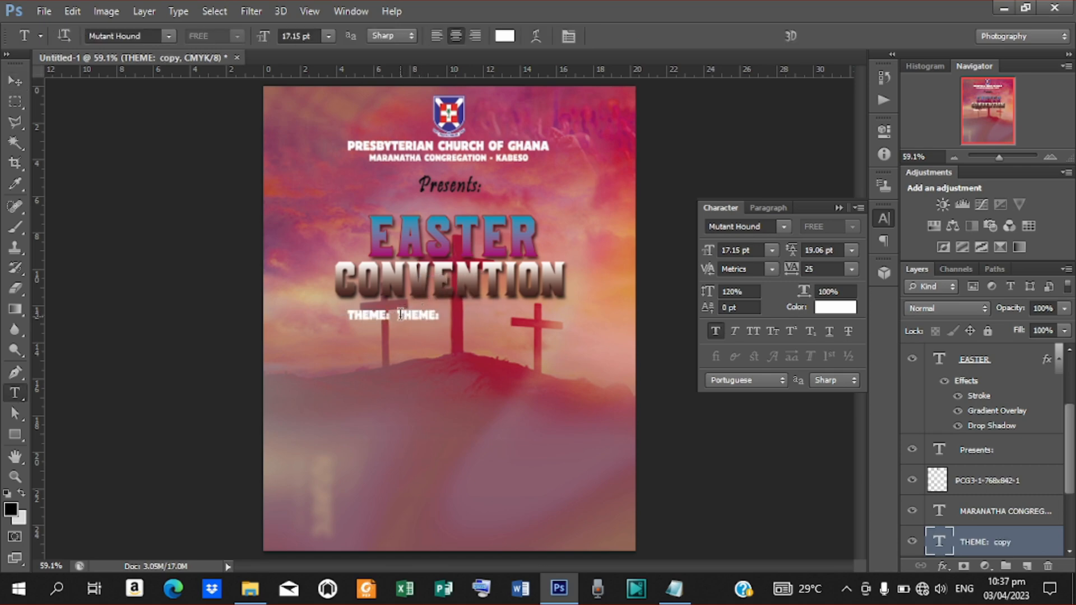
{"action": "left_click", "coordinate": [399, 314]}
{"action": "left_click", "coordinate": [675, 589]}
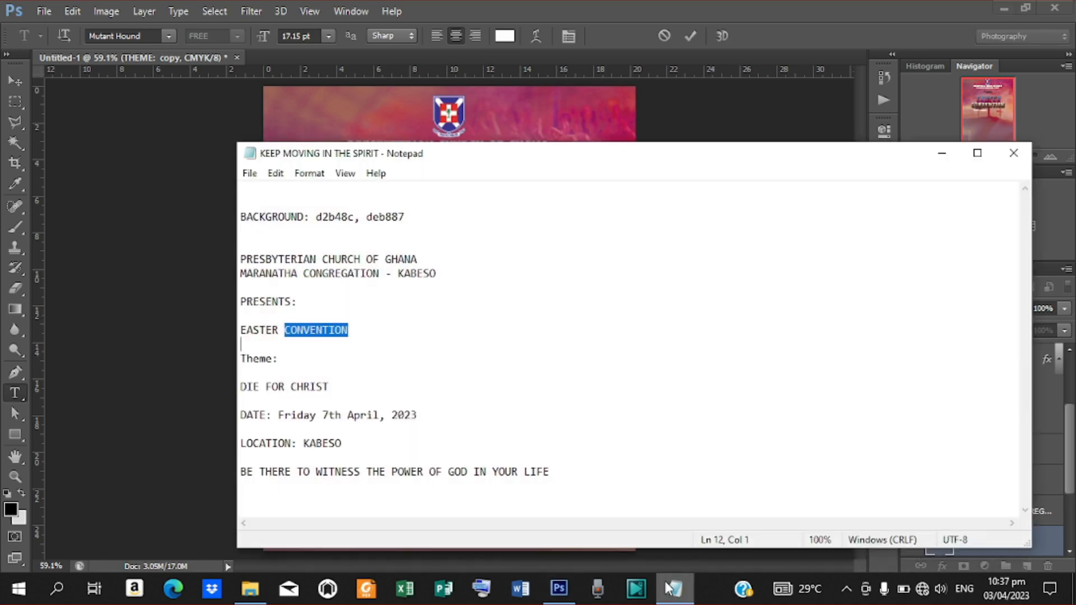
{"action": "left_click", "coordinate": [242, 374]}
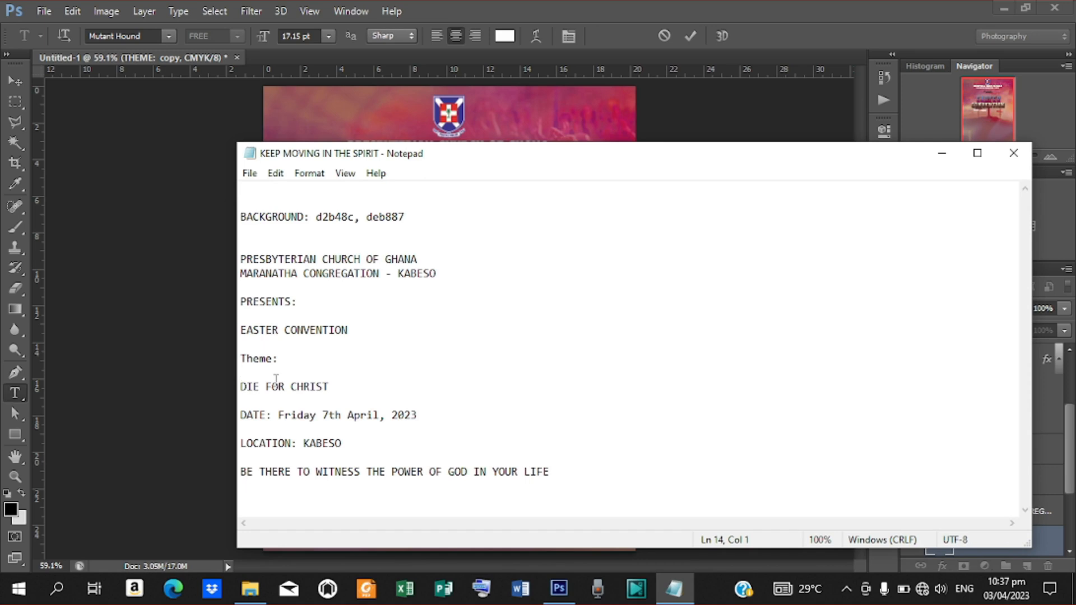
{"action": "left_click_drag", "start_coordinate": [242, 387], "coordinate": [329, 390]}
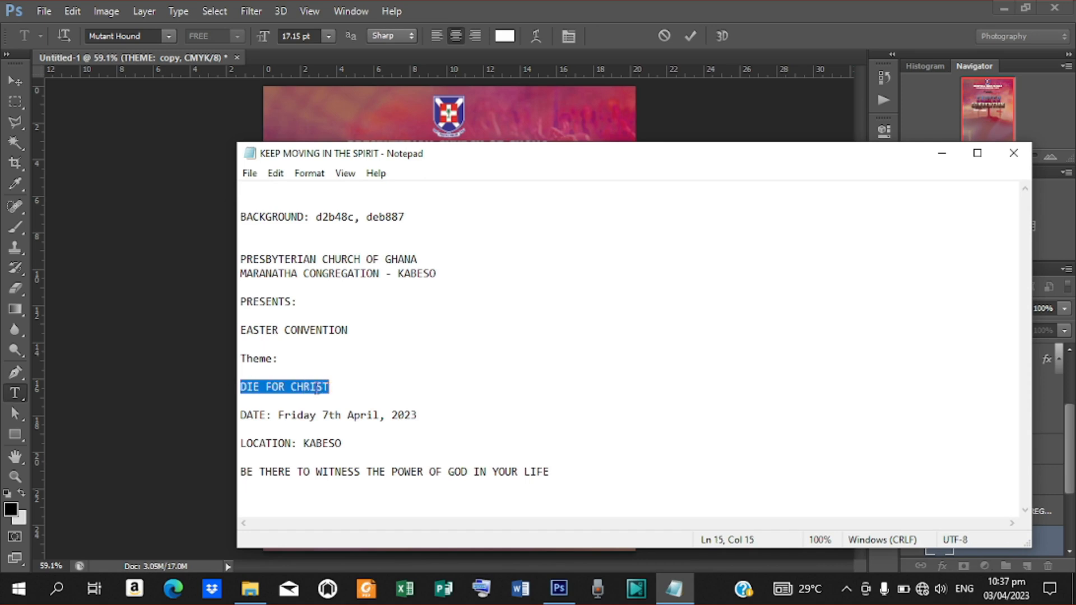
{"action": "right_click", "coordinate": [307, 385]}
{"action": "left_click", "coordinate": [359, 200]}
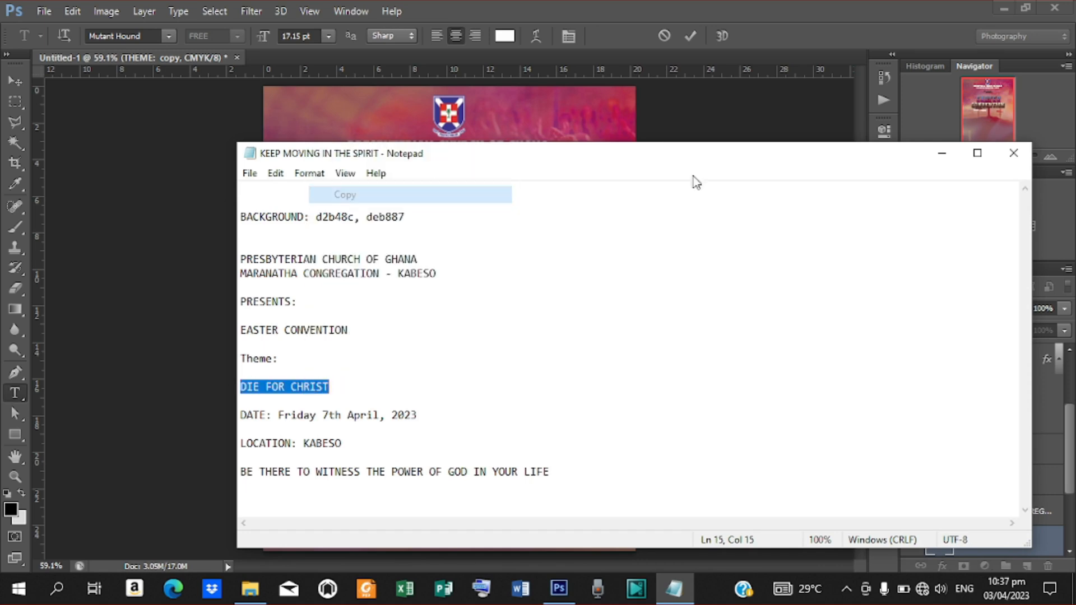
{"action": "left_click", "coordinate": [942, 155]}
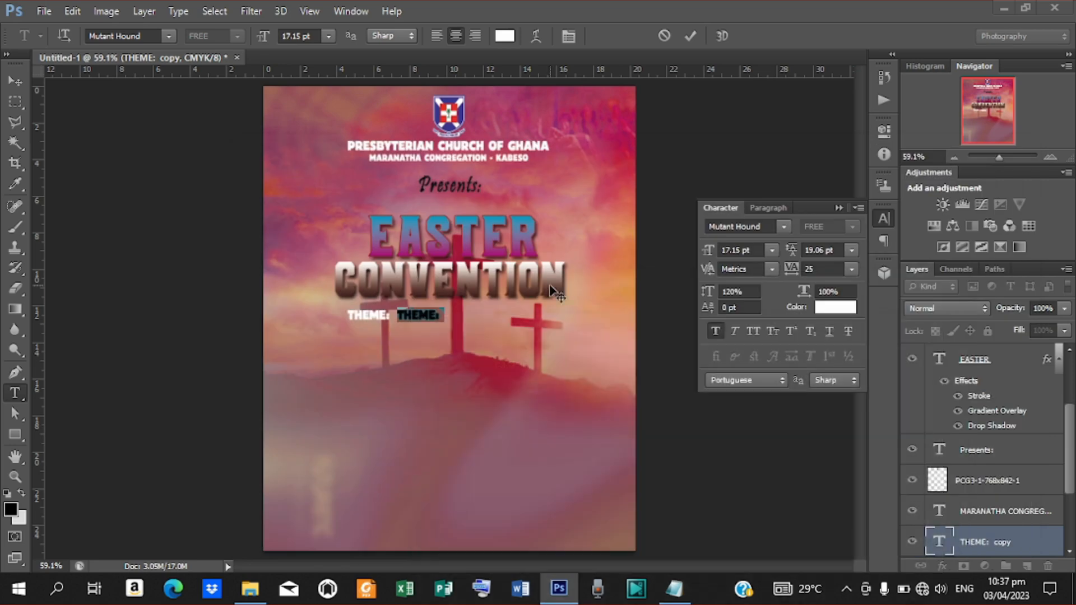
- Replace the duplicated "THEME:" text with the copied "DIE FOR CHRIST" and commit it
{"action": "double_click", "coordinate": [412, 315]}
{"action": "key", "text": "ctrl+v"}
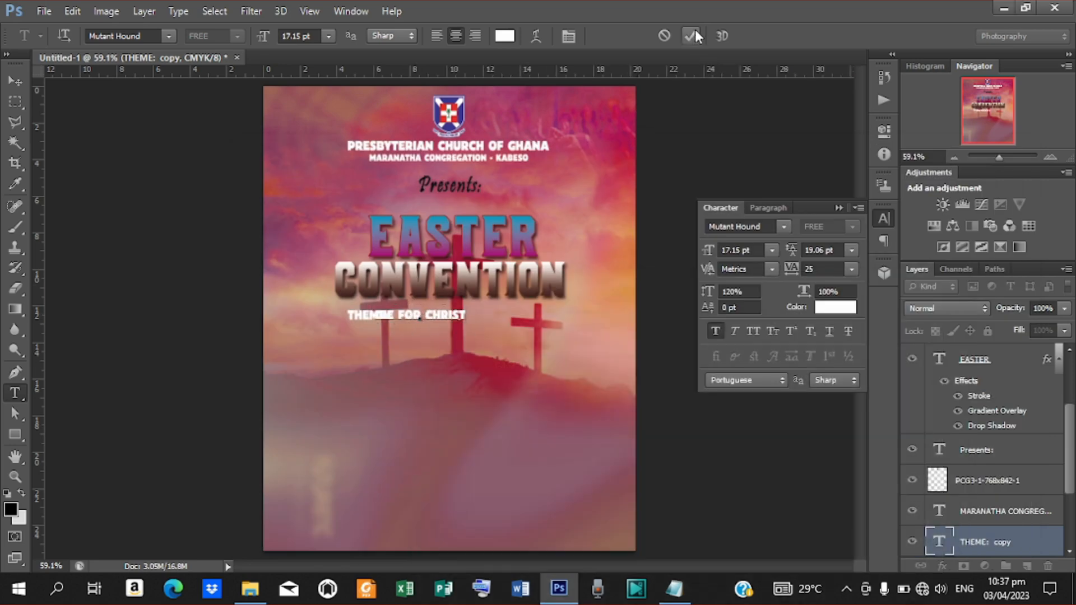
{"action": "left_click", "coordinate": [692, 35]}
- Arrange "THEME:" and "DIE FOR CHRIST" side by side on one line centred beneath "CONVENTION"
{"action": "left_click", "coordinate": [13, 81]}
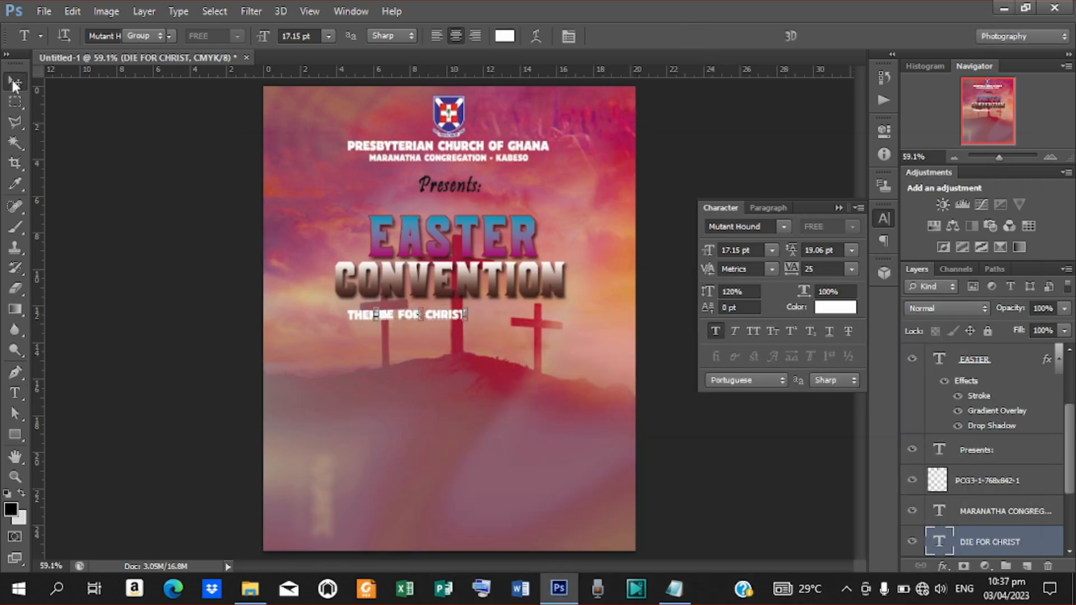
{"action": "left_click_drag", "start_coordinate": [450, 318], "coordinate": [511, 320]}
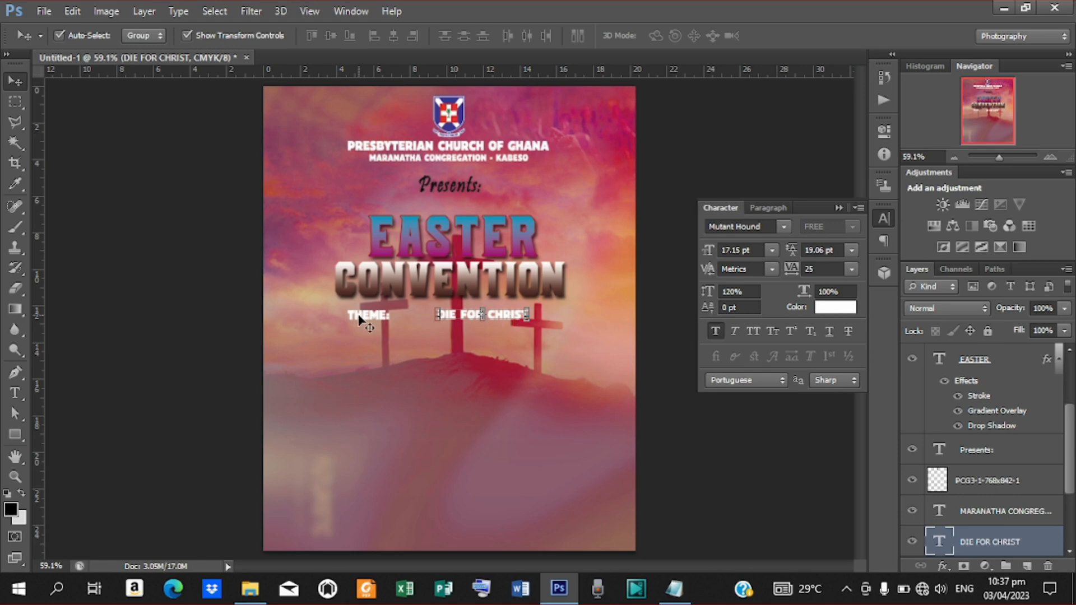
{"action": "left_click_drag", "start_coordinate": [361, 320], "coordinate": [396, 319]}
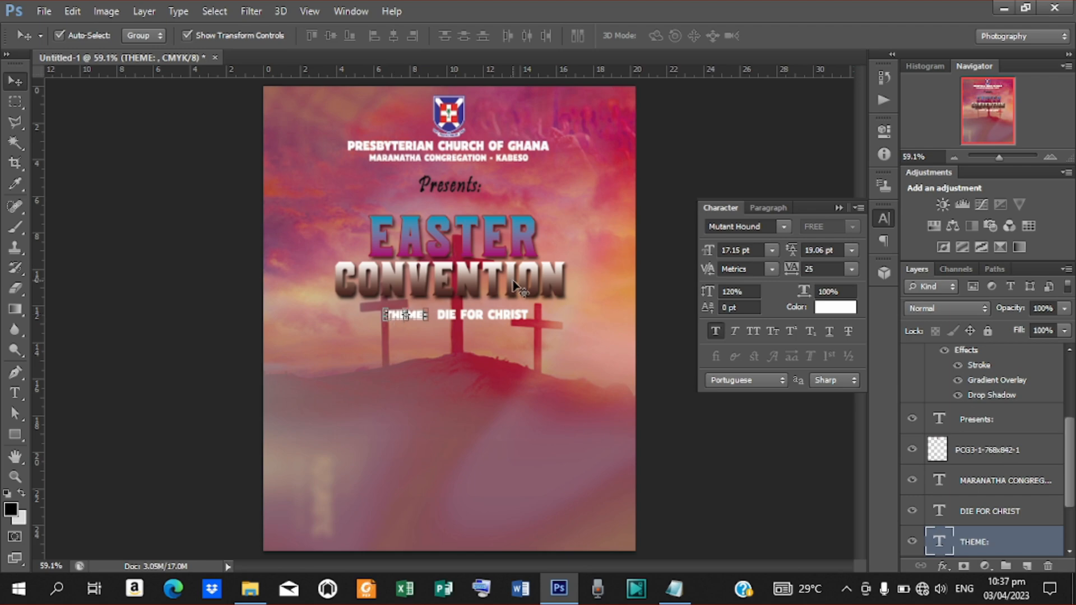
- Change the text colour of "DIE FOR CHRIST" to dark brown 2b1700
{"action": "left_click", "coordinate": [479, 317]}
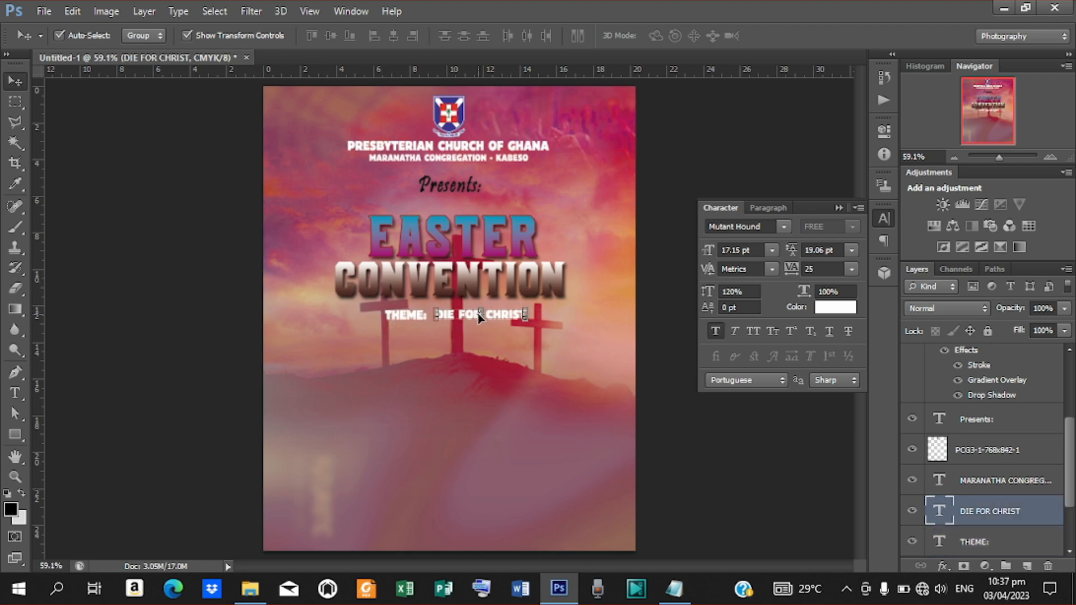
{"action": "left_click", "coordinate": [833, 308]}
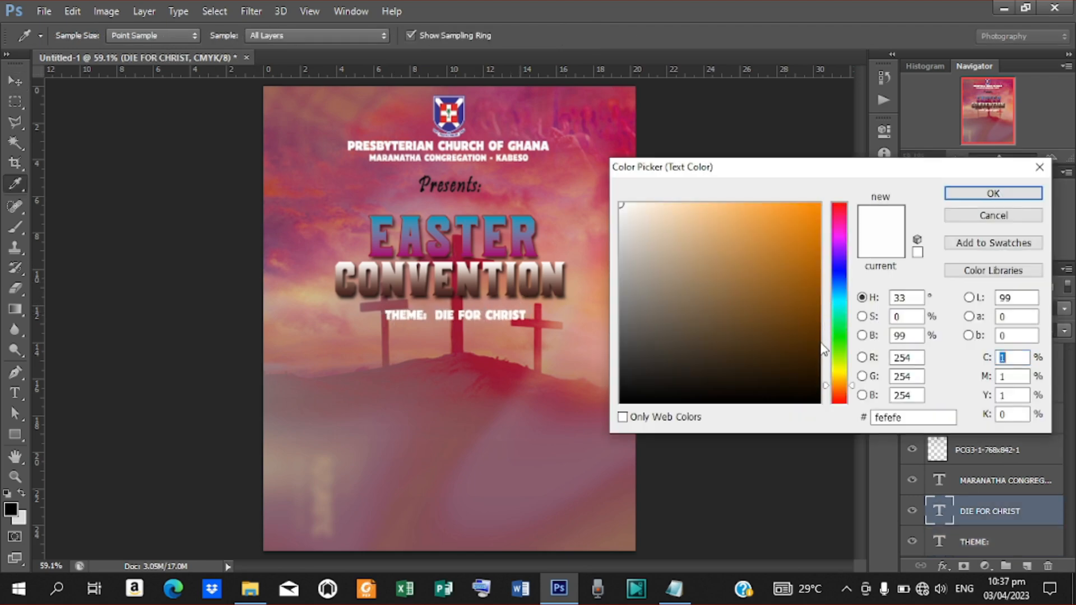
{"action": "left_click", "coordinate": [815, 356]}
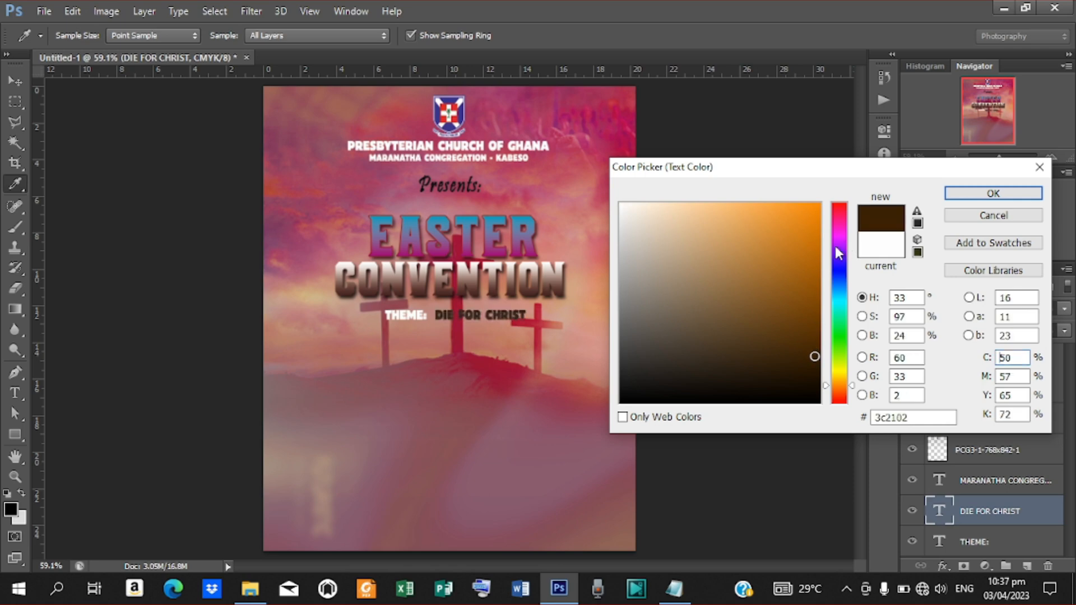
{"action": "left_click", "coordinate": [817, 370]}
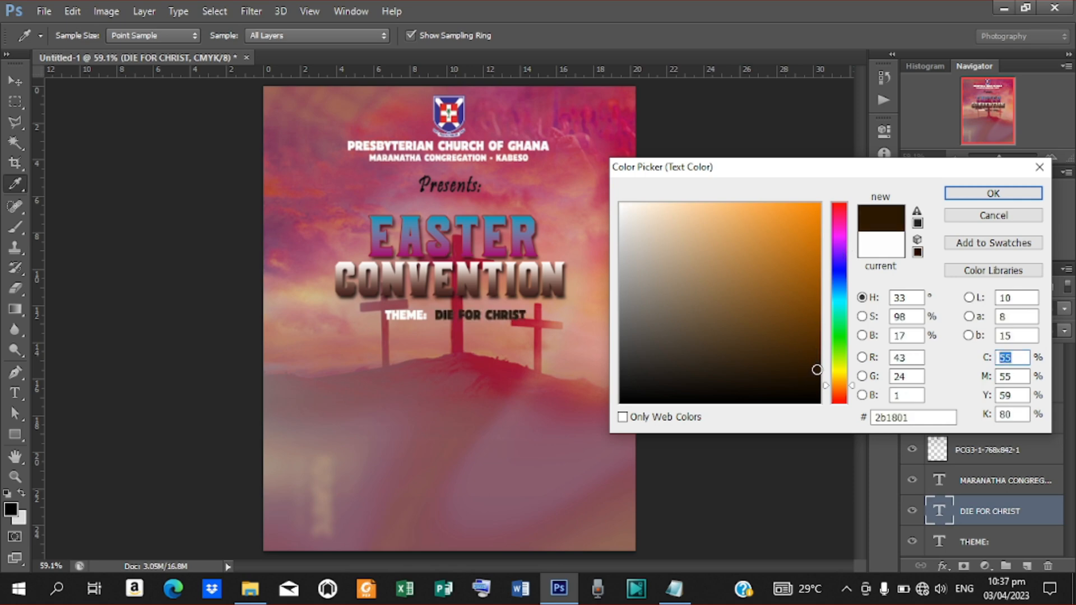
{"action": "left_click", "coordinate": [819, 370]}
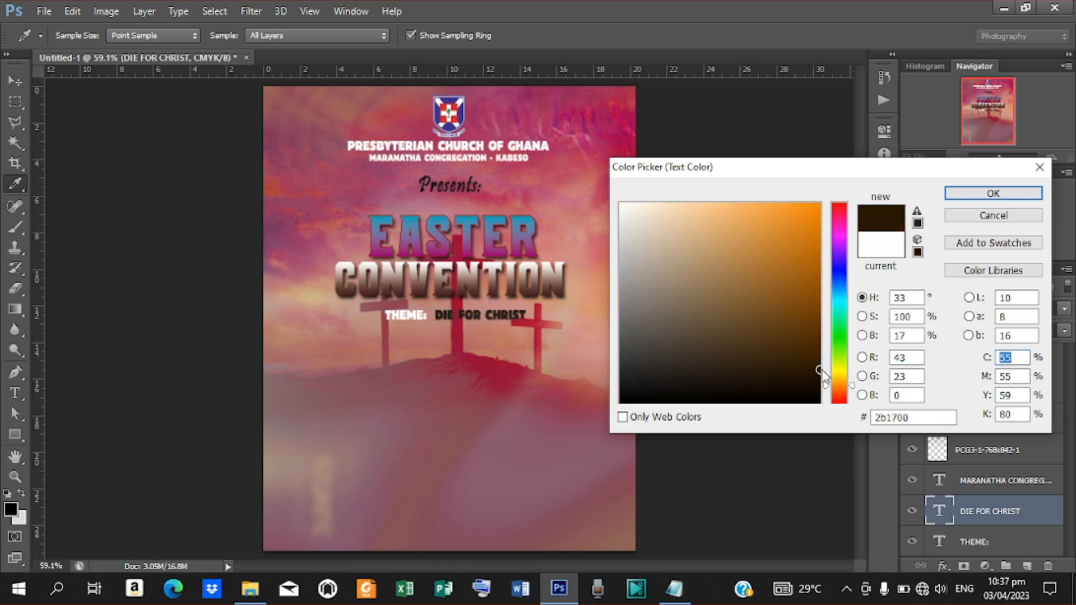
{"action": "left_click", "coordinate": [976, 194]}
- Add a drop shadow to "DIE FOR CHRIST" with angle 90°, distance 3 px, spread 2% and size 3 px
{"action": "left_click", "coordinate": [946, 566]}
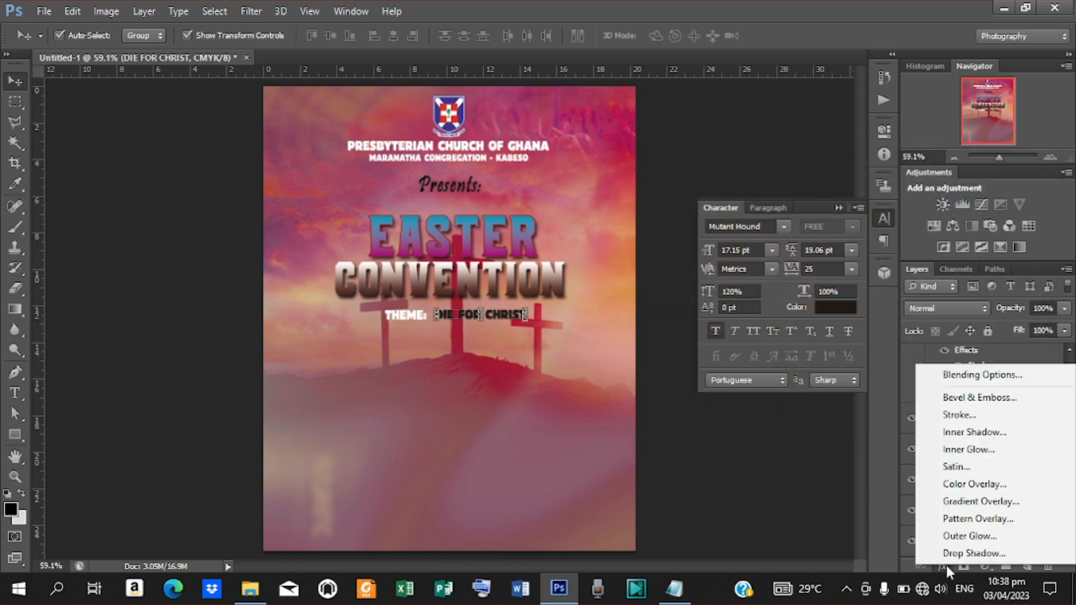
{"action": "left_click", "coordinate": [956, 552]}
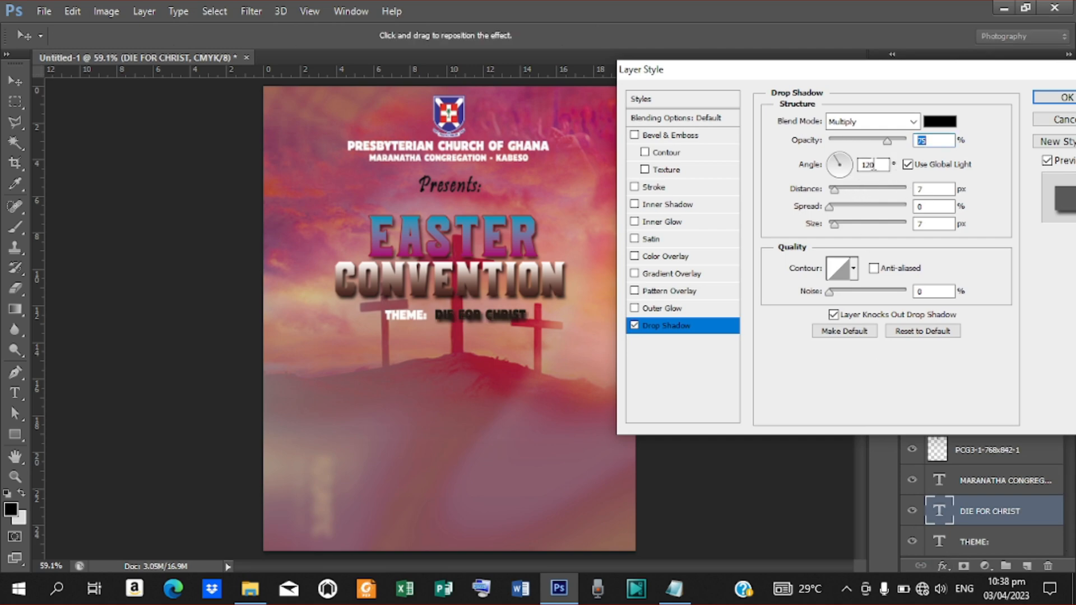
{"action": "double_click", "coordinate": [873, 164]}
{"action": "type", "text": "90"}
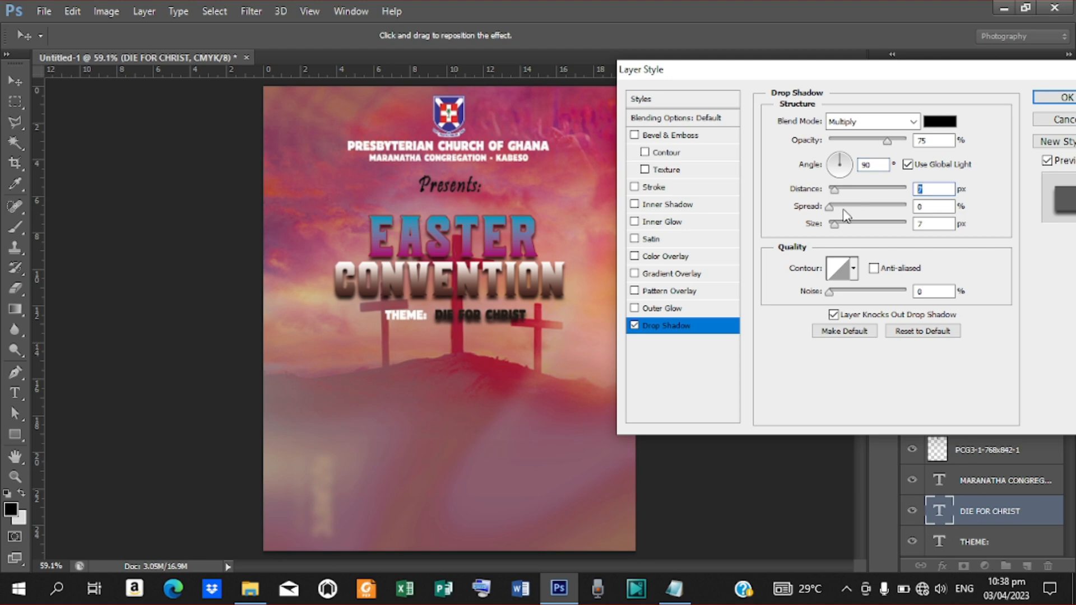
{"action": "type", "text": "3"}
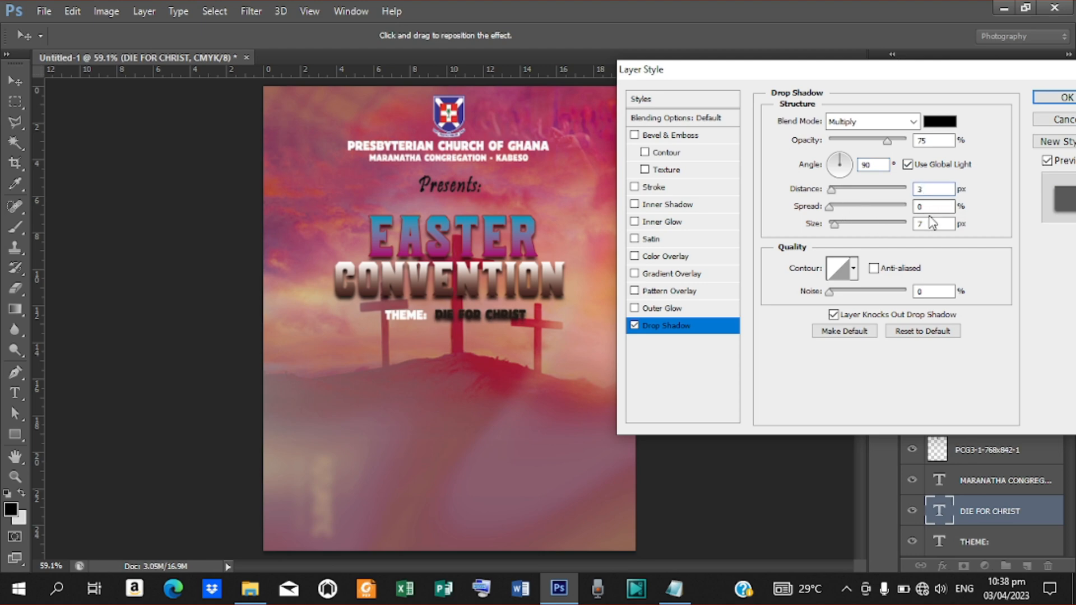
{"action": "type", "text": "3"}
{"action": "double_click", "coordinate": [934, 207]}
{"action": "type", "text": "2"}
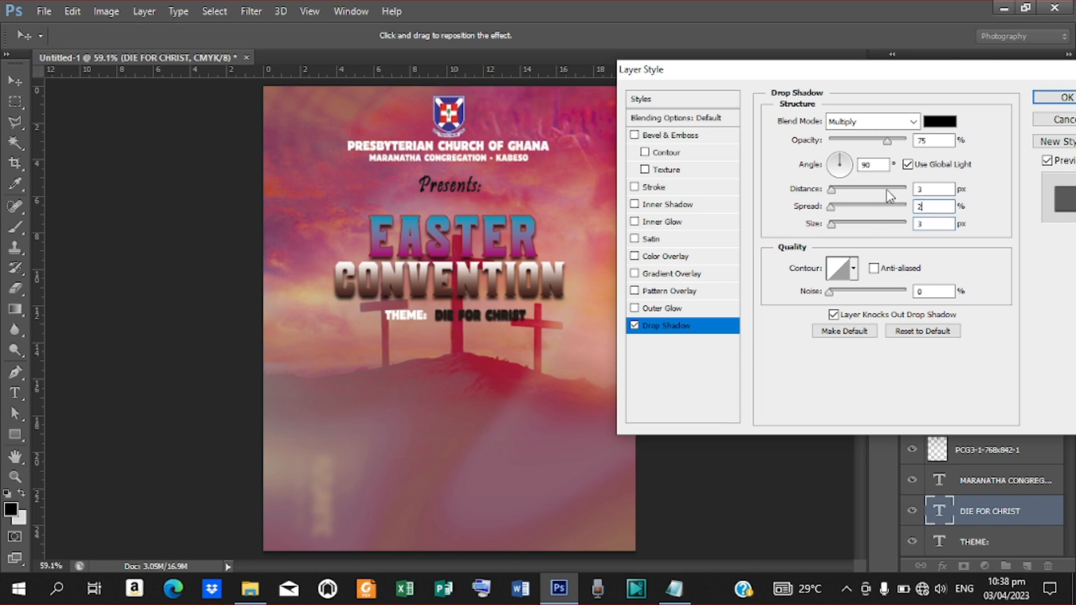
- Adjust the drop shadow to angle 24°, distance 1 px, spread 1% and size 1 px
{"action": "left_click", "coordinate": [849, 162]}
{"action": "double_click", "coordinate": [935, 190]}
{"action": "type", "text": "1"}
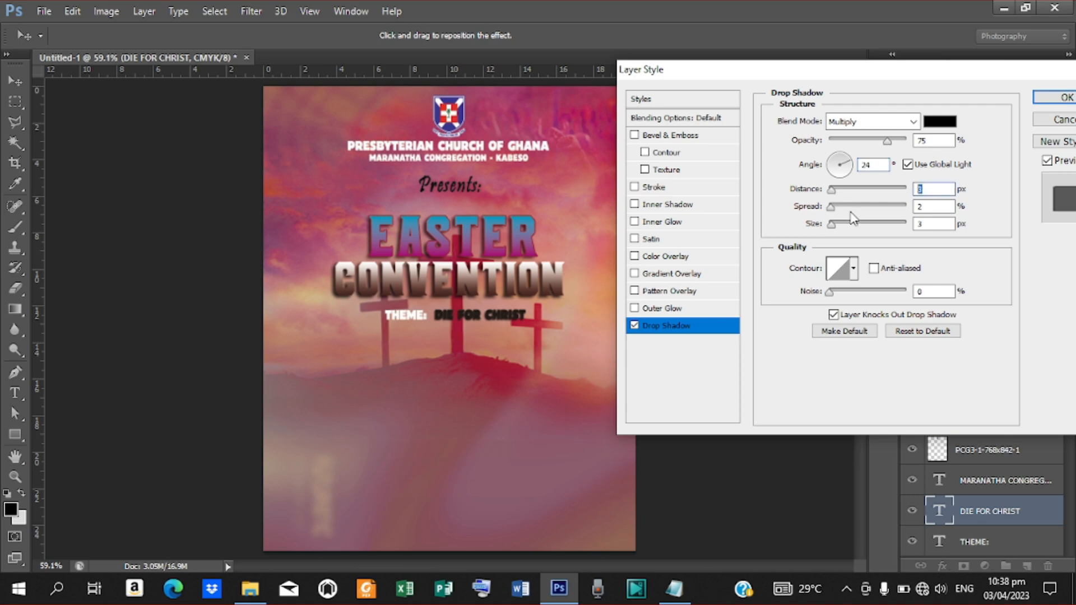
{"action": "double_click", "coordinate": [943, 223]}
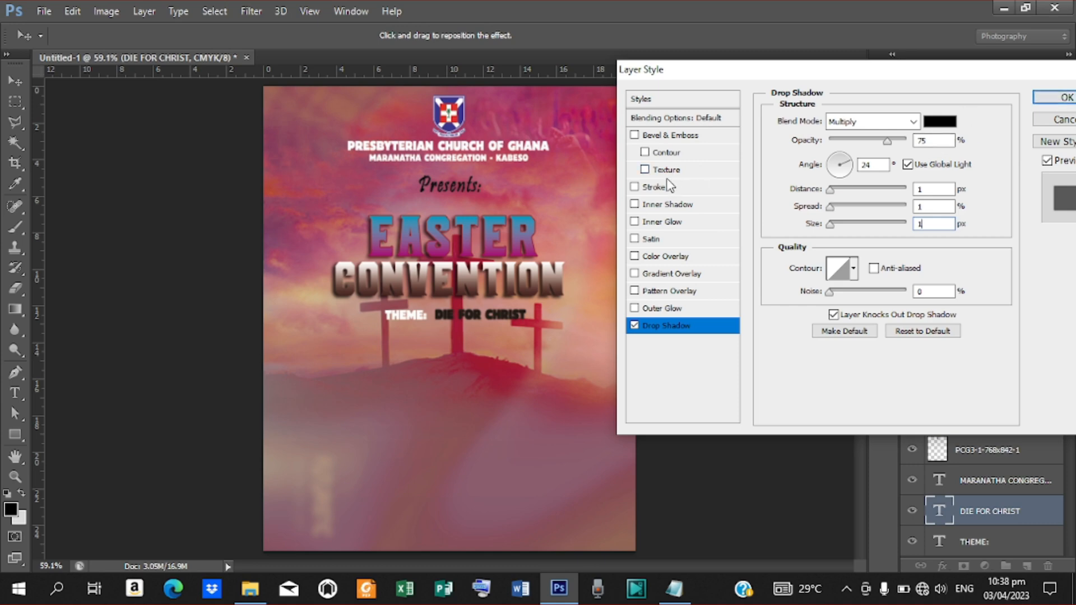
- Add a colour overlay to "DIE FOR CHRIST" in blue 2194ba sampled from the "EASTER" lettering and apply the layer style
{"action": "left_click", "coordinate": [660, 256]}
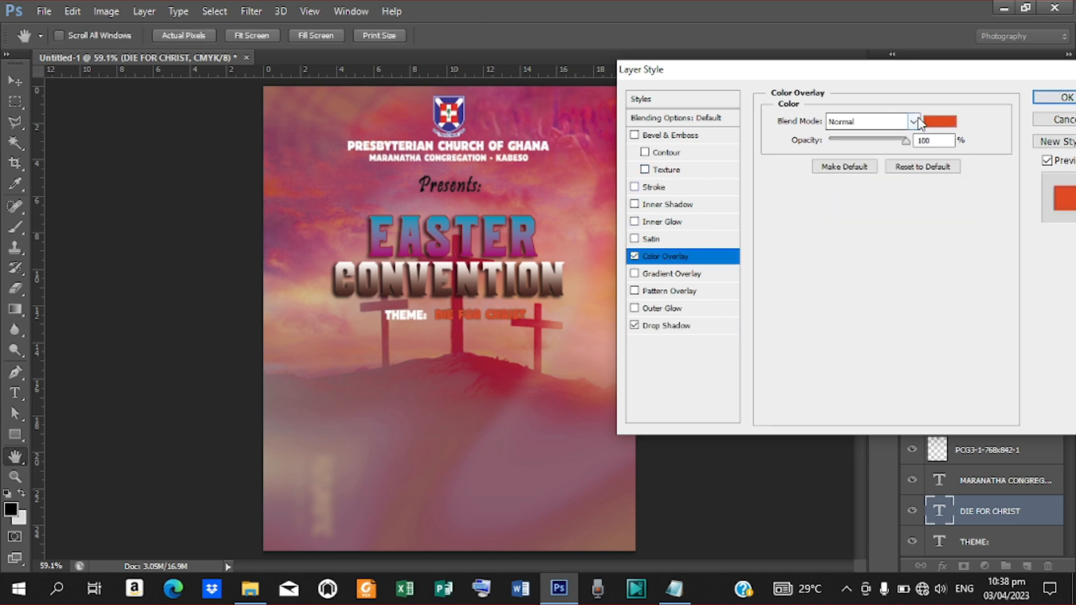
{"action": "left_click", "coordinate": [937, 122]}
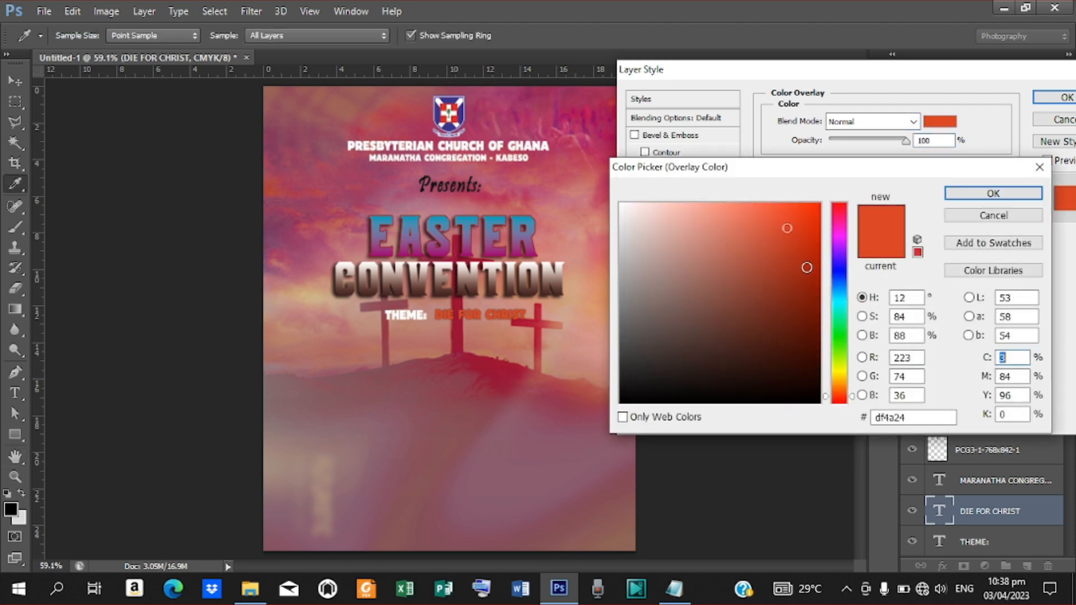
{"action": "left_click", "coordinate": [819, 257]}
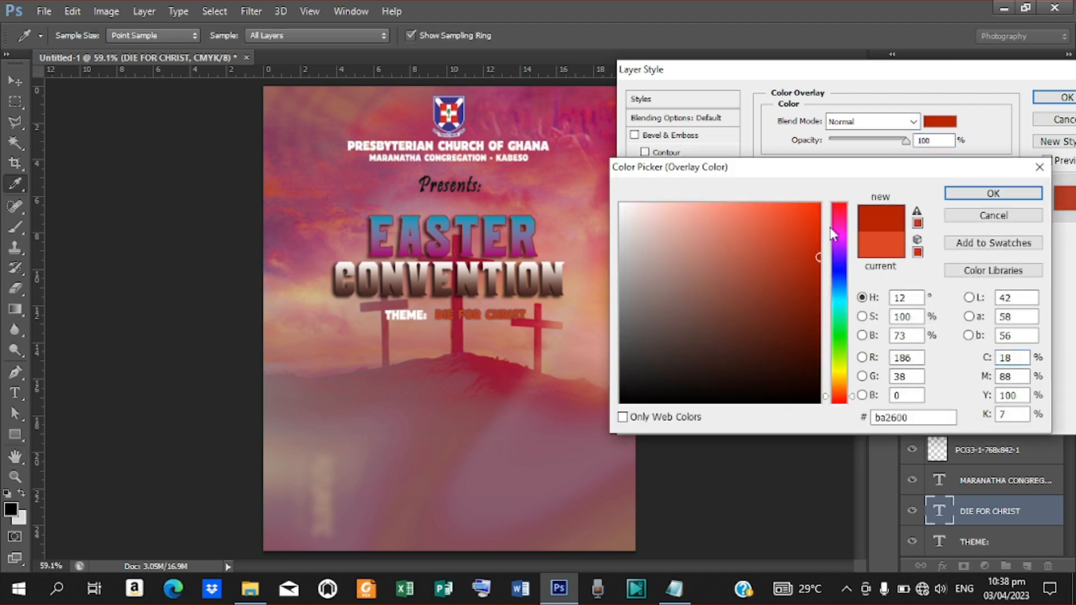
{"action": "left_click", "coordinate": [839, 231]}
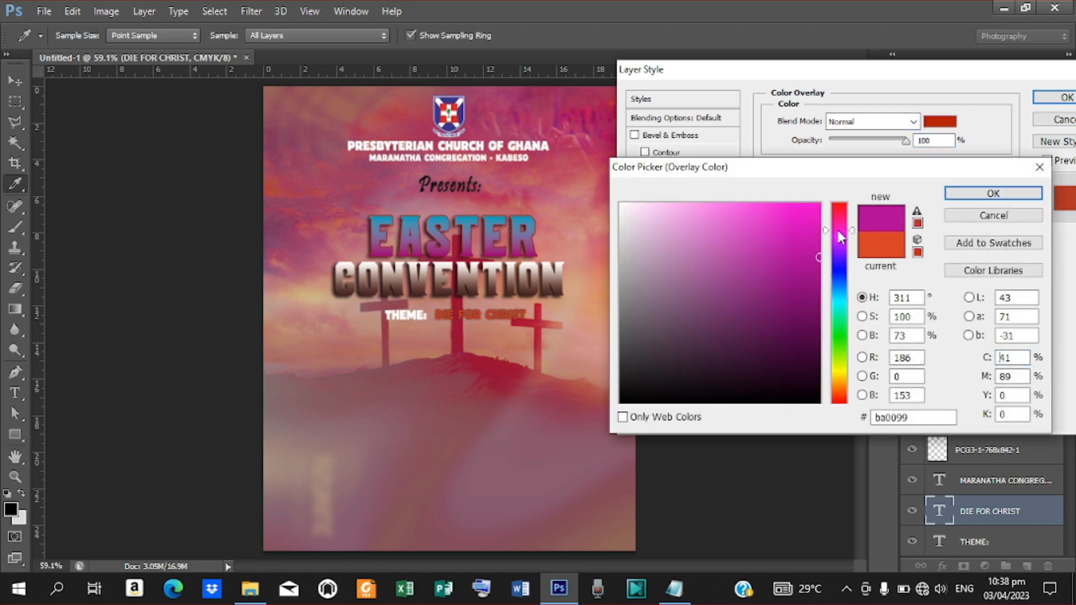
{"action": "left_click", "coordinate": [489, 220]}
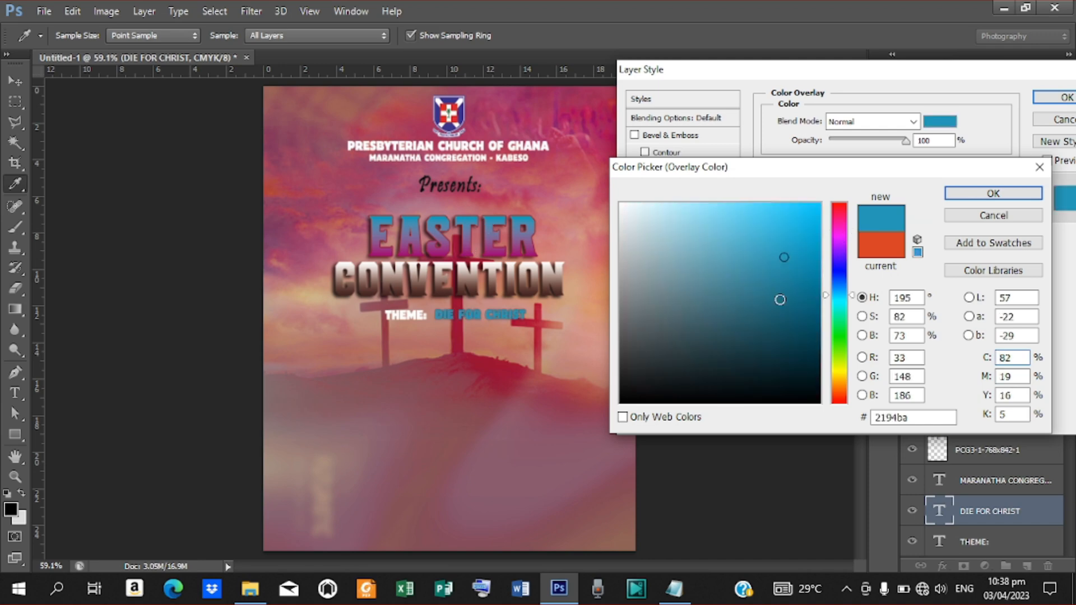
{"action": "left_click", "coordinate": [969, 193]}
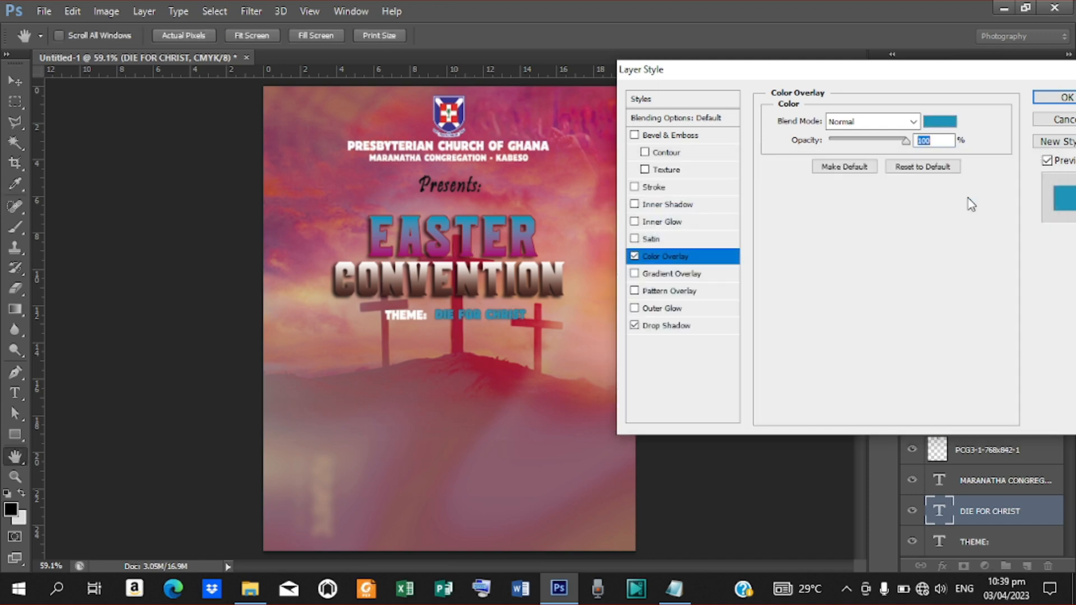
{"action": "left_click", "coordinate": [939, 128]}
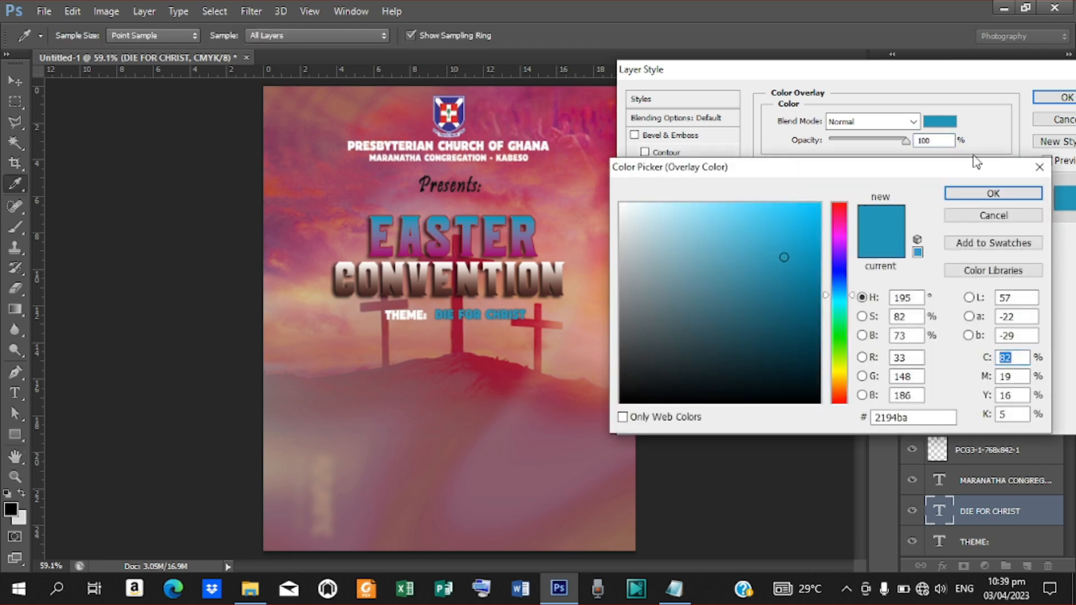
{"action": "left_click", "coordinate": [978, 194]}
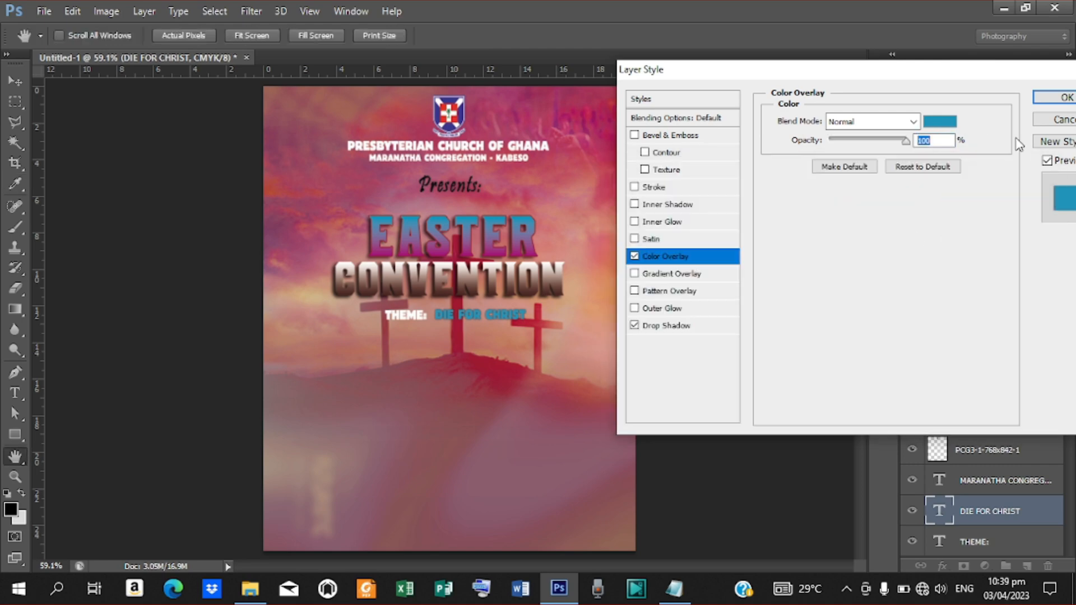
{"action": "left_click", "coordinate": [1048, 99]}
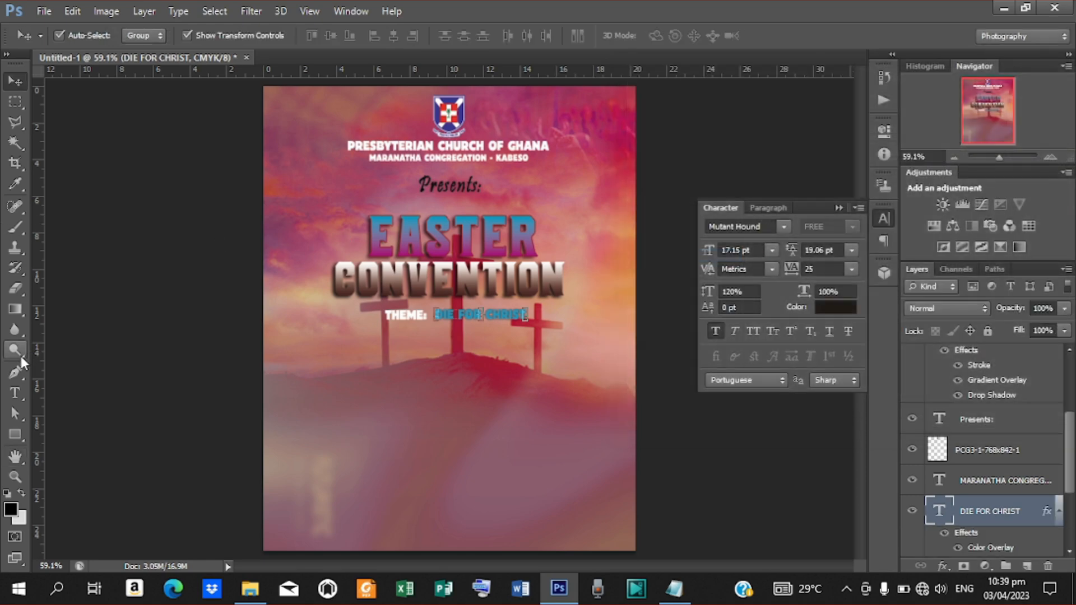
- Draw a rectangle about 333 x 43 px over the theme line and place its layer beneath the "THEME:" text layer
{"action": "left_click", "coordinate": [15, 434]}
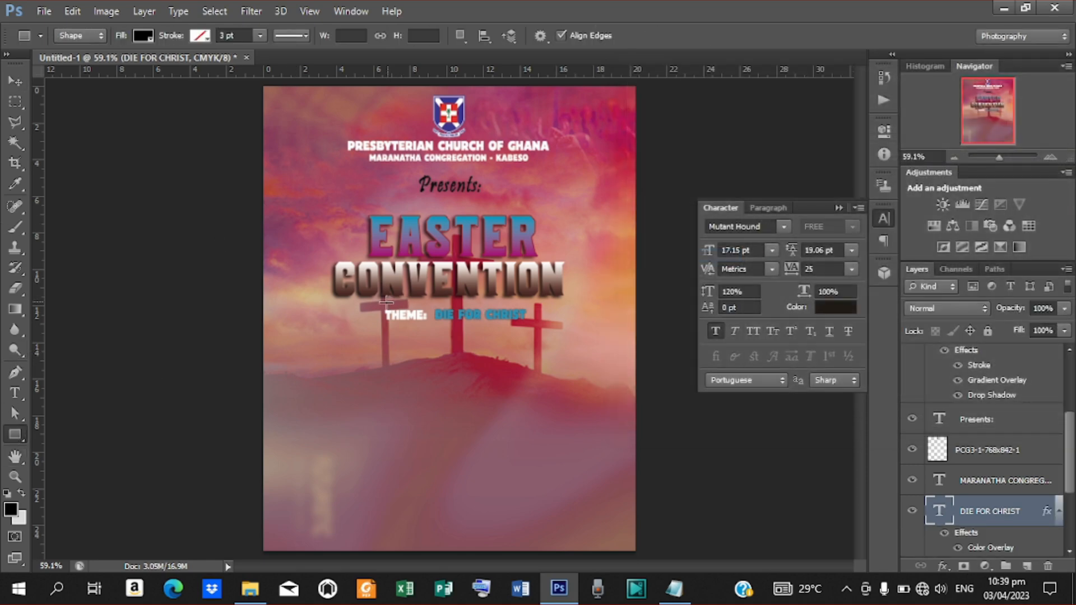
{"action": "left_click_drag", "start_coordinate": [378, 304], "coordinate": [533, 325]}
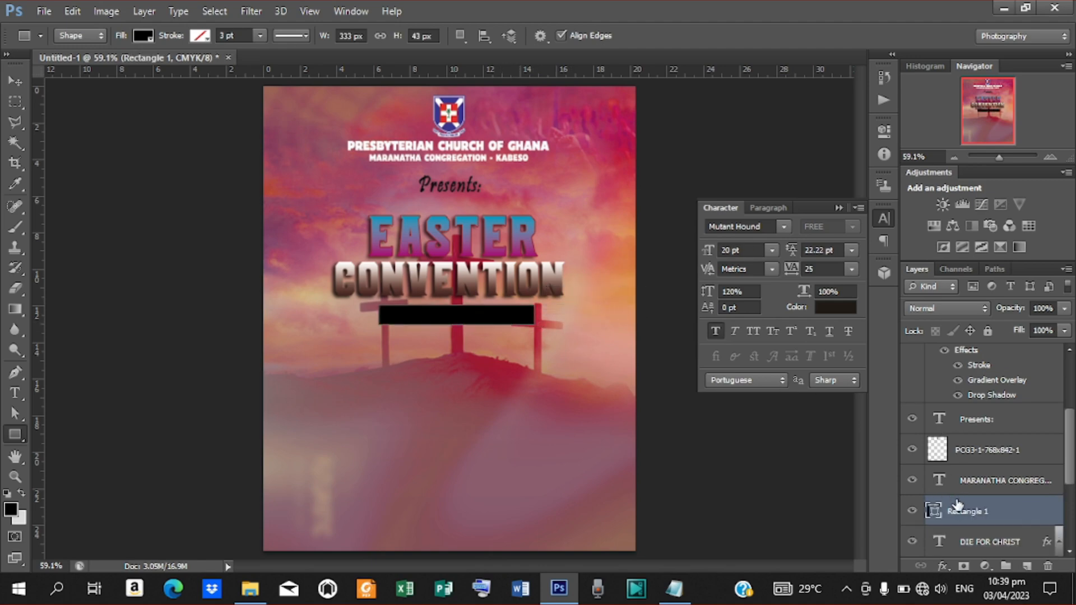
{"action": "left_click_drag", "start_coordinate": [960, 508], "coordinate": [987, 527]}
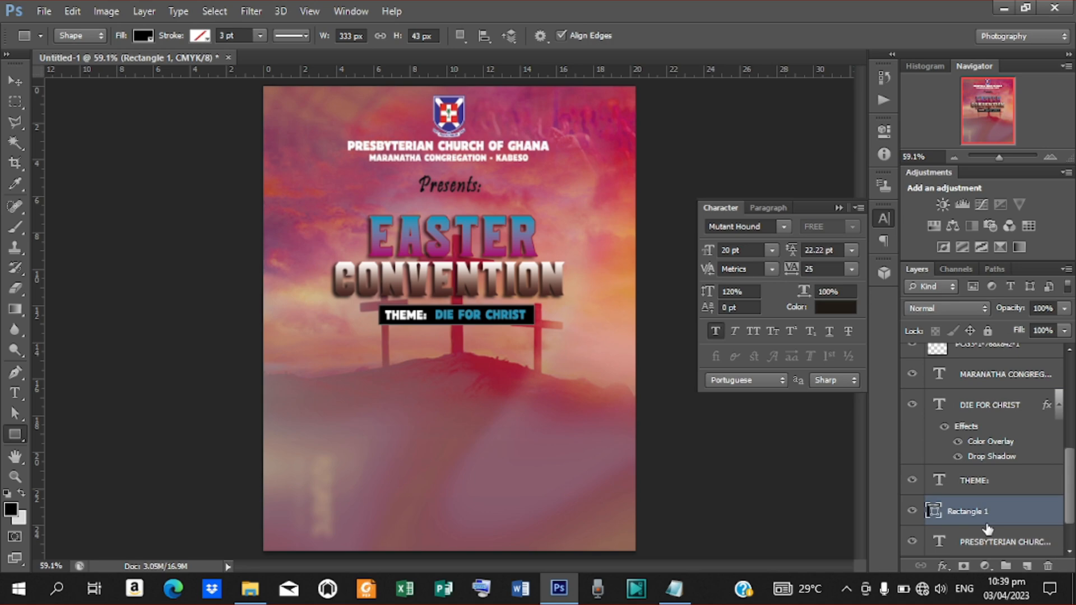
- Set the fill colour of the rectangle behind the theme line to dark red a70101
{"action": "double_click", "coordinate": [934, 511]}
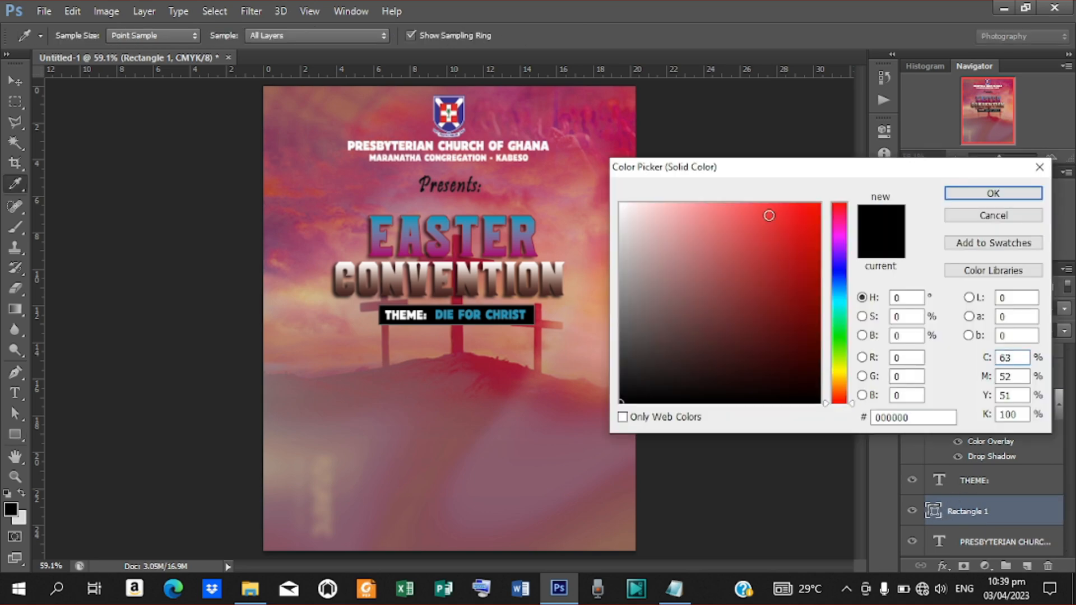
{"action": "left_click", "coordinate": [819, 273]}
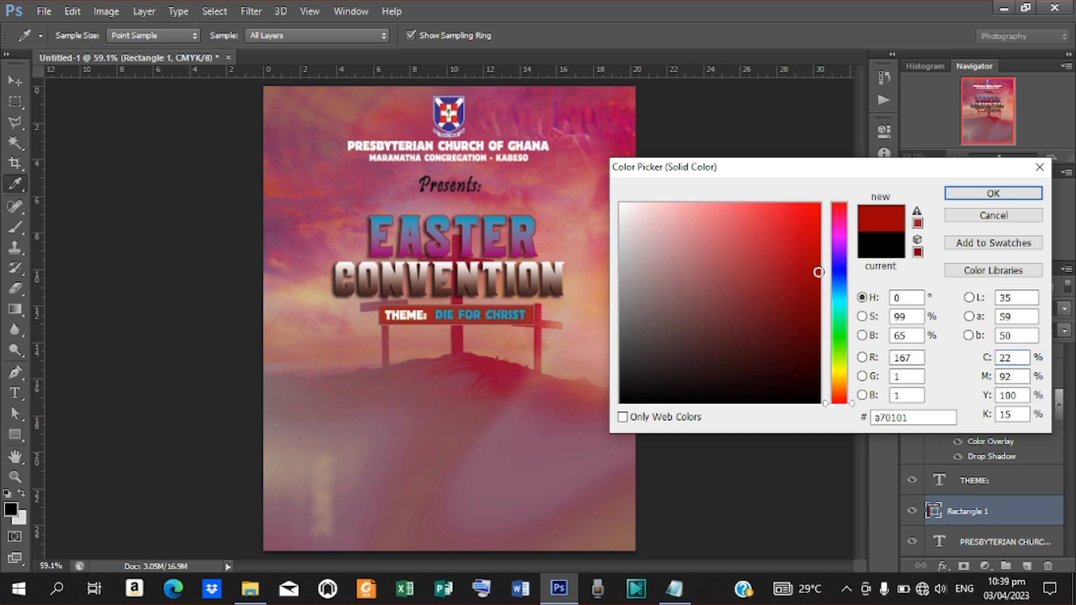
{"action": "left_click", "coordinate": [994, 194]}
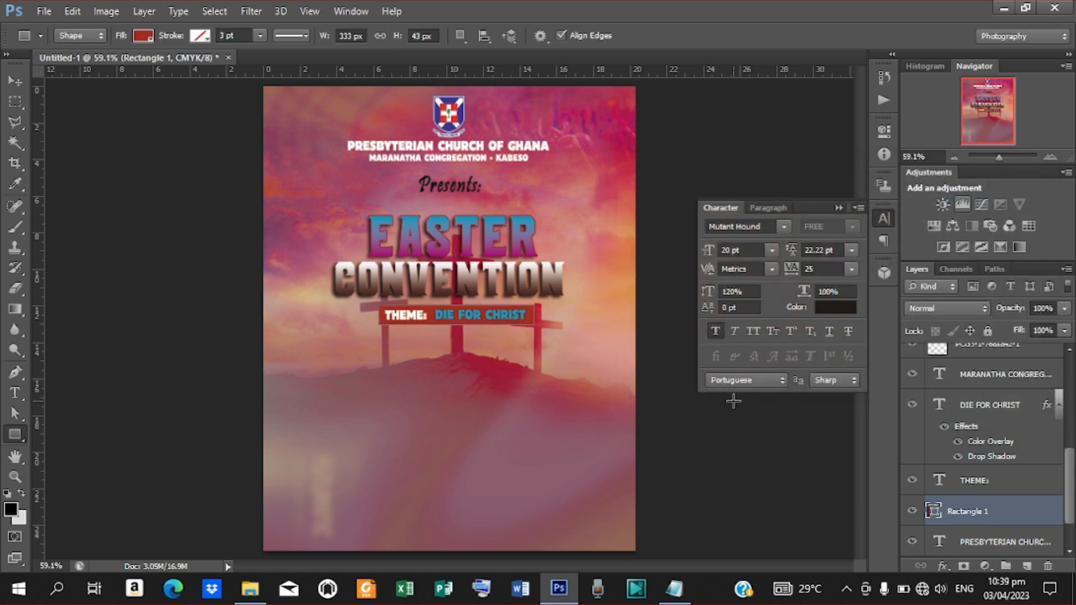
- Check the remaining event text in Notepad and place a duplicate of "PRESBYTERIAN CHURCH OF GHANA" in the flyer's lower area, below the hill
{"action": "left_click", "coordinate": [15, 83]}
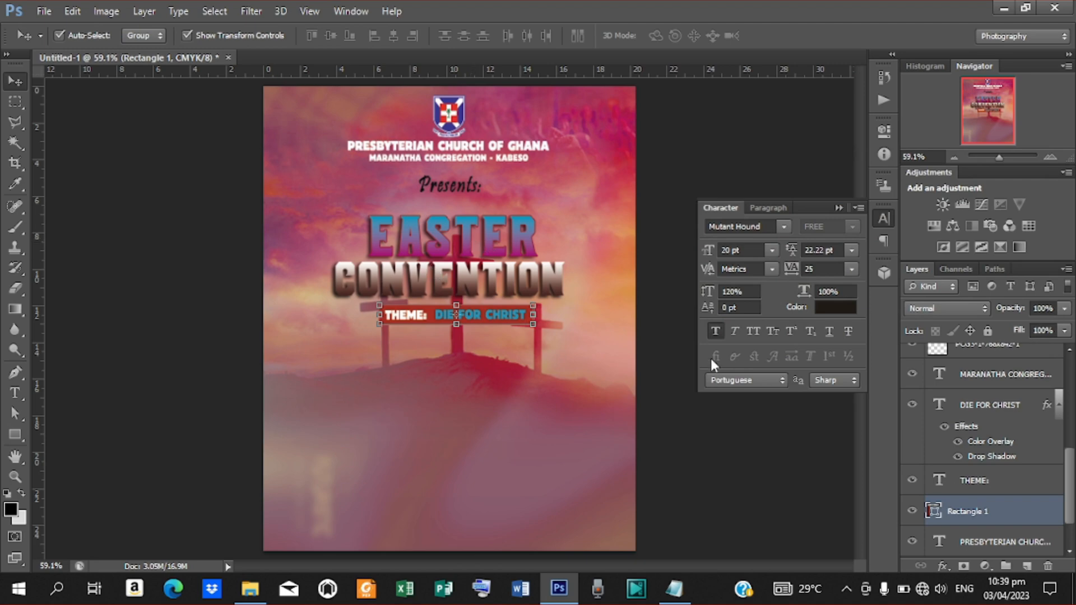
{"action": "left_click", "coordinate": [676, 589]}
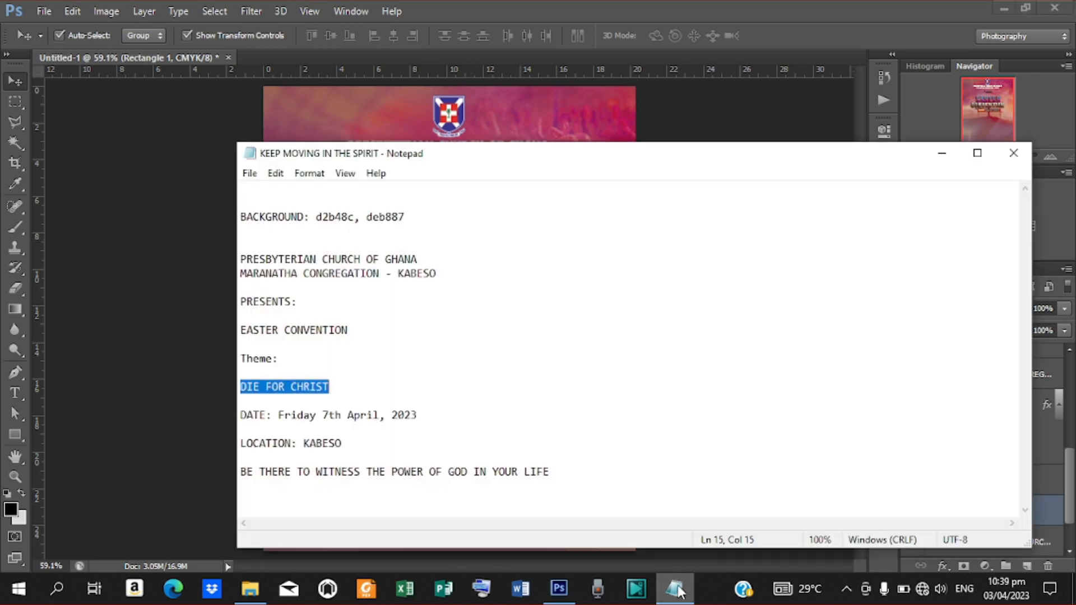
{"action": "left_click", "coordinate": [942, 153]}
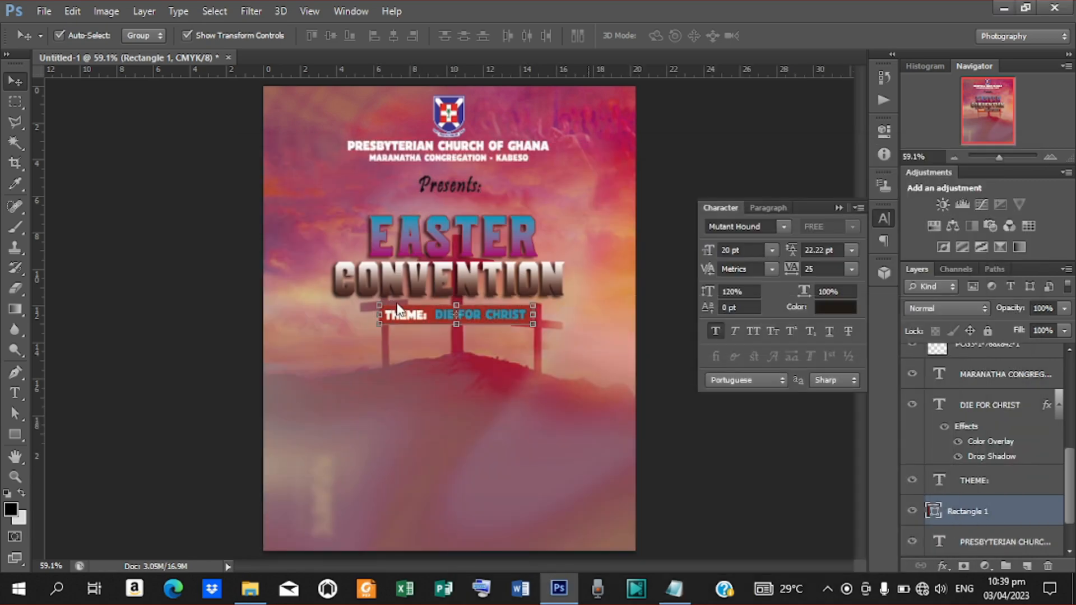
{"action": "left_click", "coordinate": [459, 147]}
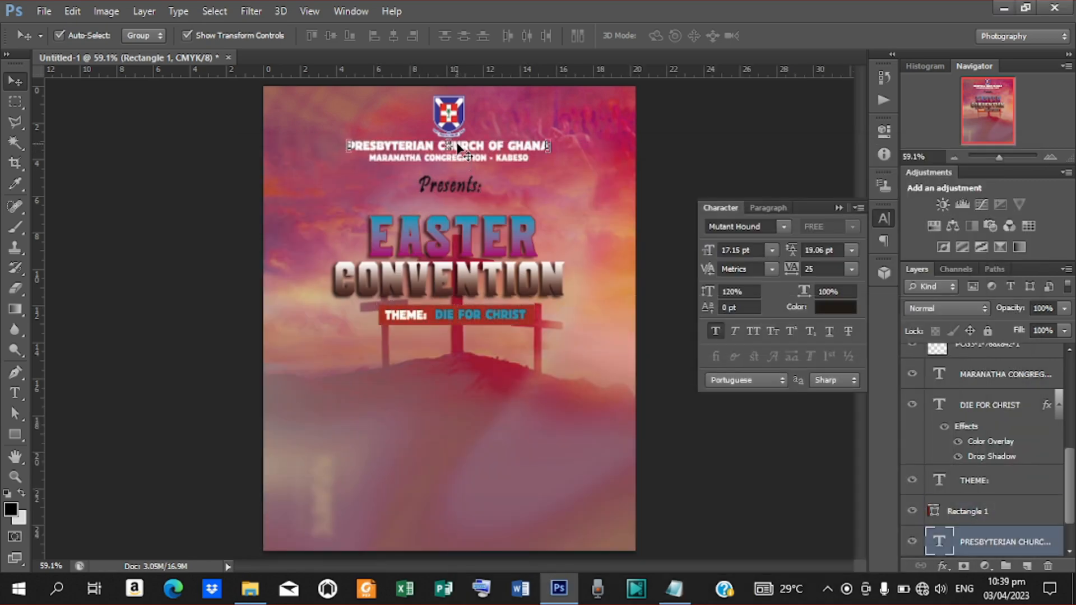
{"action": "left_click_drag", "start_coordinate": [458, 147], "coordinate": [463, 449]}
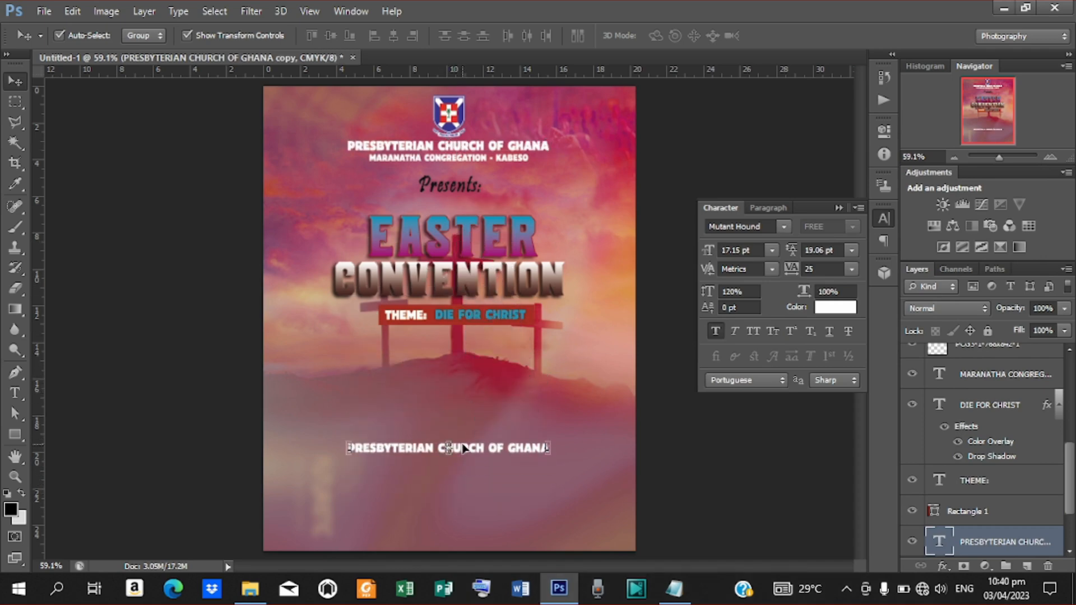
- Replace the lower "PRESBYTERIAN CHURCH OF GHANA" duplicate's text with "Friday 7th April, 2023", copied from the event text in Notepad
{"action": "key", "text": "t"}
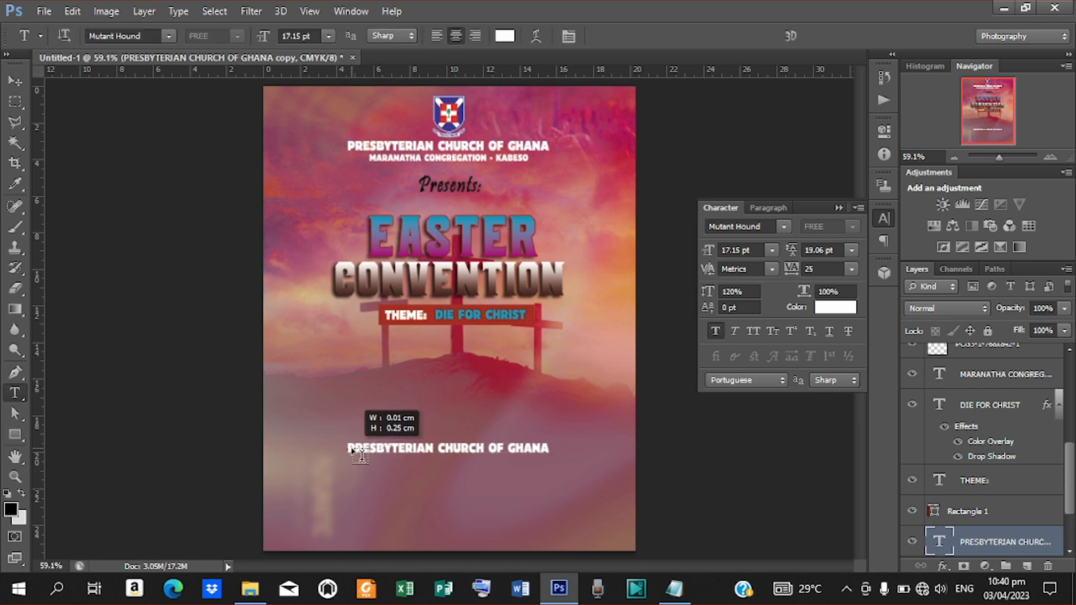
{"action": "left_click", "coordinate": [349, 448]}
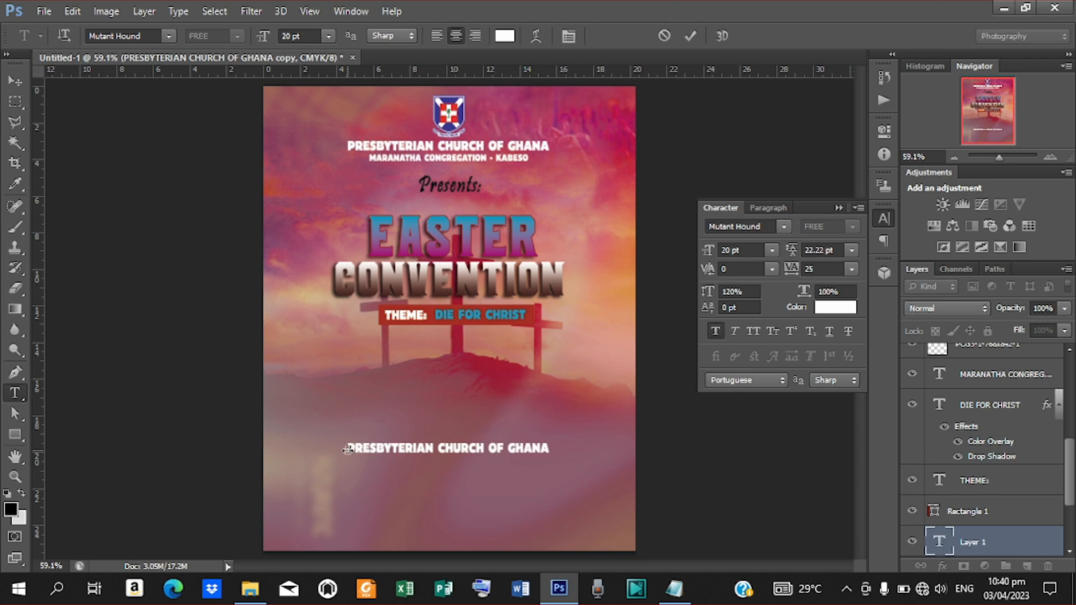
{"action": "left_click", "coordinate": [691, 35]}
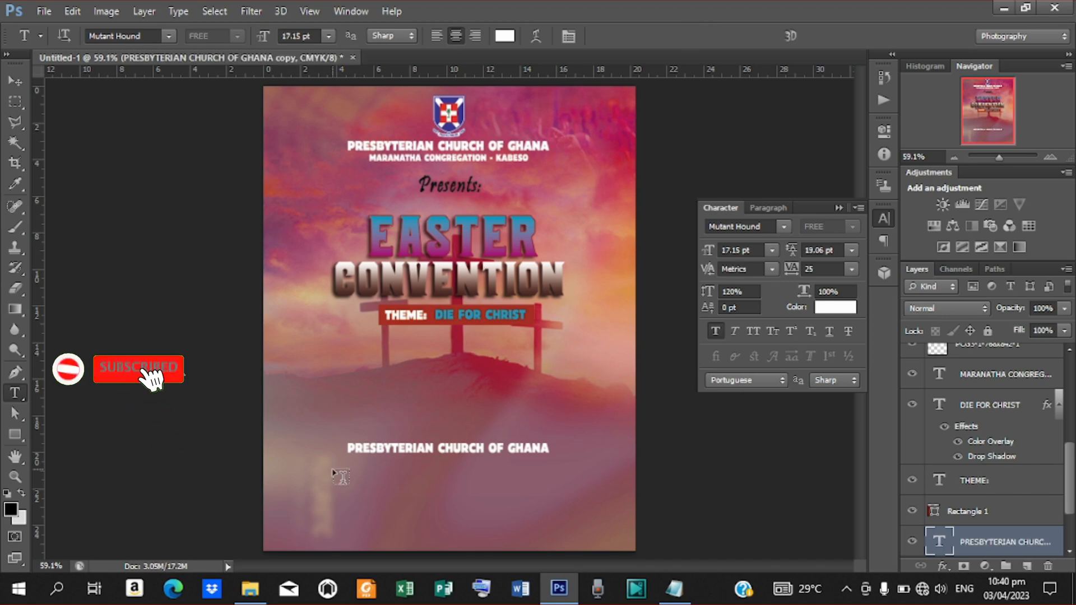
{"action": "left_click_drag", "start_coordinate": [344, 448], "coordinate": [601, 454]}
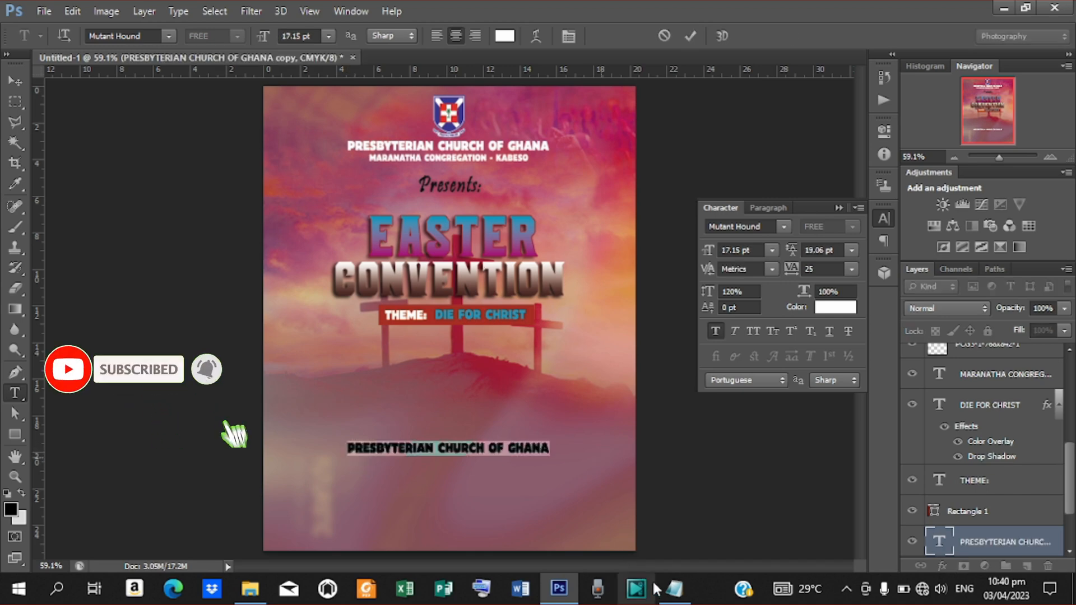
{"action": "left_click", "coordinate": [672, 589]}
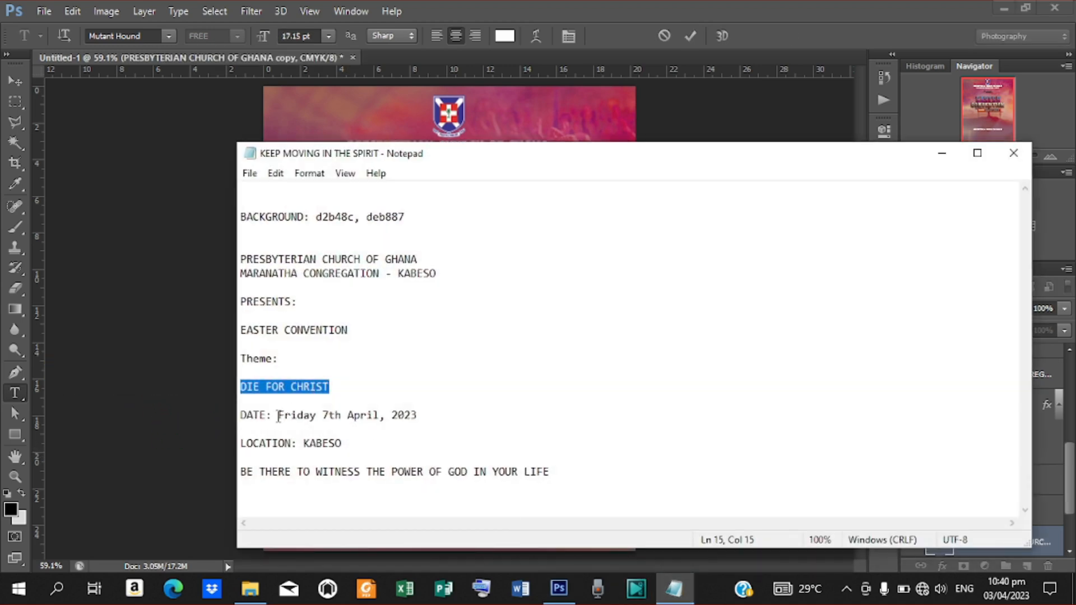
{"action": "left_click_drag", "start_coordinate": [279, 415], "coordinate": [423, 416]}
{"action": "right_click", "coordinate": [374, 415]}
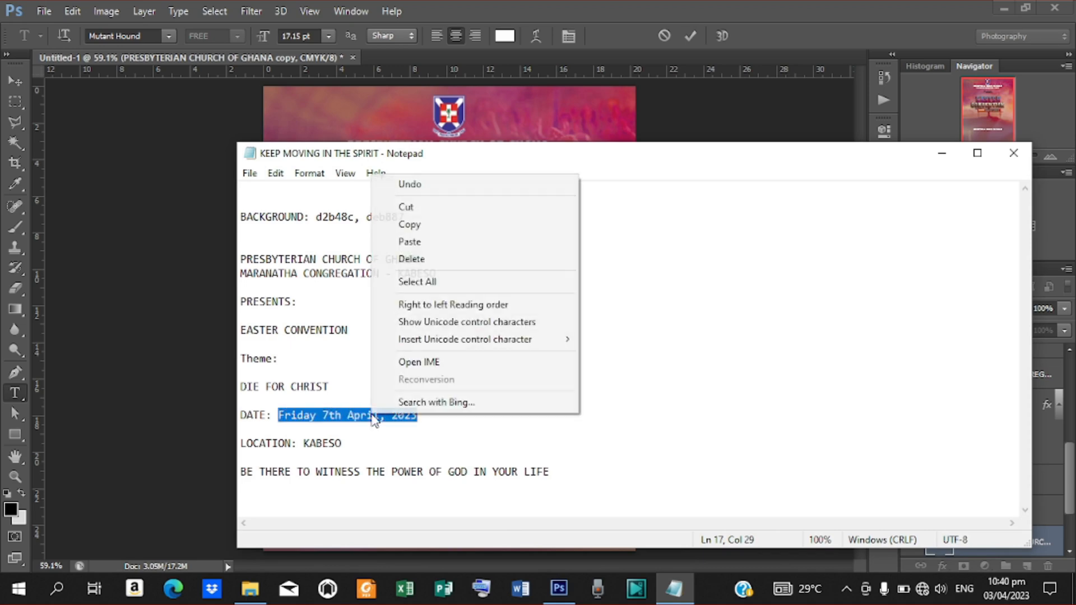
{"action": "left_click", "coordinate": [428, 230]}
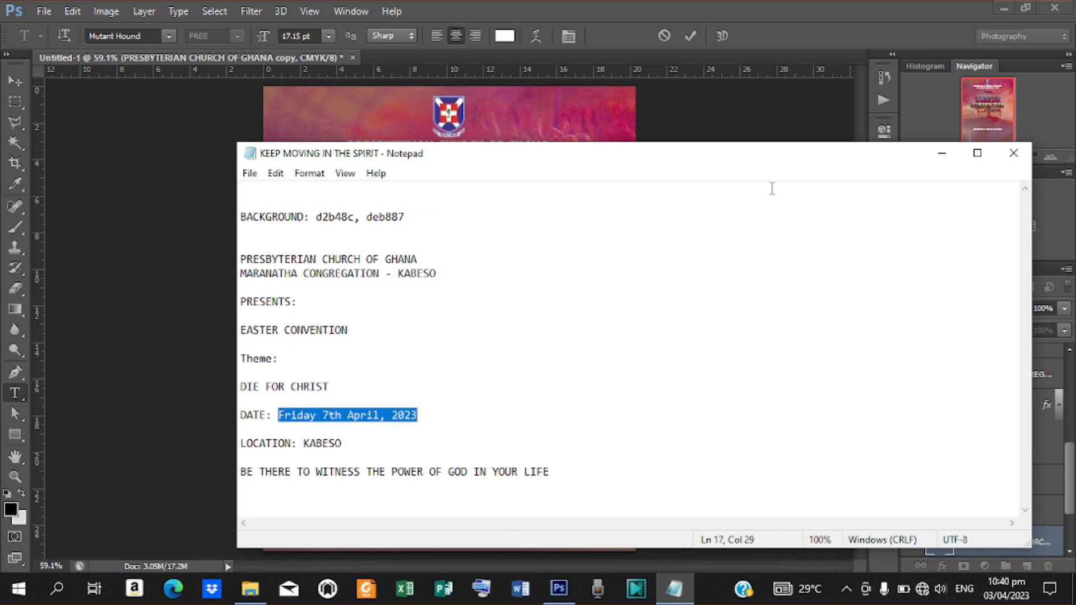
{"action": "left_click", "coordinate": [942, 153]}
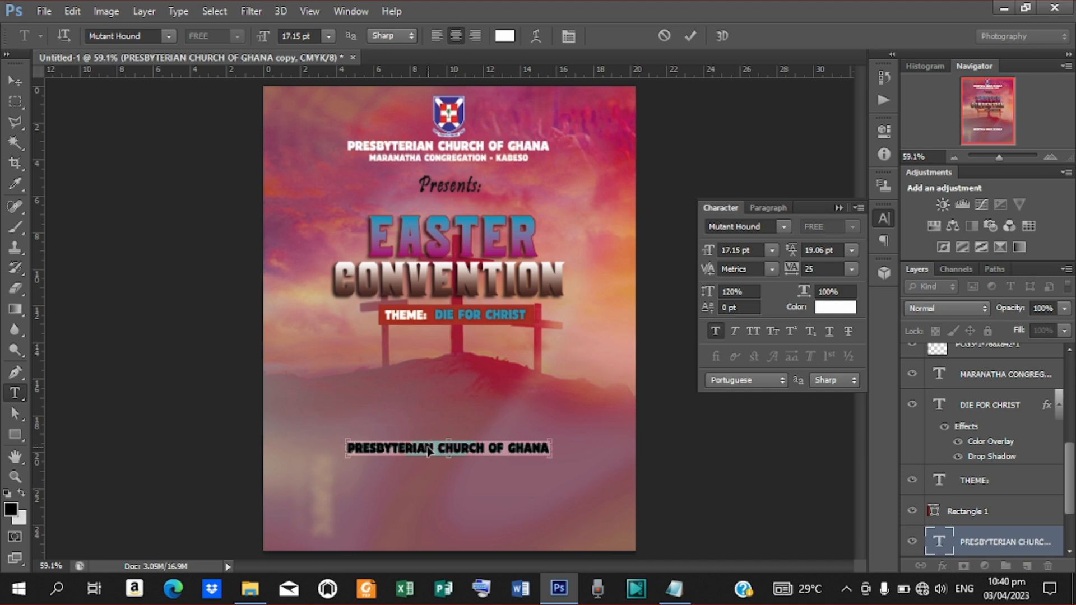
{"action": "key", "text": "ctrl+v"}
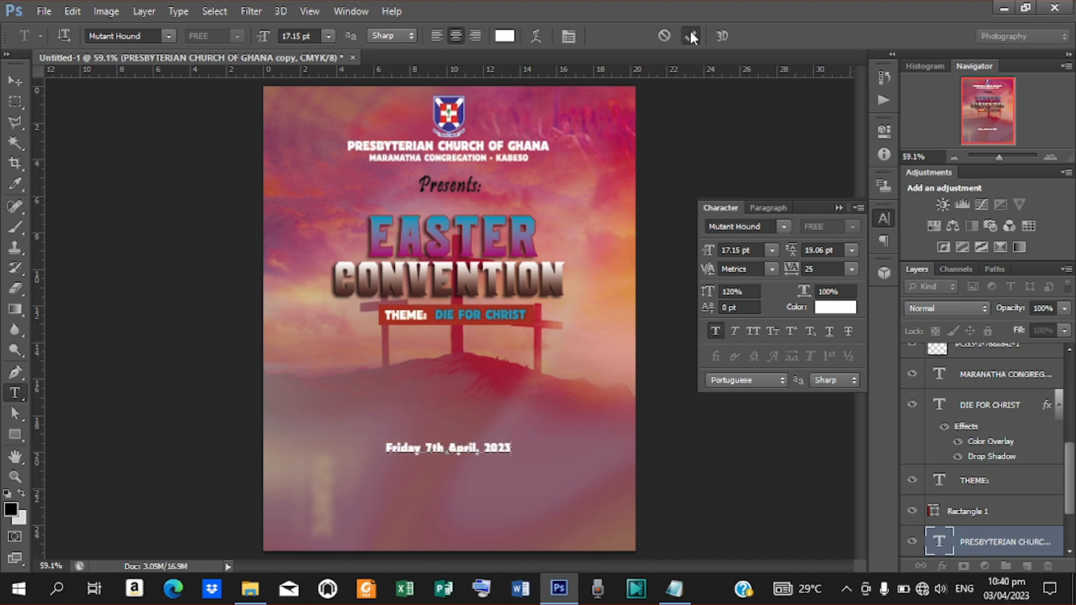
{"action": "left_click", "coordinate": [691, 35]}
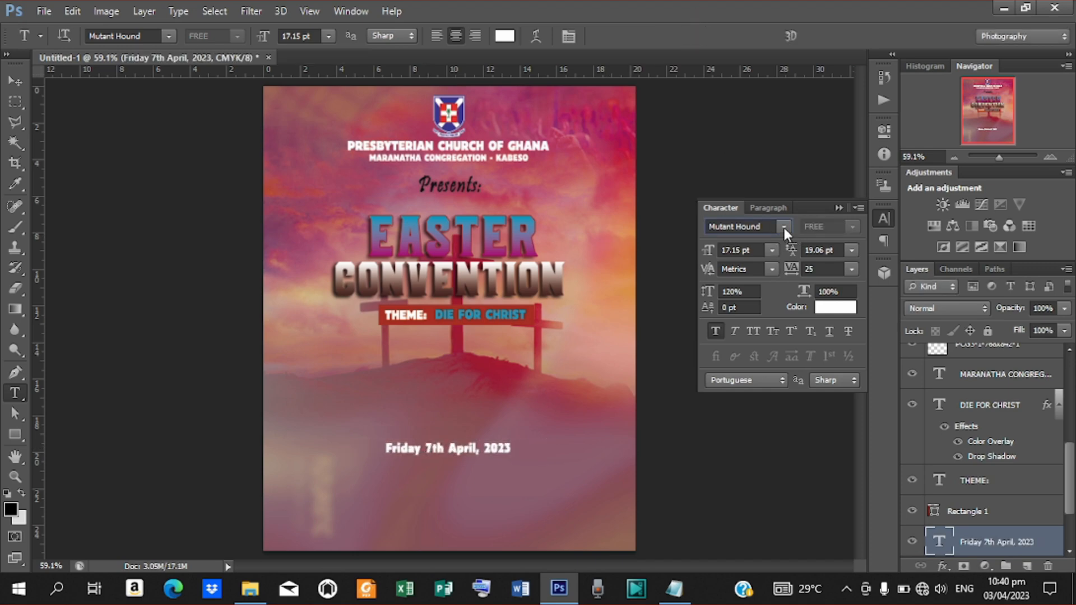
- Enlarge the date text to about 155% width and 153% height and move it up, just below the hill
{"action": "left_click", "coordinate": [785, 228]}
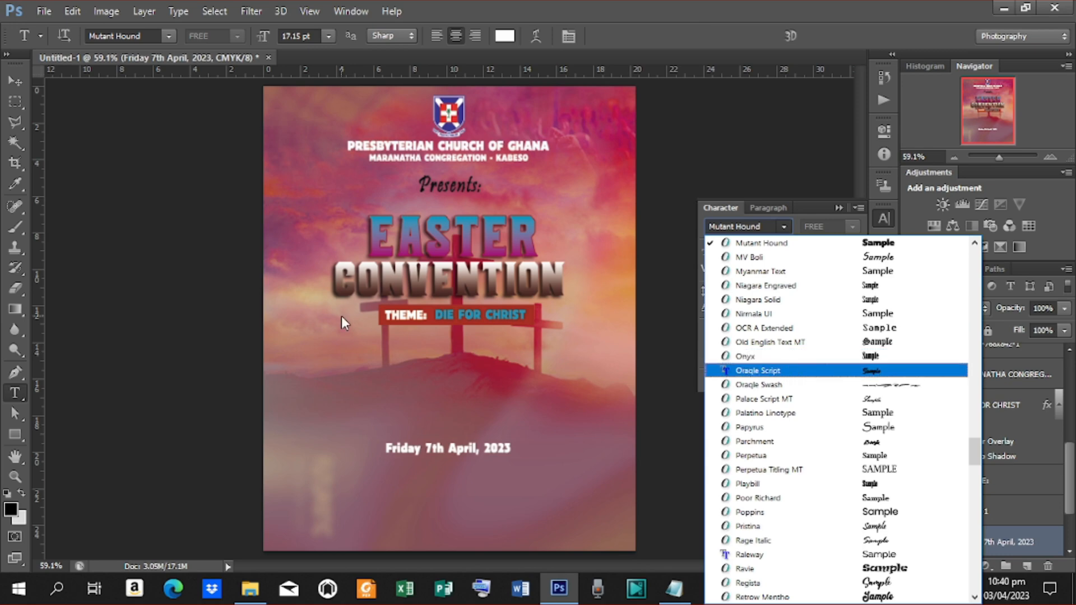
{"action": "left_click", "coordinate": [18, 88]}
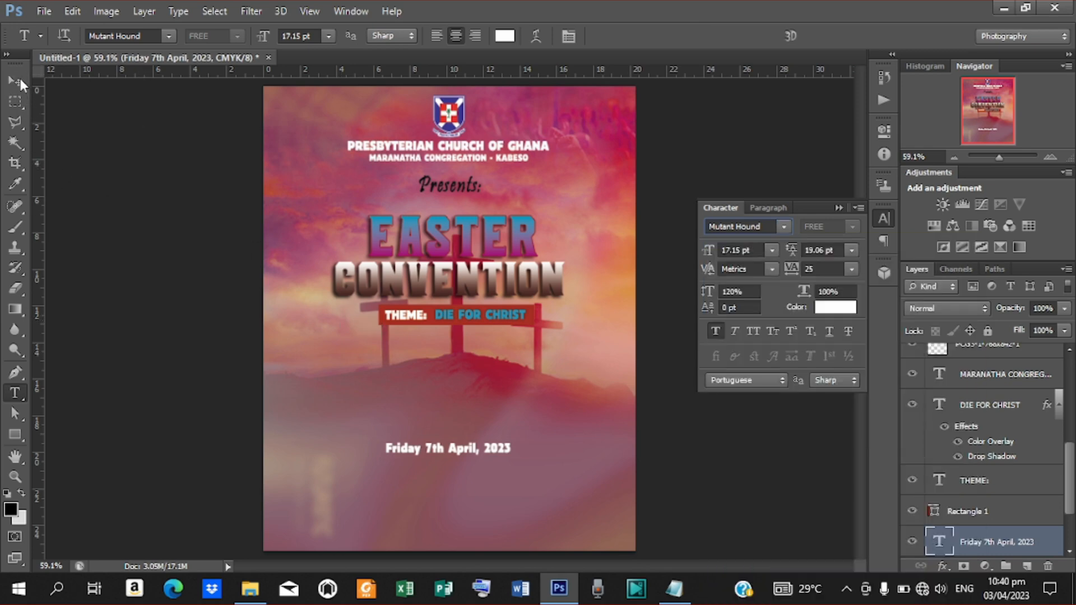
{"action": "left_click", "coordinate": [15, 81]}
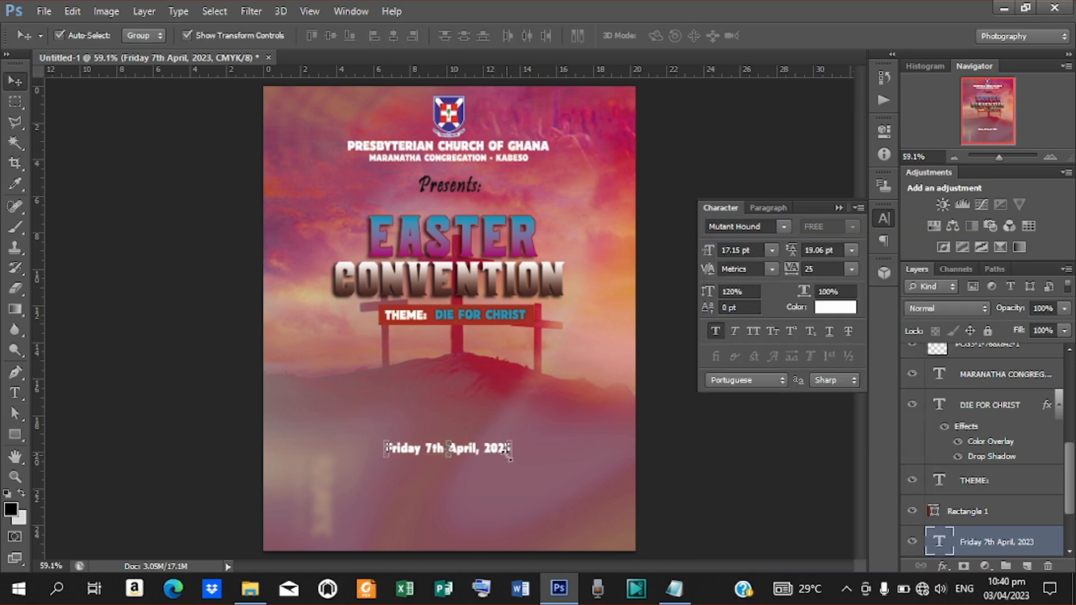
{"action": "left_click_drag", "start_coordinate": [510, 458], "coordinate": [508, 431]}
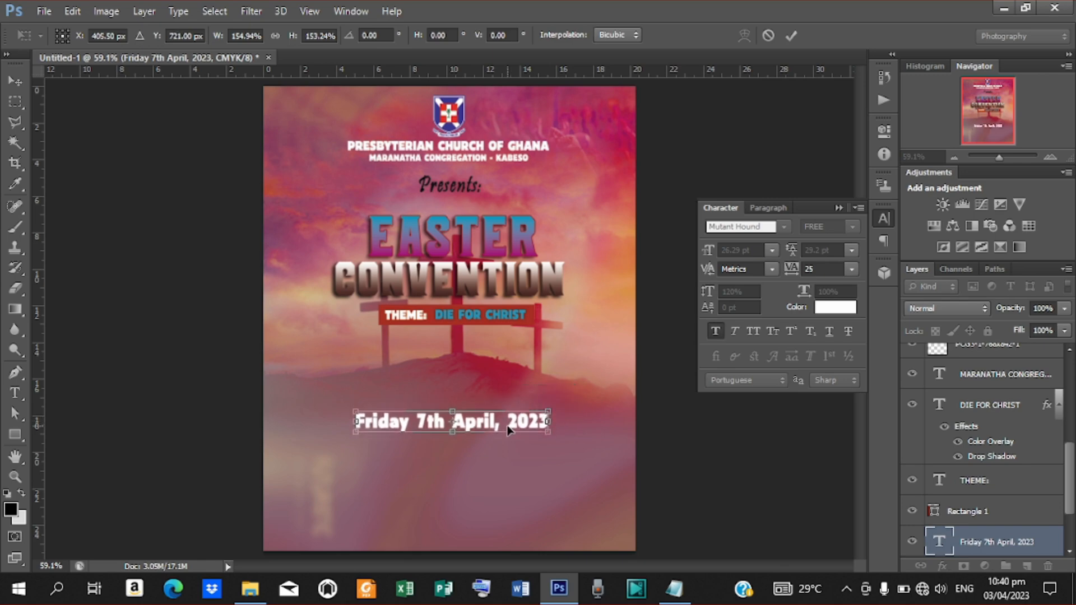
{"action": "left_click", "coordinate": [789, 41]}
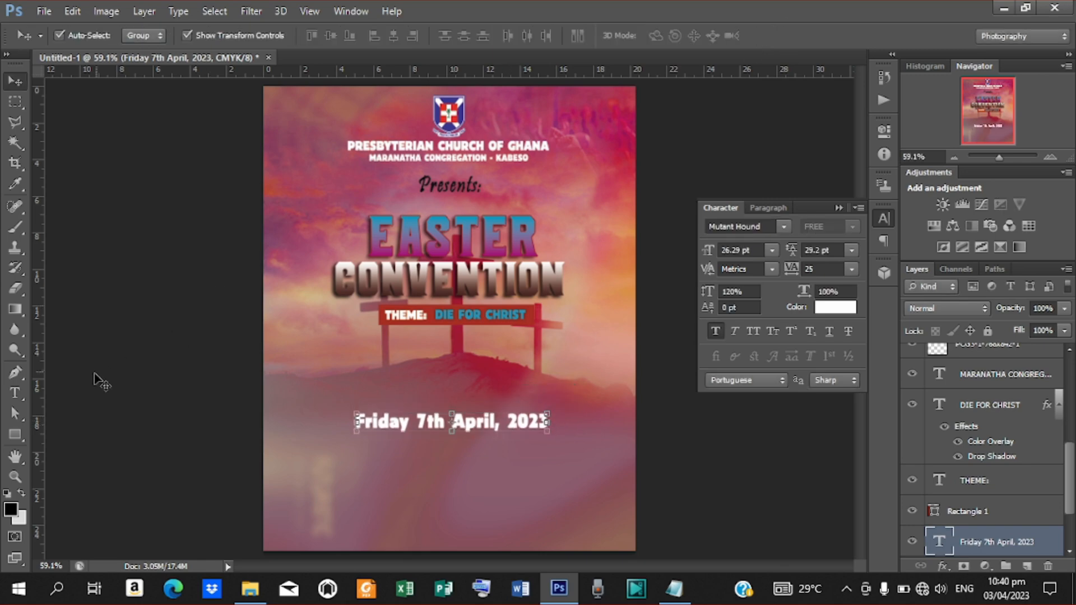
- Draw a thin rounded rectangle about 485 x 4 px as a line just above the date text and fill it with red
{"action": "left_click", "coordinate": [16, 435]}
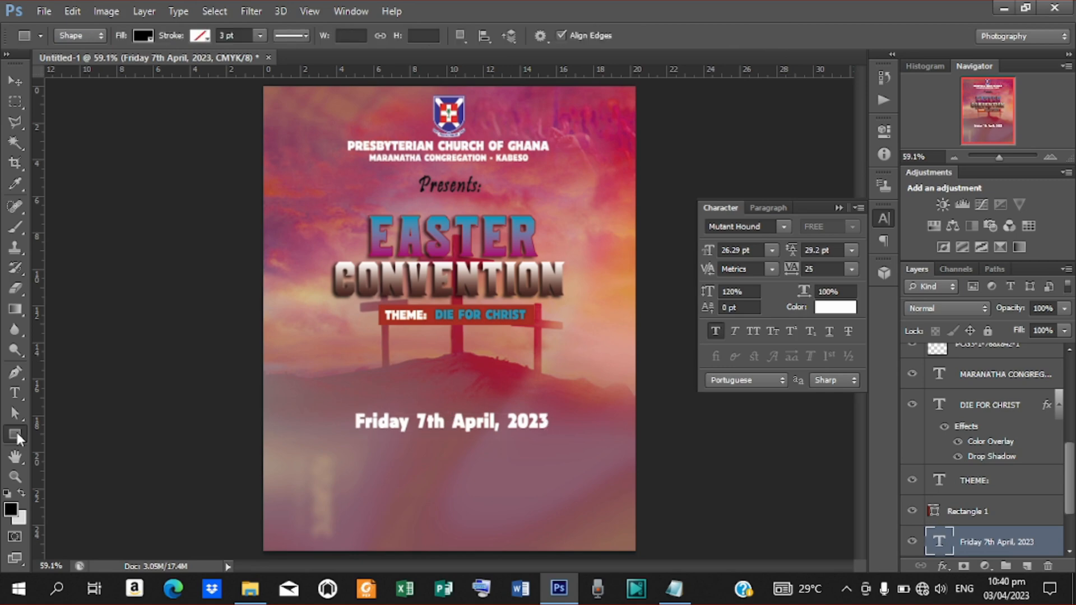
{"action": "right_click", "coordinate": [14, 435]}
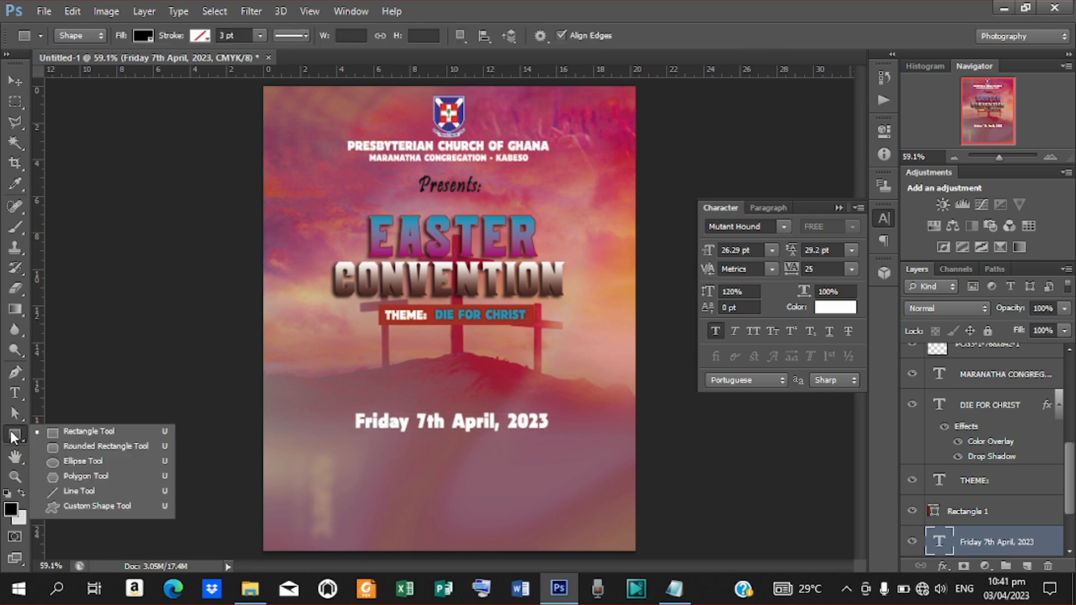
{"action": "left_click", "coordinate": [84, 446]}
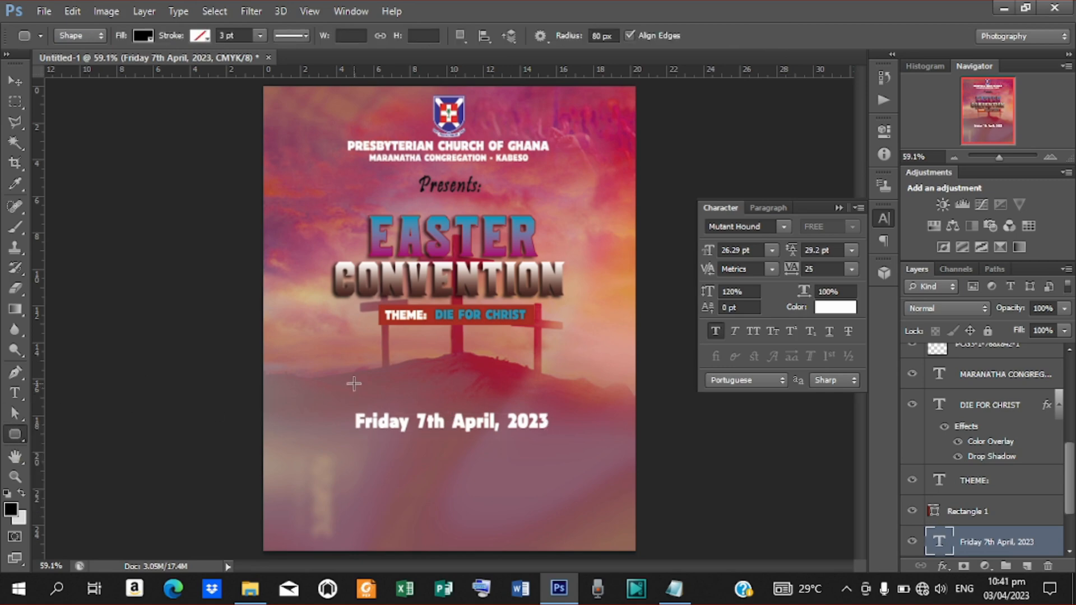
{"action": "left_click_drag", "start_coordinate": [351, 405], "coordinate": [577, 406]}
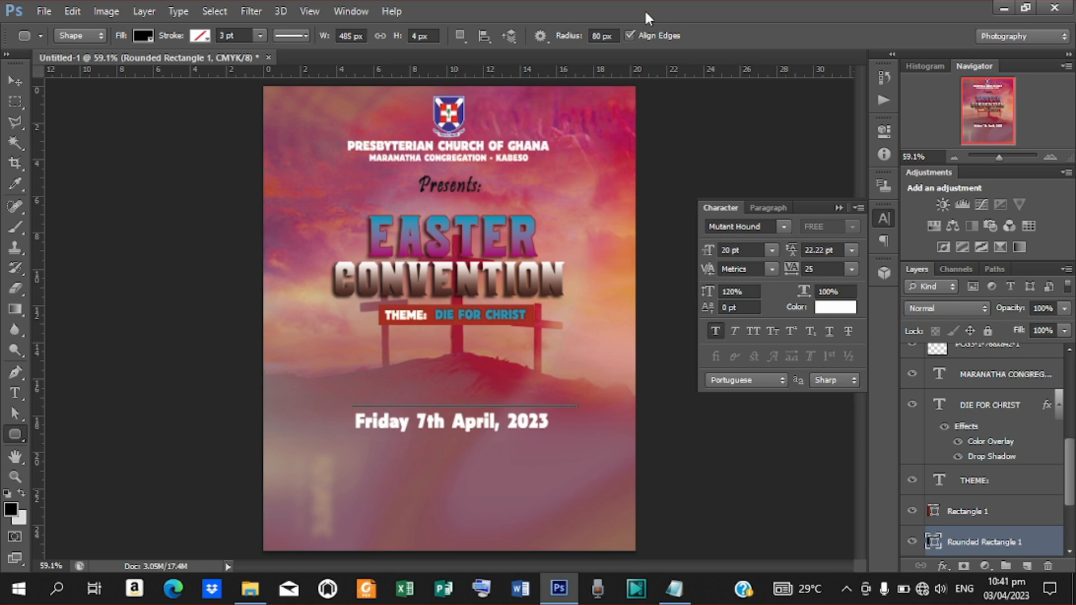
{"action": "left_click", "coordinate": [140, 37]}
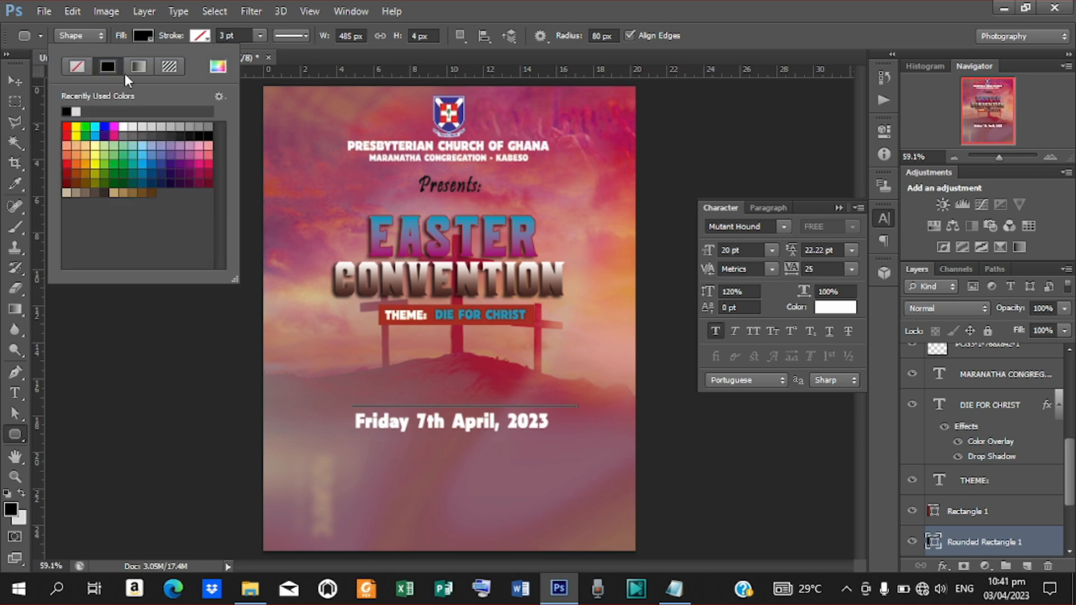
{"action": "left_click", "coordinate": [66, 128]}
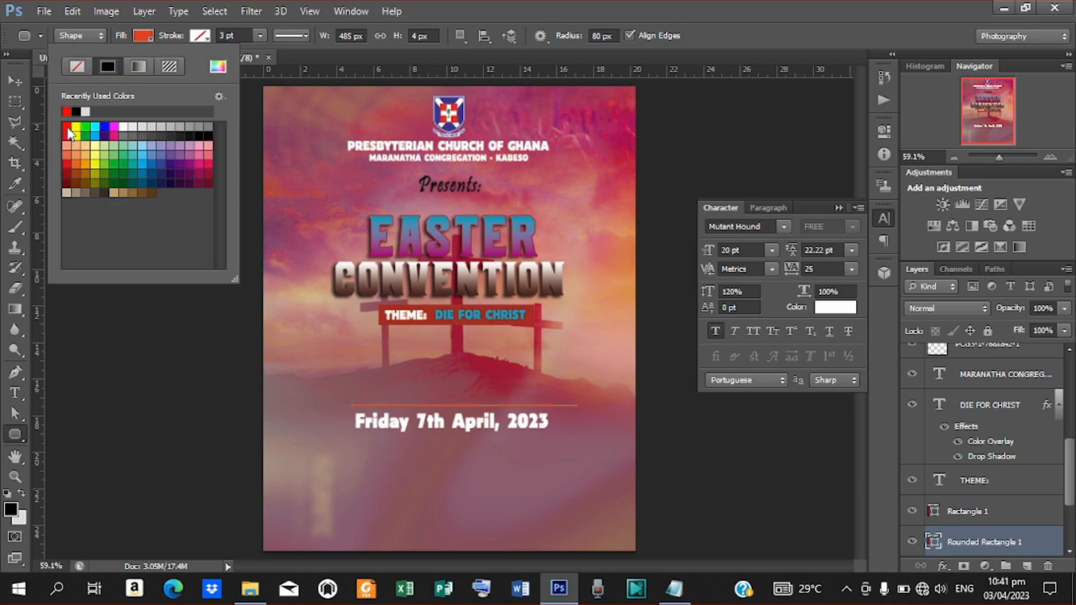
- Select the red line and date text layers together and align their horizontal centres
{"action": "left_click", "coordinate": [10, 80]}
{"action": "left_click", "coordinate": [10, 79]}
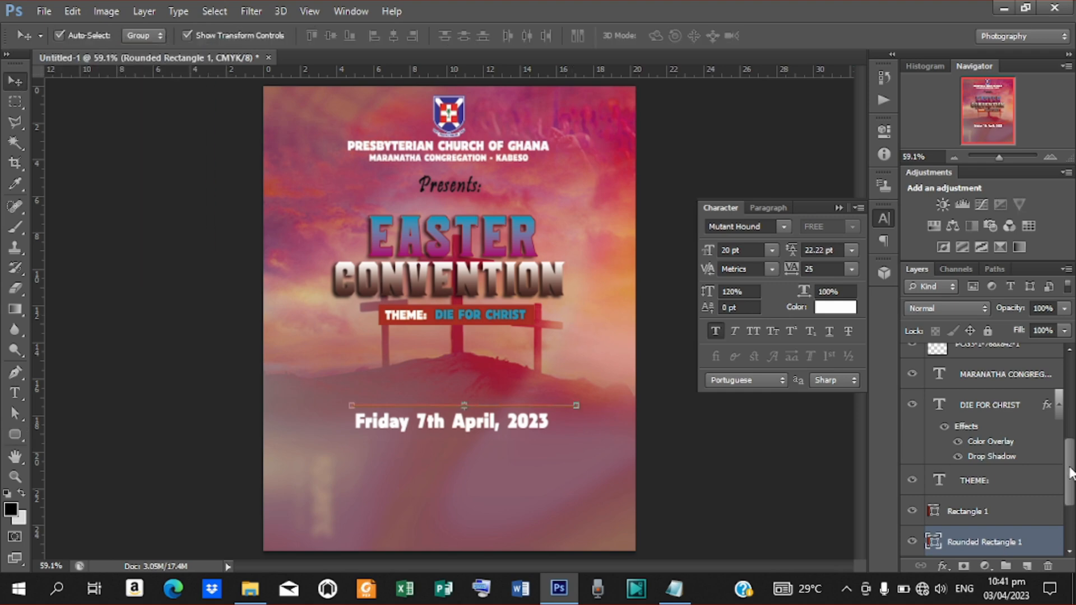
{"action": "left_click_drag", "start_coordinate": [1071, 473], "coordinate": [1071, 498]}
{"action": "left_click", "coordinate": [995, 501], "text": "ctrl"}
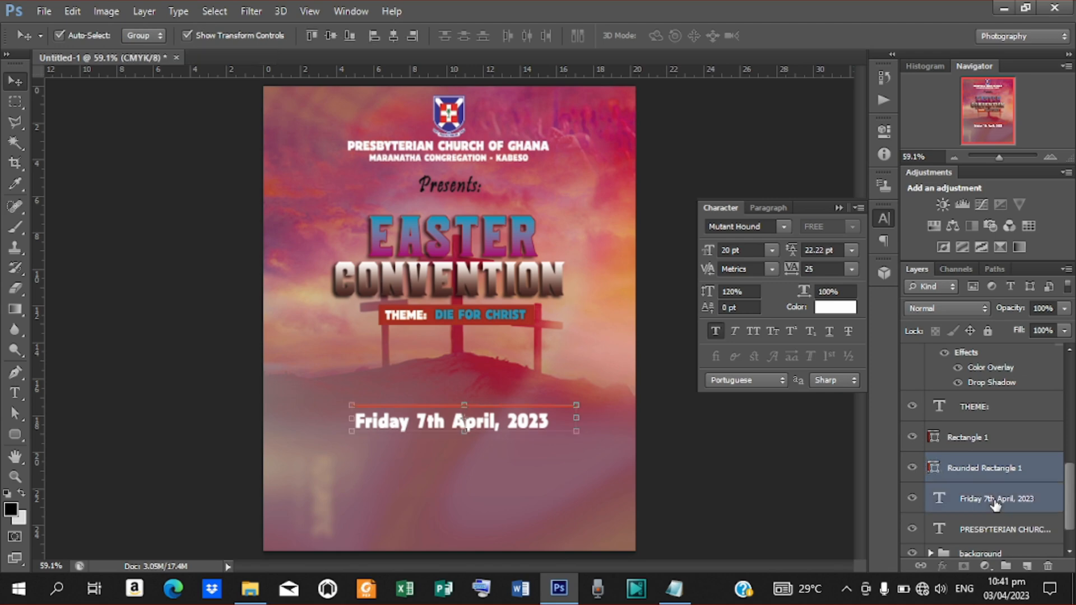
{"action": "left_click", "coordinate": [395, 36]}
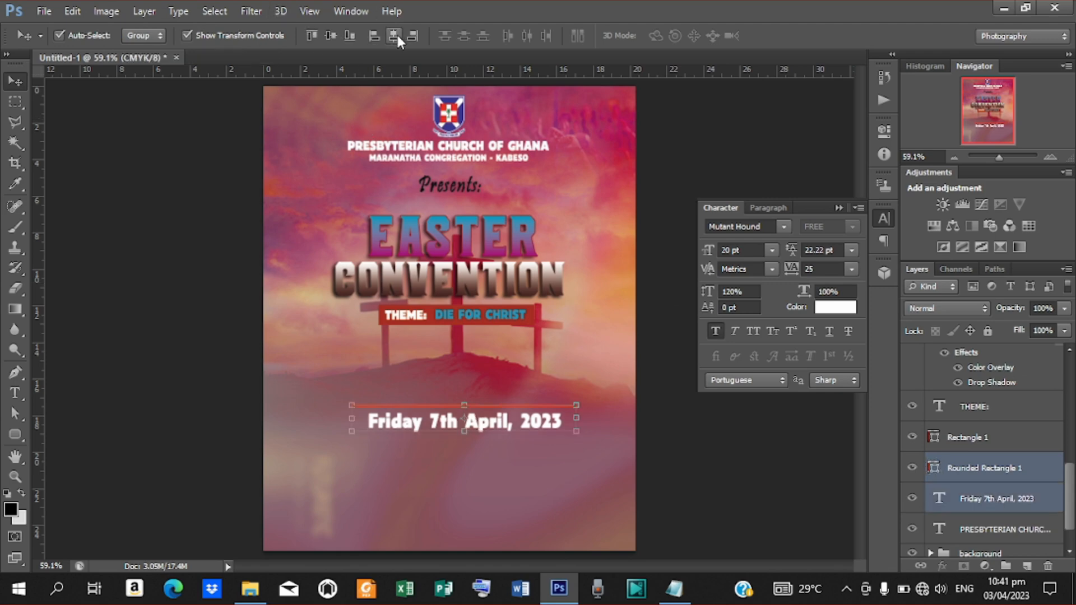
- Duplicate the red line above the date and move the copy straight down to just below the date text
{"action": "left_click", "coordinate": [1012, 474]}
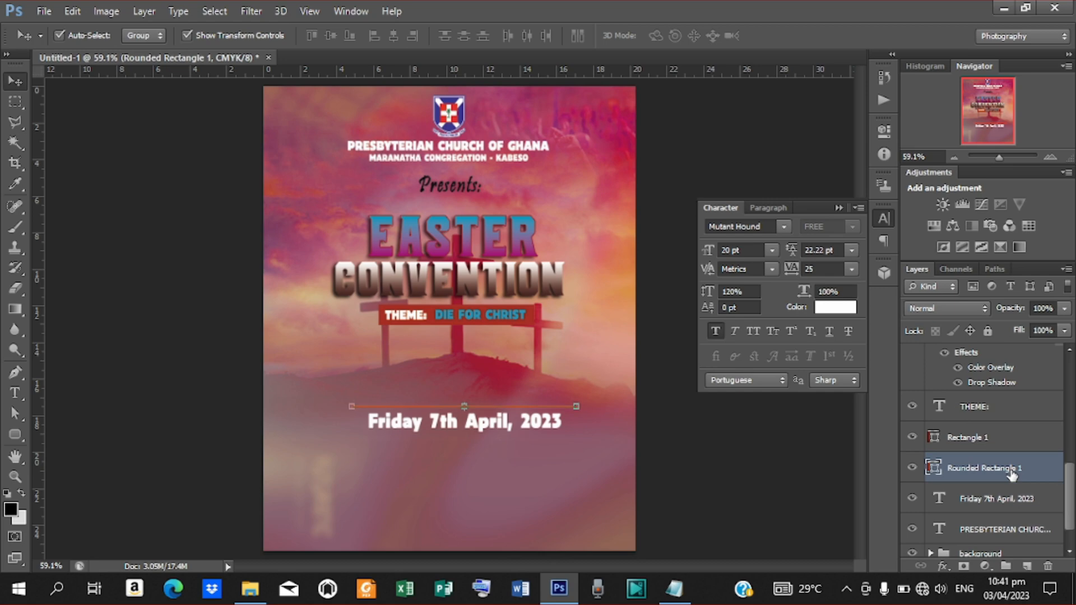
{"action": "key", "text": "ctrl+j"}
{"action": "key", "text": "shift+Down"}
{"action": "key", "text": "shift+Down"}
{"action": "key", "text": "shift+Down"}
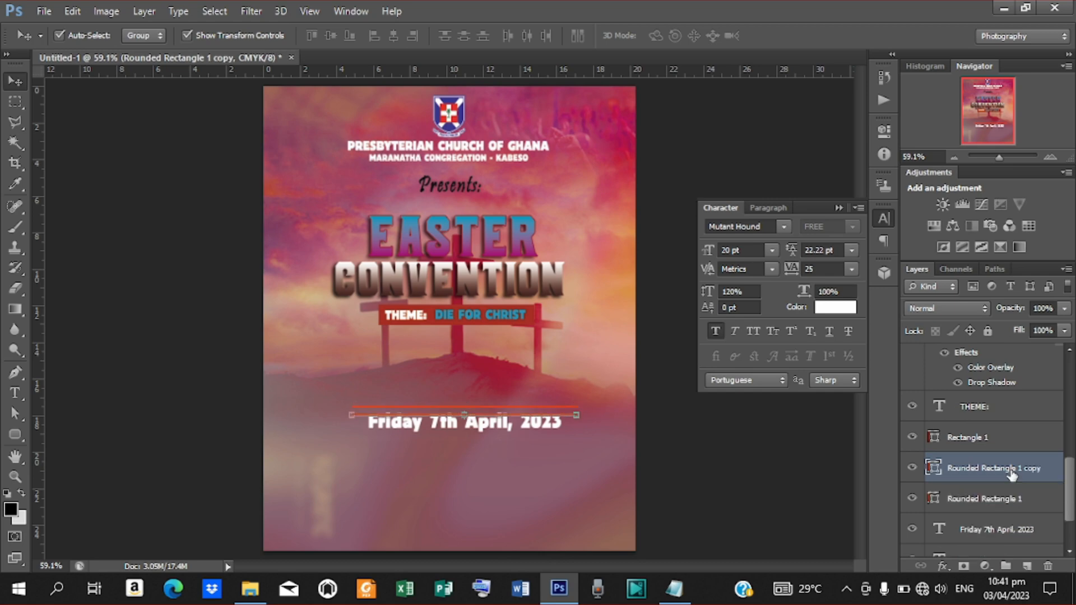
{"action": "key", "text": "shift+Down"}
{"action": "key", "text": "shift+Down"}
{"action": "key", "text": "shift+Down"}
{"action": "key", "text": "shift+Down"}
{"action": "key", "text": "shift+Down"}
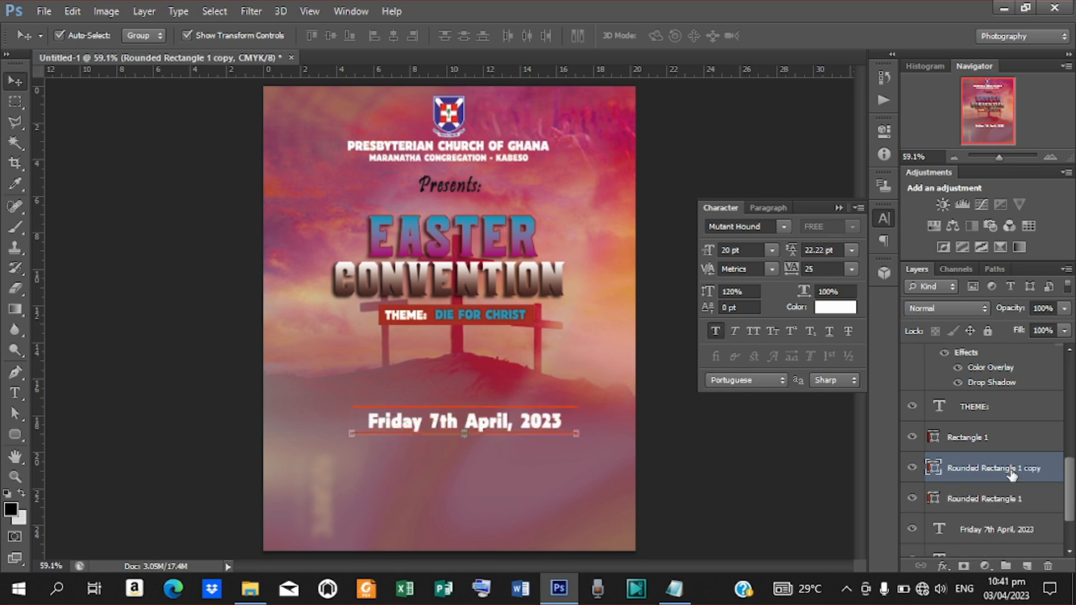
{"action": "key", "text": "shift+Down"}
- Add the location text "KABESO", copied from Notepad, in 20 pt Mutant Hound beneath the lower red line
{"action": "left_click", "coordinate": [15, 393]}
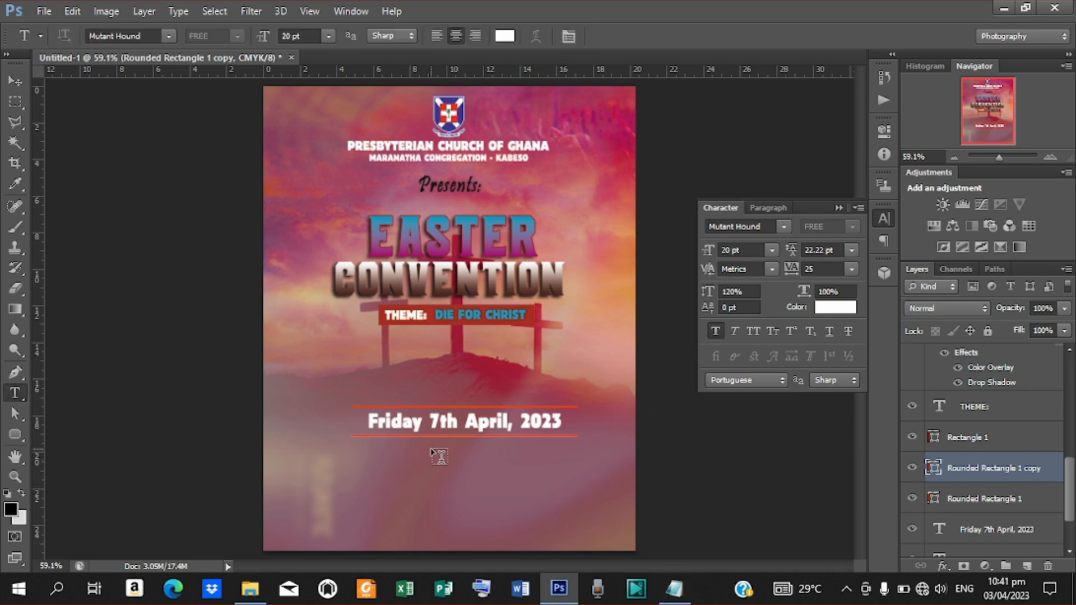
{"action": "left_click", "coordinate": [443, 454]}
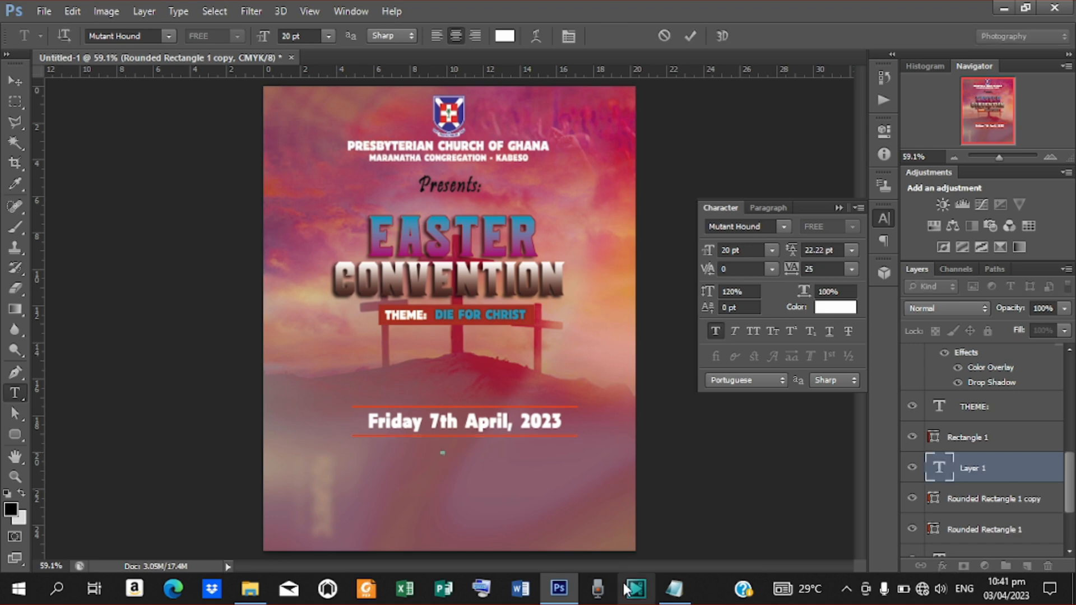
{"action": "left_click", "coordinate": [667, 586]}
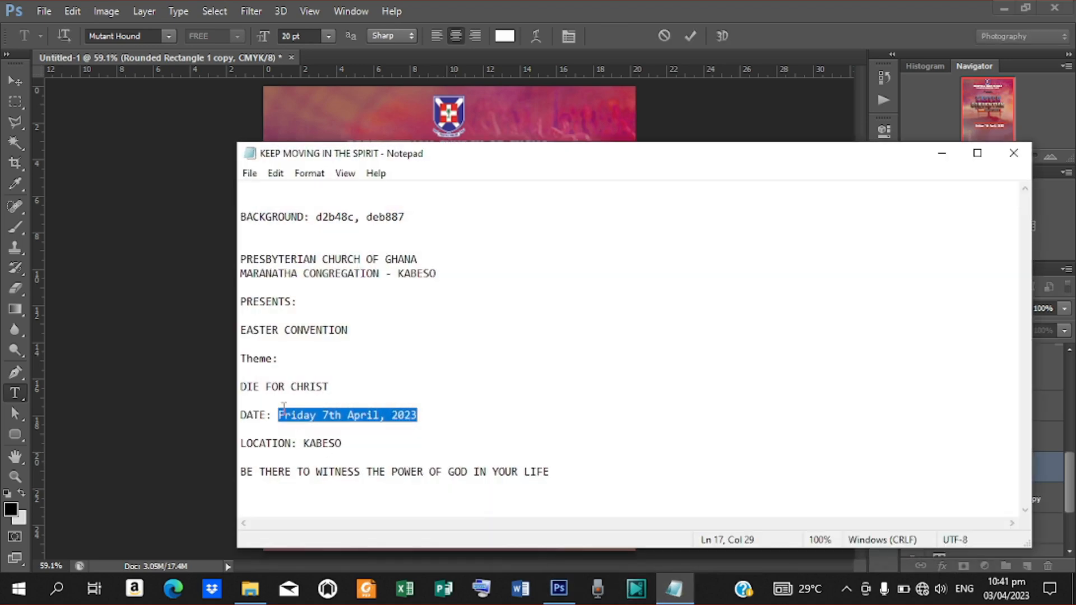
{"action": "left_click_drag", "start_coordinate": [304, 444], "coordinate": [346, 449]}
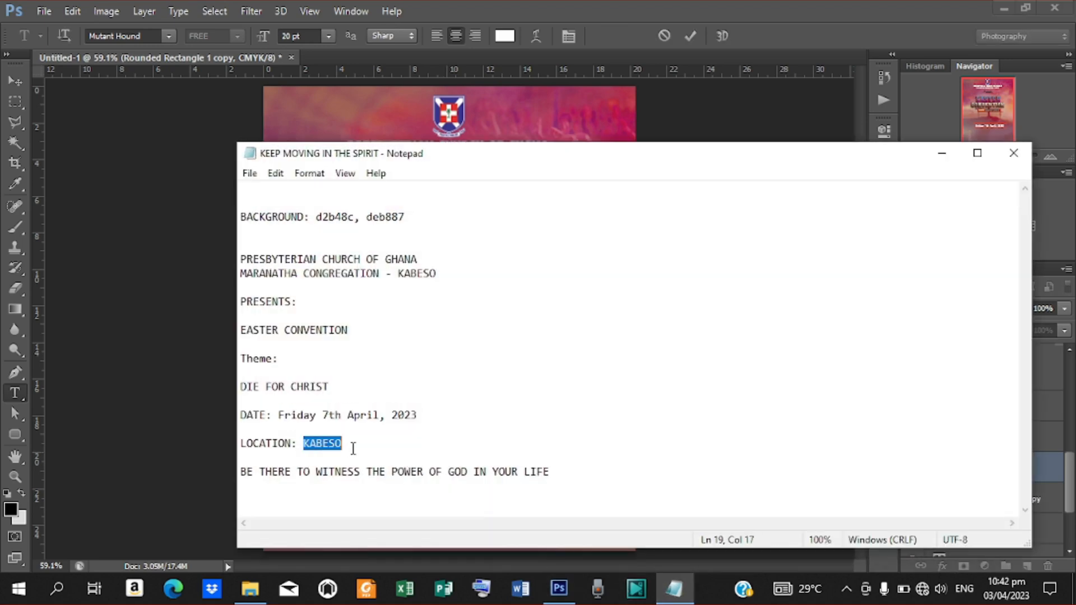
{"action": "right_click", "coordinate": [335, 444]}
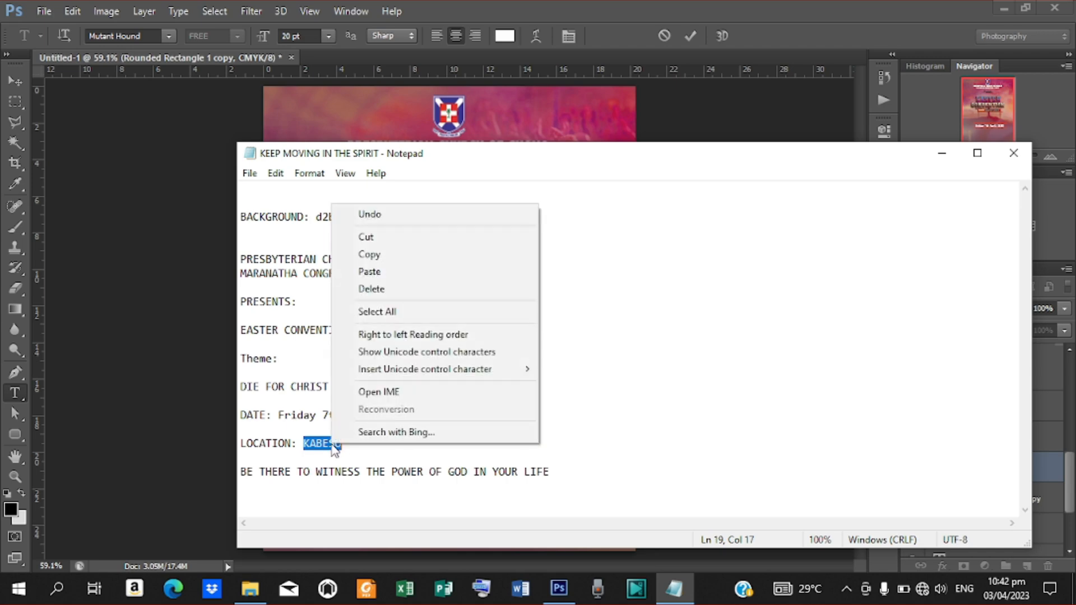
{"action": "left_click", "coordinate": [371, 259]}
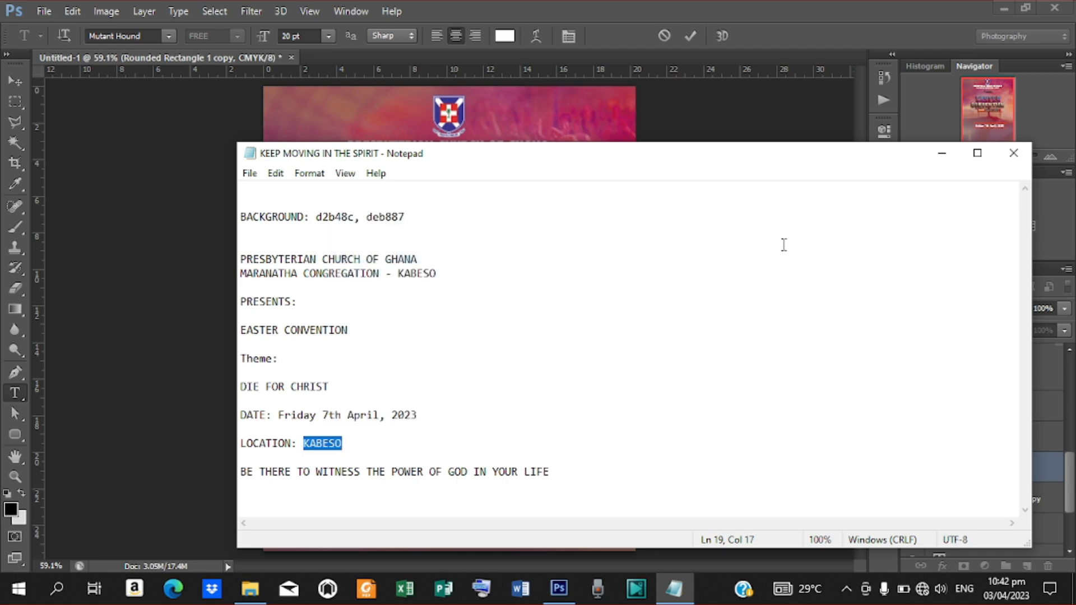
{"action": "left_click", "coordinate": [943, 153]}
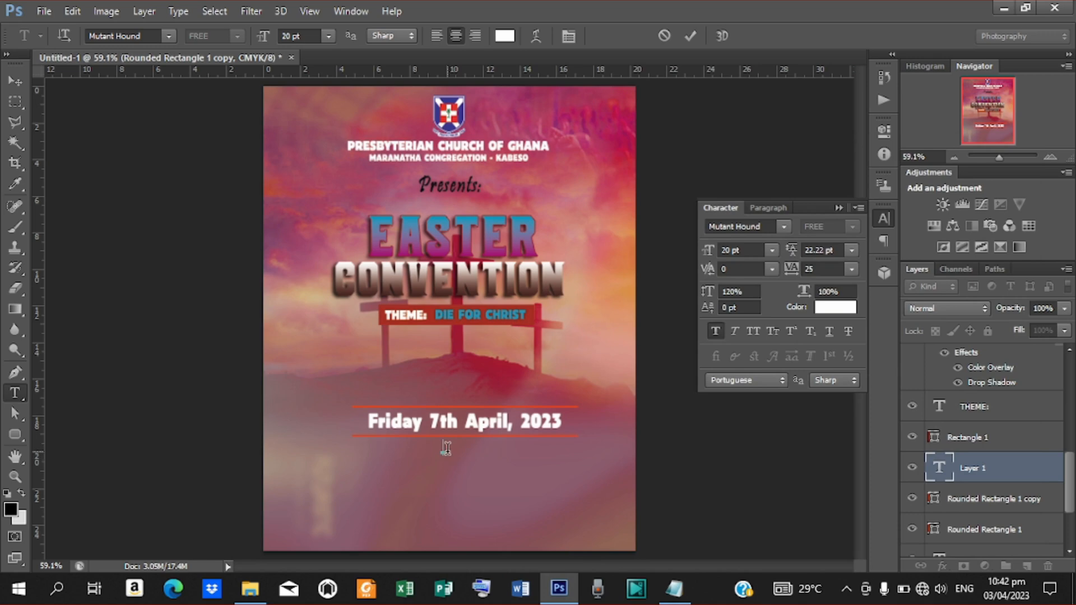
{"action": "key", "text": "ctrl+v"}
{"action": "left_click", "coordinate": [689, 36]}
{"action": "left_click", "coordinate": [17, 80]}
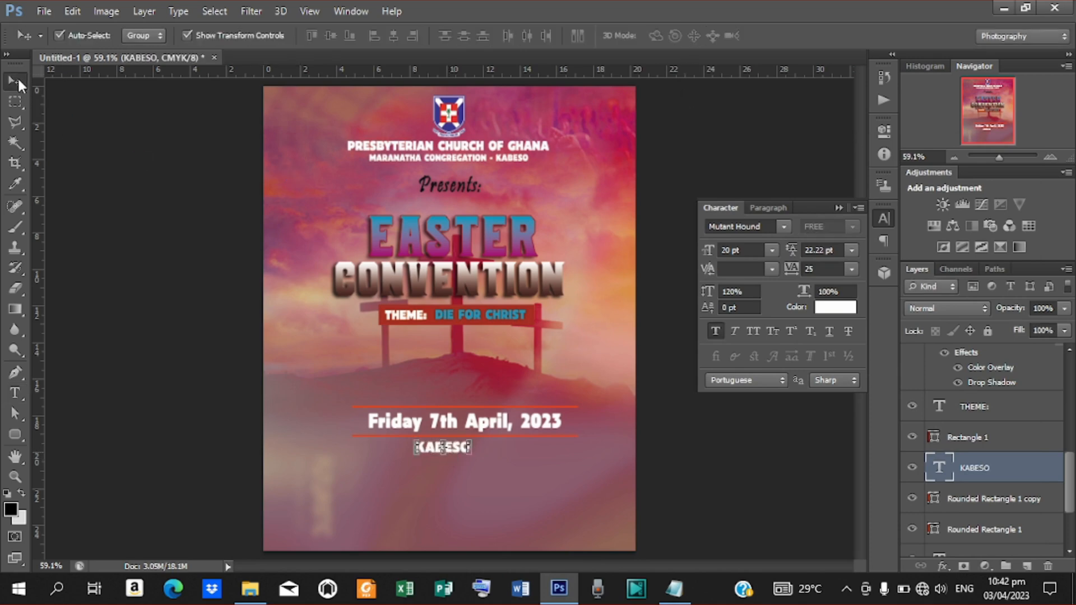
- Centre the KABESO text horizontally on the whole canvas
{"action": "key", "text": "ctrl+a"}
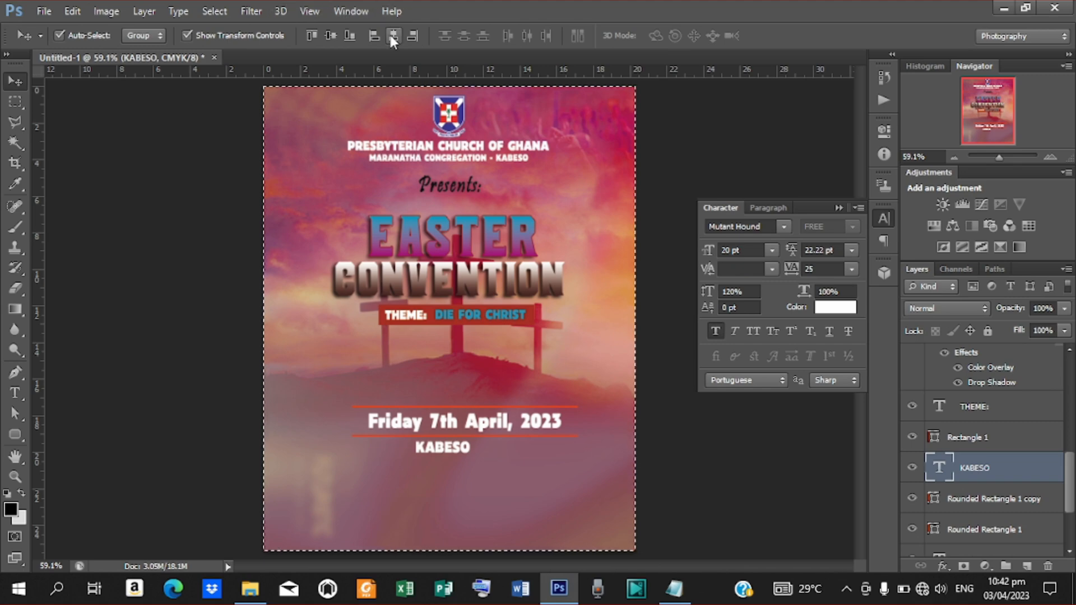
{"action": "left_click", "coordinate": [391, 37]}
{"action": "key", "text": "ctrl+d"}
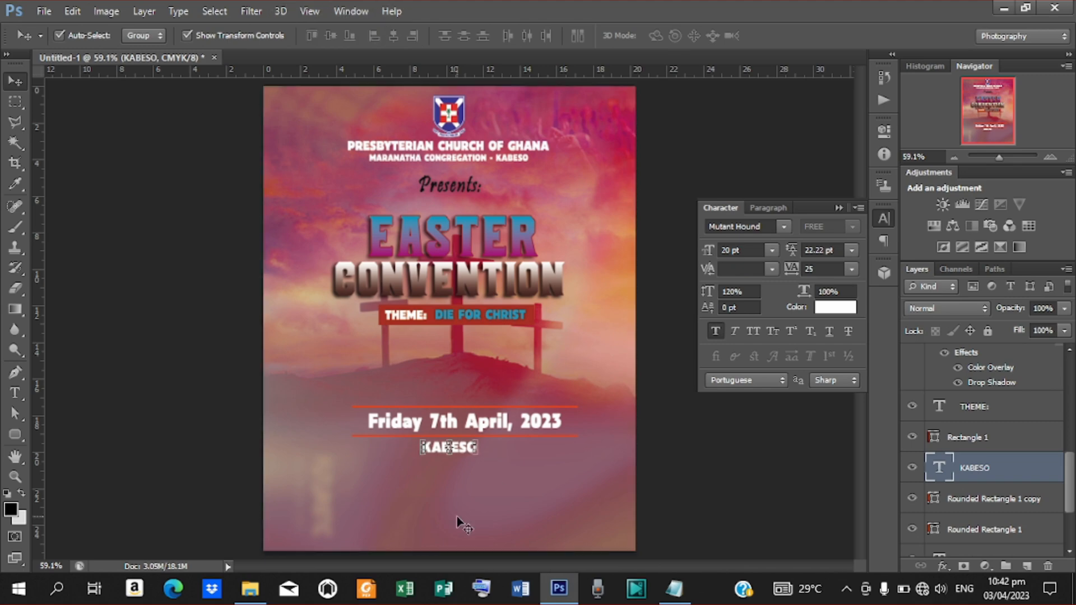
- Move the KABESO text straight down, leaving a clear gap beneath the lower red line
{"action": "key", "text": "Down"}
{"action": "key", "text": "Down"}
{"action": "key", "text": "Down"}
{"action": "key", "text": "Down"}
{"action": "key", "text": "Down"}
{"action": "key", "text": "Down"}
{"action": "key", "text": "Down"}
{"action": "key", "text": "Down"}
{"action": "key", "text": "Down"}
{"action": "key", "text": "Down"}
{"action": "key", "text": "Down"}
{"action": "key", "text": "Down"}
{"action": "key", "text": "Down"}
{"action": "key", "text": "Down"}
{"action": "key", "text": "Down"}
{"action": "key", "text": "Down"}
{"action": "key", "text": "Down"}
{"action": "key", "text": "Down"}
{"action": "key", "text": "Down"}
{"action": "key", "text": "Down"}
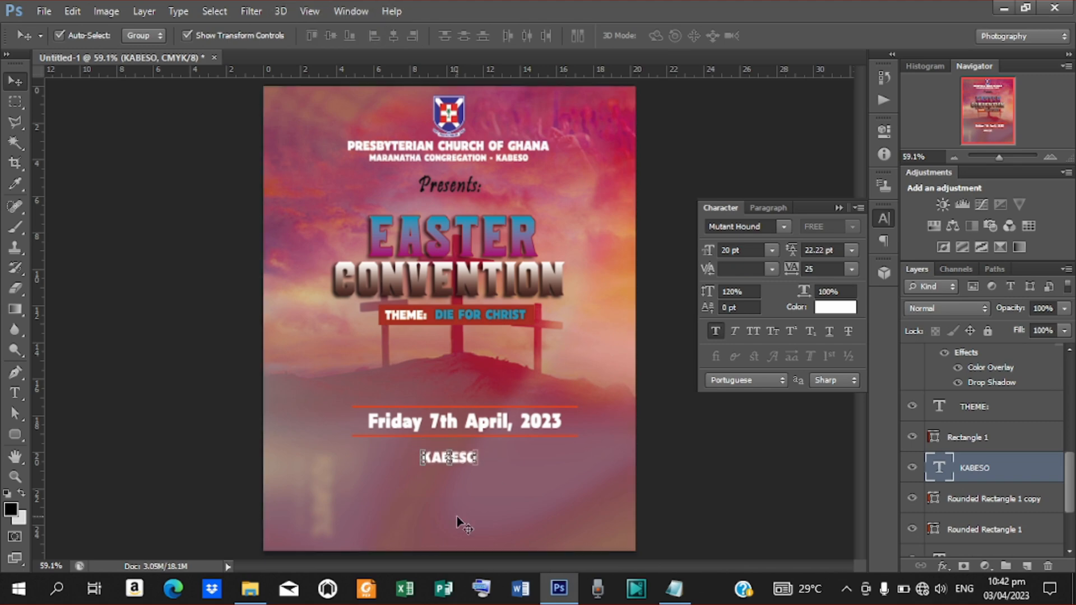
{"action": "key", "text": "Down"}
{"action": "key", "text": "Down"}
{"action": "key", "text": "Down"}
{"action": "key", "text": "Down"}
{"action": "key", "text": "Down"}
{"action": "key", "text": "Down"}
{"action": "key", "text": "Down"}
{"action": "key", "text": "Down"}
{"action": "key", "text": "Down"}
{"action": "key", "text": "Down"}
{"action": "key", "text": "Down"}
{"action": "key", "text": "Down"}
{"action": "key", "text": "Down"}
{"action": "key", "text": "Down"}
{"action": "key", "text": "Down"}
{"action": "key", "text": "Down"}
{"action": "key", "text": "Down"}
{"action": "key", "text": "Down"}
{"action": "key", "text": "Down"}
{"action": "key", "text": "Down"}
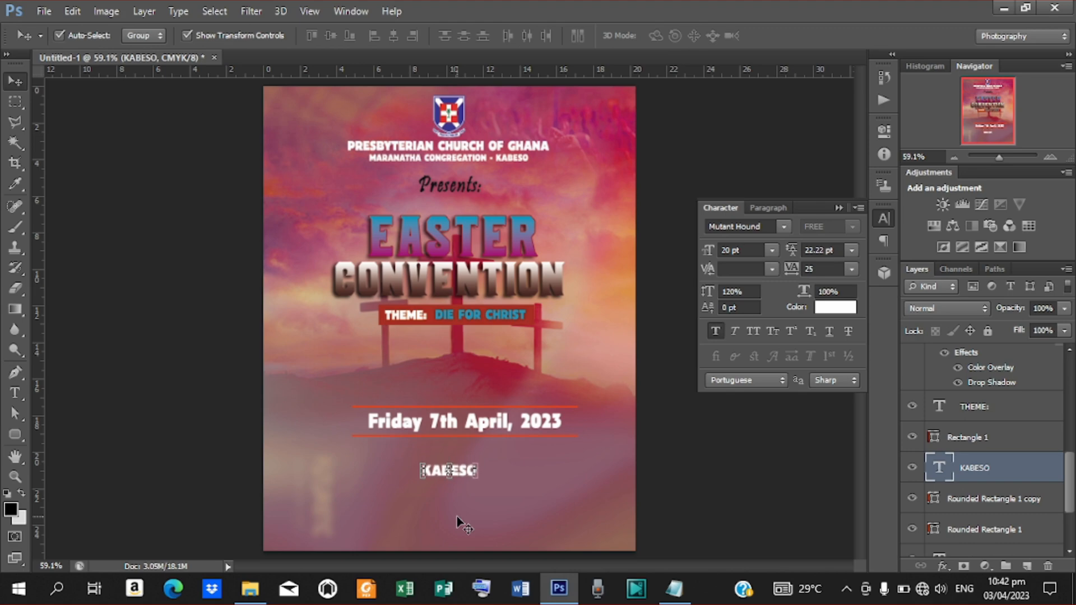
- Change the KABESO text colour to a near-black dark red, #250300
{"action": "left_click", "coordinate": [833, 309]}
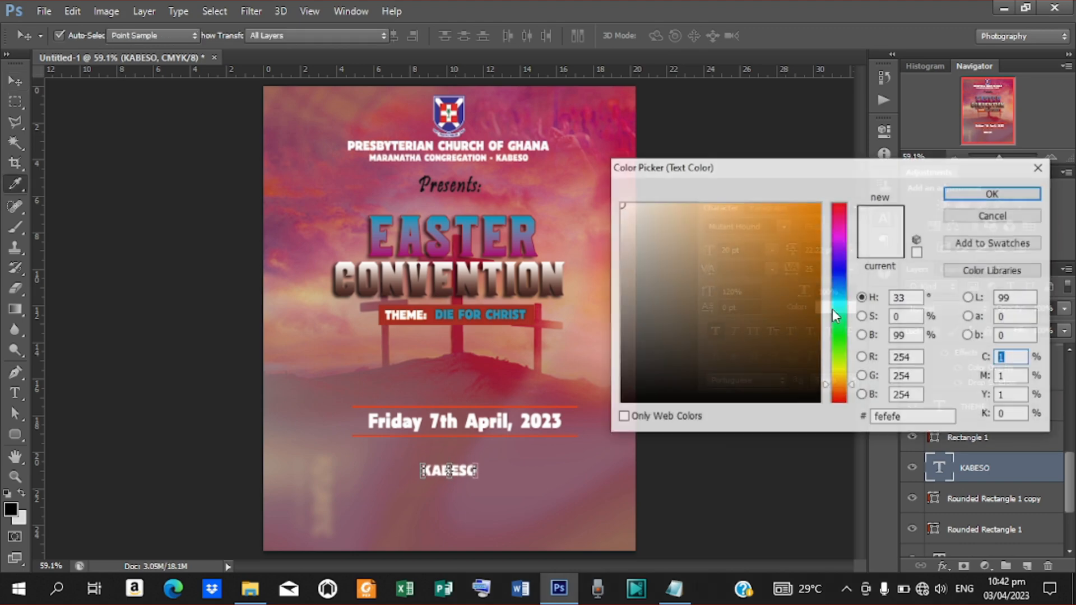
{"action": "left_click", "coordinate": [427, 306]}
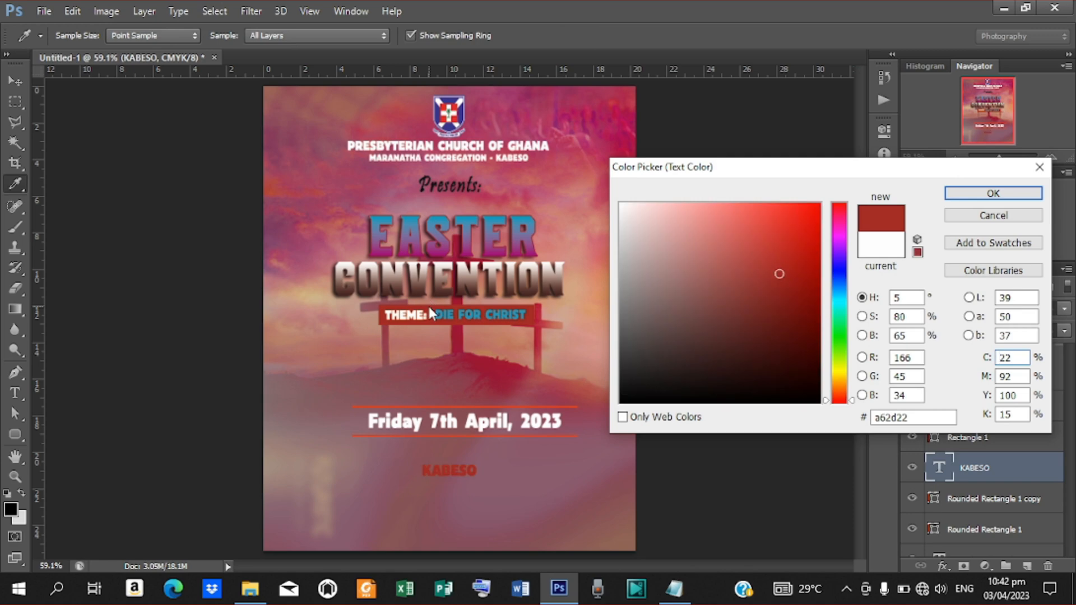
{"action": "left_click_drag", "start_coordinate": [807, 300], "coordinate": [823, 374]}
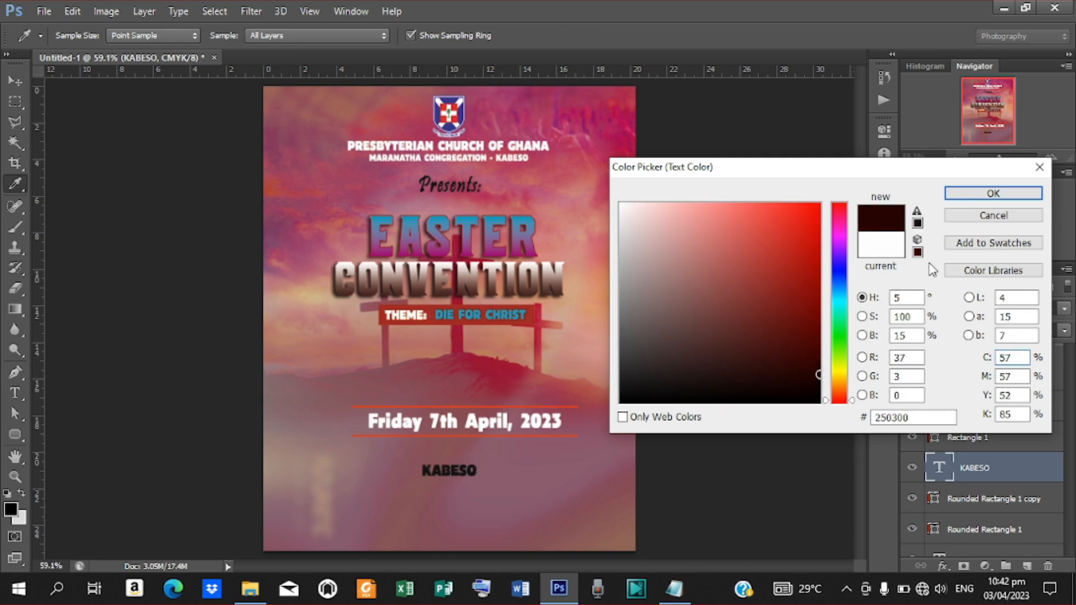
{"action": "left_click", "coordinate": [995, 192]}
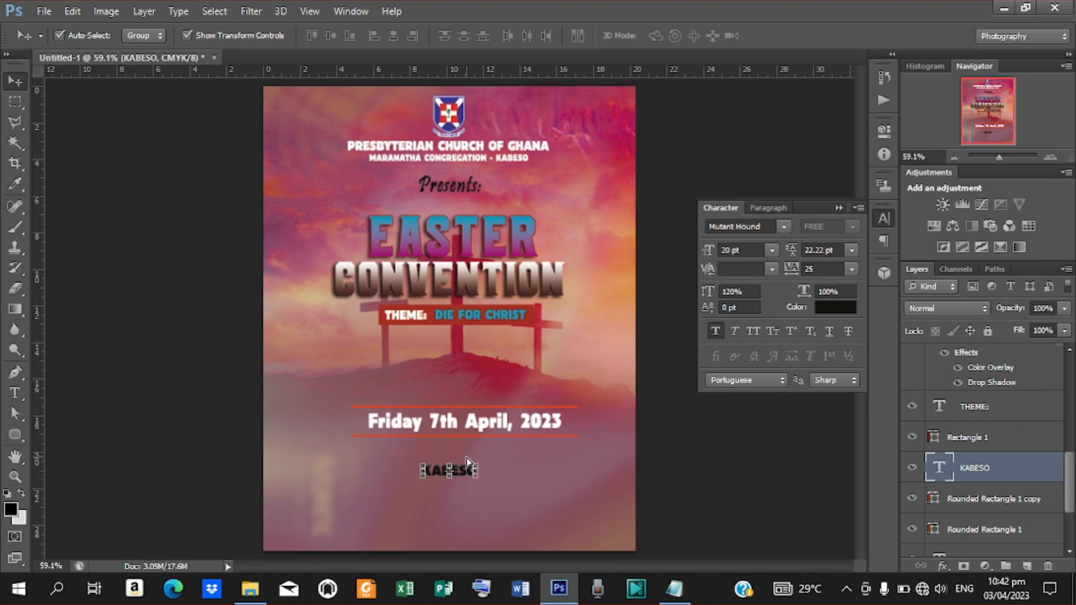
- Duplicate the dark KABESO text layer and move the copy straight down near the flyer's lower edge
{"action": "key", "text": "ctrl+j"}
{"action": "key", "text": "shift+Down"}
{"action": "key", "text": "shift+Down"}
{"action": "key", "text": "shift+Down"}
{"action": "key", "text": "shift+Down"}
{"action": "key", "text": "shift+Down"}
{"action": "key", "text": "shift+Down"}
{"action": "key", "text": "shift+Down"}
{"action": "key", "text": "shift+Down"}
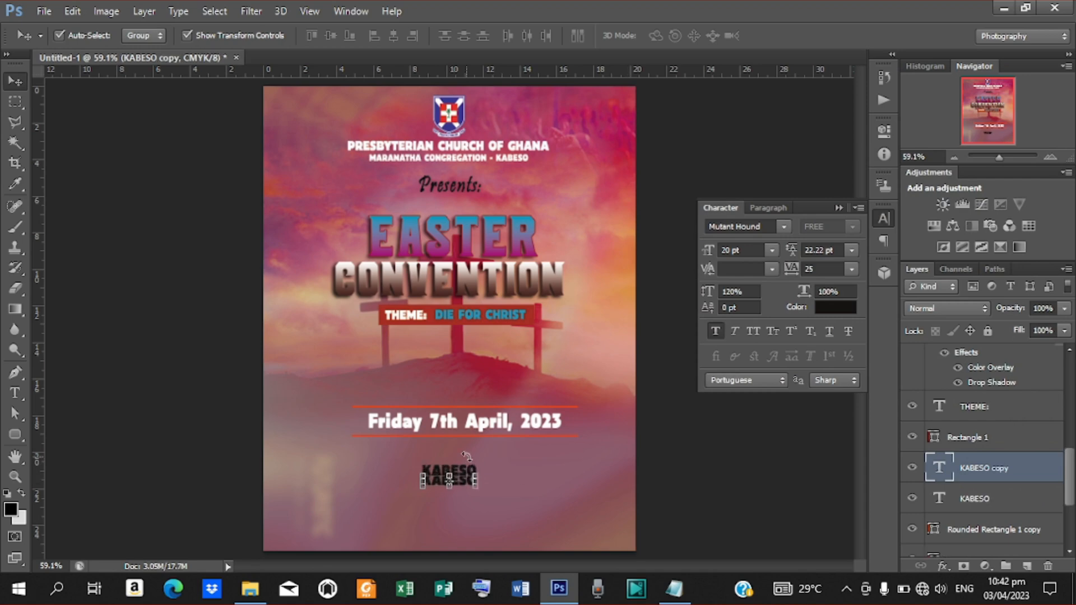
{"action": "key", "text": "shift+Down"}
{"action": "key", "text": "shift+Down"}
{"action": "key", "text": "shift+Down"}
{"action": "key", "text": "shift+Down"}
{"action": "key", "text": "shift+Down"}
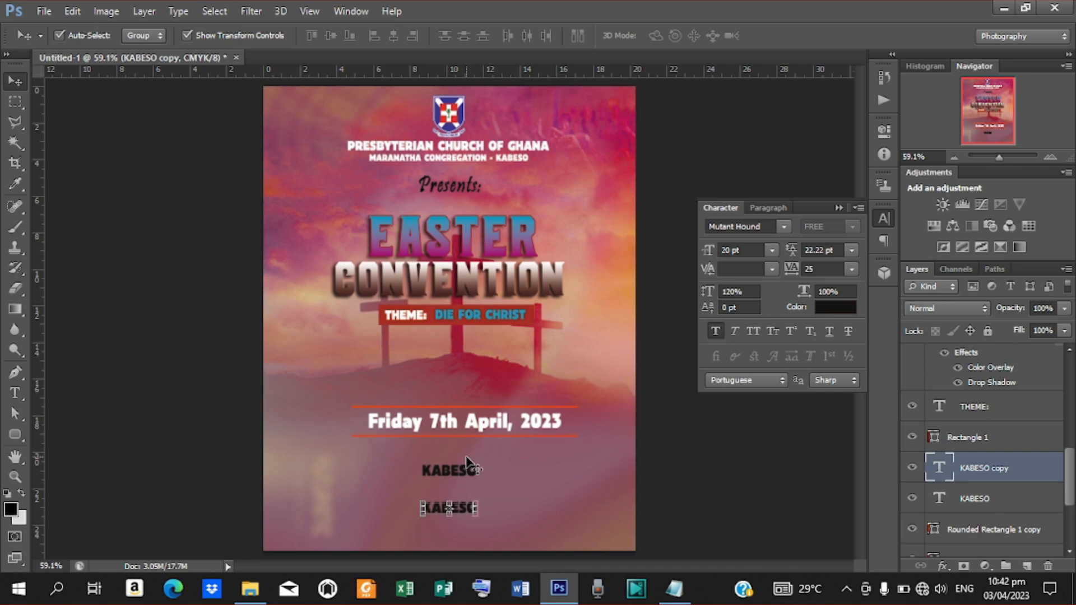
- Replace the lower KABESO copy's text with "BE THERE TO WITNESS THE POWER OF GOD IN YOUR LIFE", copied from Notepad
{"action": "key", "text": "t"}
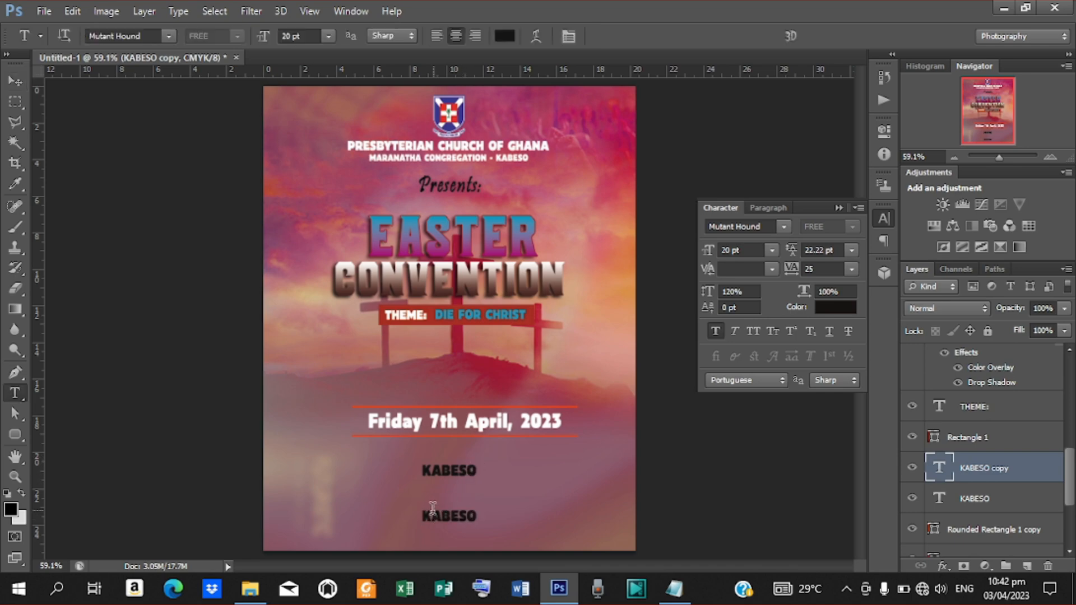
{"action": "left_click_drag", "start_coordinate": [425, 516], "coordinate": [620, 516]}
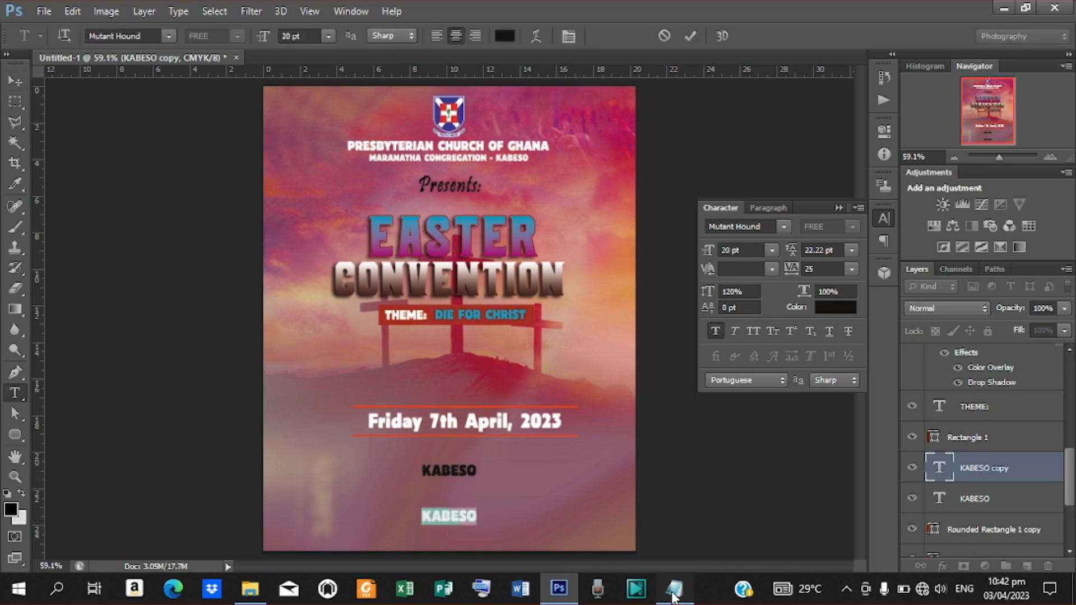
{"action": "left_click", "coordinate": [675, 588]}
{"action": "left_click", "coordinate": [242, 471]}
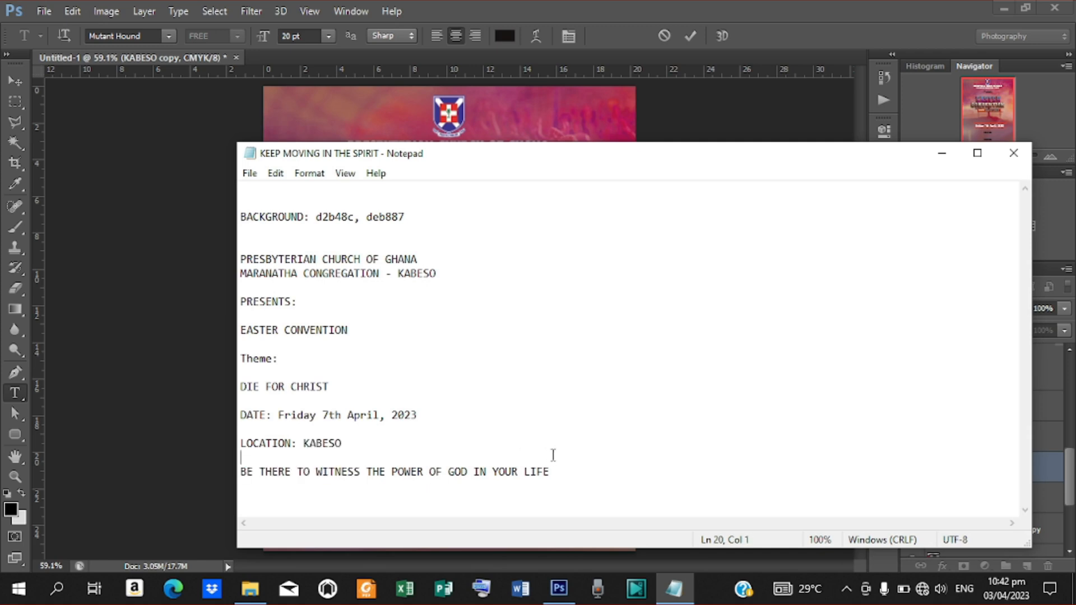
{"action": "left_click", "coordinate": [561, 471], "text": "shift"}
{"action": "right_click", "coordinate": [482, 472]}
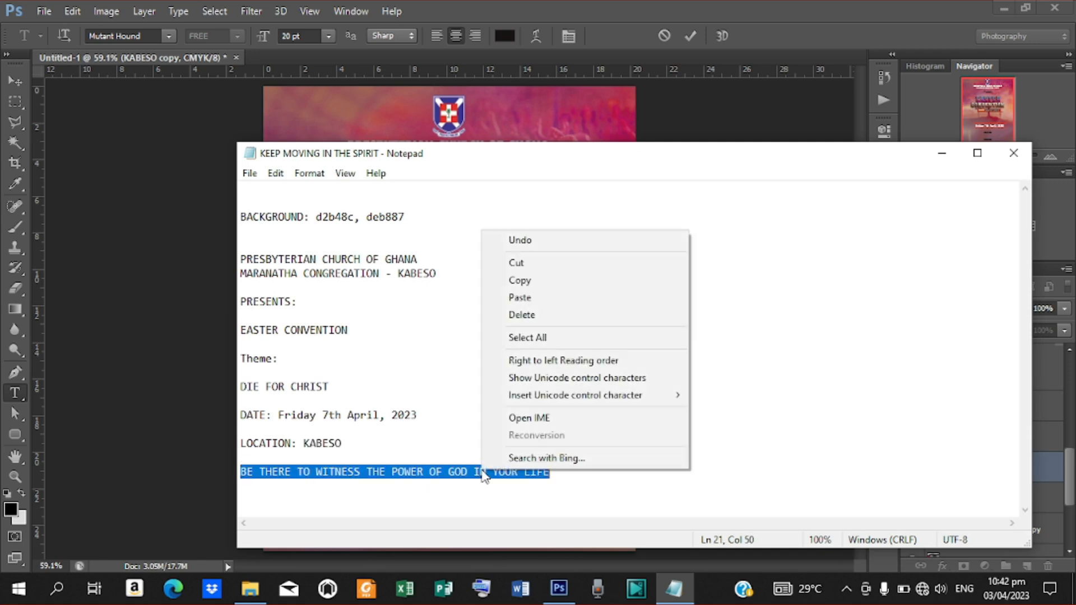
{"action": "left_click", "coordinate": [551, 284]}
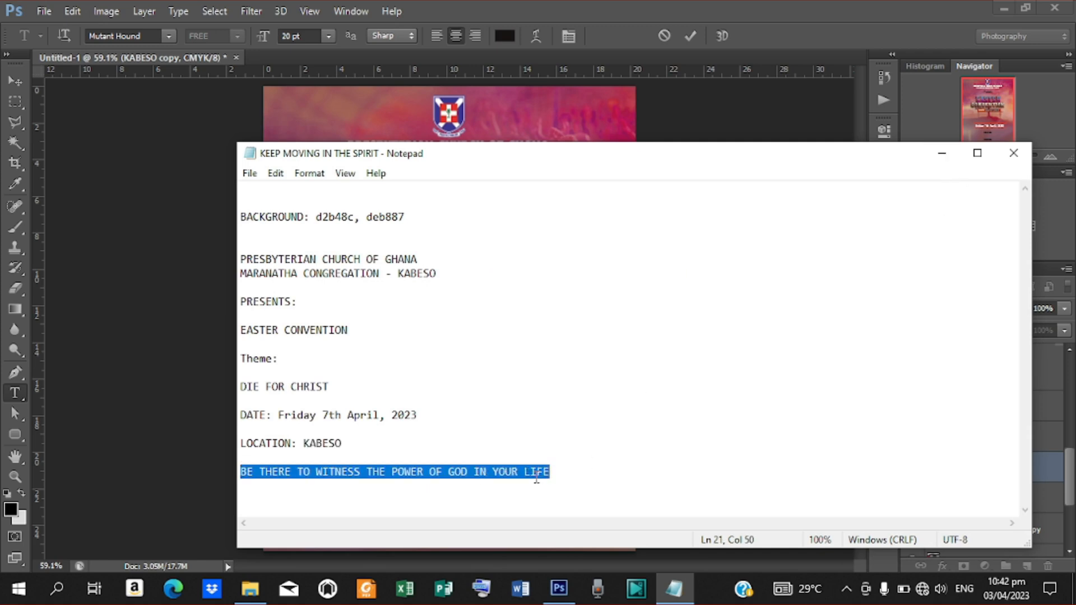
{"action": "left_click", "coordinate": [934, 160]}
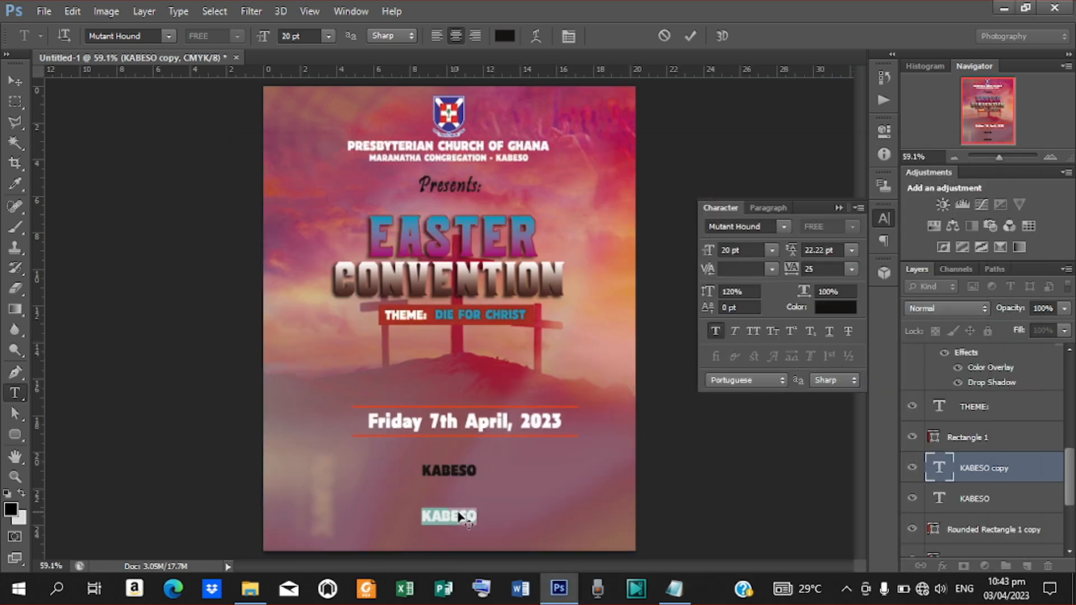
{"action": "key", "text": "ctrl+v"}
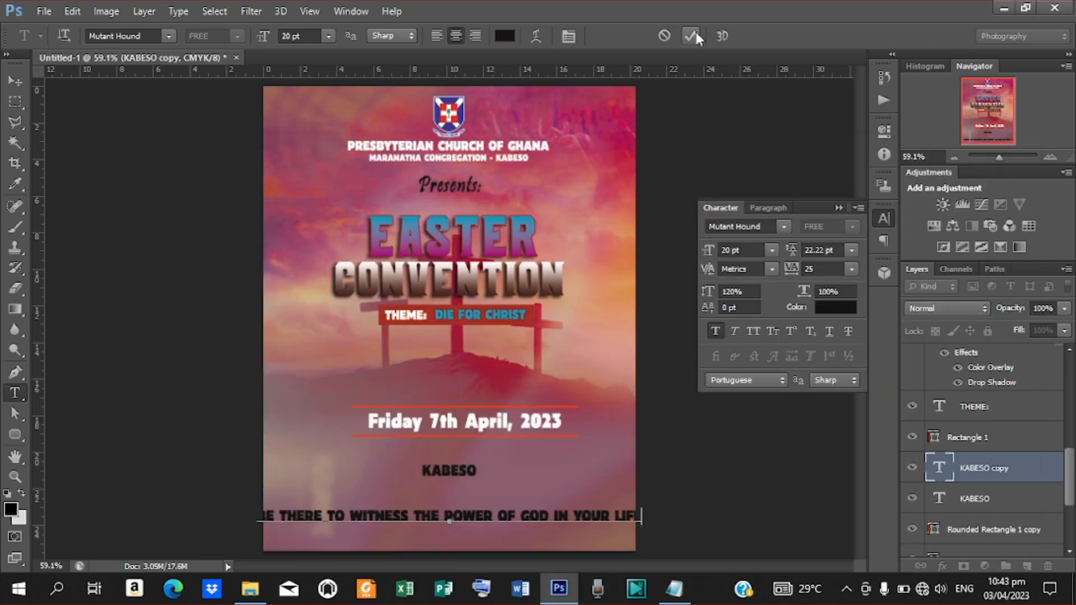
{"action": "left_click", "coordinate": [692, 36]}
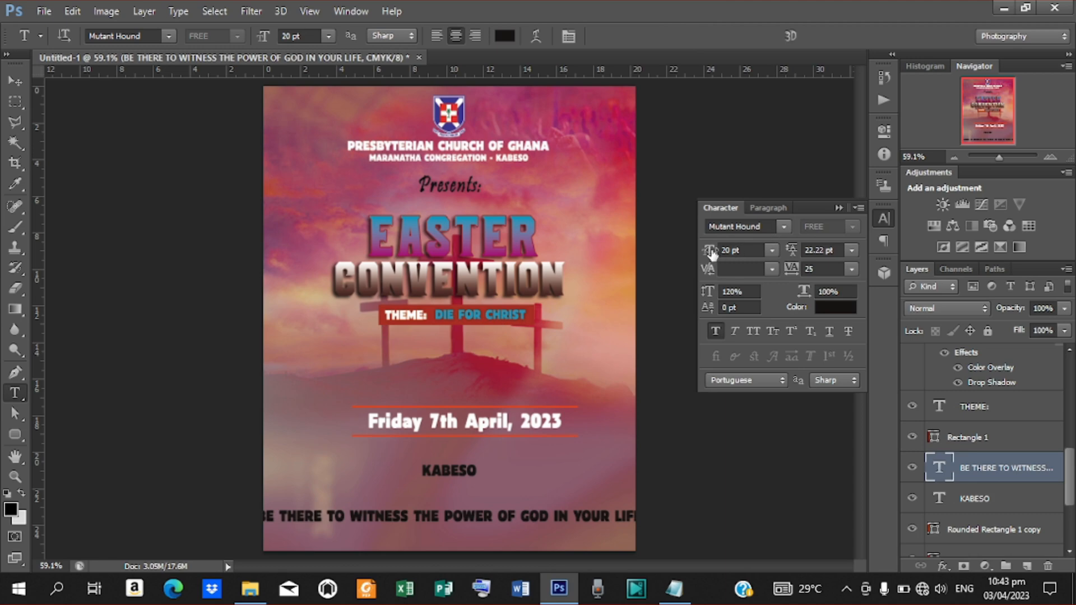
- Reduce the closing slogan's font size to 10 pt, then scale it up slightly to about 11.43 pt
{"action": "left_click_drag", "start_coordinate": [710, 251], "coordinate": [703, 252]}
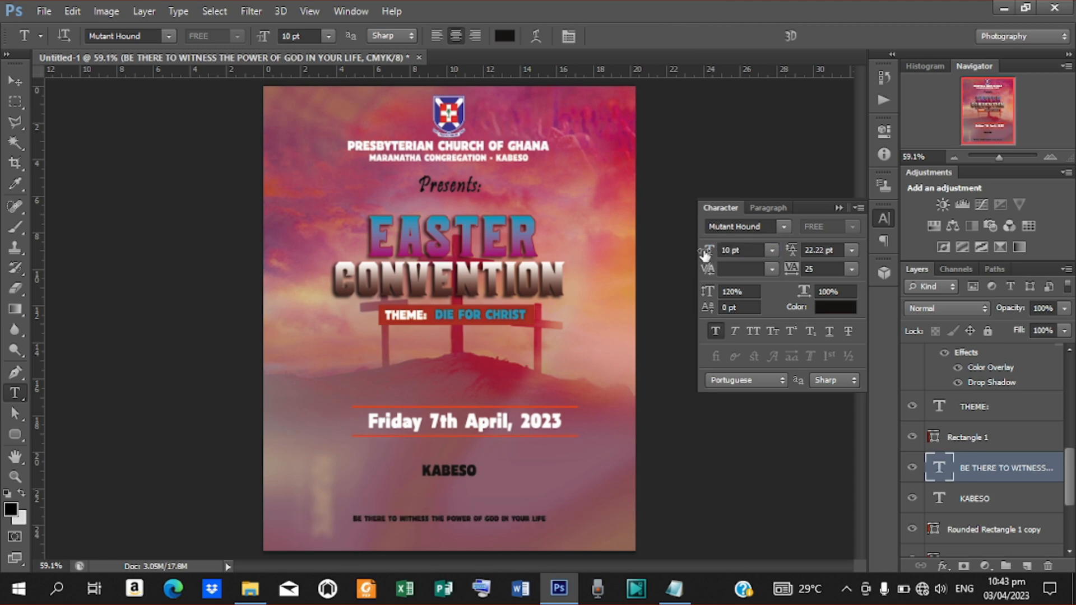
{"action": "left_click", "coordinate": [19, 80]}
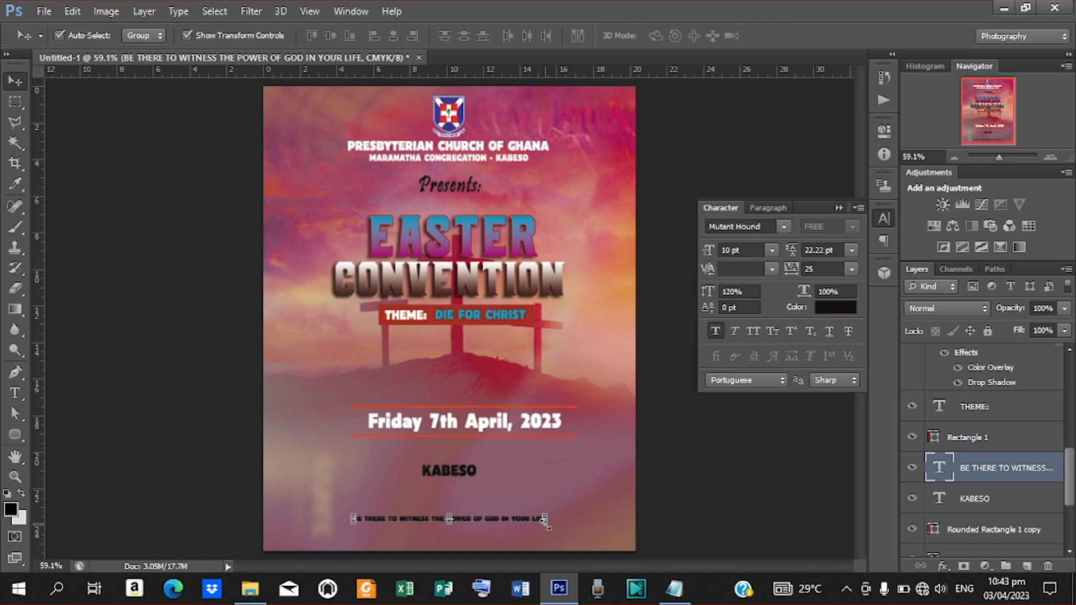
{"action": "left_click", "coordinate": [547, 525]}
{"action": "left_click_drag", "start_coordinate": [549, 528], "coordinate": [558, 524]}
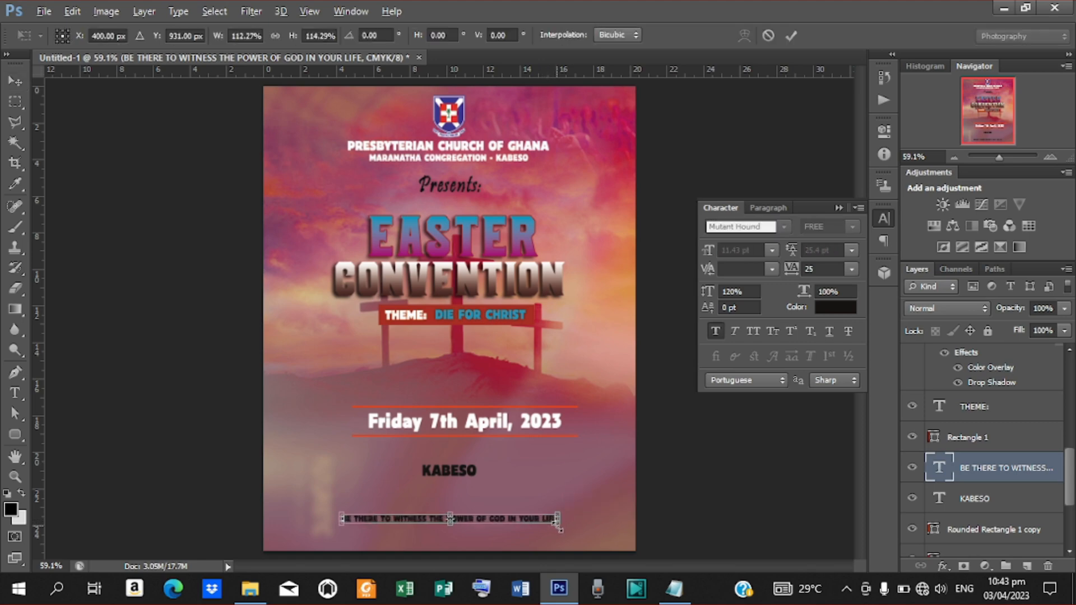
{"action": "left_click", "coordinate": [792, 37]}
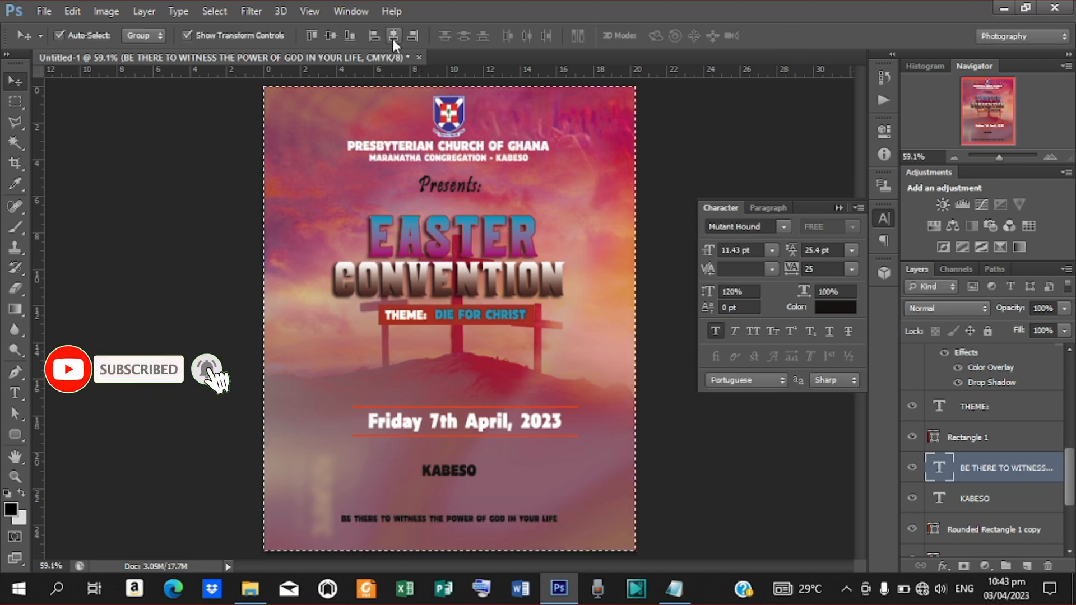
- Centre the closing slogan horizontally on the canvas and nudge it slightly lower
{"action": "key", "text": "ctrl+d"}
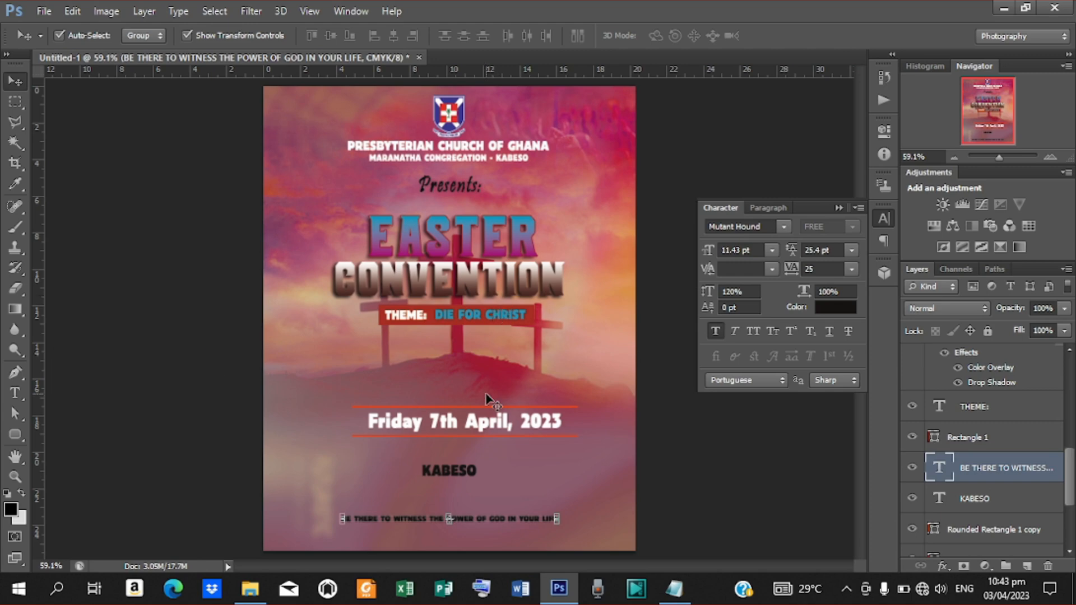
{"action": "key", "text": "Down"}
{"action": "key", "text": "Down"}
{"action": "key", "text": "Down"}
{"action": "key", "text": "Down"}
{"action": "key", "text": "Down"}
{"action": "key", "text": "Down"}
{"action": "key", "text": "Down"}
{"action": "key", "text": "Down"}
{"action": "key", "text": "Down"}
{"action": "key", "text": "Down"}
{"action": "key", "text": "Down"}
{"action": "key", "text": "Down"}
{"action": "key", "text": "Down"}
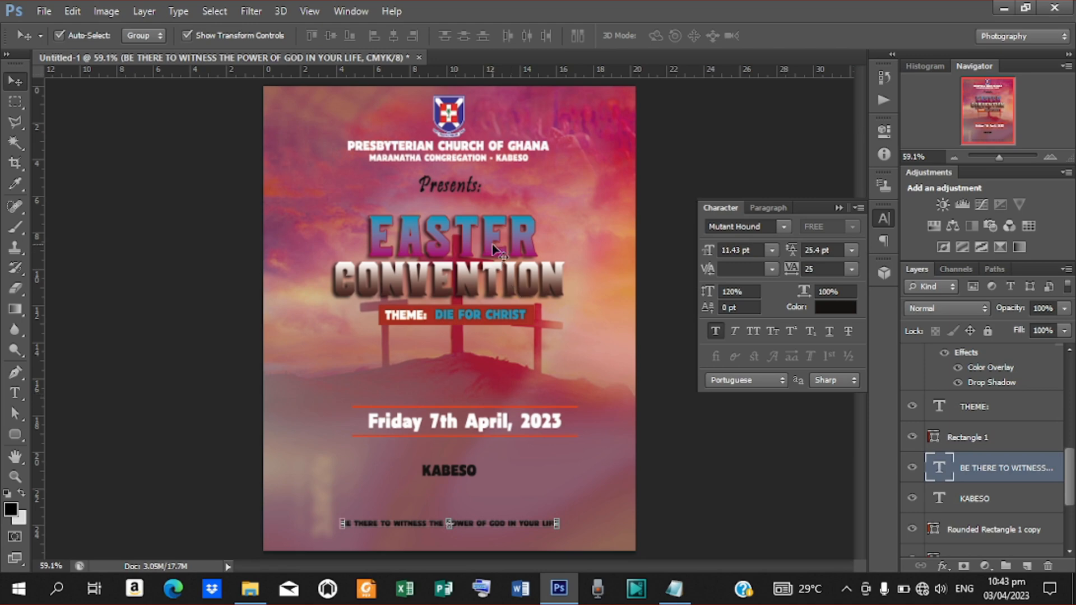
- Turn off the Gradient Overlay effect on the EASTER title so its clipped red texture shows
{"action": "left_click", "coordinate": [490, 226]}
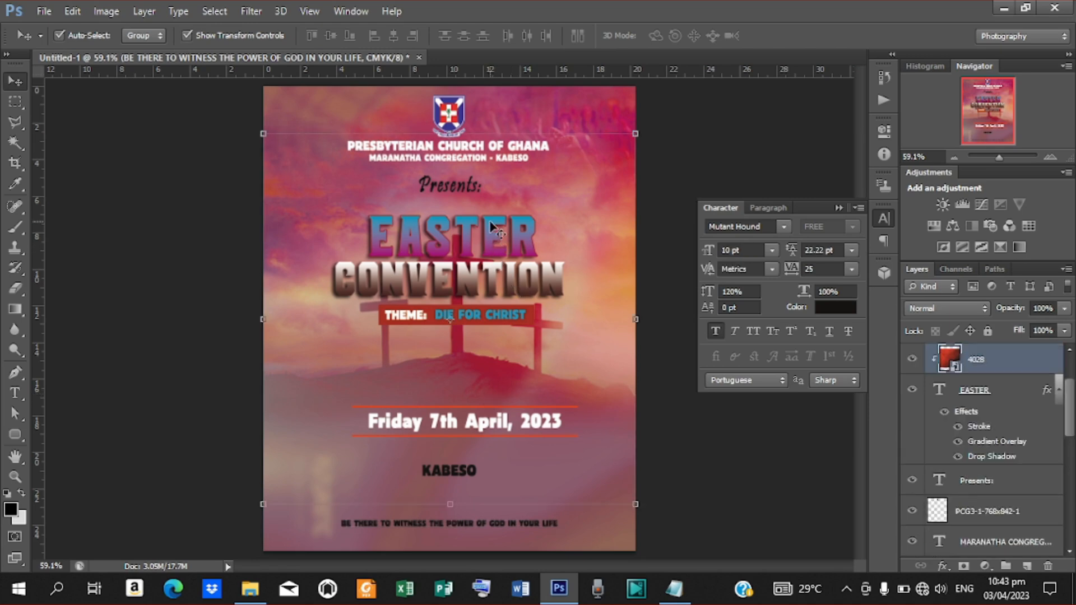
{"action": "left_click", "coordinate": [960, 442]}
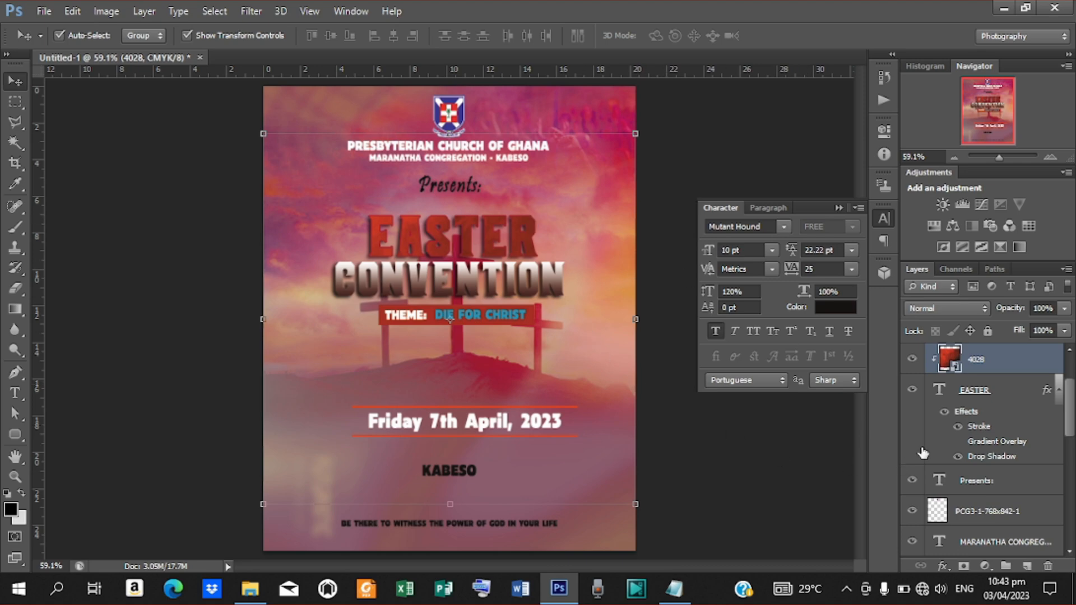
{"action": "left_click", "coordinate": [672, 348]}
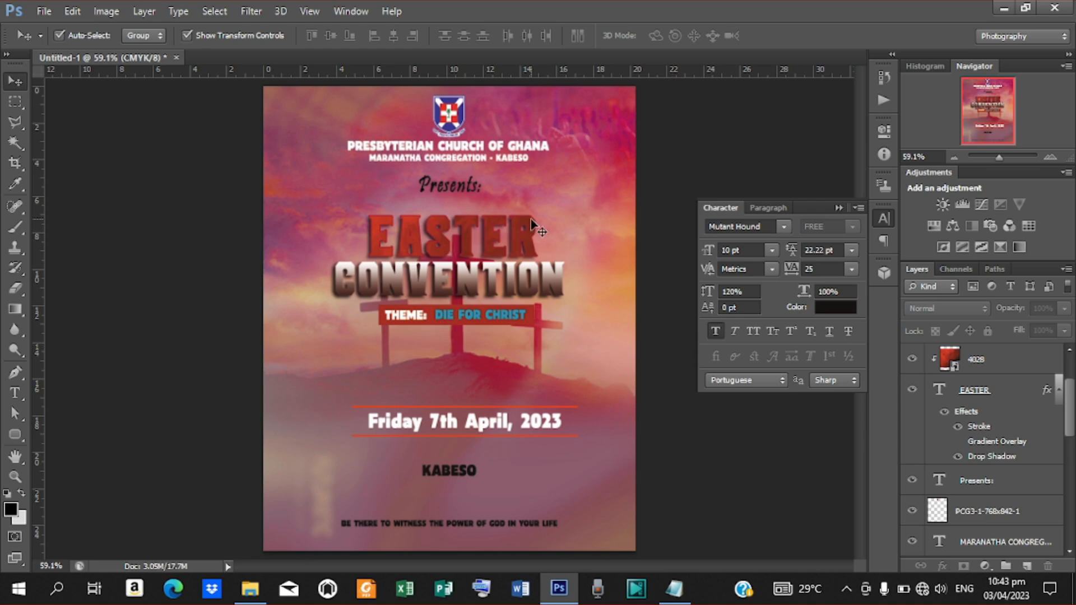
- Recolour the KABESO location text with the red sampled from the EASTER title, #902b1e
{"action": "left_click", "coordinate": [453, 474]}
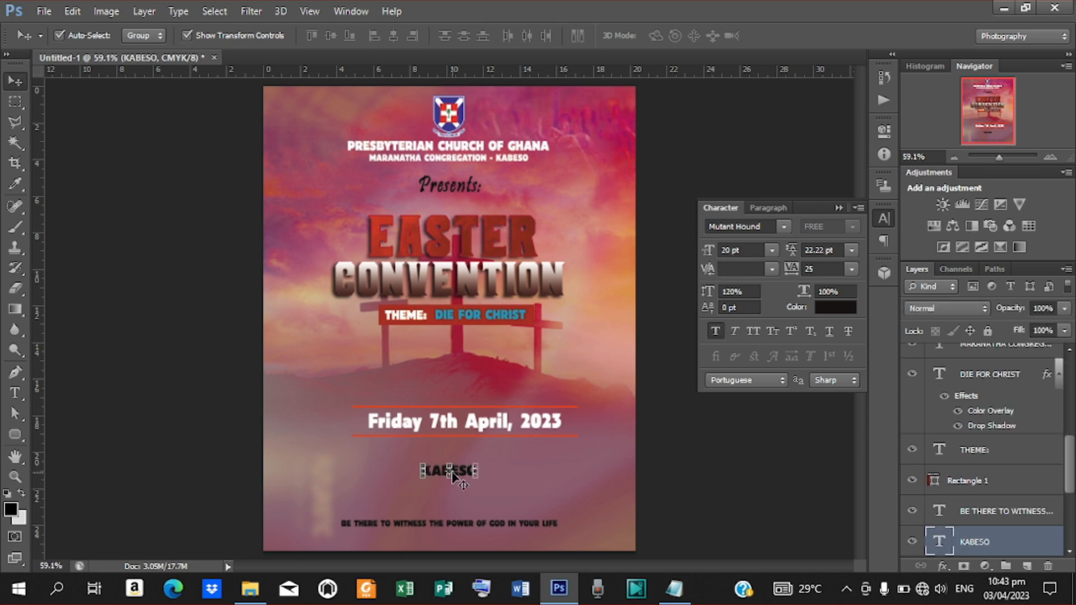
{"action": "left_click", "coordinate": [830, 308]}
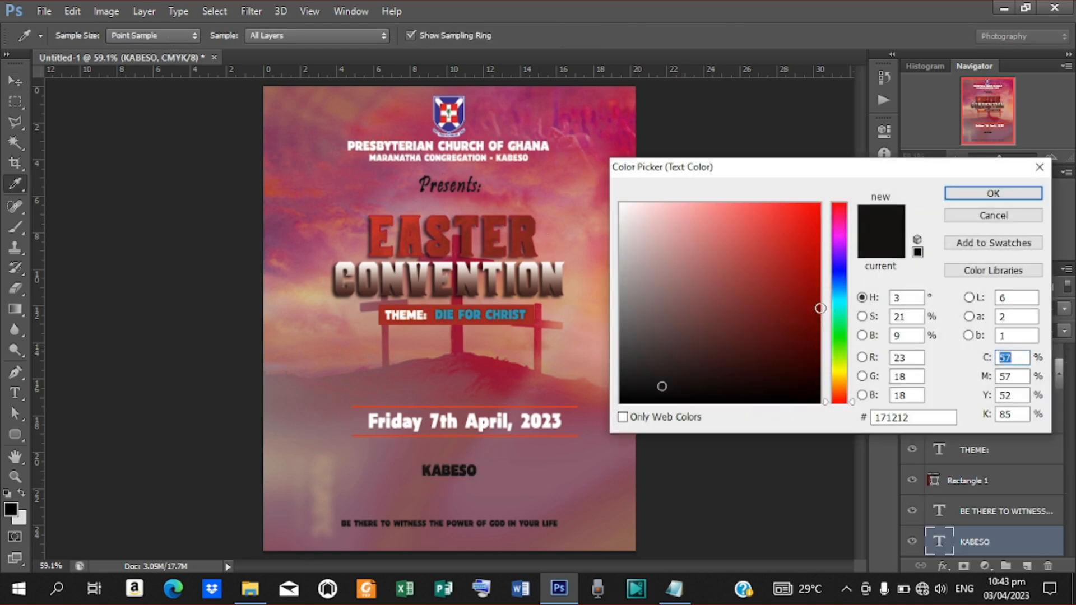
{"action": "left_click", "coordinate": [818, 326]}
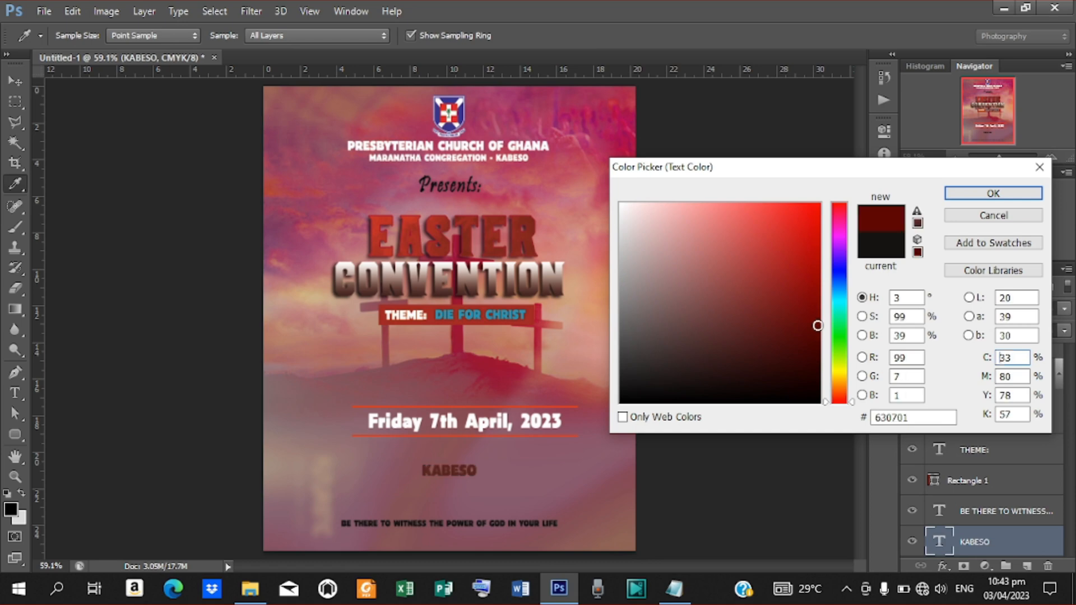
{"action": "left_click", "coordinate": [516, 231]}
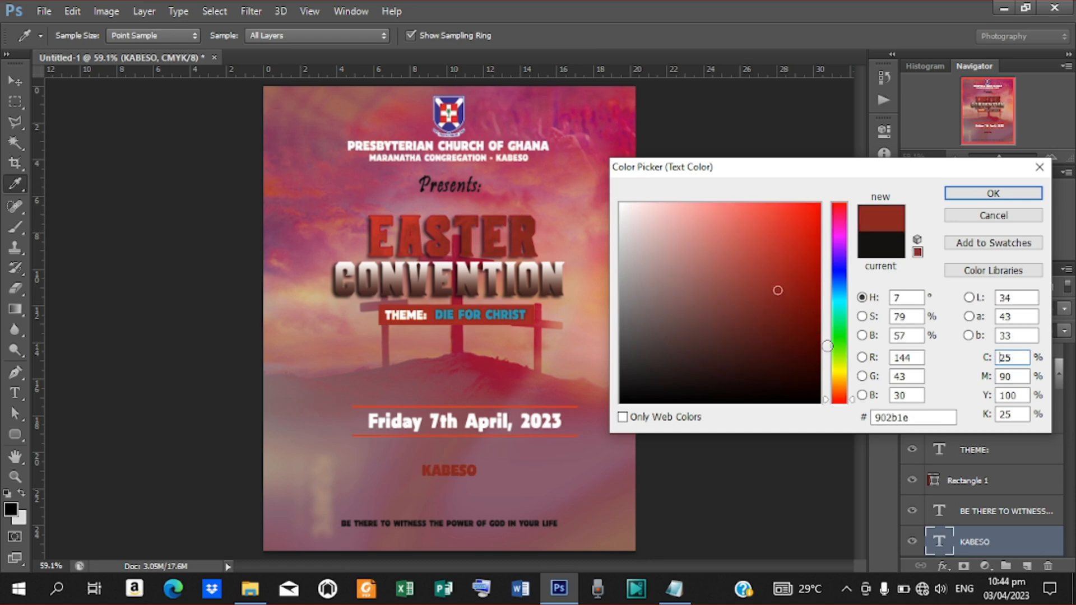
{"action": "left_click", "coordinate": [993, 193]}
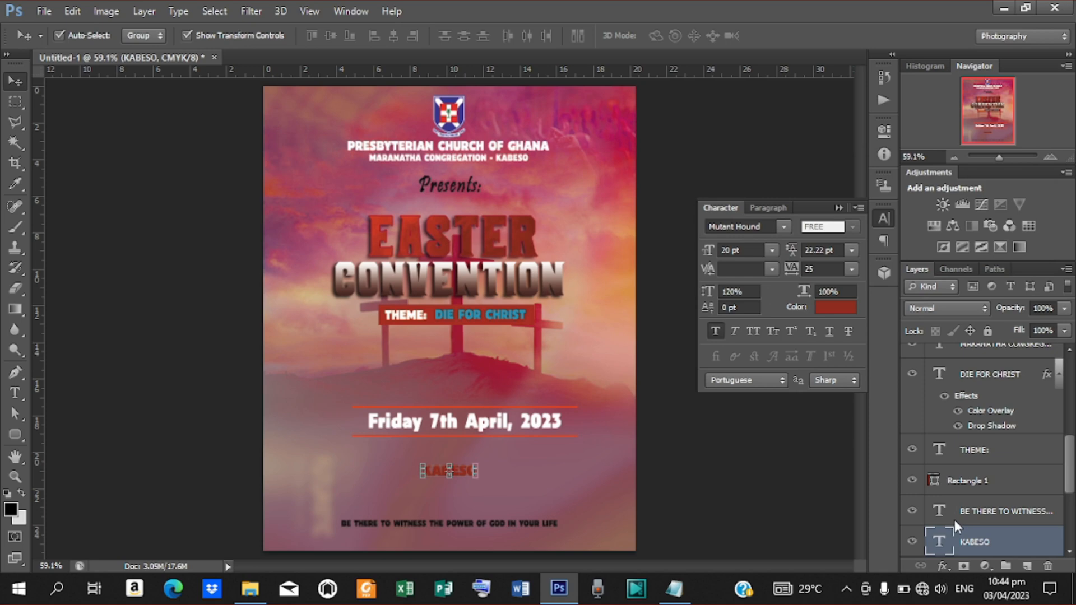
- Give the KABESO text a drop shadow with distance 2 px, spread 2% and size 2 px
{"action": "left_click", "coordinate": [942, 566]}
{"action": "left_click", "coordinate": [960, 553]}
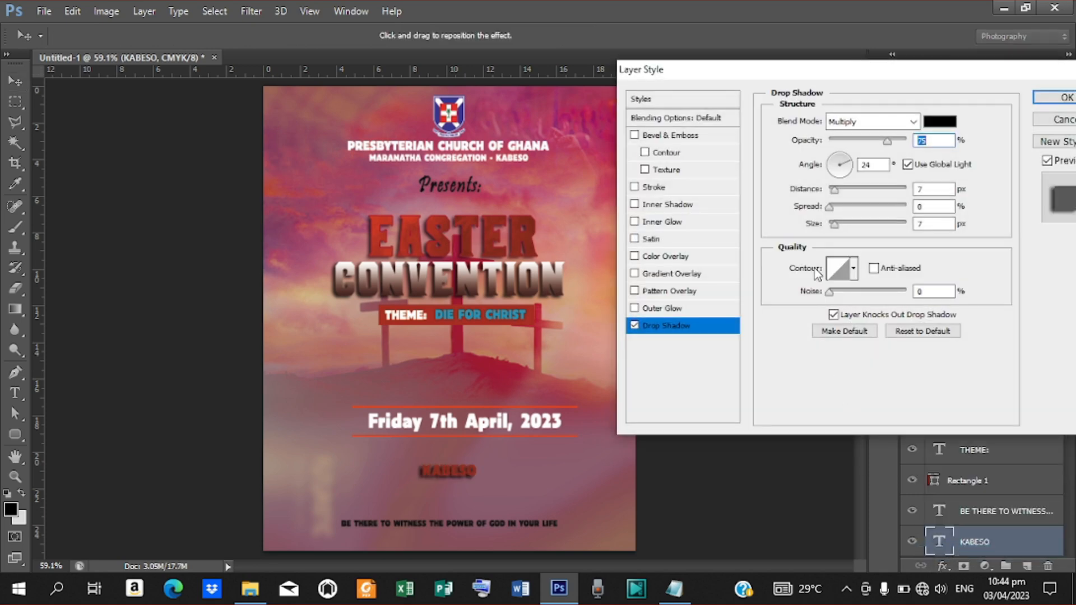
{"action": "double_click", "coordinate": [921, 189]}
{"action": "type", "text": "2"}
{"action": "double_click", "coordinate": [921, 223]}
{"action": "type", "text": "2"}
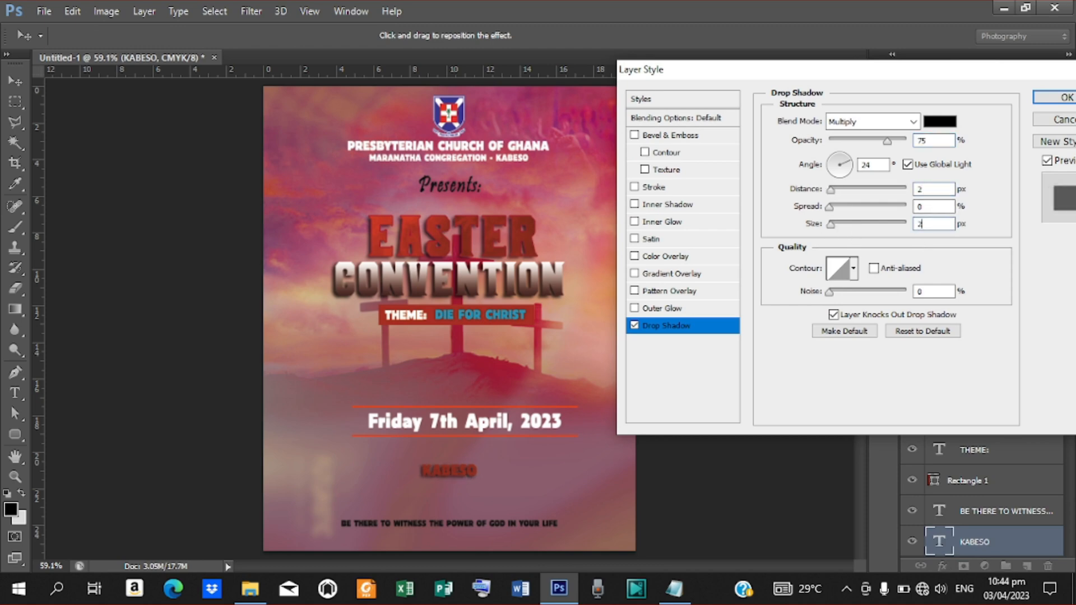
{"action": "double_click", "coordinate": [920, 206]}
{"action": "type", "text": "2"}
{"action": "left_click", "coordinate": [1064, 120]}
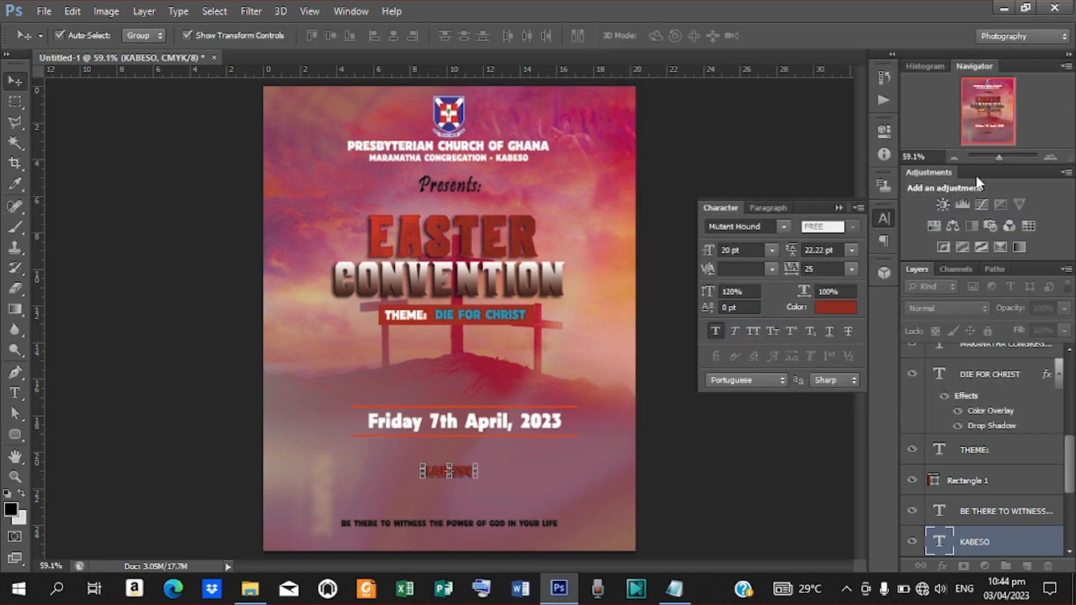
- Recolour the KABESO location text with the near-white sampled from the church name, #fdfbfb
{"action": "left_click", "coordinate": [828, 309]}
{"action": "left_click", "coordinate": [839, 307]}
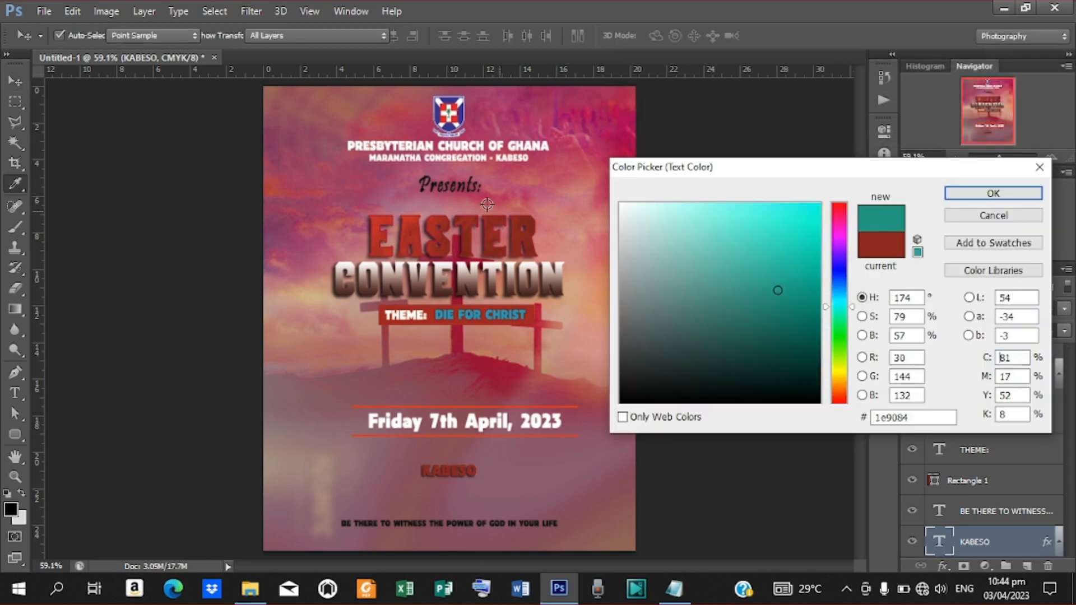
{"action": "left_click", "coordinate": [472, 146]}
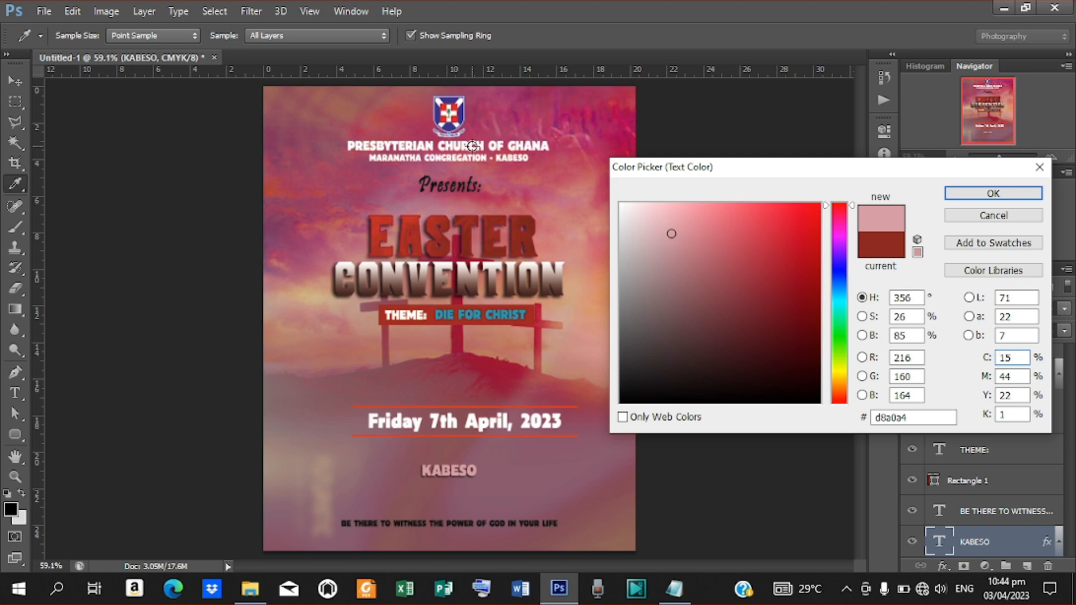
{"action": "left_click", "coordinate": [463, 147]}
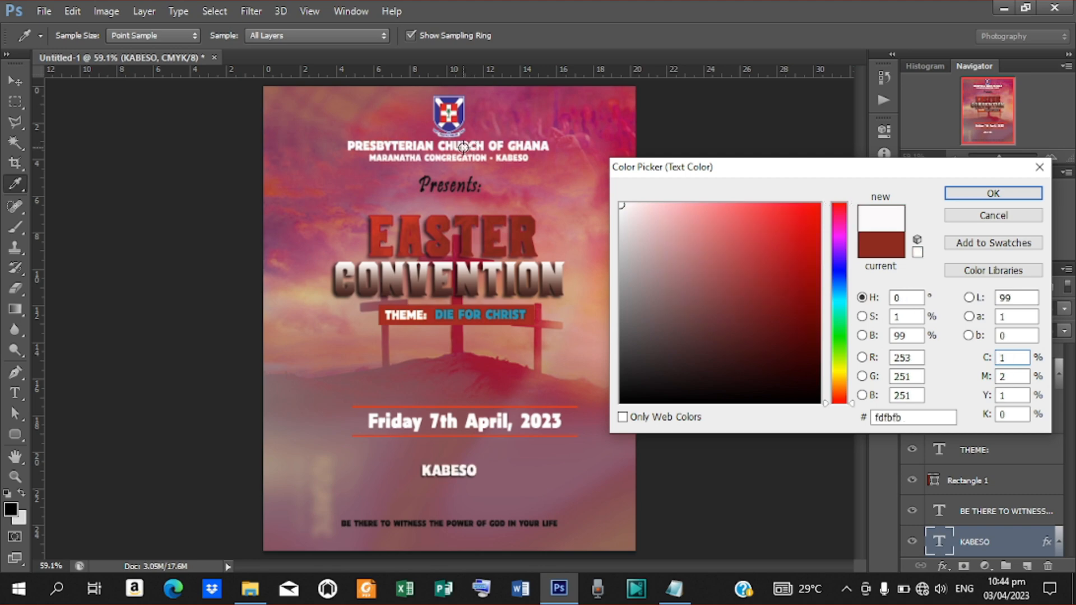
{"action": "left_click", "coordinate": [993, 193]}
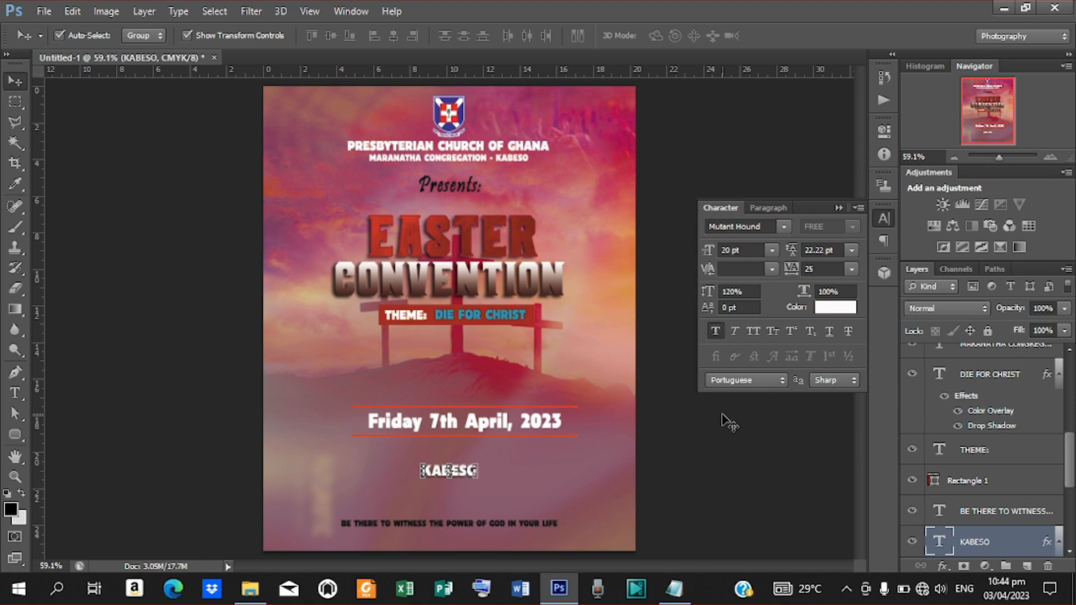
- Nudge the KABESO text slightly lower, towards the closing slogan
{"action": "key", "text": "Down"}
{"action": "key", "text": "Down"}
{"action": "key", "text": "Down"}
{"action": "key", "text": "Down"}
{"action": "key", "text": "Down"}
{"action": "key", "text": "Down"}
{"action": "key", "text": "Down"}
{"action": "key", "text": "Down"}
{"action": "key", "text": "Down"}
{"action": "key", "text": "Down"}
{"action": "key", "text": "Down"}
{"action": "key", "text": "Down"}
{"action": "key", "text": "Down"}
{"action": "key", "text": "Down"}
{"action": "key", "text": "Down"}
{"action": "key", "text": "Down"}
{"action": "key", "text": "Down"}
{"action": "key", "text": "Down"}
{"action": "key", "text": "Down"}
{"action": "key", "text": "Down"}
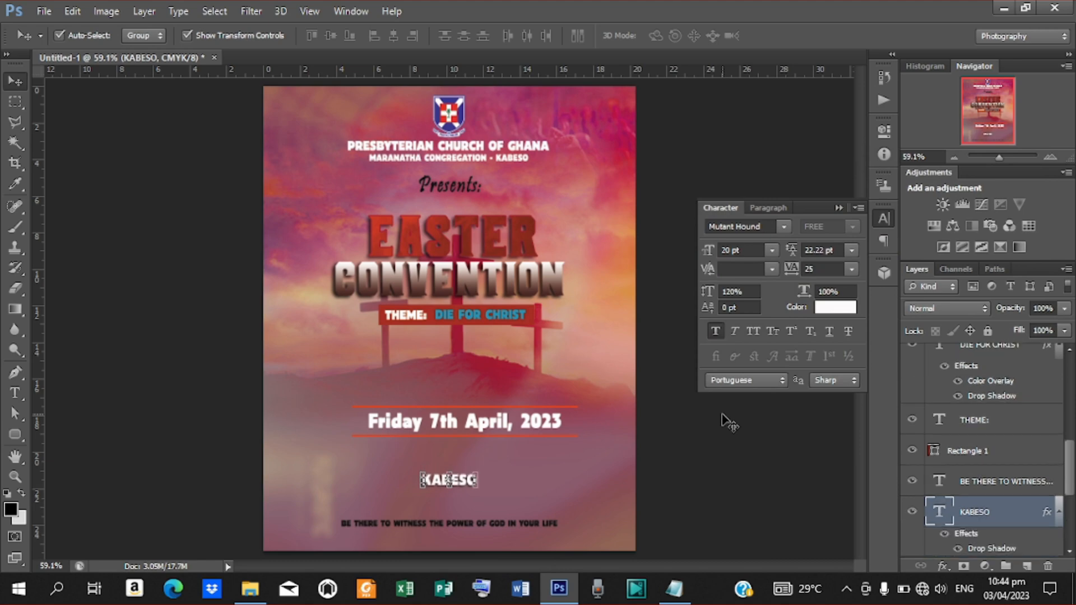
{"action": "key", "text": "Down"}
{"action": "key", "text": "Down"}
{"action": "key", "text": "Down"}
- Move the EASTER CONVENTION title, its clipped red texture, and the theme text with its rectangle lower together, closer to the date
{"action": "left_click", "coordinate": [980, 424]}
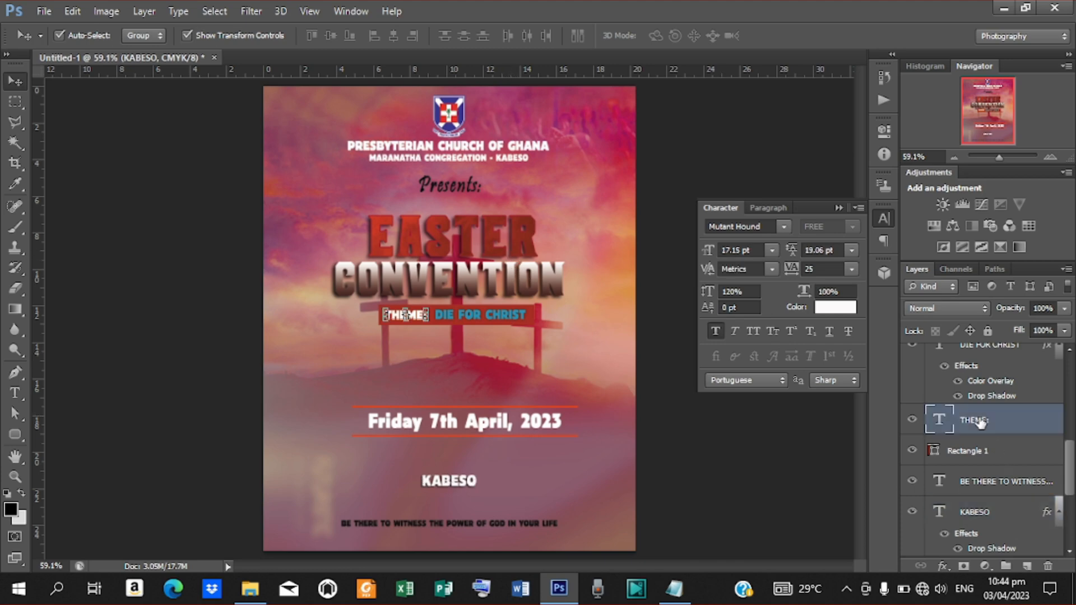
{"action": "left_click", "coordinate": [985, 452], "text": "shift"}
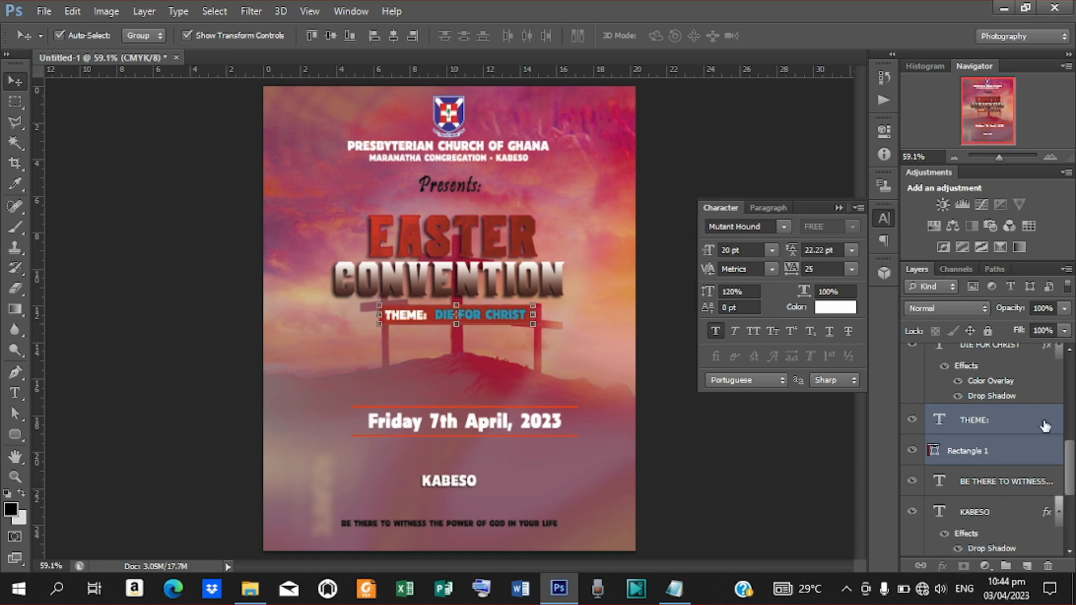
{"action": "left_click_drag", "start_coordinate": [1070, 470], "coordinate": [1071, 425]}
{"action": "scroll", "coordinate": [991, 436], "scroll_direction": "down", "scroll_amount": 3}
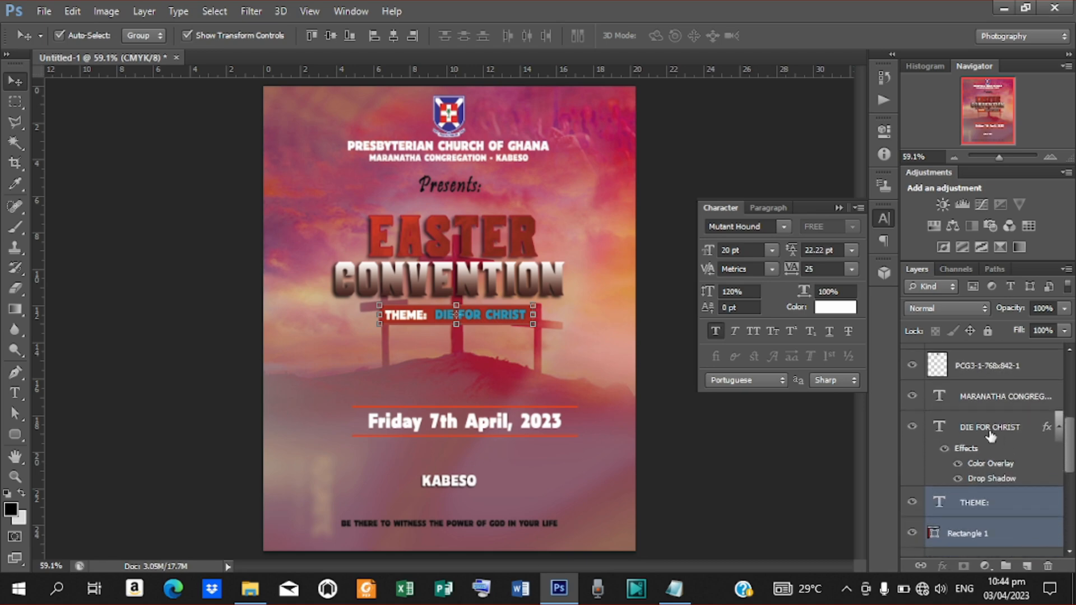
{"action": "left_click", "coordinate": [988, 433], "text": "shift"}
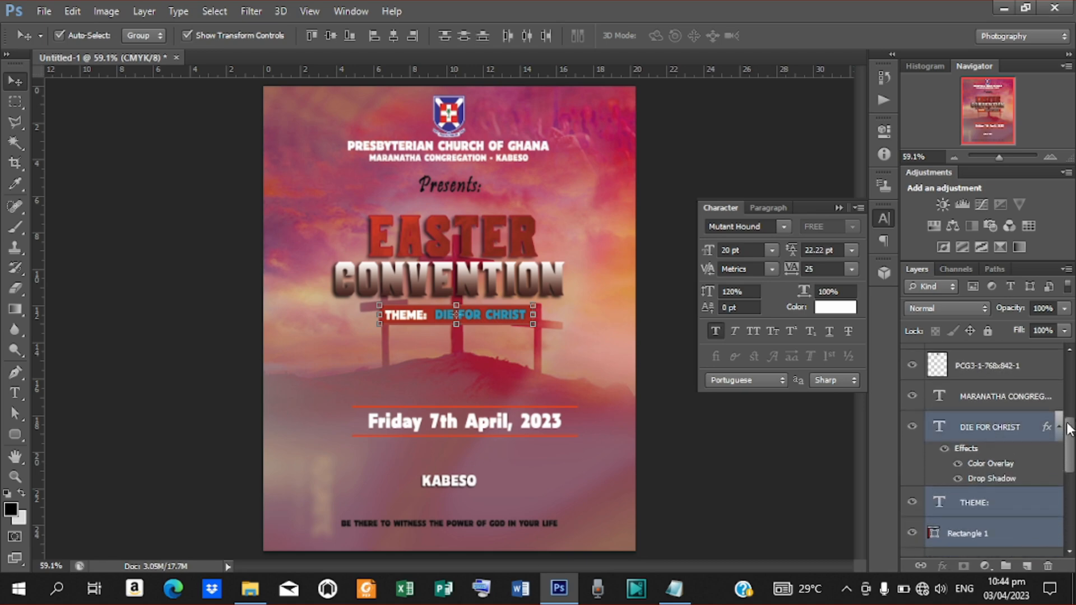
{"action": "scroll", "coordinate": [1069, 431], "scroll_direction": "up", "scroll_amount": 5}
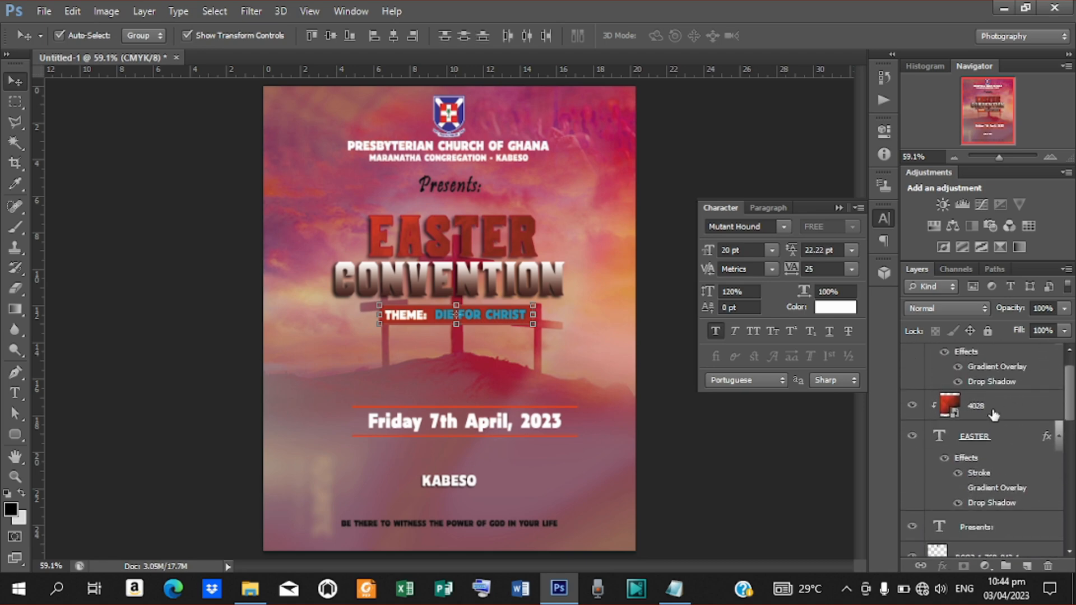
{"action": "left_click", "coordinate": [975, 436], "text": "shift"}
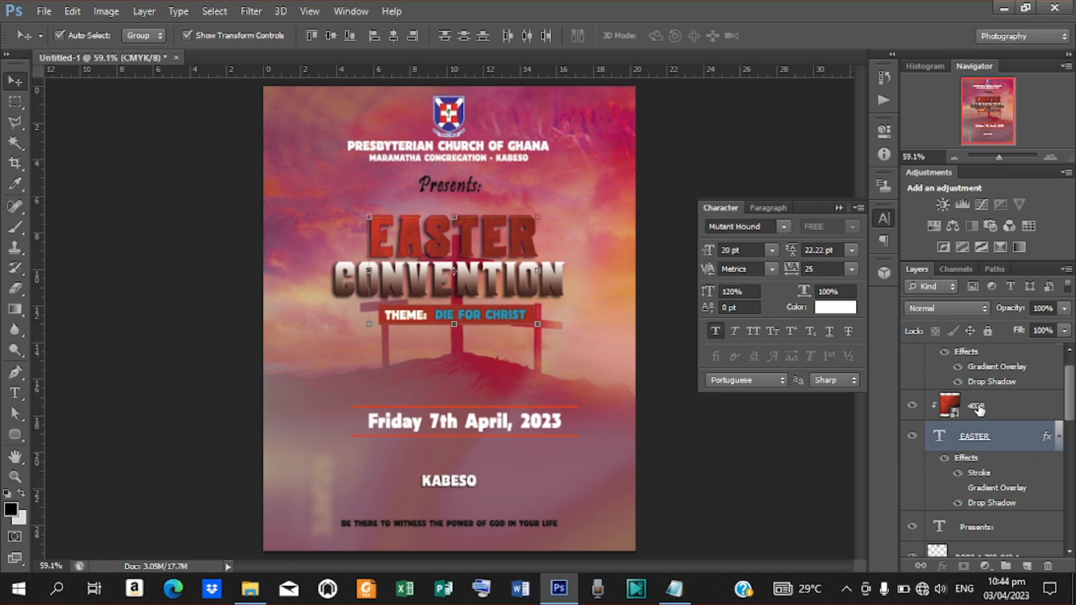
{"action": "left_click", "coordinate": [1052, 407], "text": "shift"}
{"action": "scroll", "coordinate": [1072, 406], "scroll_direction": "up", "scroll_amount": 1}
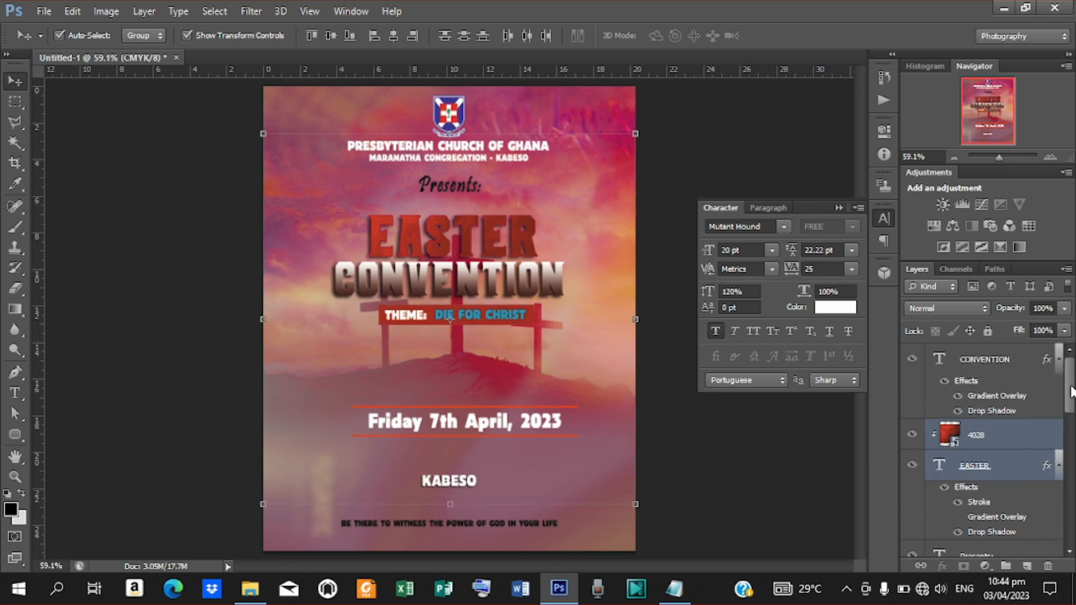
{"action": "left_click", "coordinate": [994, 363], "text": "shift"}
{"action": "key", "text": "shift+Down"}
{"action": "key", "text": "shift+Down"}
{"action": "key", "text": "shift+Down"}
{"action": "key", "text": "shift+Down"}
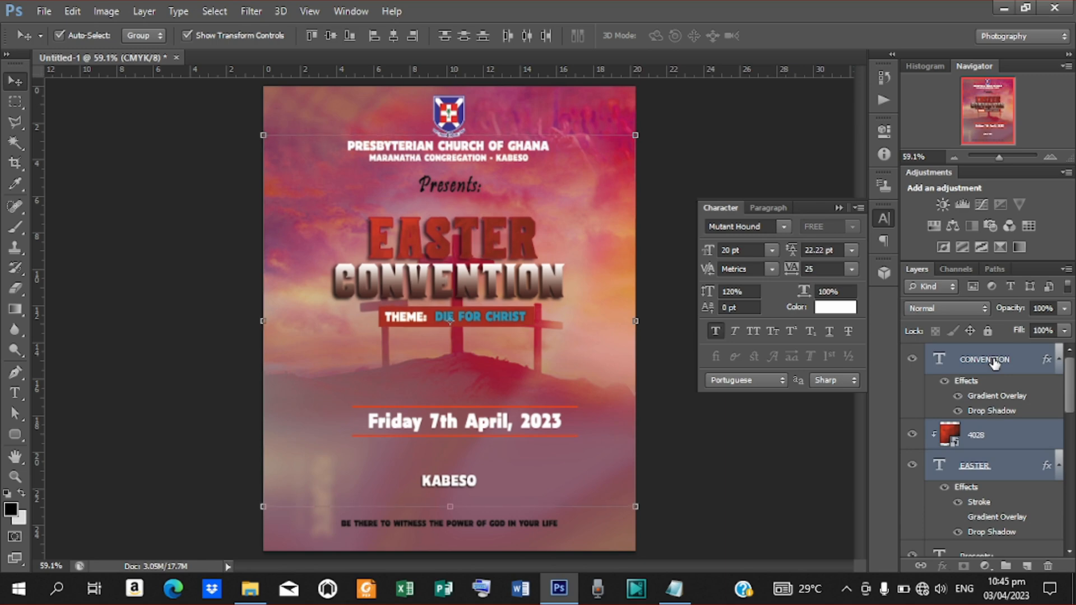
{"action": "key", "text": "shift+Down"}
{"action": "key", "text": "shift+Down"}
{"action": "key", "text": "shift+Down"}
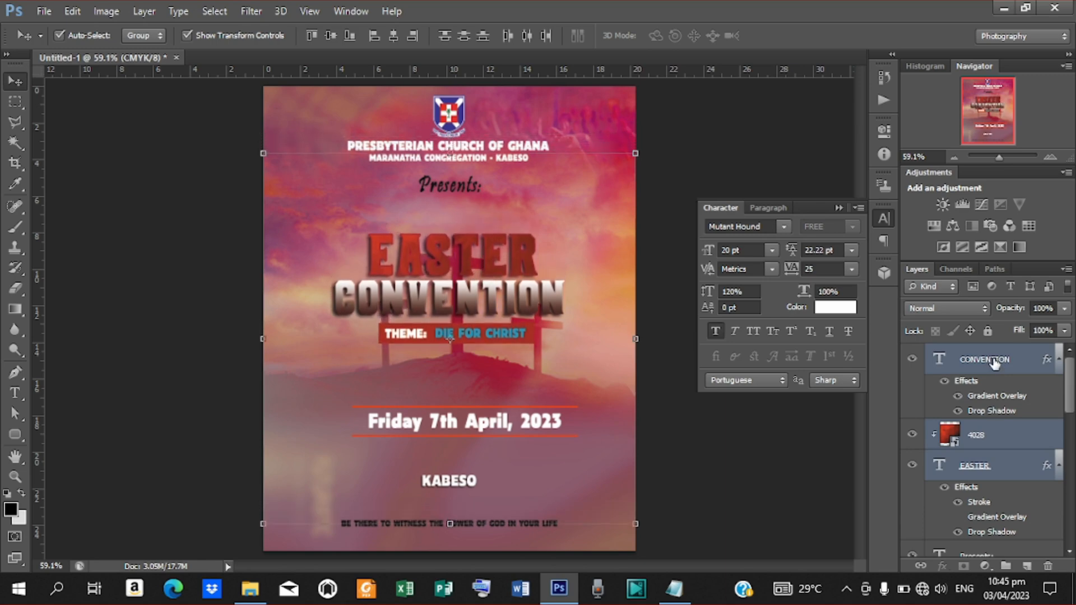
{"action": "key", "text": "Up"}
{"action": "key", "text": "Up"}
{"action": "key", "text": "Up"}
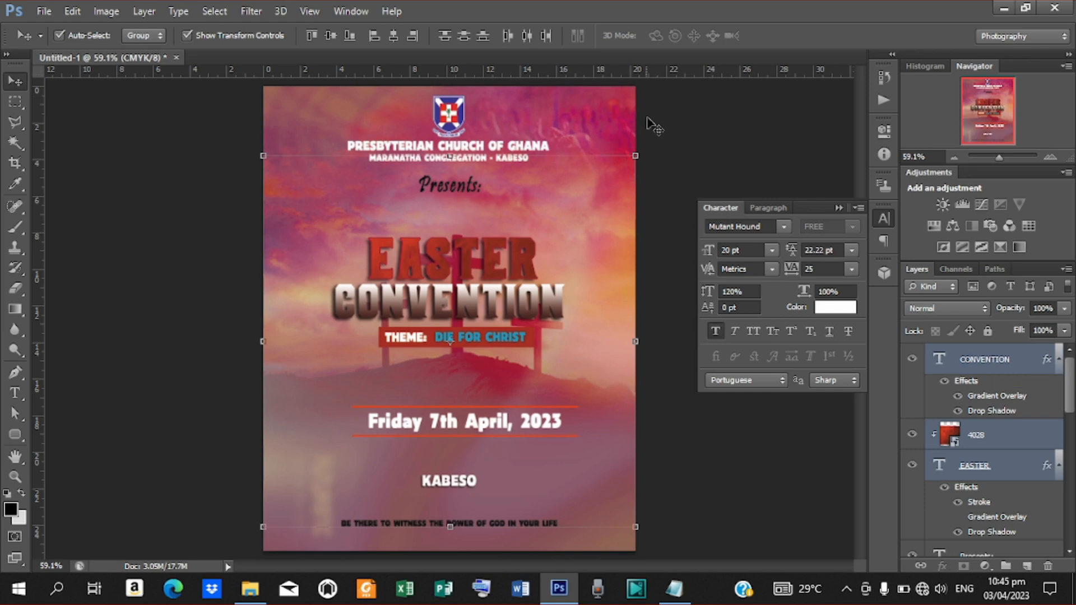
{"action": "left_click", "coordinate": [670, 129]}
- Nudge the Presents: text lower to sit between the congregation line and the EASTER title
{"action": "left_click", "coordinate": [439, 188]}
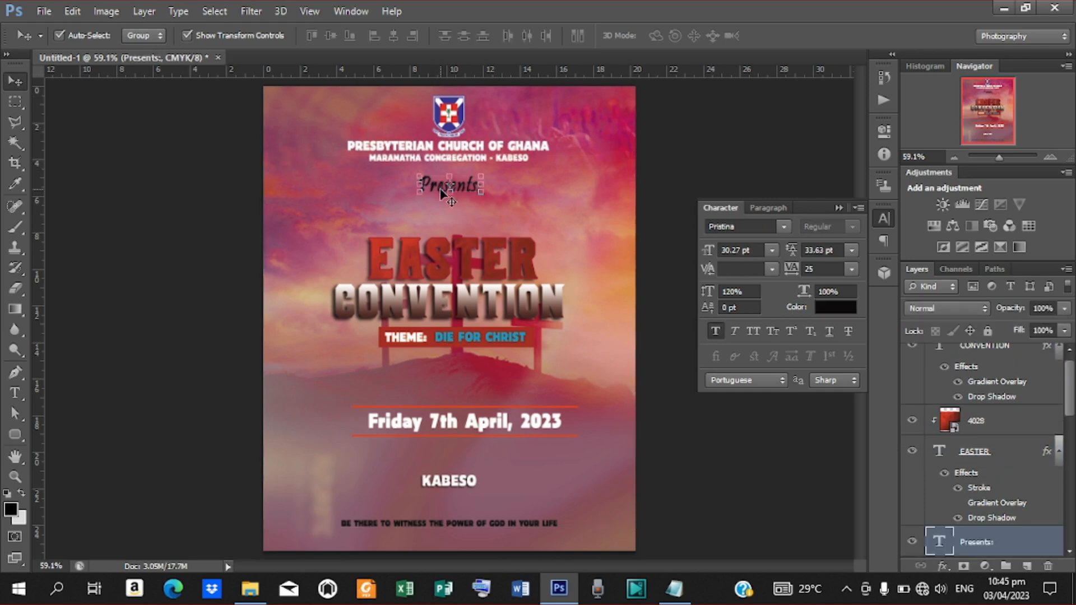
{"action": "key", "text": "Down"}
{"action": "key", "text": "Down"}
{"action": "key", "text": "Down"}
{"action": "key", "text": "Down"}
{"action": "key", "text": "Down"}
{"action": "key", "text": "Down"}
{"action": "key", "text": "Down"}
{"action": "key", "text": "Down"}
{"action": "key", "text": "Down"}
{"action": "key", "text": "Down"}
{"action": "key", "text": "Down"}
{"action": "key", "text": "Down"}
{"action": "key", "text": "Down"}
{"action": "key", "text": "Down"}
{"action": "key", "text": "Down"}
{"action": "key", "text": "Down"}
{"action": "key", "text": "Down"}
{"action": "key", "text": "Down"}
{"action": "key", "text": "Down"}
{"action": "key", "text": "Down"}
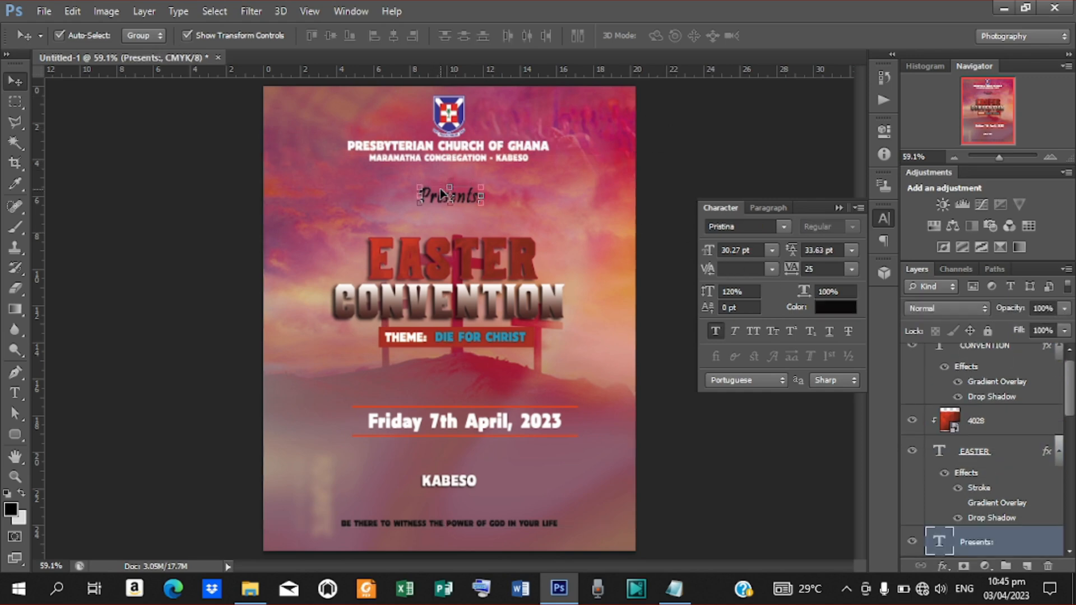
{"action": "key", "text": "Down"}
{"action": "key", "text": "Down"}
{"action": "key", "text": "Down"}
{"action": "key", "text": "Down"}
{"action": "key", "text": "Down"}
{"action": "key", "text": "Down"}
{"action": "key", "text": "Down"}
{"action": "key", "text": "Down"}
{"action": "key", "text": "Down"}
{"action": "key", "text": "Down"}
{"action": "key", "text": "Down"}
{"action": "key", "text": "Down"}
{"action": "left_click", "coordinate": [717, 475]}
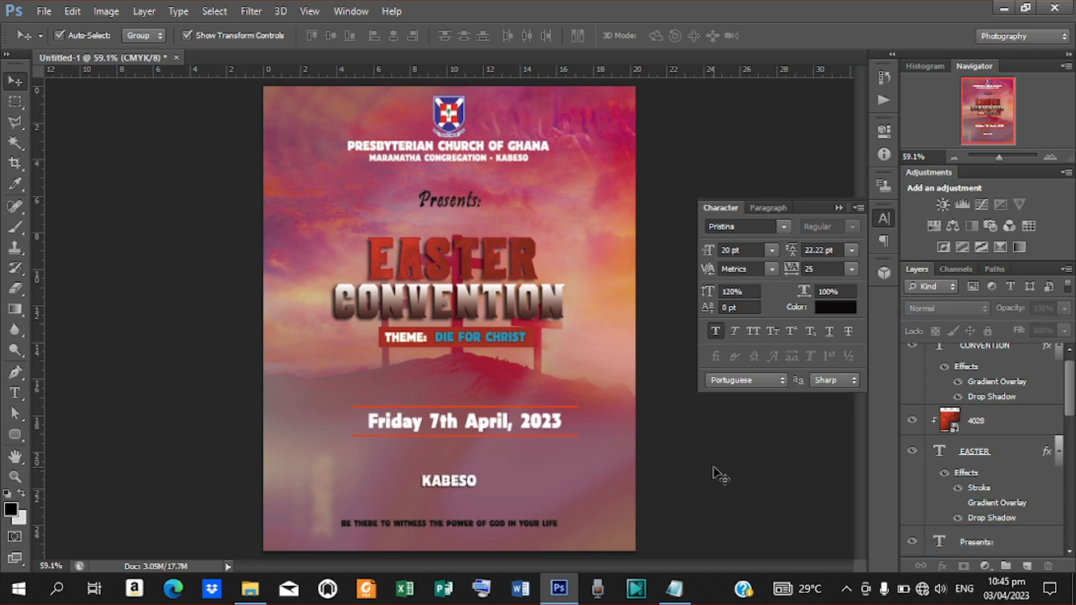
- Draw a rounded rectangle about 493 x 27 px with an 80 px radius over the closing slogan and place its layer beneath the slogan text
{"action": "left_click", "coordinate": [399, 528]}
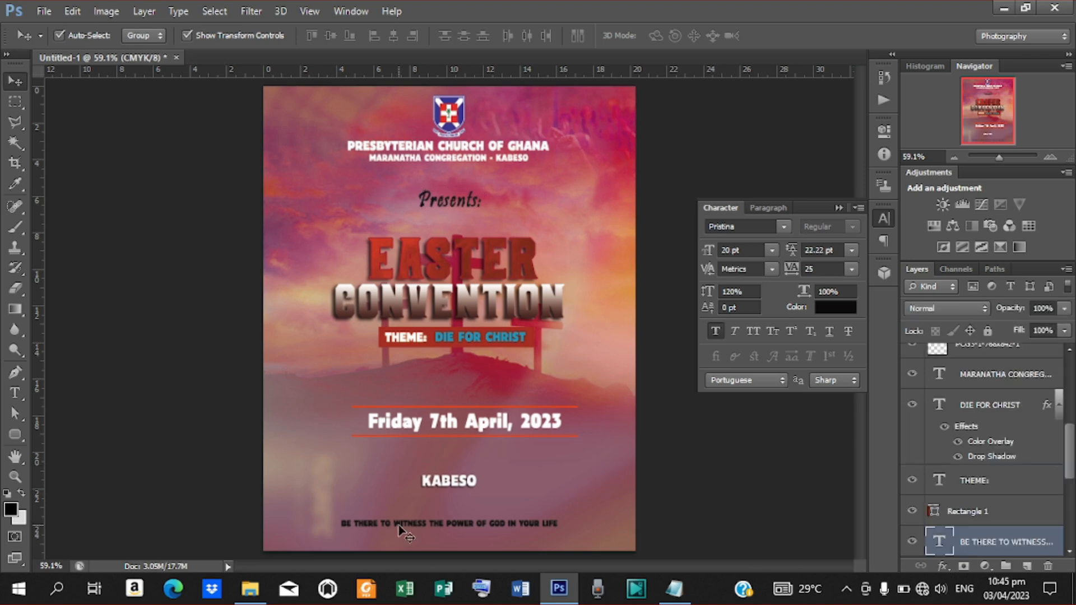
{"action": "left_click", "coordinate": [16, 435]}
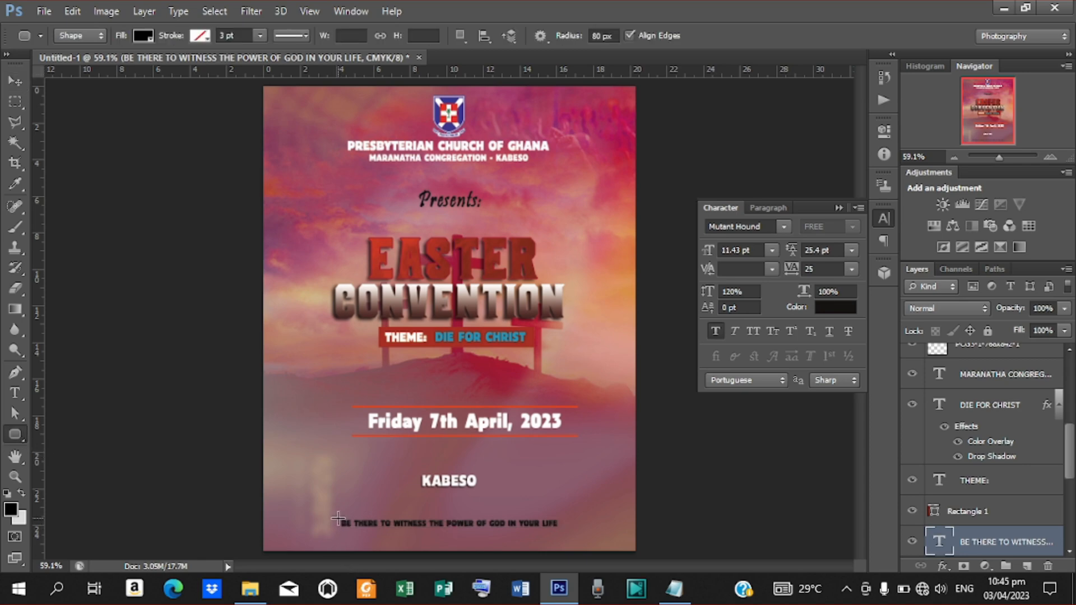
{"action": "left_click_drag", "start_coordinate": [338, 518], "coordinate": [566, 529]}
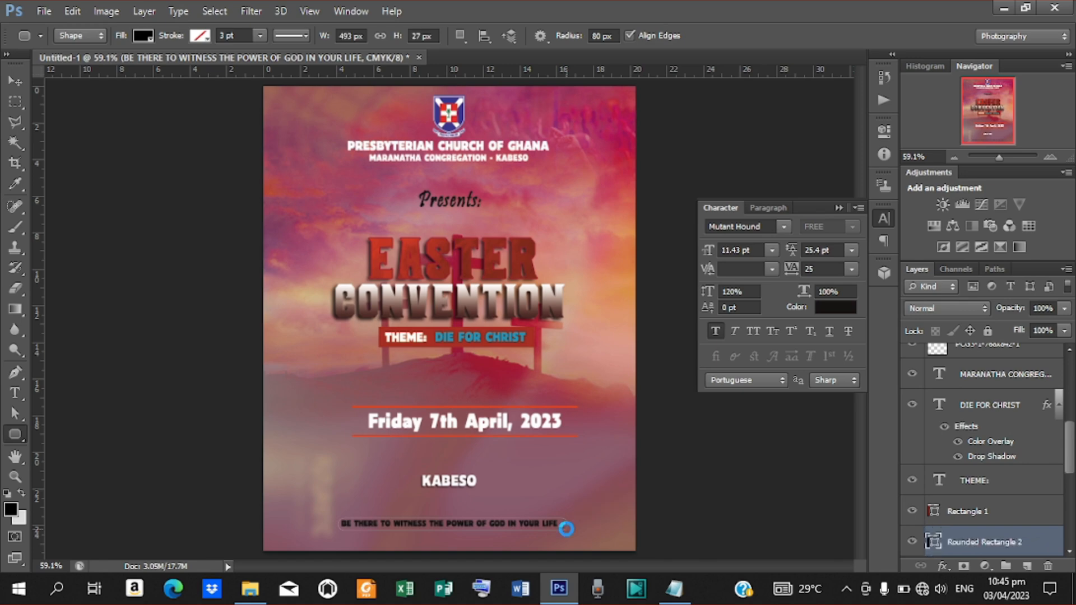
{"action": "left_click", "coordinate": [18, 82]}
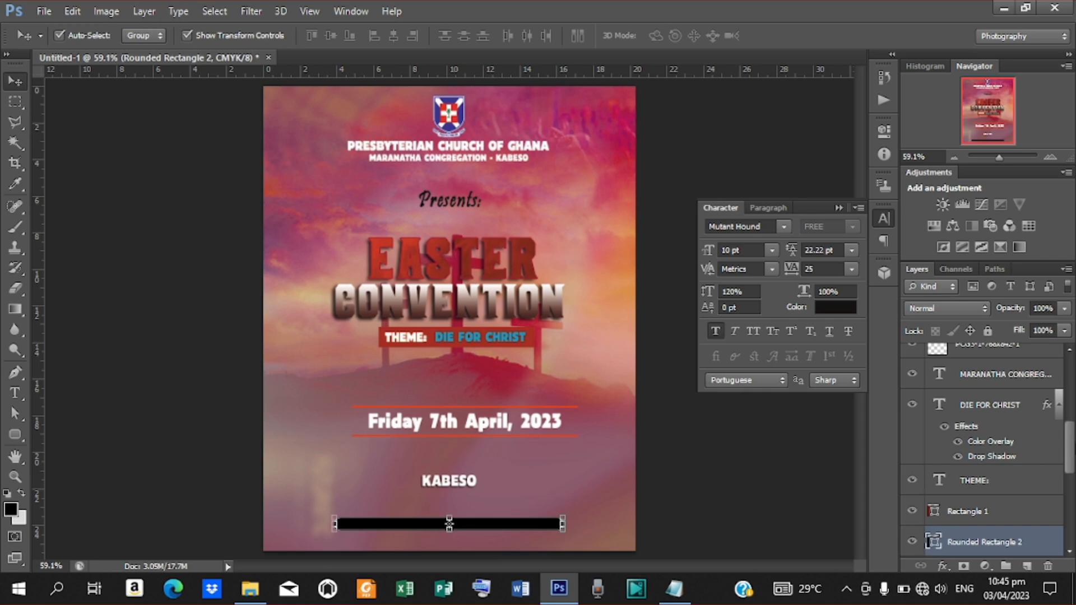
{"action": "left_click_drag", "start_coordinate": [995, 538], "coordinate": [998, 465]}
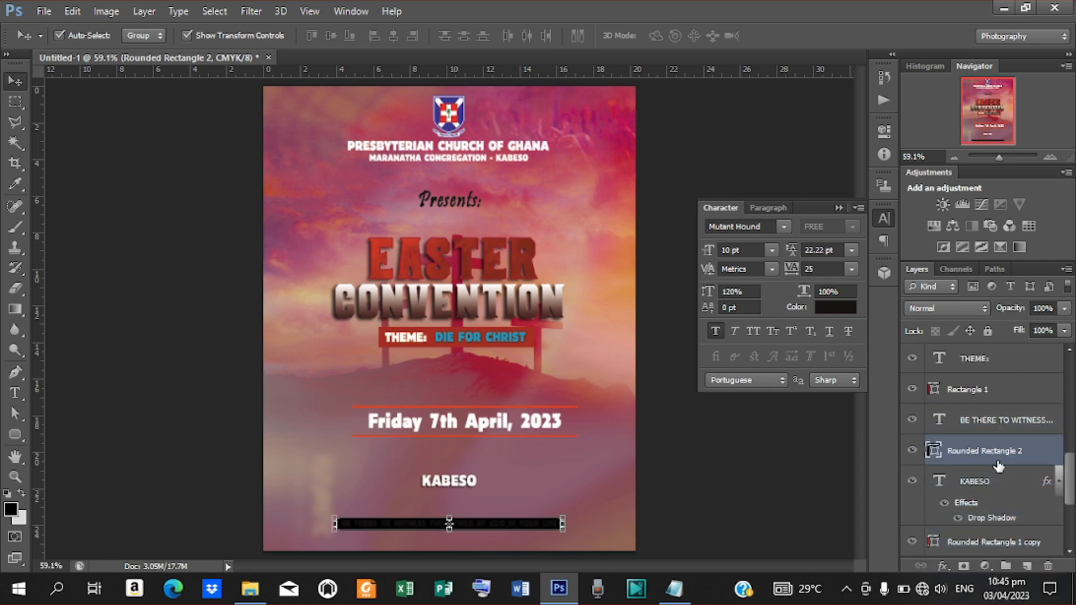
- Fill the slogan's rounded rectangle with the red sampled from the EASTER title, #9d2e20, and align it vertically with the slogan text
{"action": "double_click", "coordinate": [938, 452]}
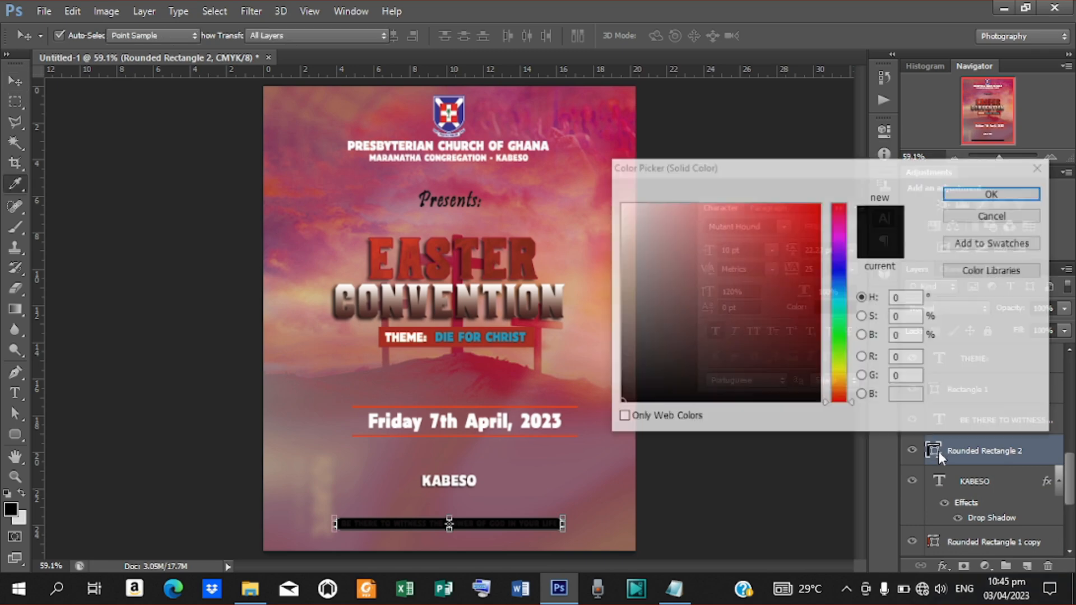
{"action": "left_click", "coordinate": [467, 245]}
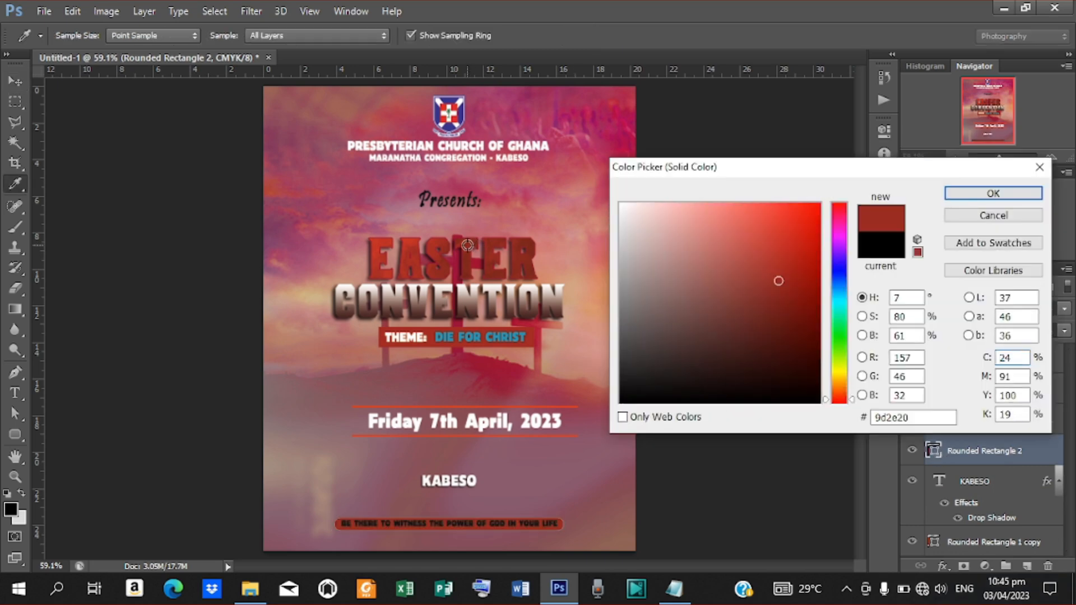
{"action": "left_click", "coordinate": [975, 201]}
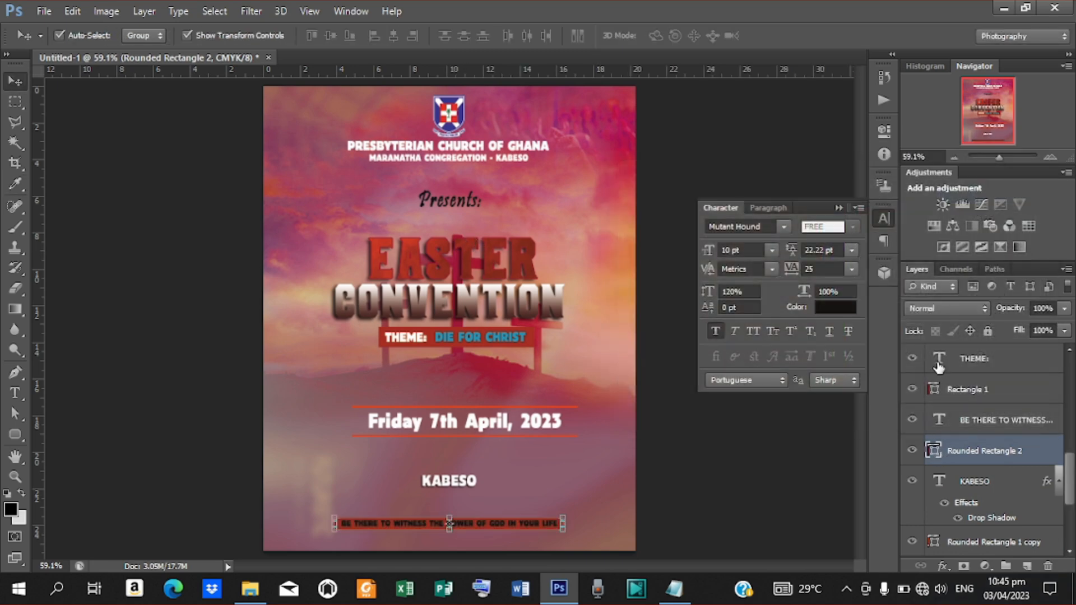
{"action": "left_click", "coordinate": [982, 424], "text": "shift"}
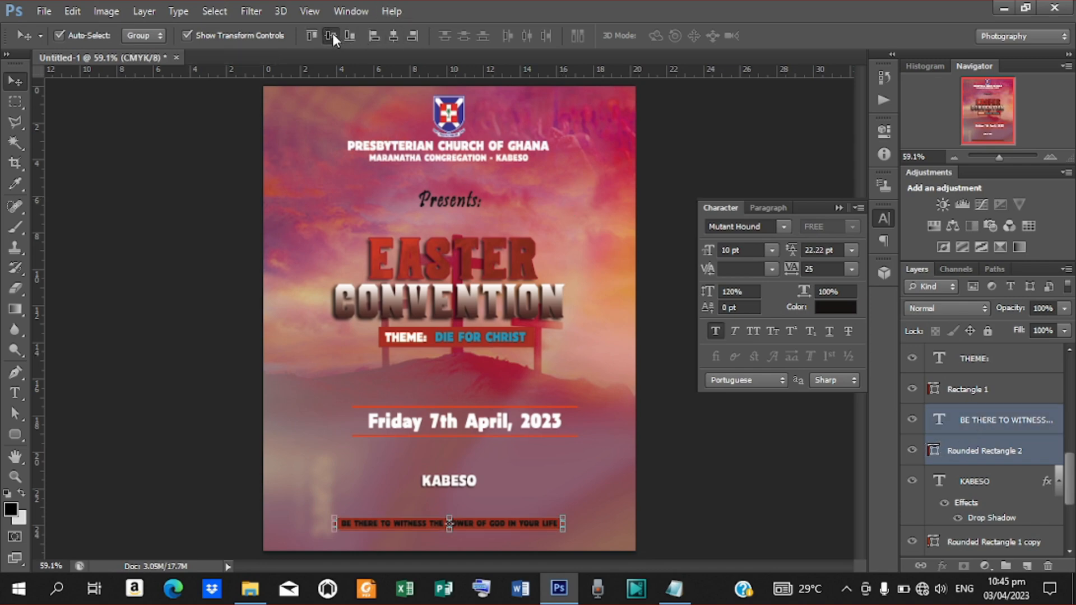
- Recolour the closing slogan text light grey, #b9b9b9
{"action": "left_click", "coordinate": [952, 425]}
{"action": "double_click", "coordinate": [947, 426]}
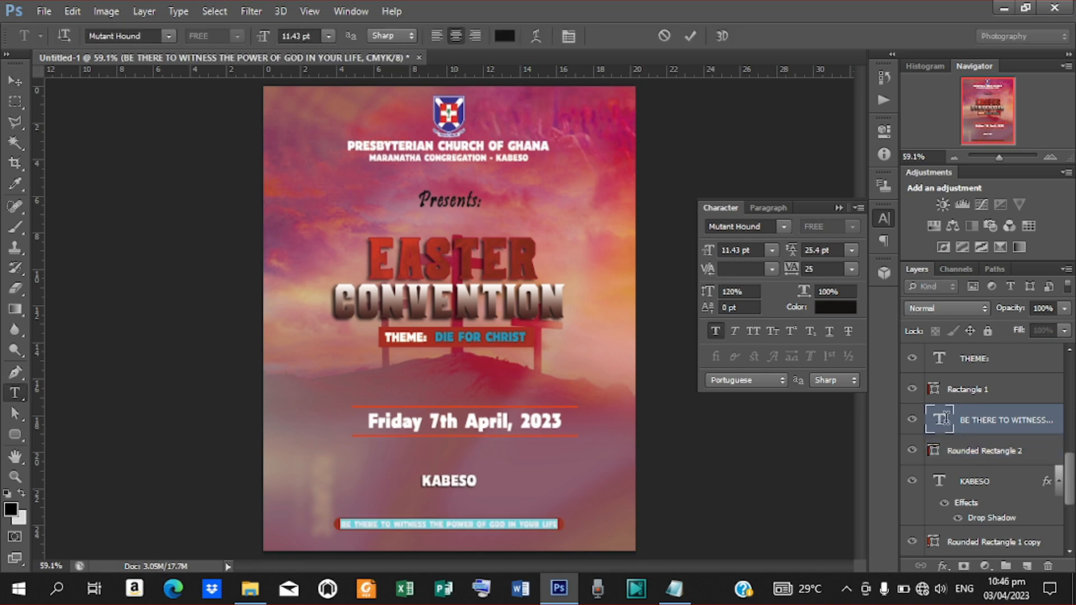
{"action": "left_click", "coordinate": [847, 306]}
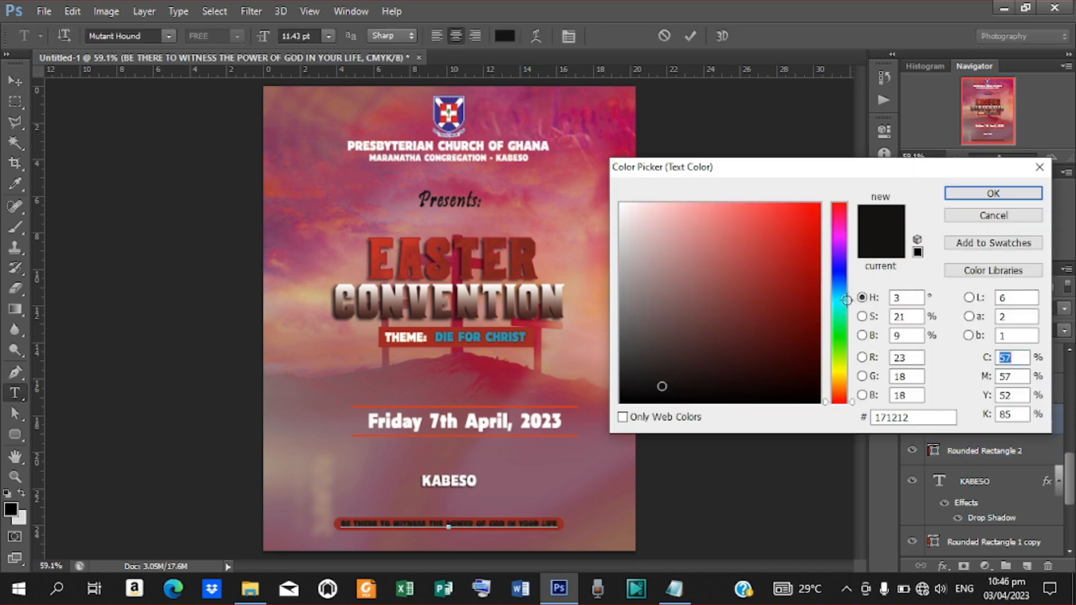
{"action": "left_click_drag", "start_coordinate": [624, 292], "coordinate": [617, 202]}
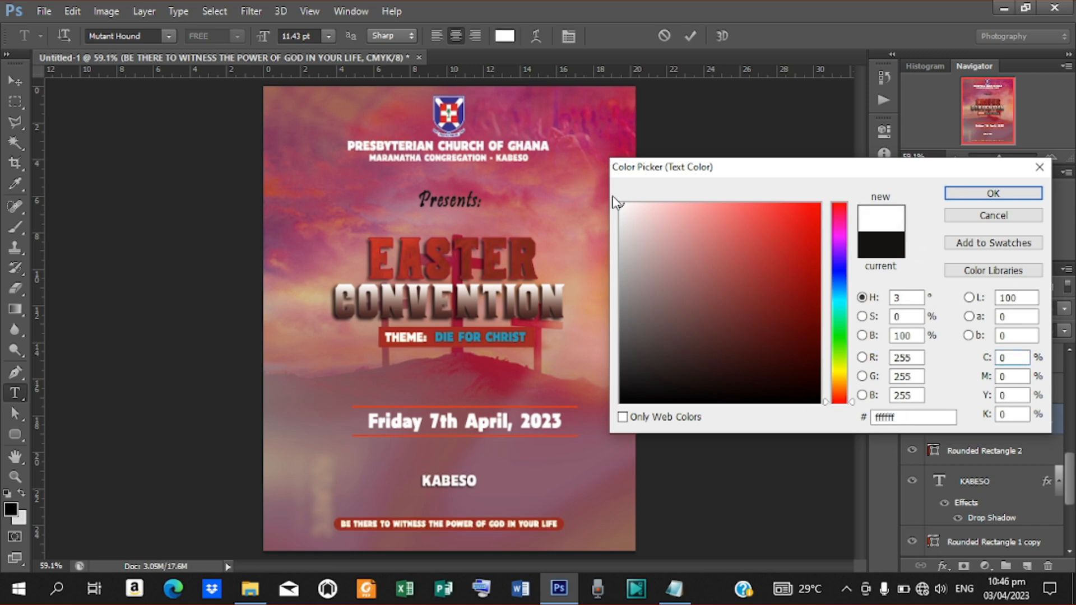
{"action": "mouse_move", "coordinate": [620, 248]}
{"action": "left_mouse_down"}
{"action": "mouse_move", "coordinate": [617, 297]}
{"action": "mouse_move", "coordinate": [617, 258]}
{"action": "left_mouse_up"}
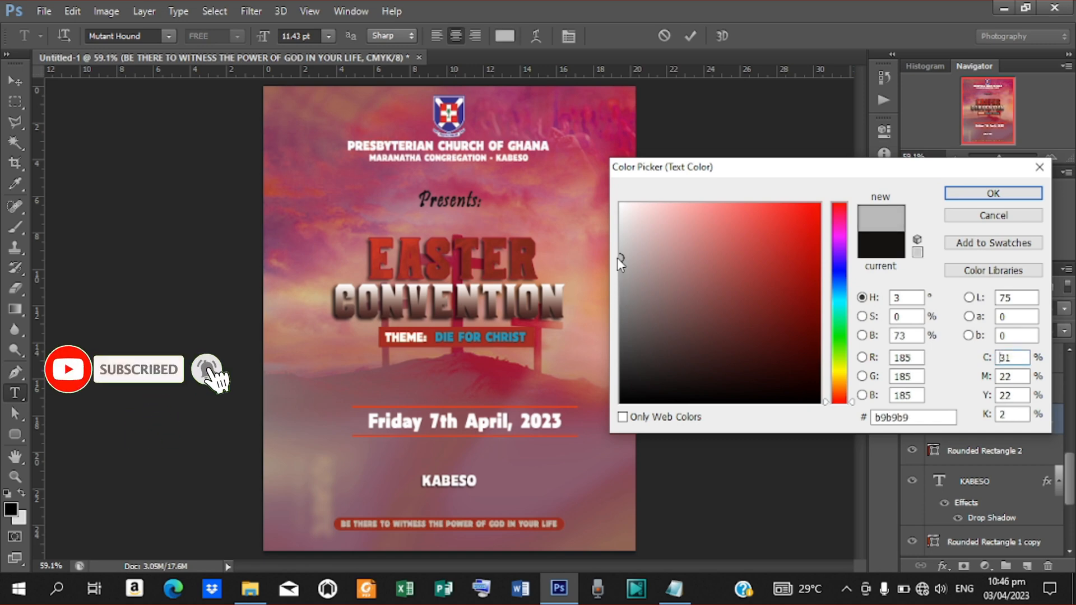
{"action": "left_click", "coordinate": [969, 191]}
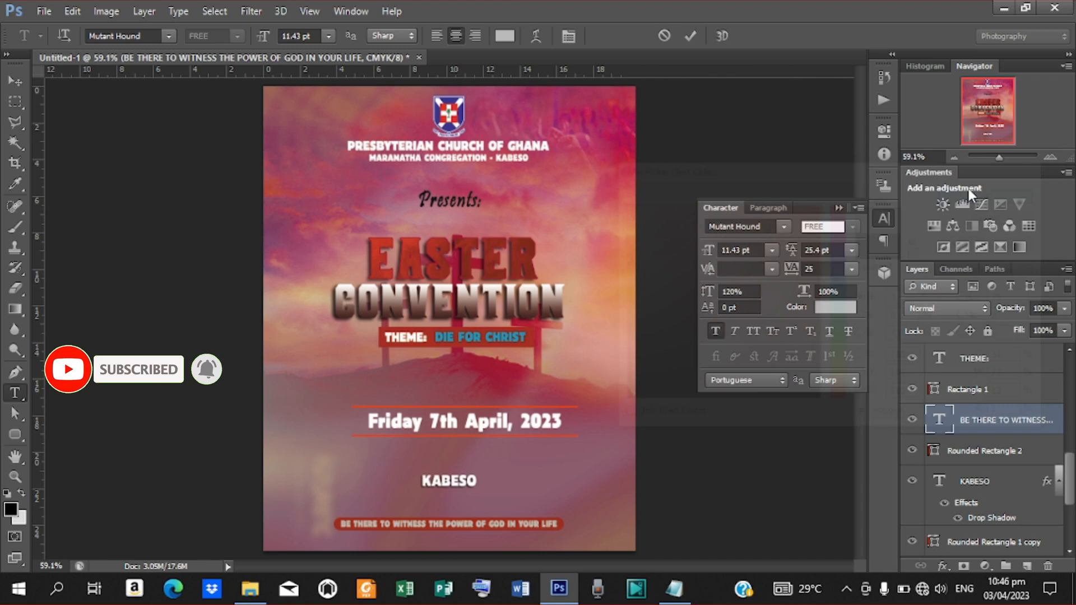
{"action": "left_click", "coordinate": [683, 35]}
{"action": "key", "text": "v"}
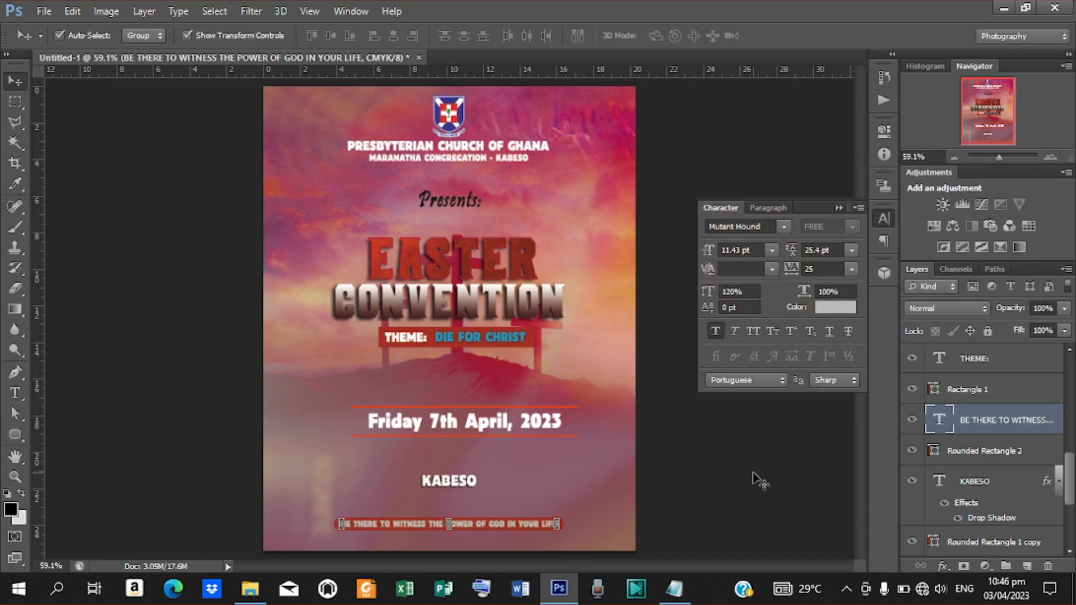
{"action": "key", "text": "ctrl+plus"}
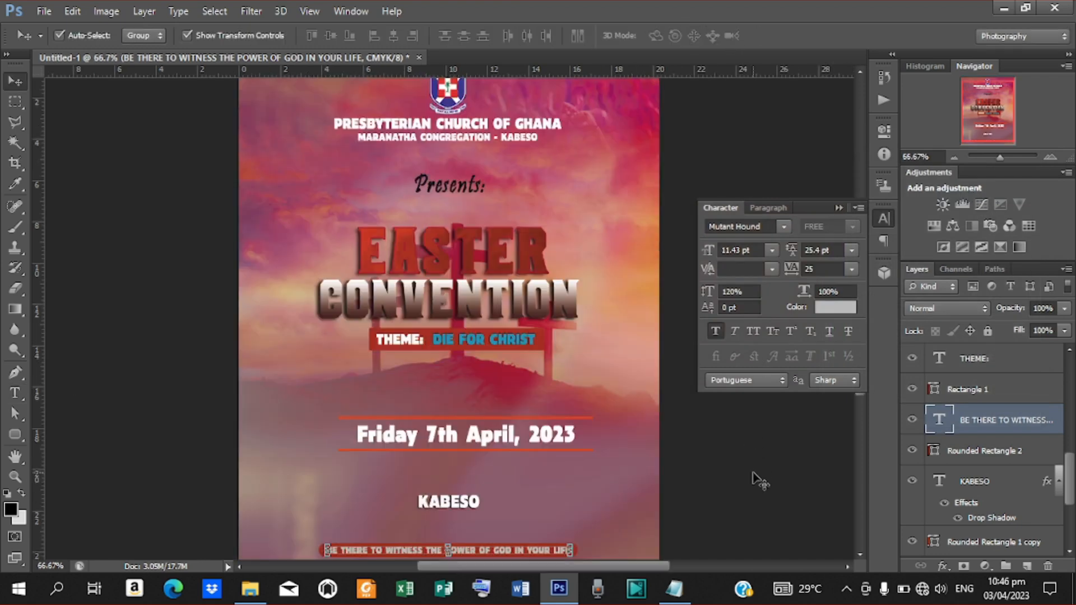
{"action": "left_click", "coordinate": [840, 207]}
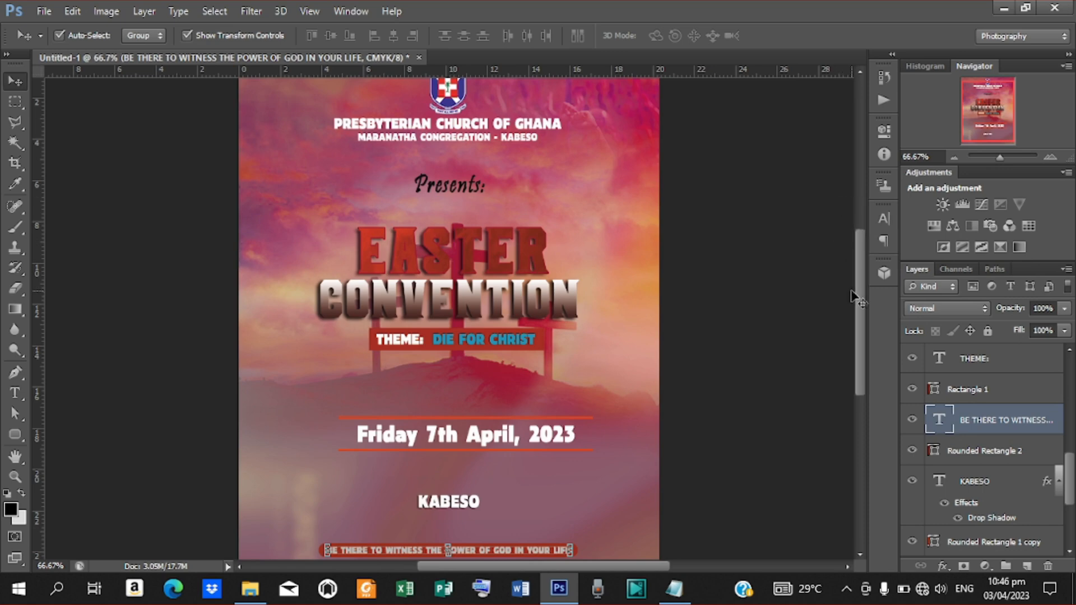
- Recolour the DIE FOR CHRIST theme text dark blue, #04006d, starting from the blue sampled in the church logo
{"action": "mouse_move", "coordinate": [860, 293]}
{"action": "left_mouse_down"}
{"action": "mouse_move", "coordinate": [860, 341]}
{"action": "mouse_move", "coordinate": [859, 260]}
{"action": "mouse_move", "coordinate": [859, 285]}
{"action": "left_mouse_up"}
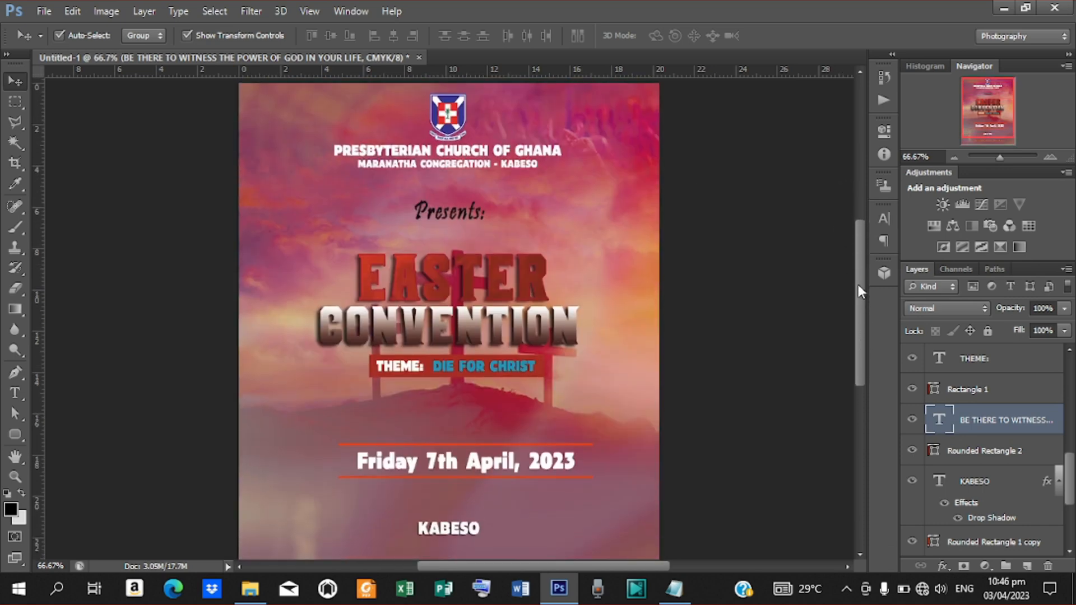
{"action": "left_click_drag", "start_coordinate": [859, 284], "coordinate": [860, 310]}
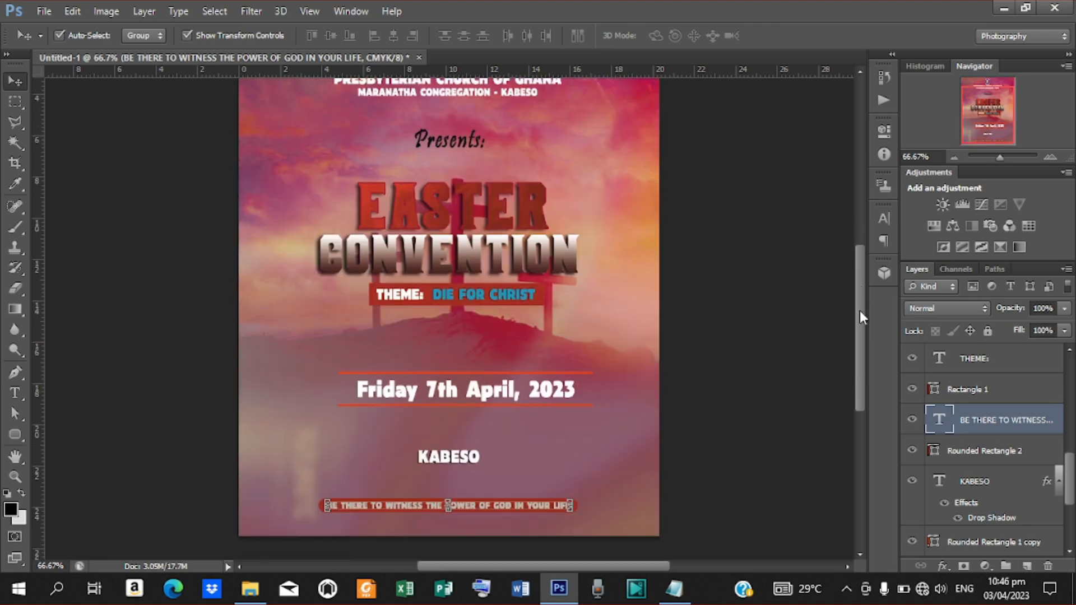
{"action": "left_click", "coordinate": [487, 297]}
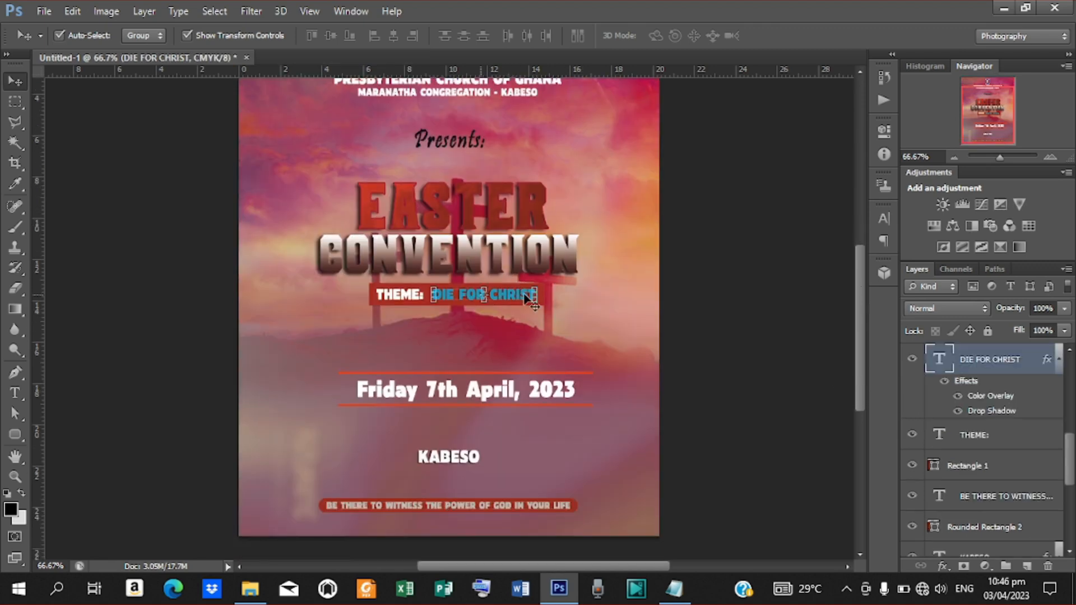
{"action": "double_click", "coordinate": [947, 365]}
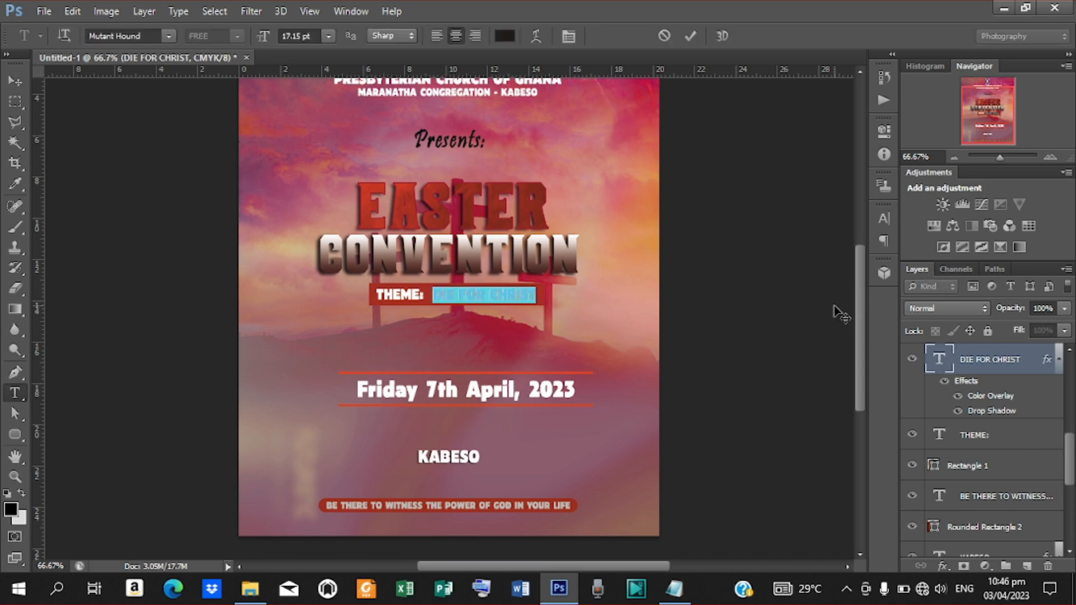
{"action": "left_click_drag", "start_coordinate": [864, 339], "coordinate": [862, 290]}
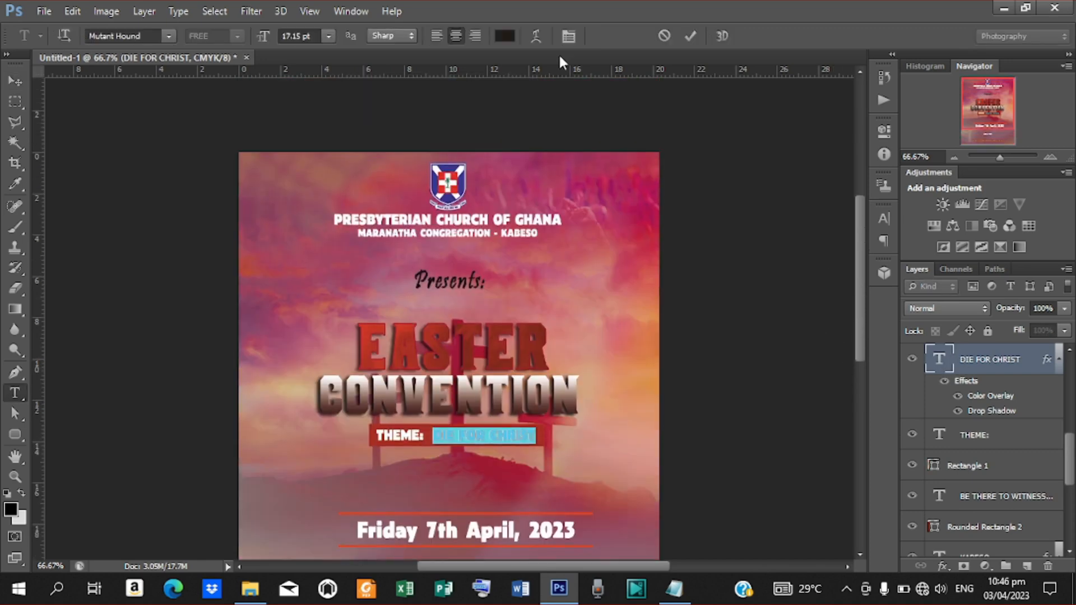
{"action": "left_click", "coordinate": [505, 36]}
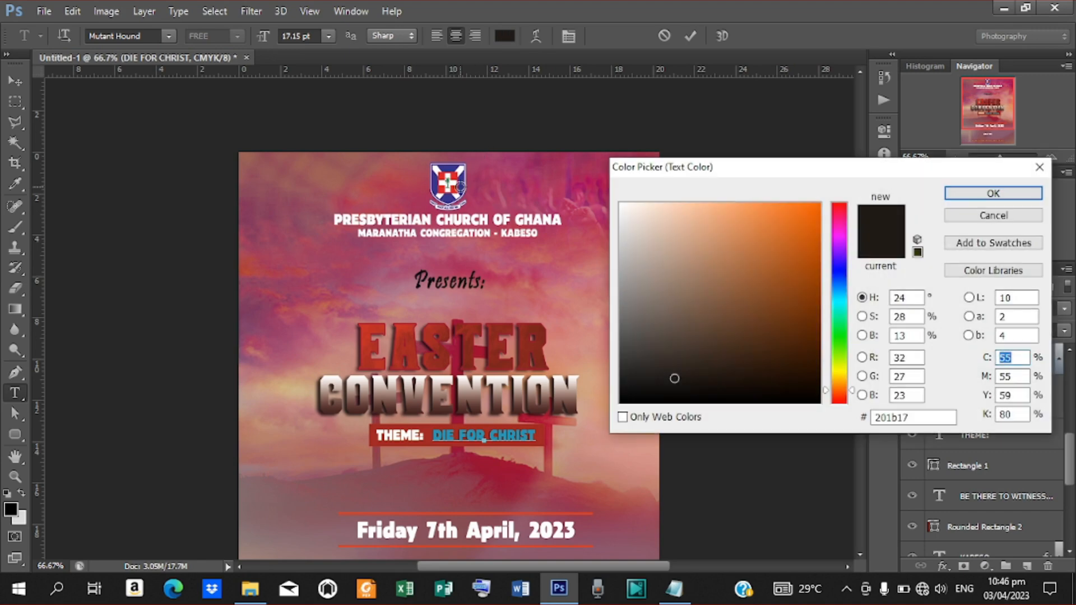
{"action": "left_click", "coordinate": [461, 187]}
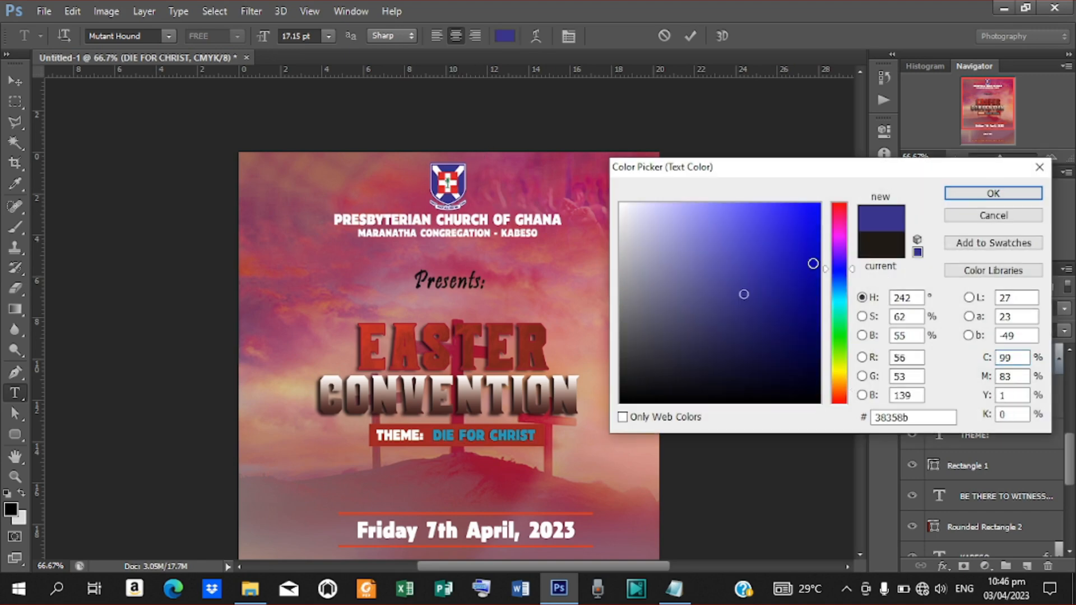
{"action": "left_click_drag", "start_coordinate": [794, 292], "coordinate": [829, 318]}
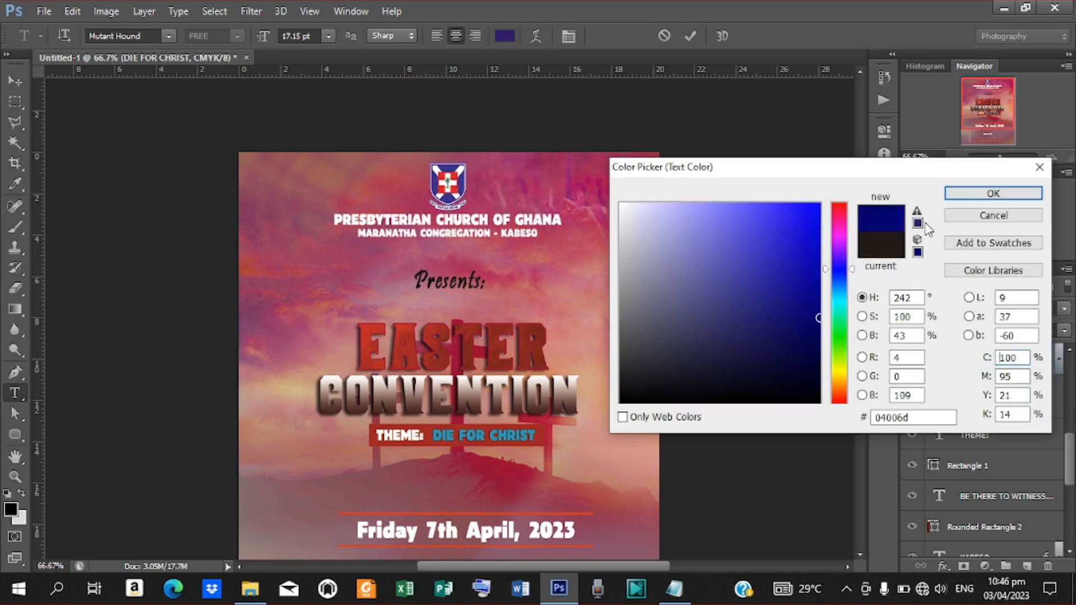
{"action": "left_click", "coordinate": [966, 191]}
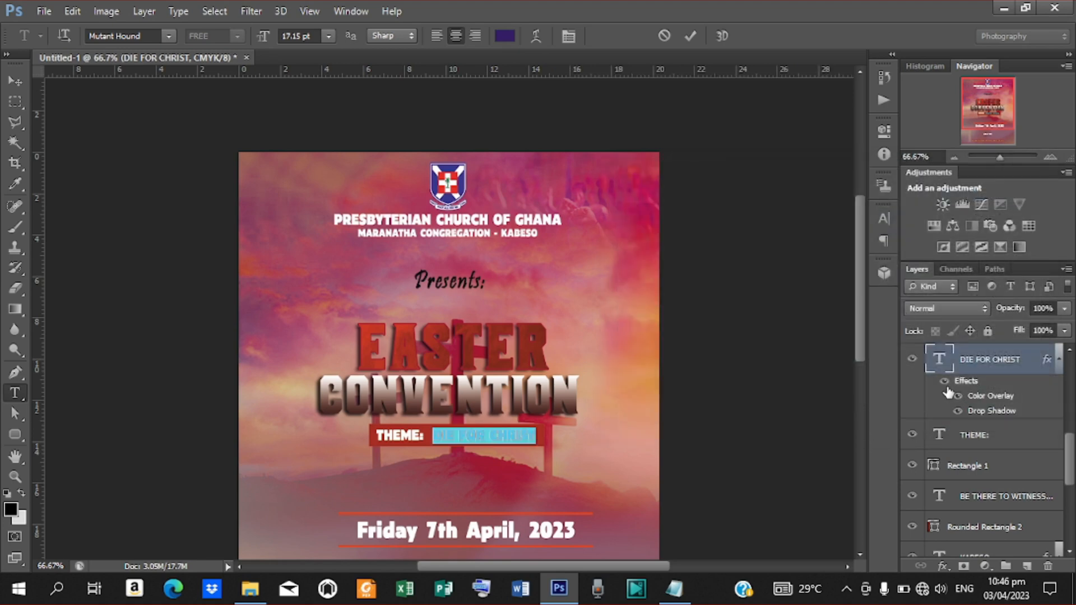
- Hide all layer effects on the DIE FOR CHRIST text and deselect the layer
{"action": "left_click", "coordinate": [944, 382]}
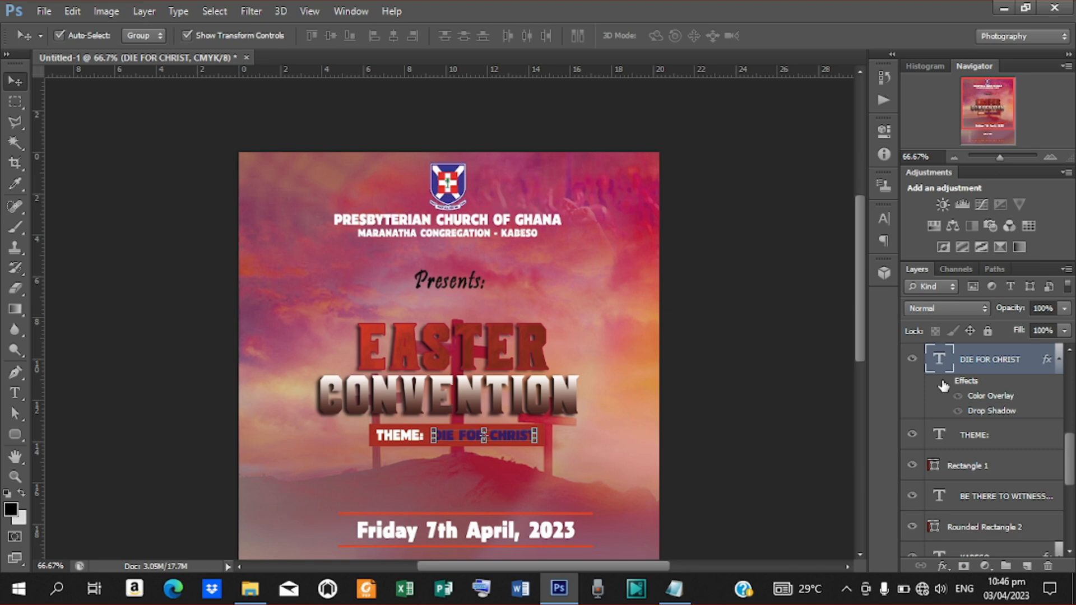
{"action": "left_click", "coordinate": [818, 424]}
{"action": "key", "text": "ctrl+minus"}
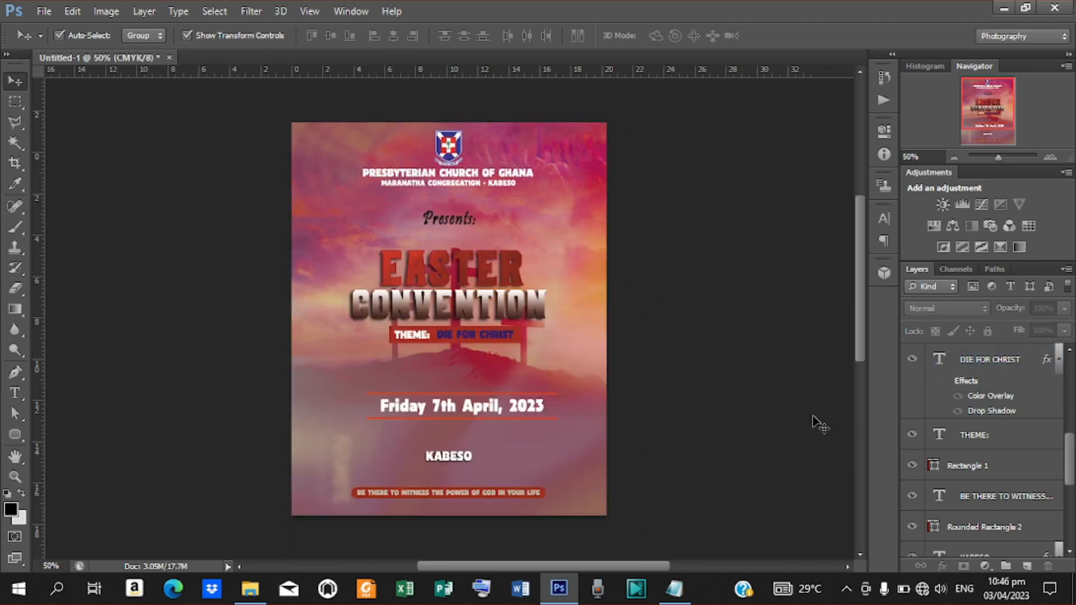